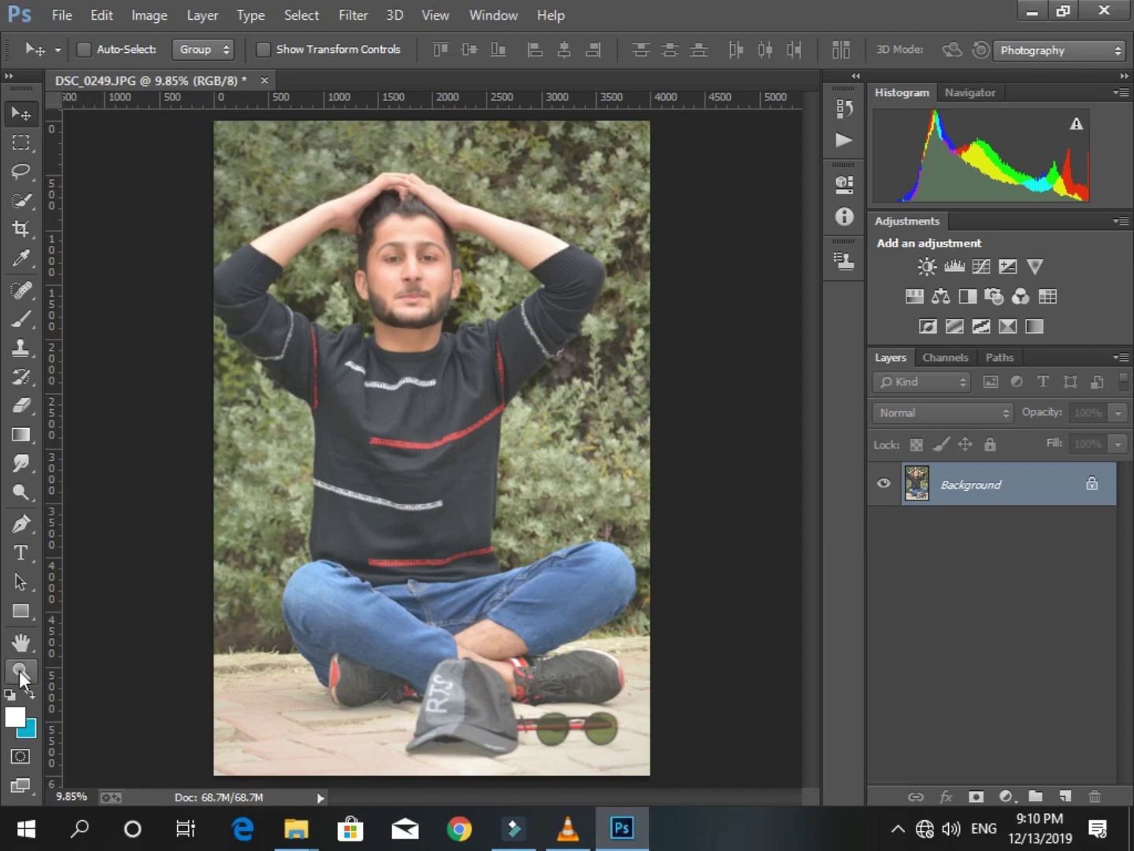
Duplicate the Background layer and lift its shadows with Shadows/Highlights at 35%.
left_click(21, 671)
left_click_drag(386, 276, 562, 441)
scroll(480, 315, "down", 3)
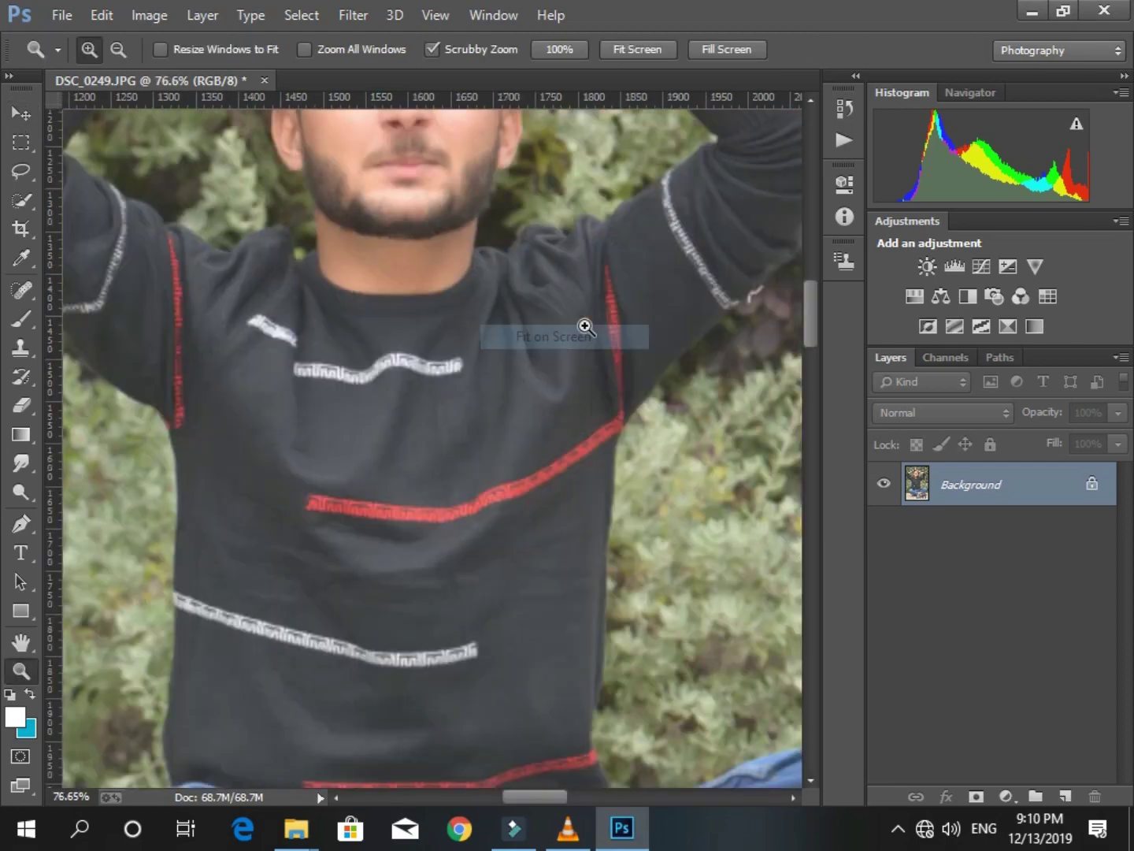
left_click_drag(934, 487, 1064, 795)
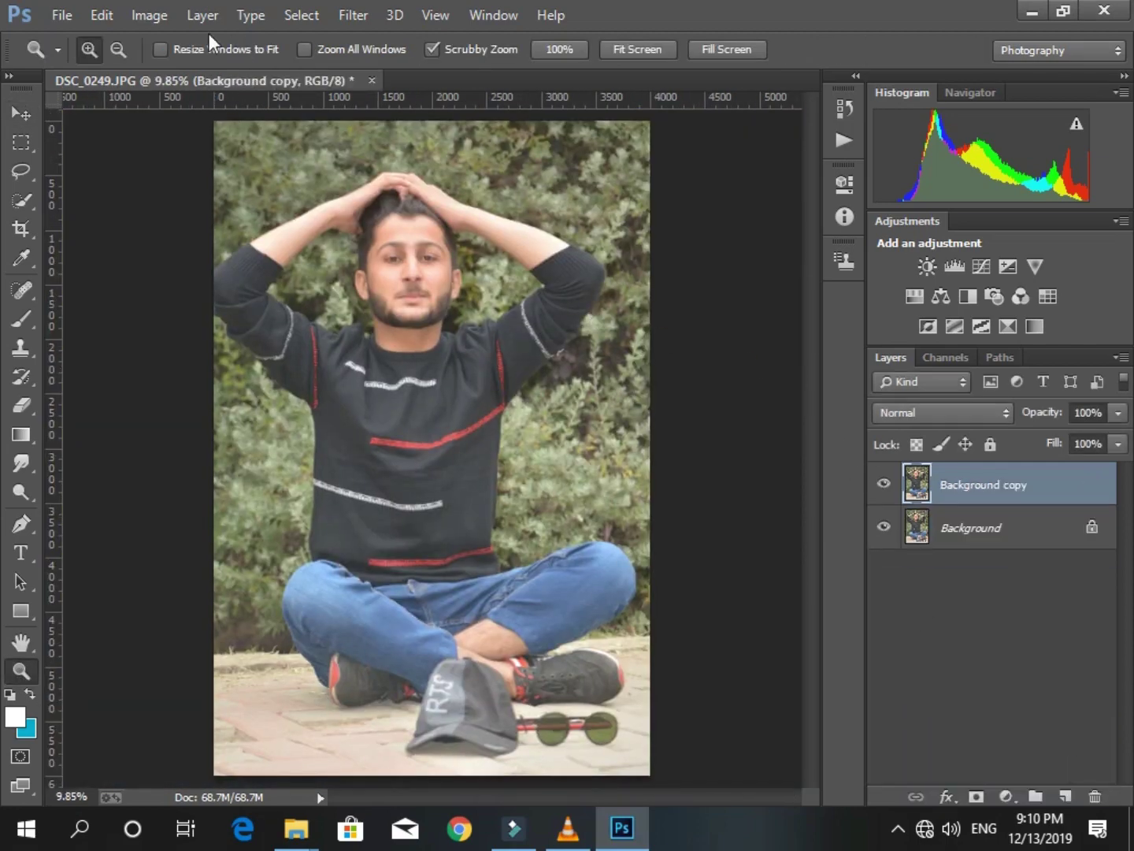
left_click(149, 15)
left_click(504, 434)
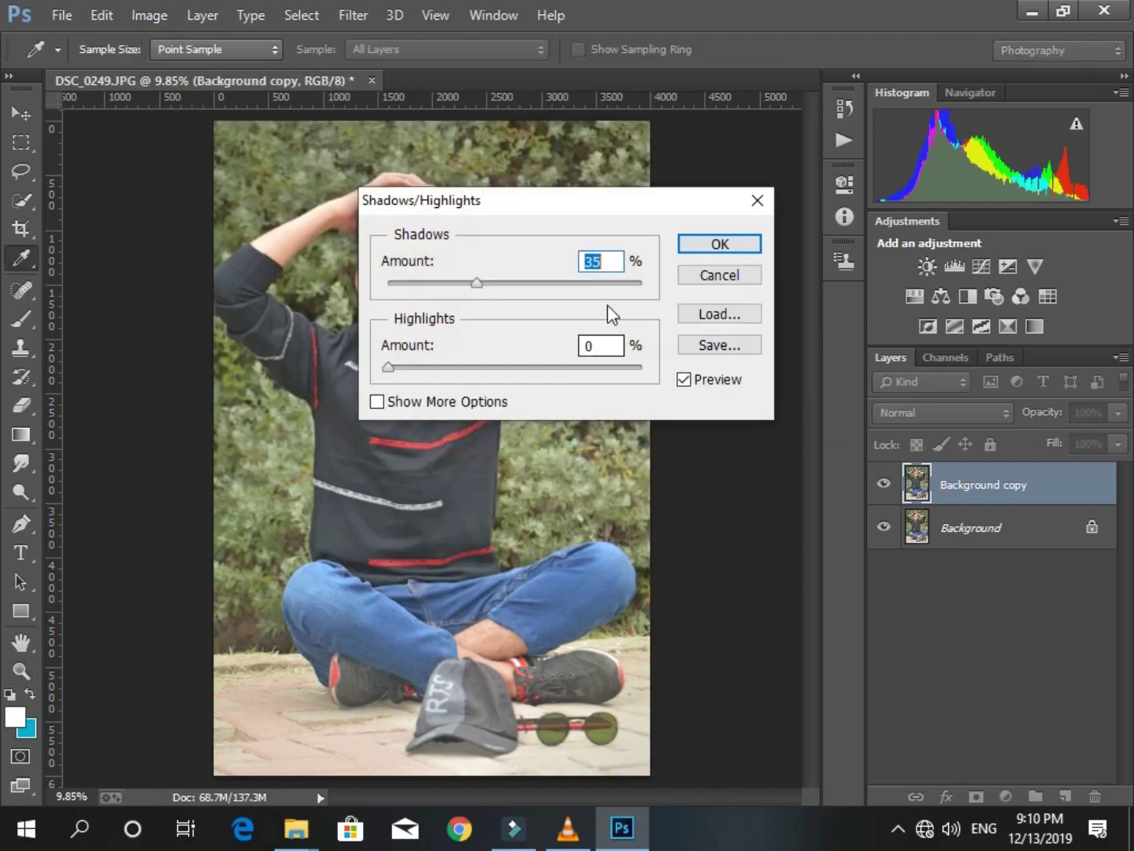
left_click(704, 251)
key("z")
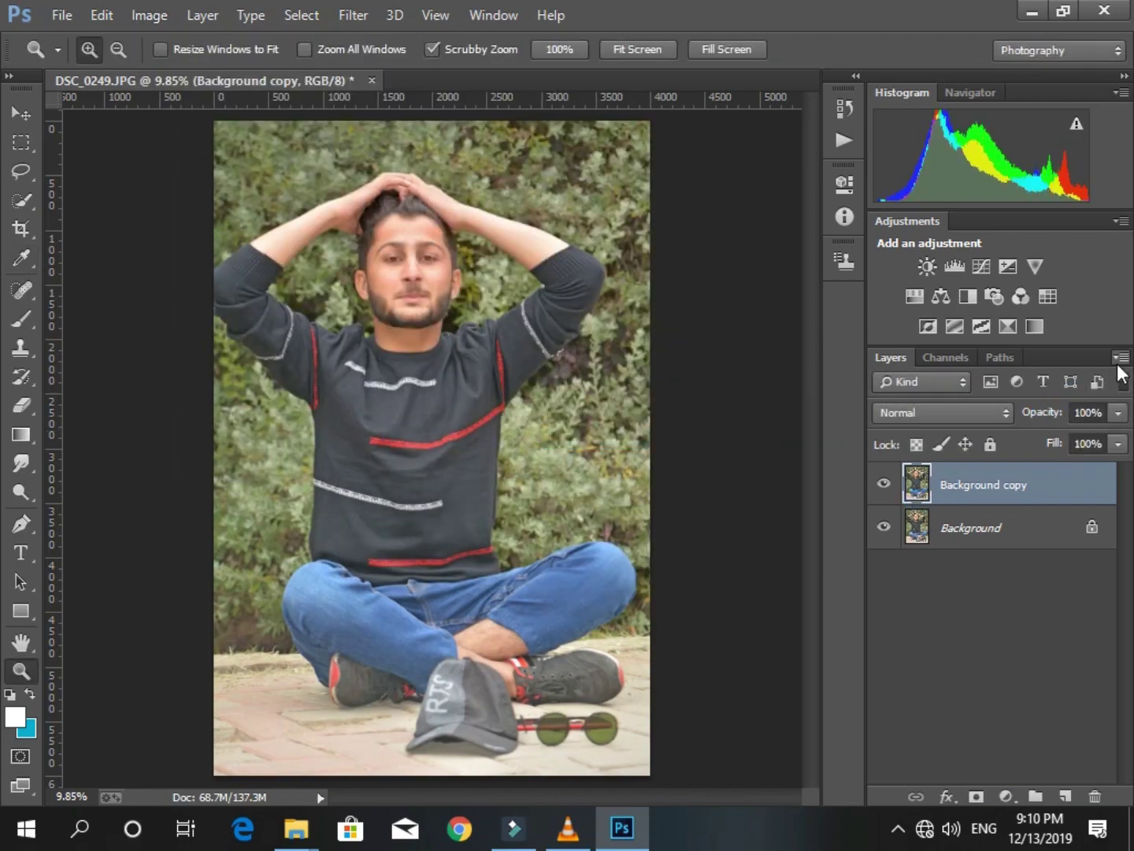
Merge the brightened copy down, duplicate Background again, and start the Camera Raw Filter.
left_click(1121, 357)
left_click(1097, 649)
mouse_move(1024, 495)
left_mouse_down()
mouse_move(1093, 811)
mouse_move(1065, 795)
left_mouse_up()
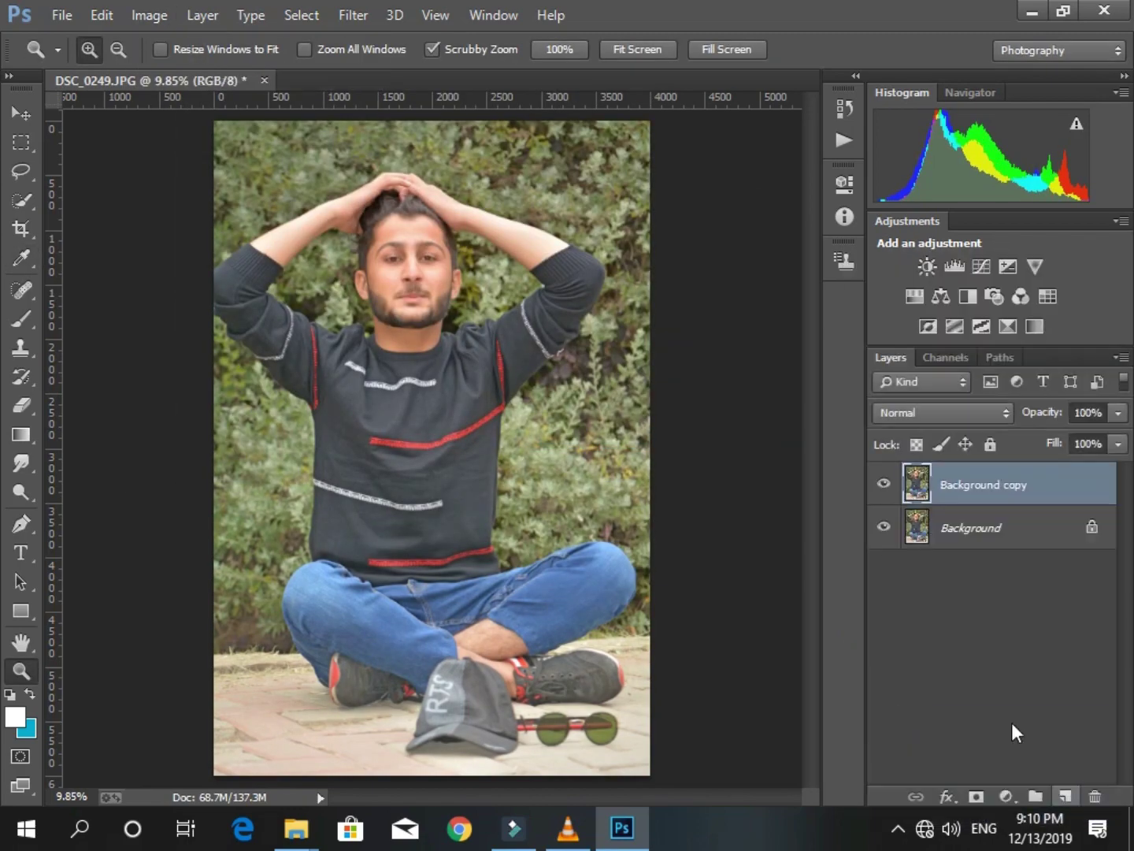
left_click(353, 15)
left_click(425, 145)
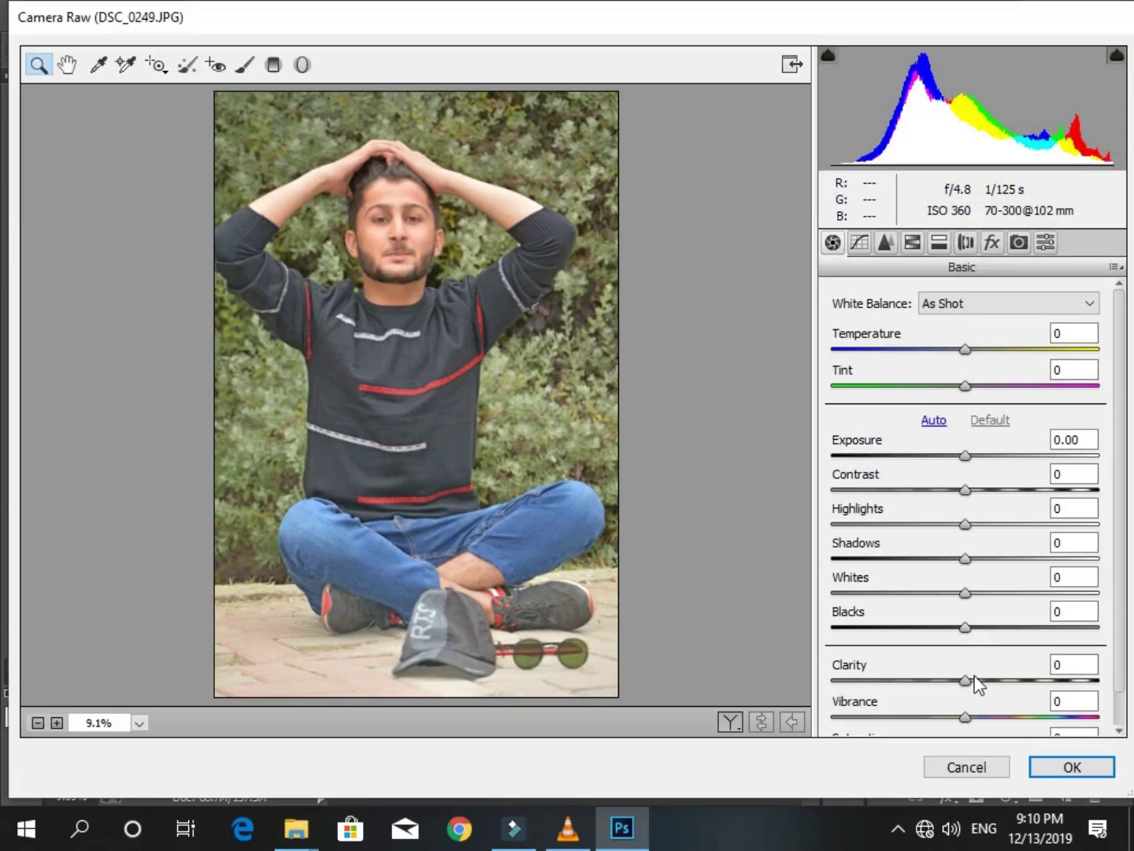
In Camera Raw, raise Clarity, Blacks (+18), Shadows and Contrast, and lower Highlights.
mouse_move(974, 677)
left_mouse_down()
mouse_move(1017, 678)
mouse_move(996, 679)
left_mouse_up()
left_click_drag(967, 629, 989, 630)
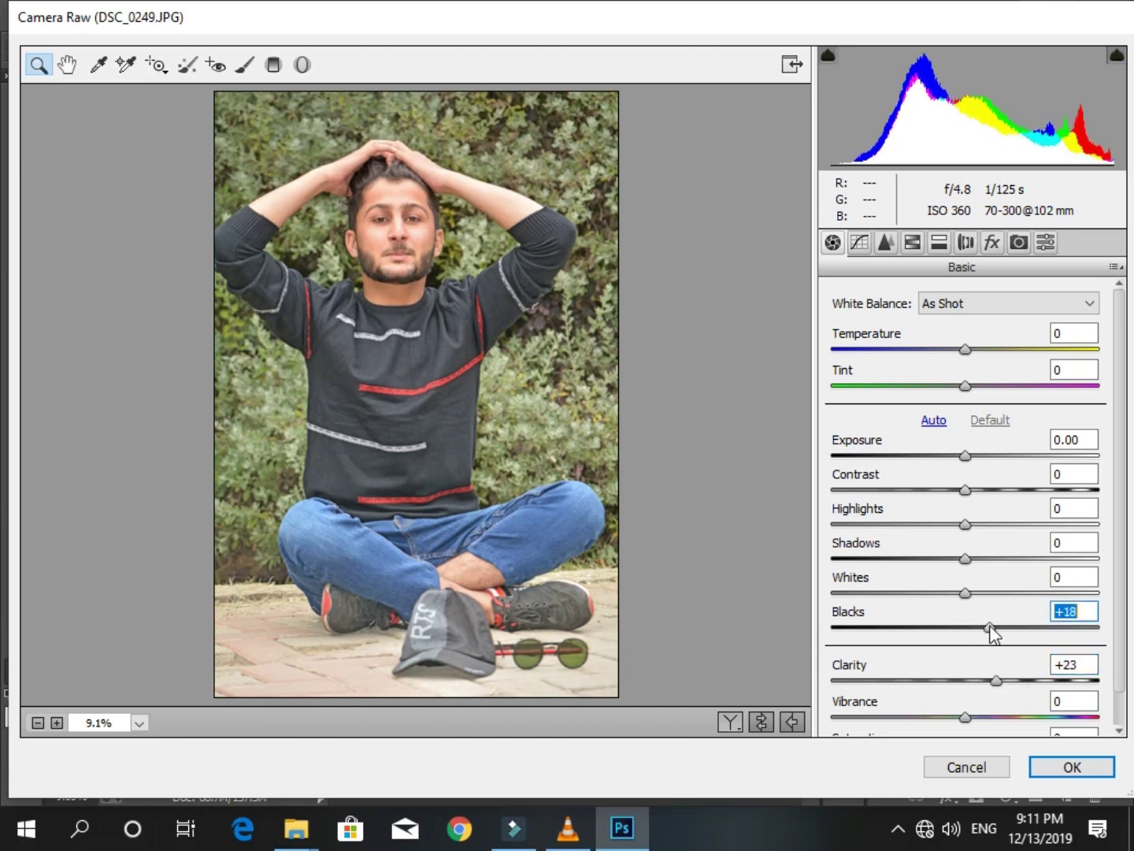
mouse_move(964, 559)
left_mouse_down()
mouse_move(984, 559)
mouse_move(983, 591)
left_mouse_up()
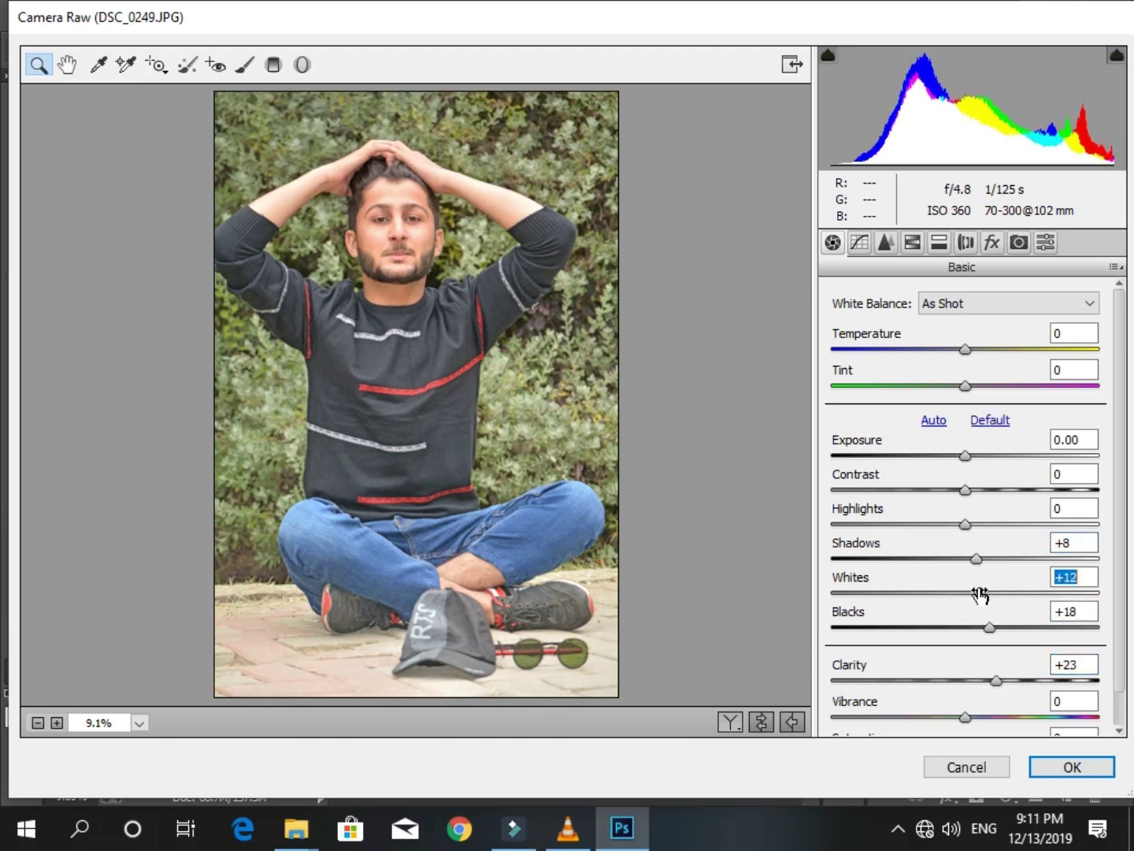
left_click_drag(985, 492, 937, 524)
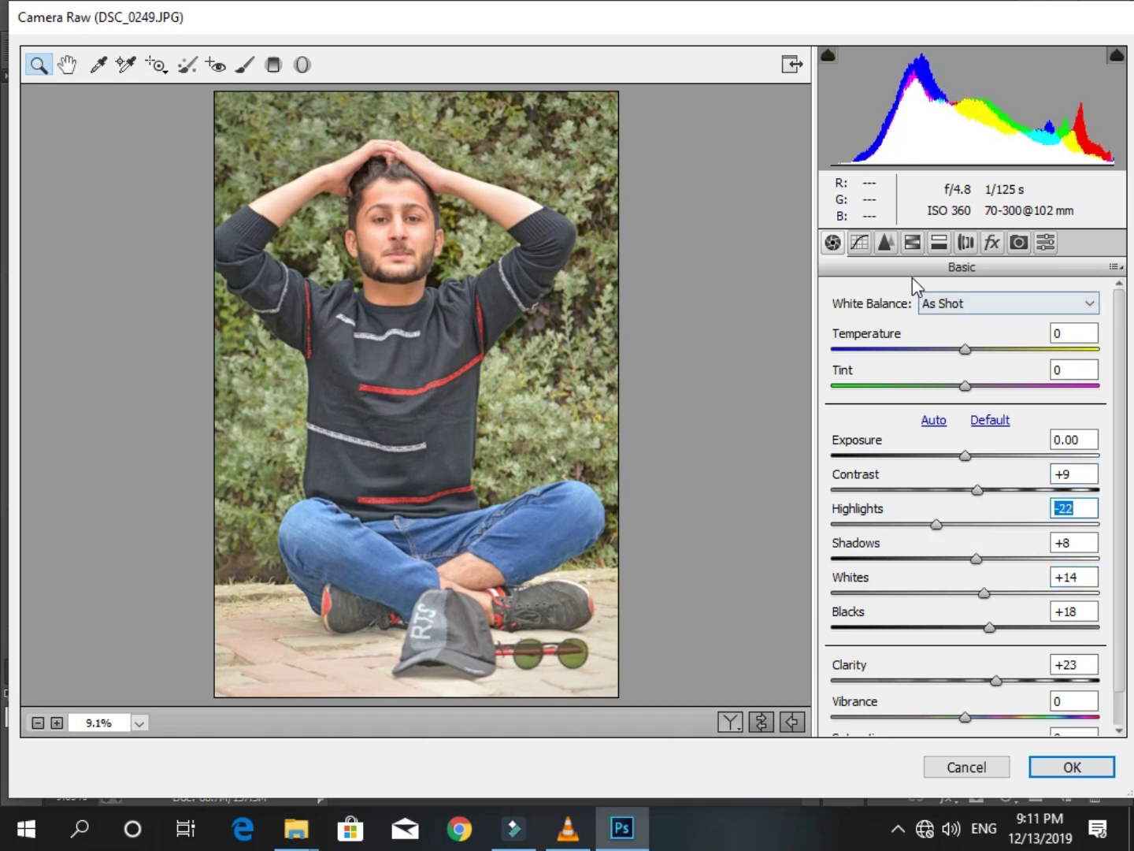
left_click(940, 242)
In HSL, tone down and brighten oranges, then fully desaturate greens, yellows, purples and magentas.
left_click(898, 326)
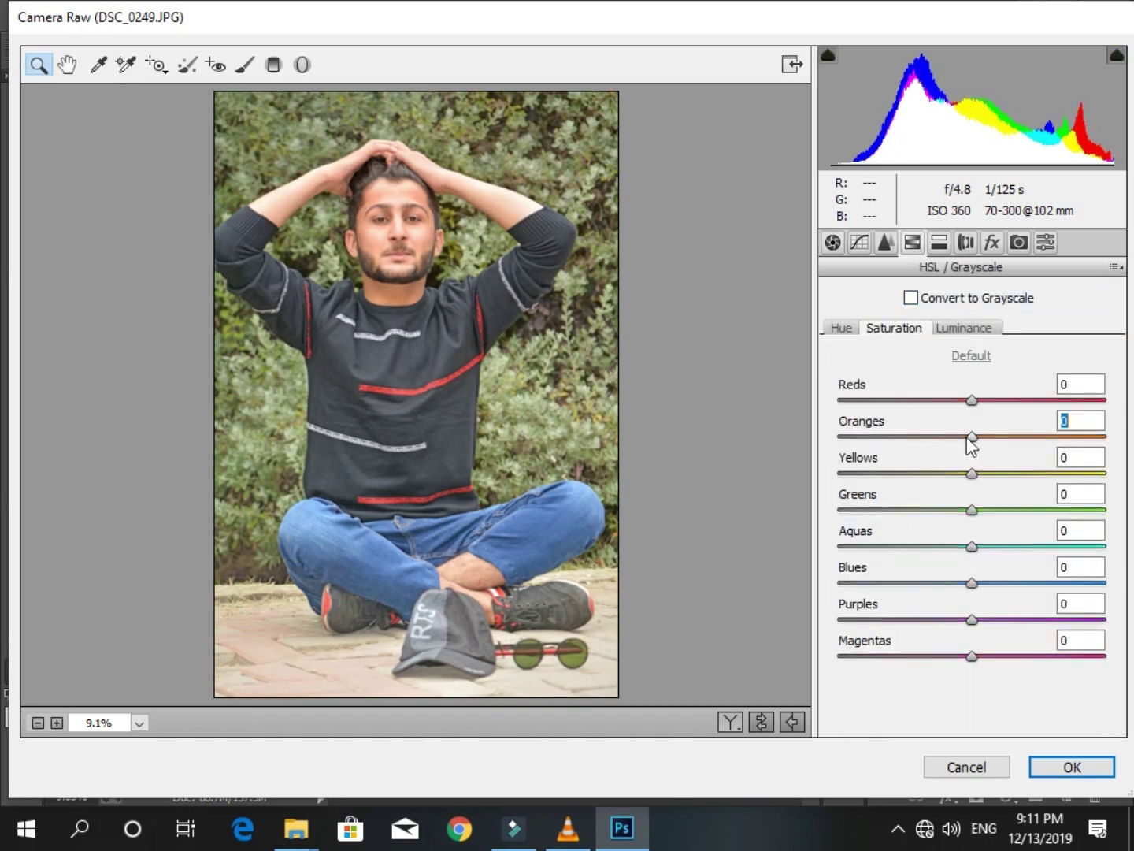
left_click_drag(968, 438, 943, 437)
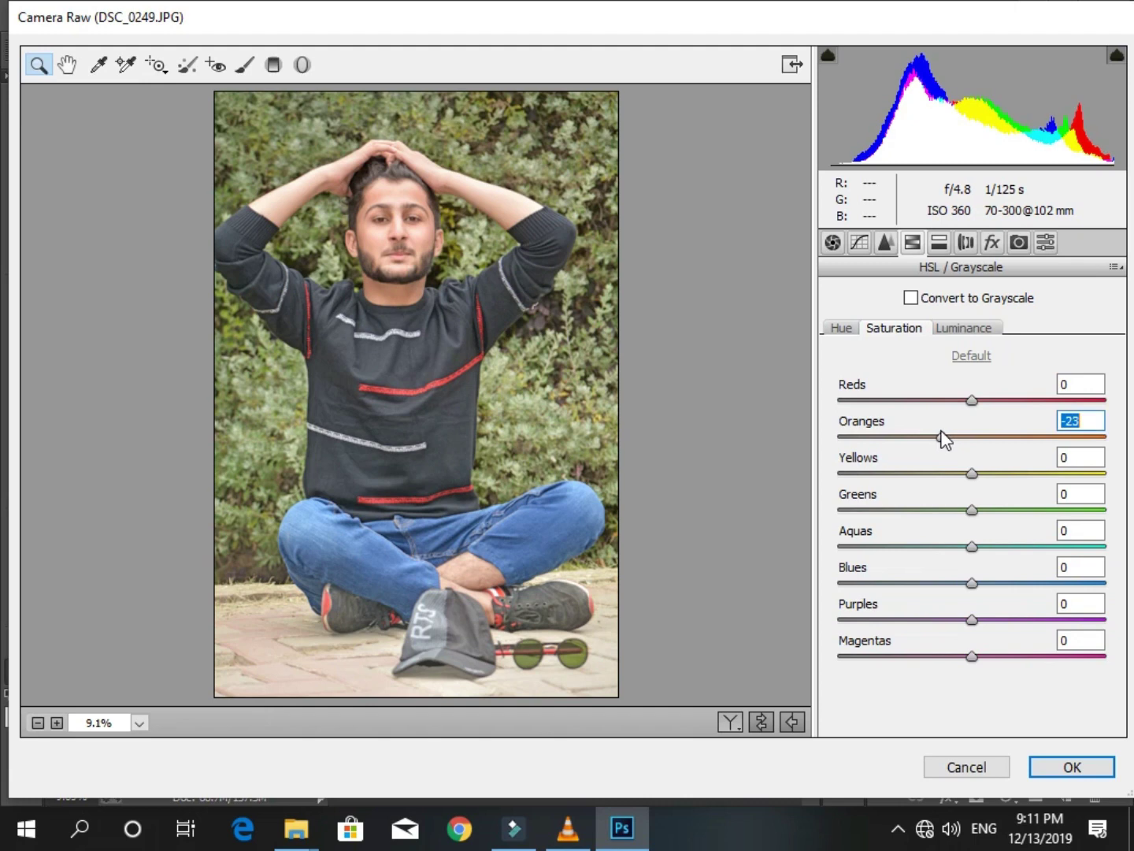
left_click(957, 329)
left_click_drag(973, 435, 993, 438)
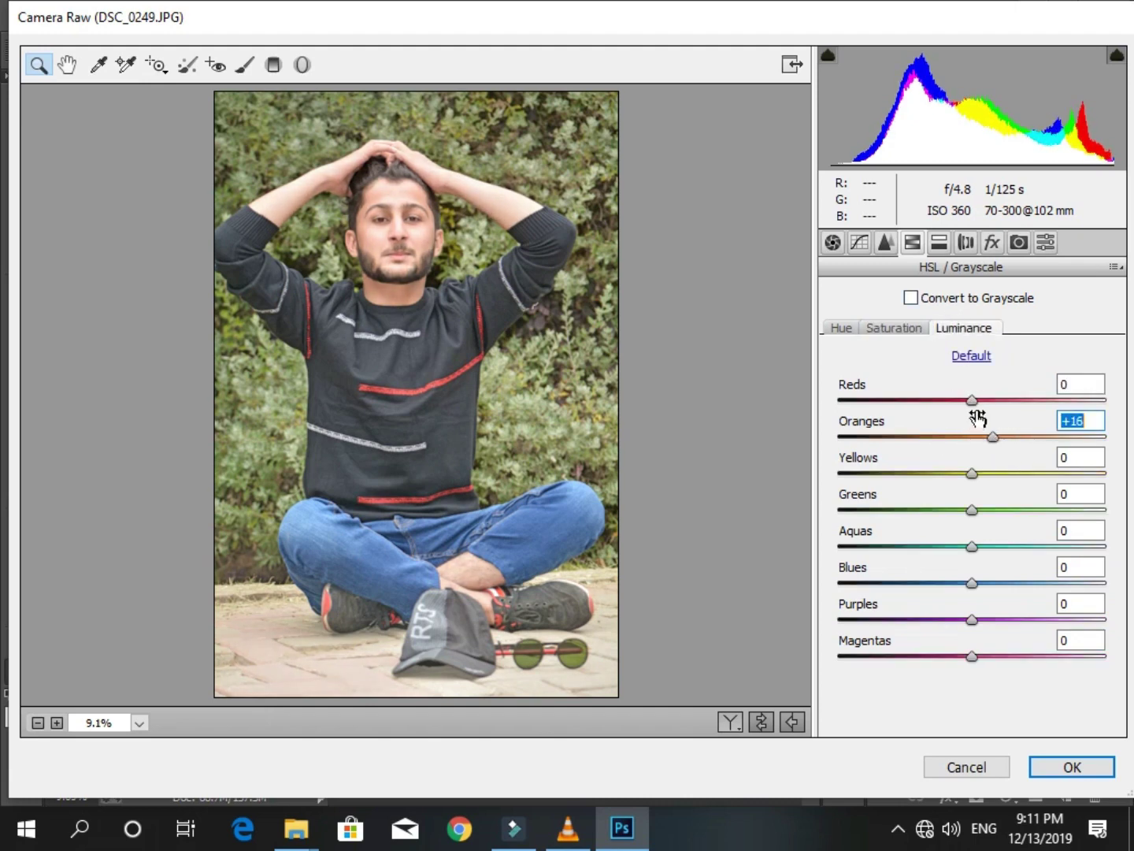
left_click(913, 330)
left_click_drag(973, 508, 734, 534)
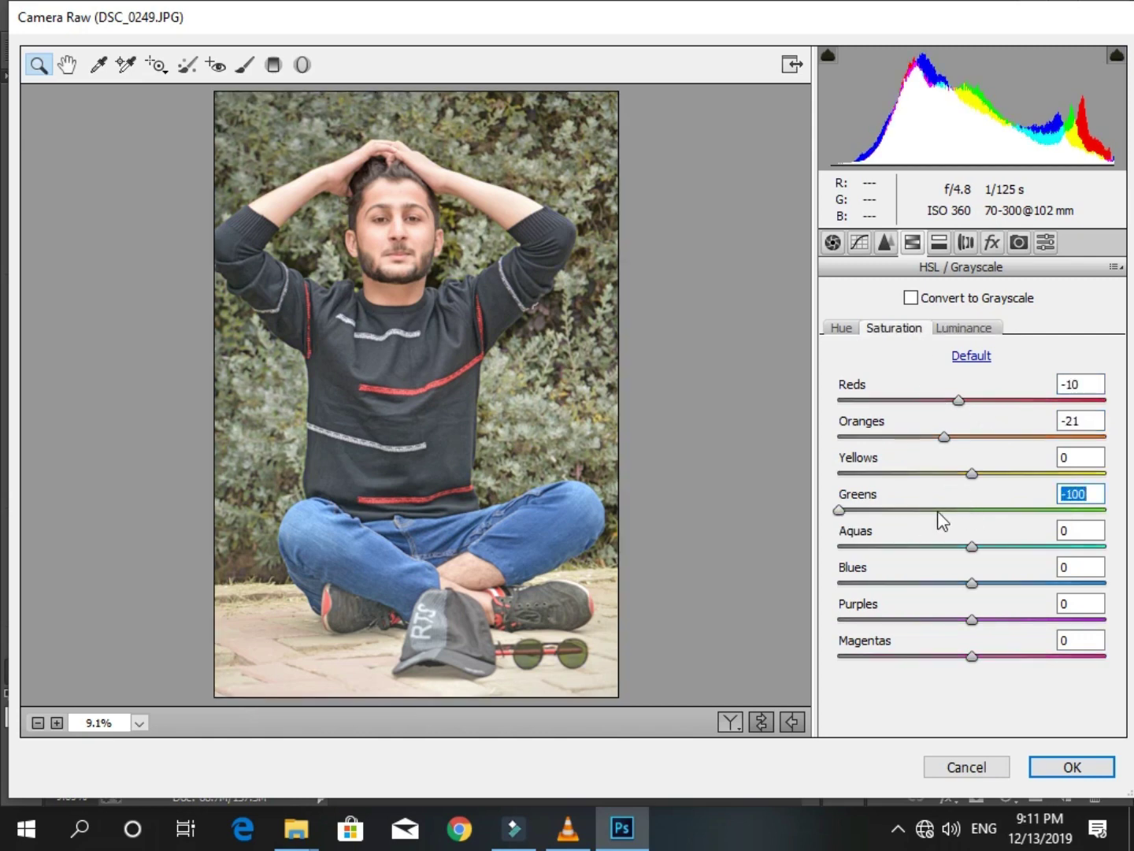
left_click_drag(972, 472, 744, 494)
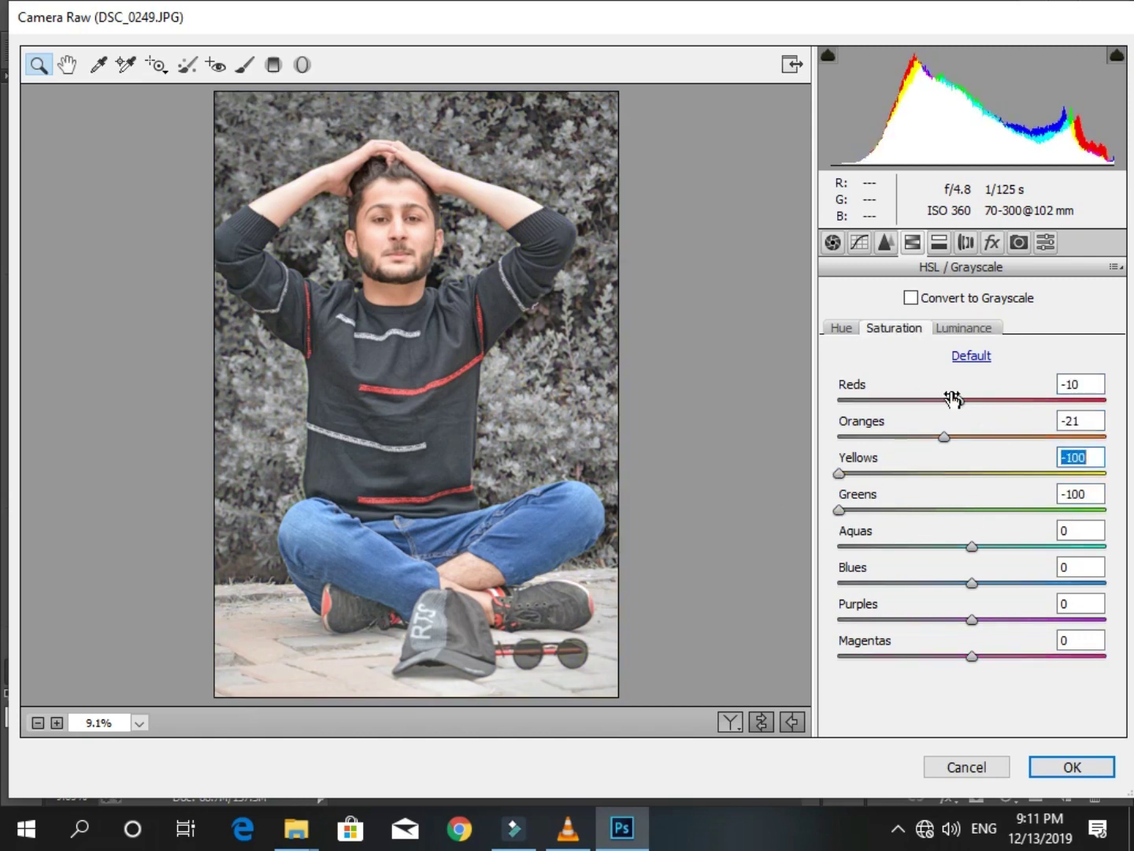
left_click_drag(972, 619, 835, 619)
left_click_drag(932, 656, 770, 660)
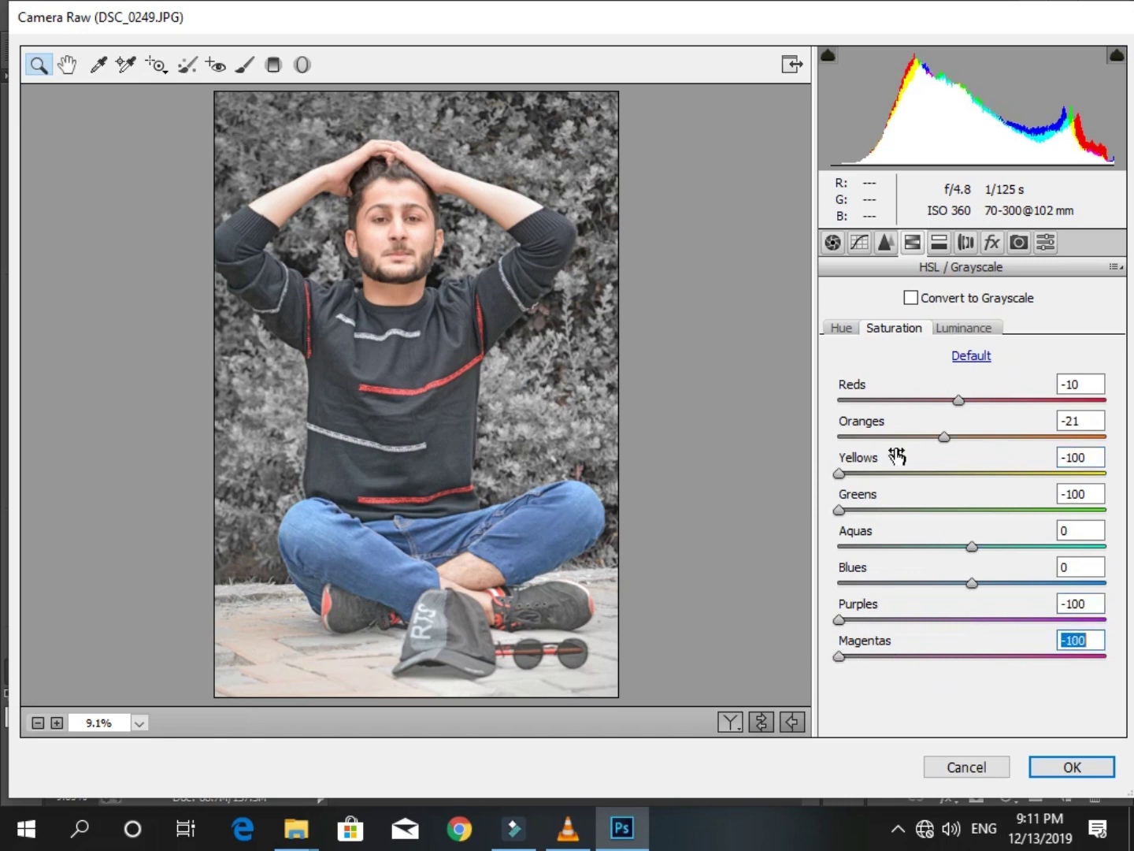
Darken green and yellow luminance, shift Blues hue to -42, and apply the grading.
left_click(968, 330)
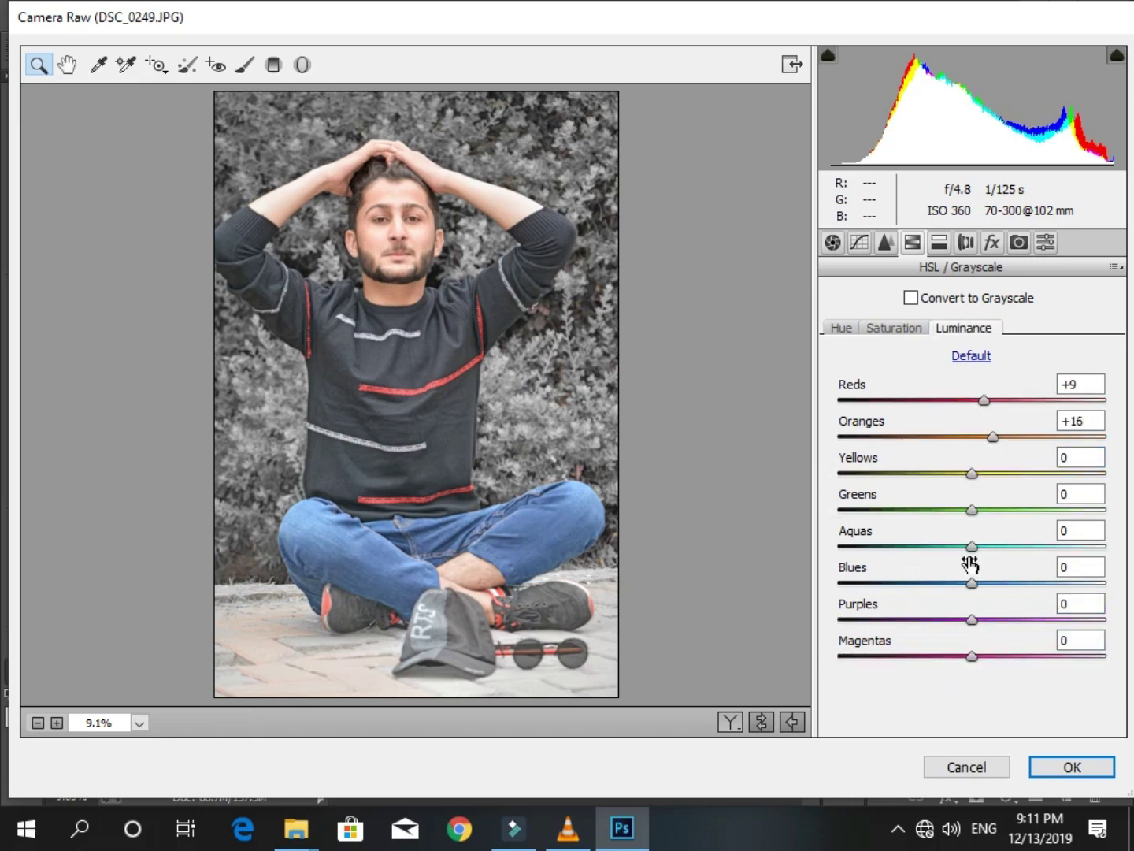
left_click_drag(972, 509, 850, 514)
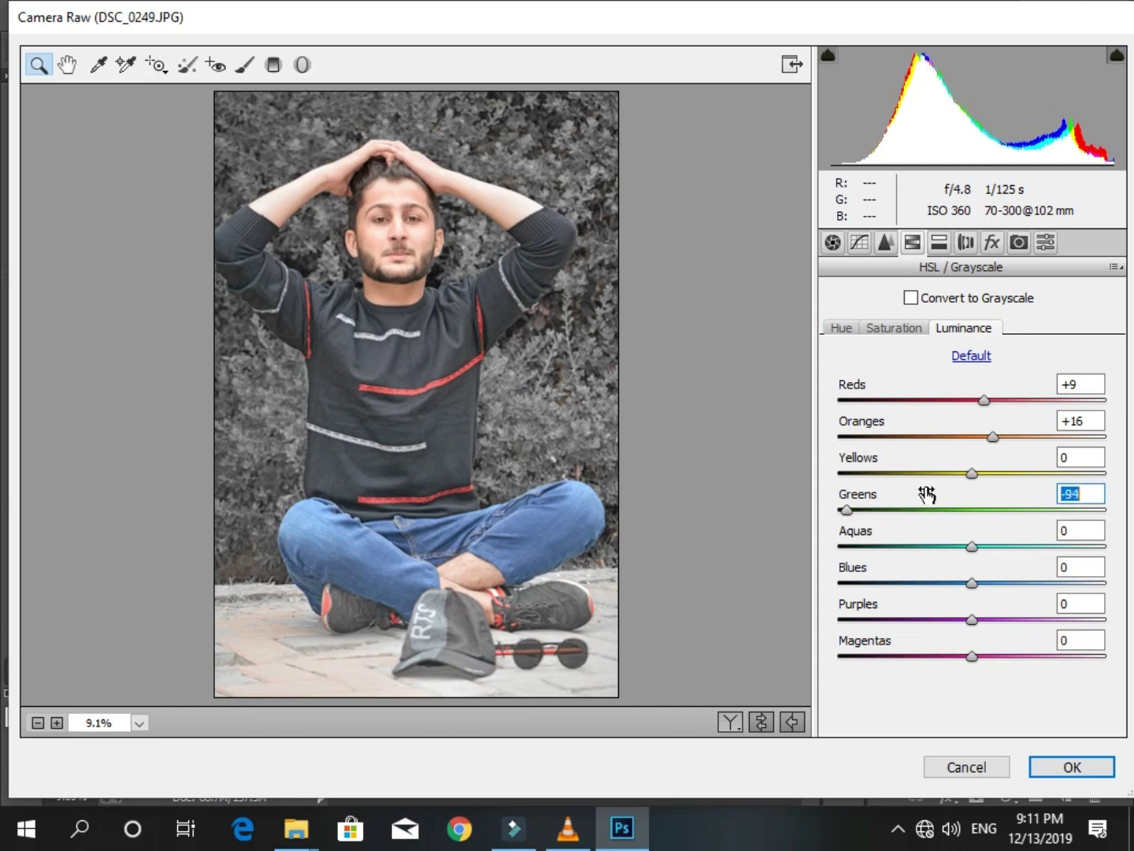
mouse_move(972, 473)
left_mouse_down()
mouse_move(893, 474)
mouse_move(929, 473)
mouse_move(916, 464)
left_mouse_up()
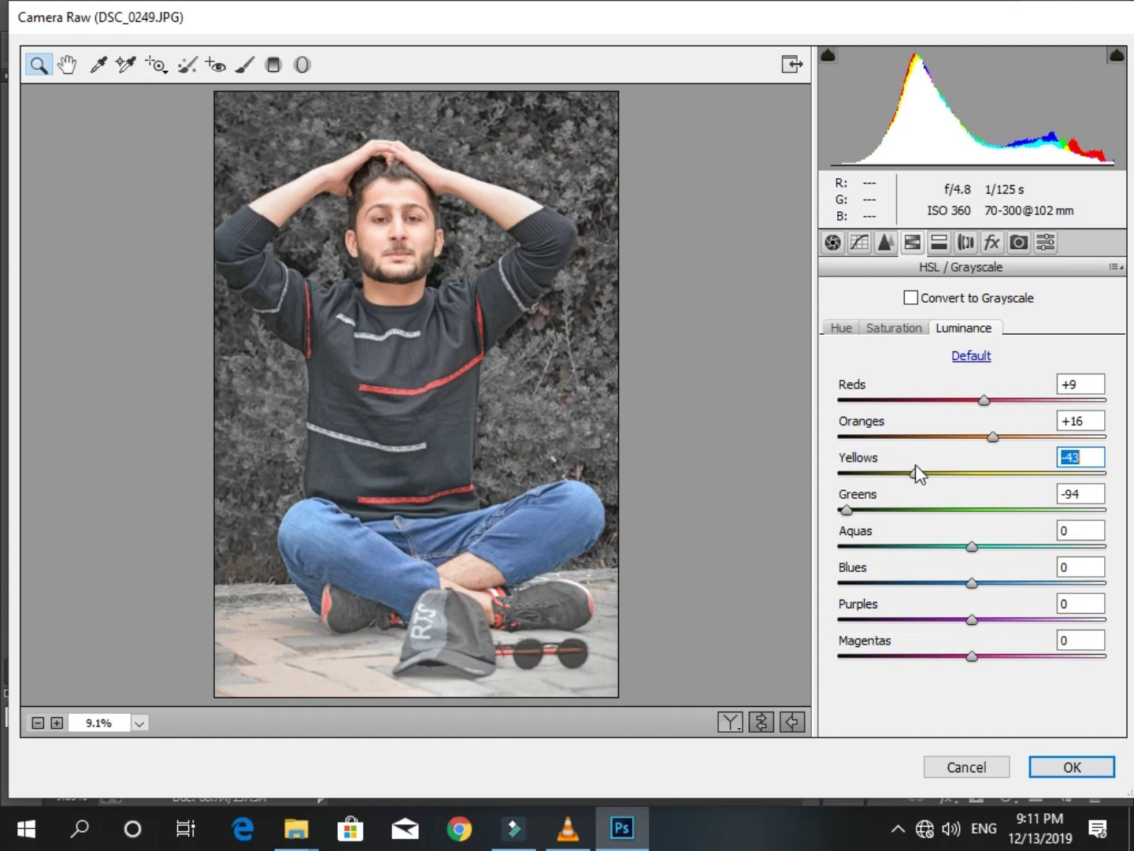
left_click(841, 328)
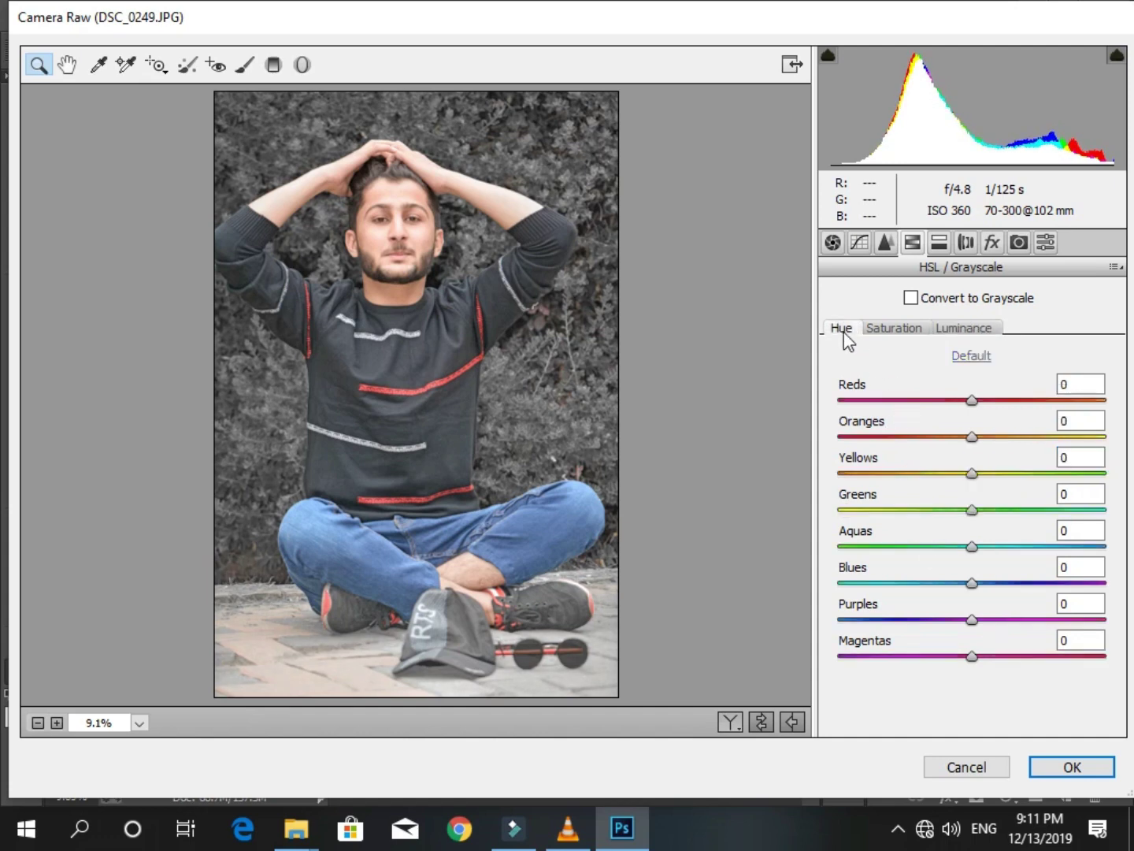
left_click_drag(968, 585, 915, 582)
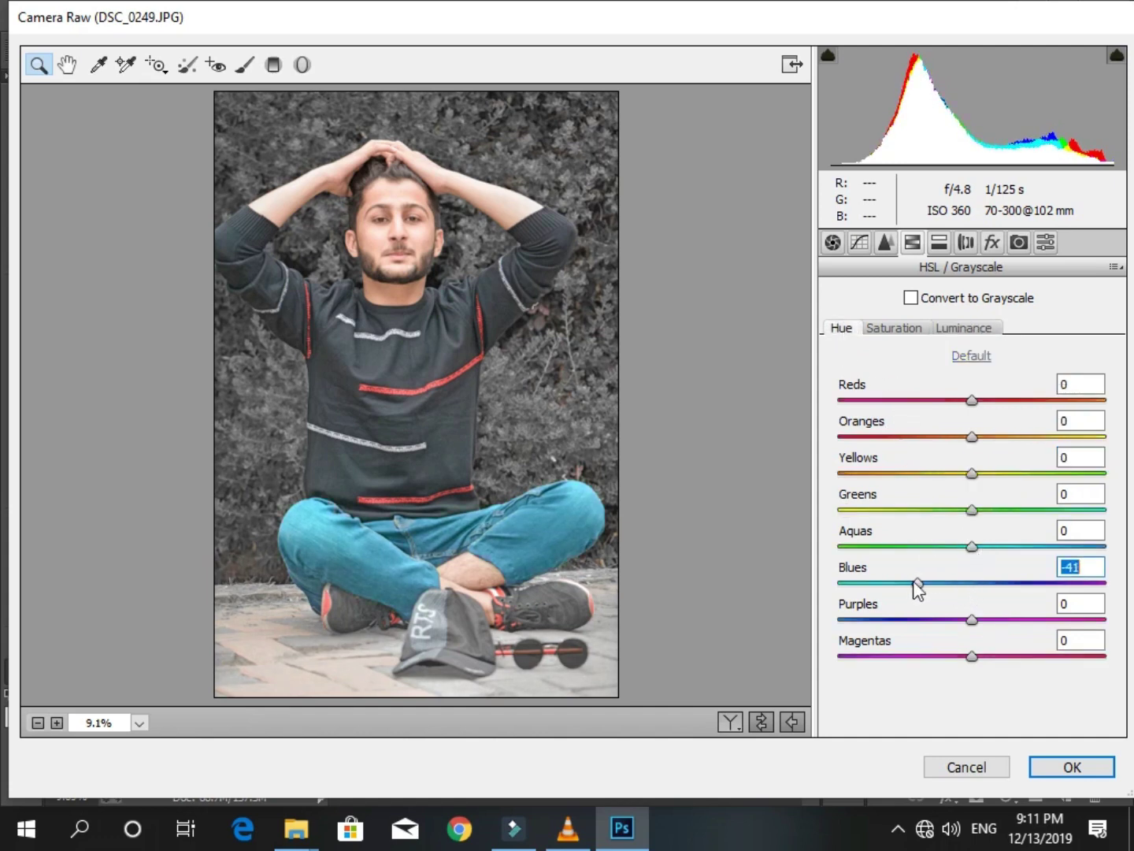
left_click(898, 330)
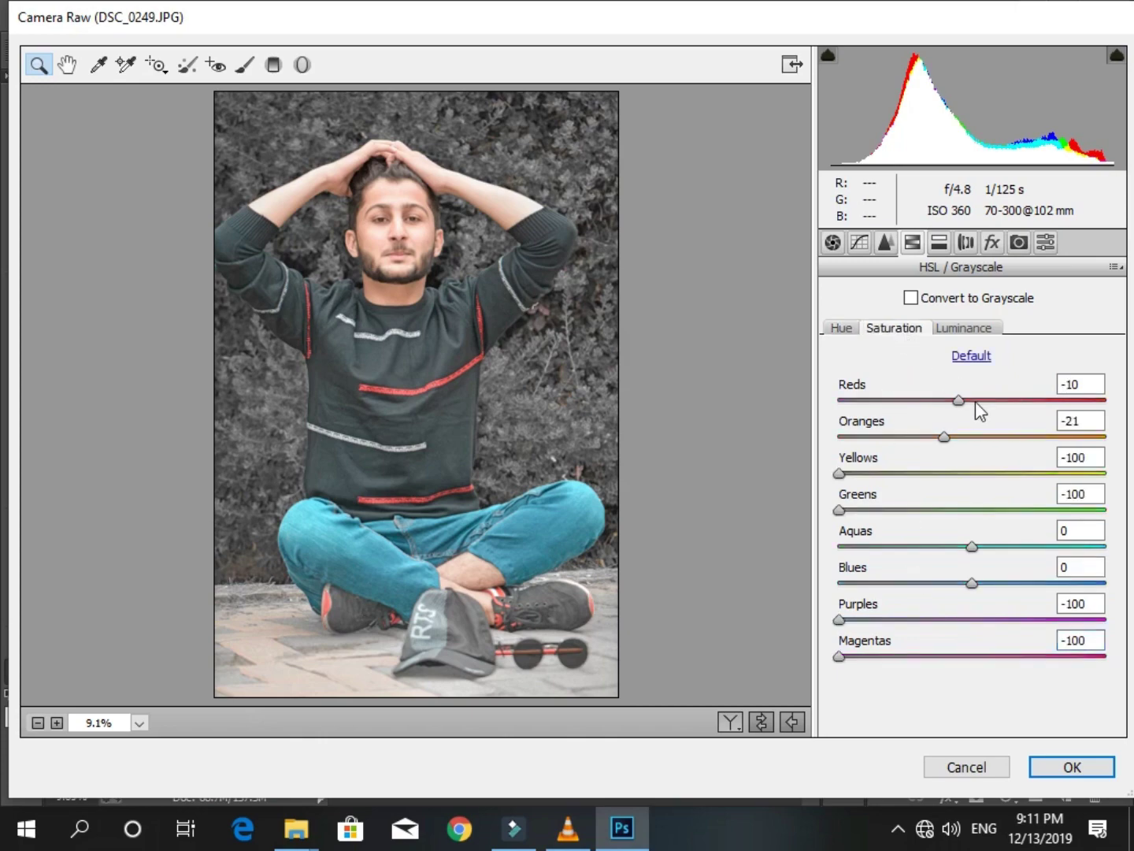
left_click(1073, 765)
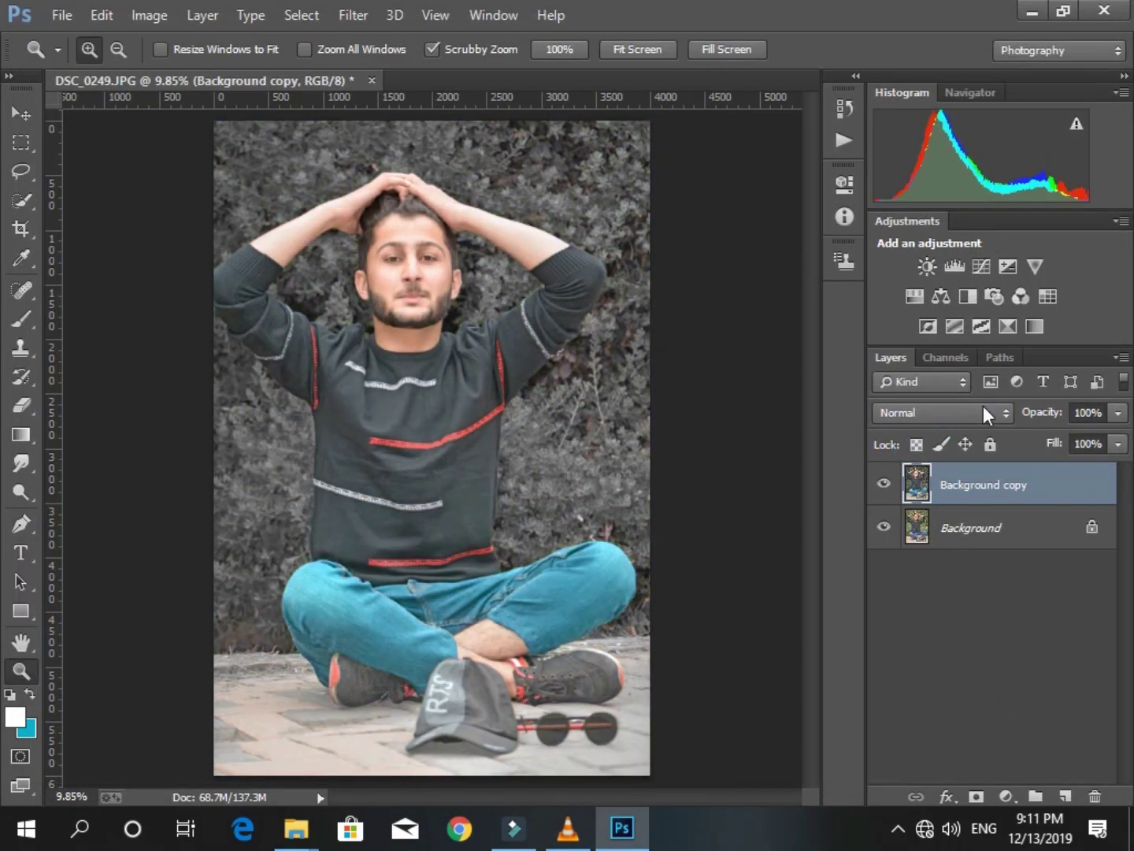
Merge the graded copy down, duplicate it, and zoom in on the sunglasses.
left_click(1120, 358)
left_click(1000, 651)
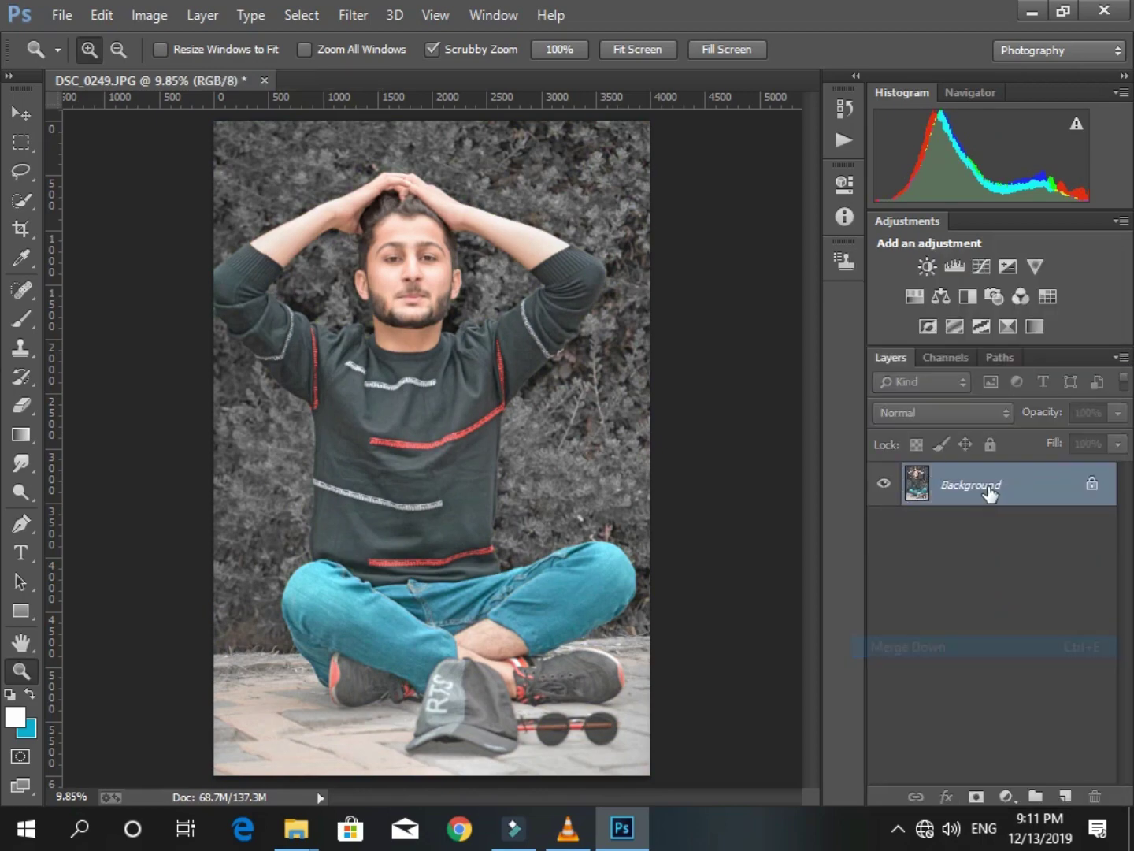
left_click_drag(988, 489, 1065, 796)
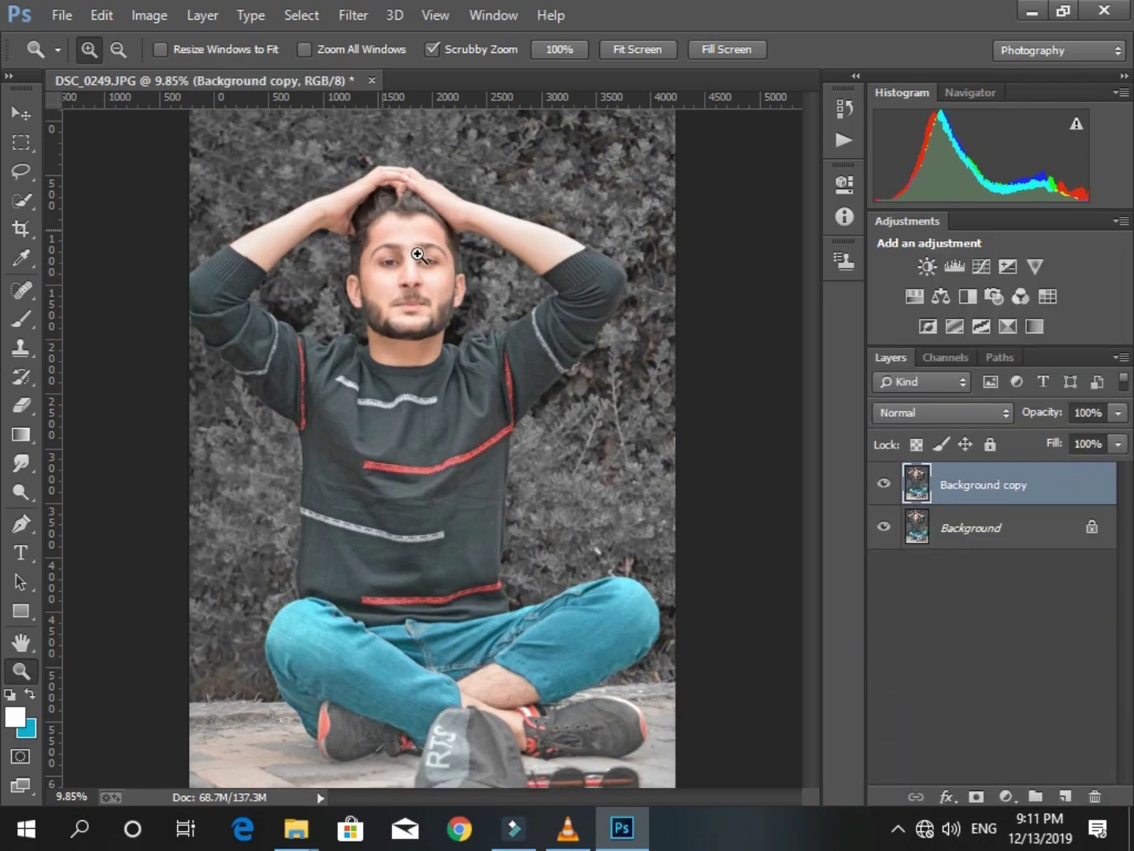
left_click_drag(389, 237, 578, 452)
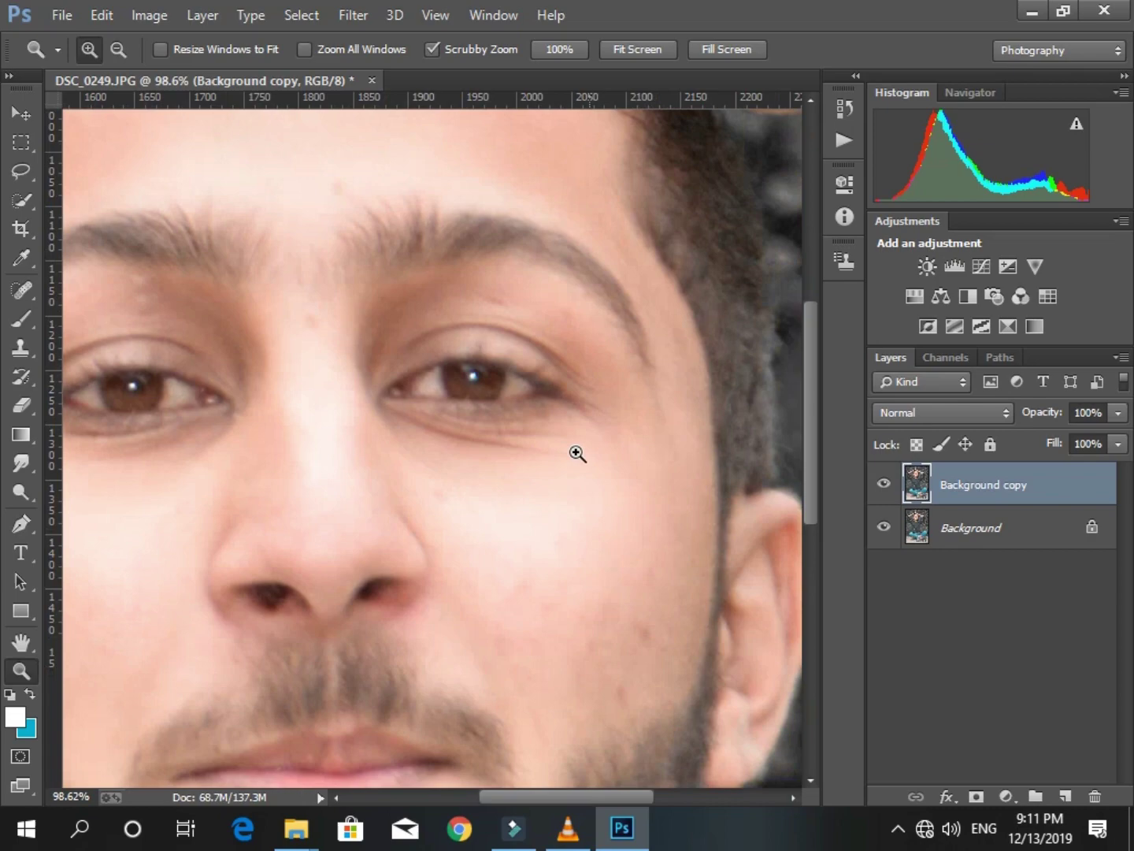
right_click(568, 493)
left_click(569, 498)
left_click(519, 704)
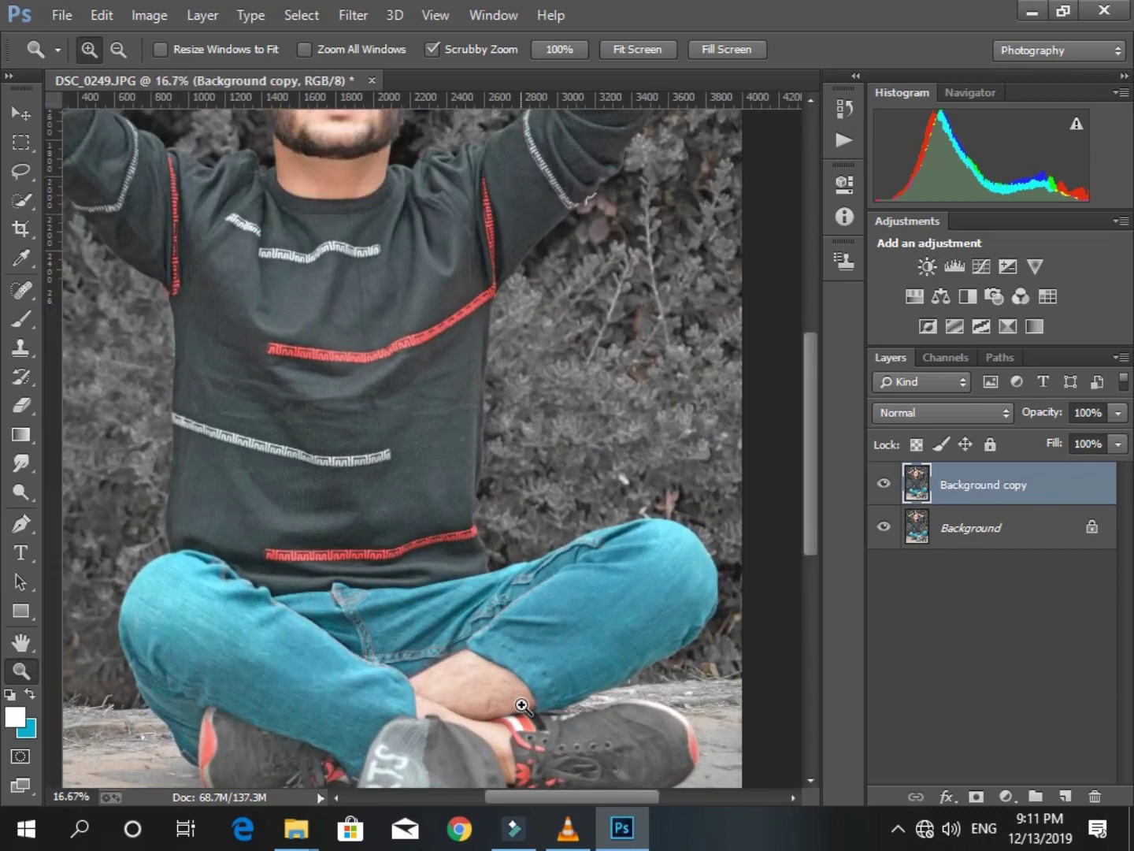
left_click(646, 703)
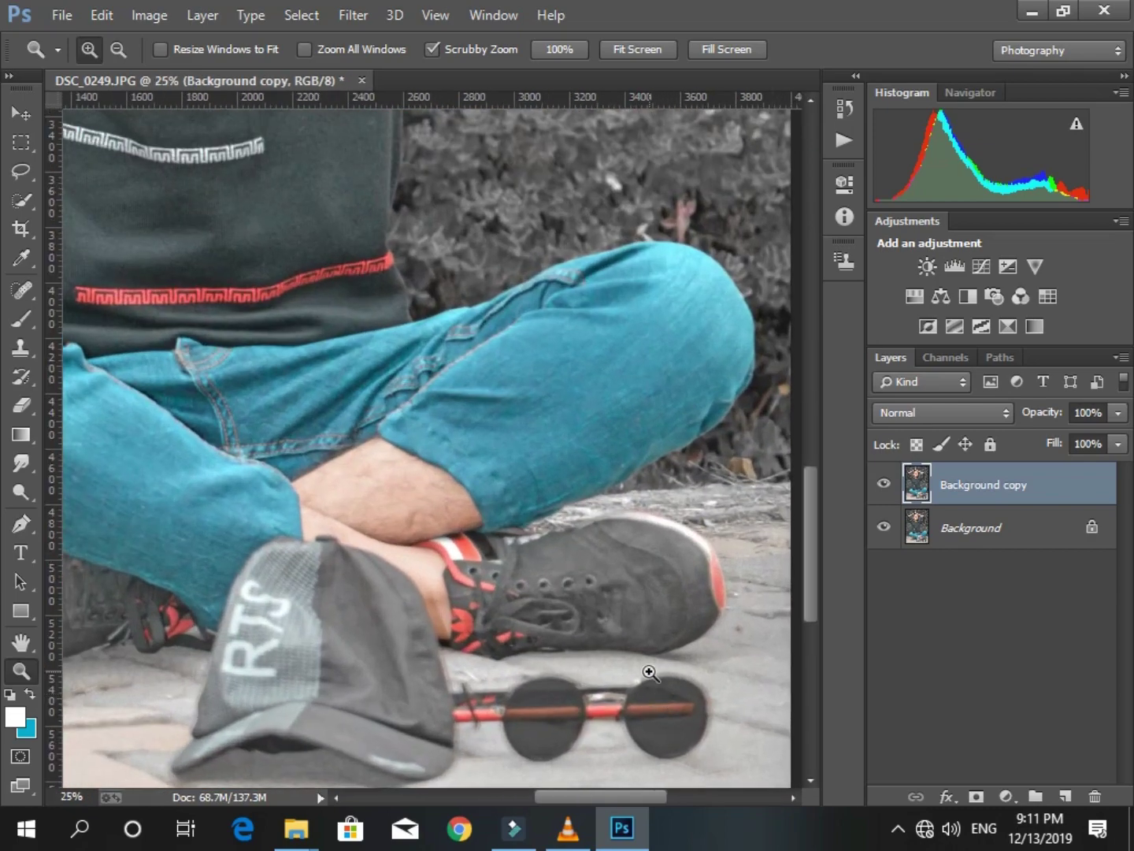
left_click(712, 709)
left_click(884, 483)
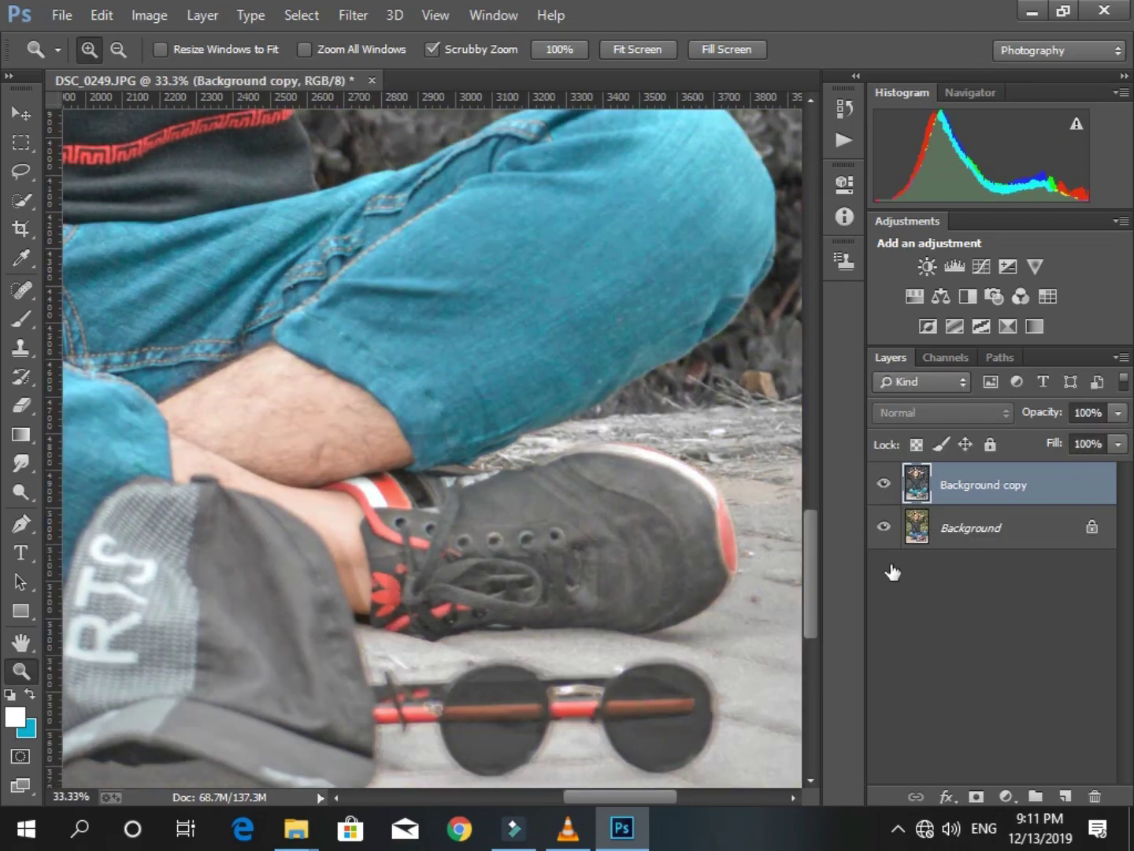
left_click(684, 737)
left_click_drag(651, 567, 612, 401)
Erase the dark tint from both the left and right sunglass lenses.
left_click(20, 406)
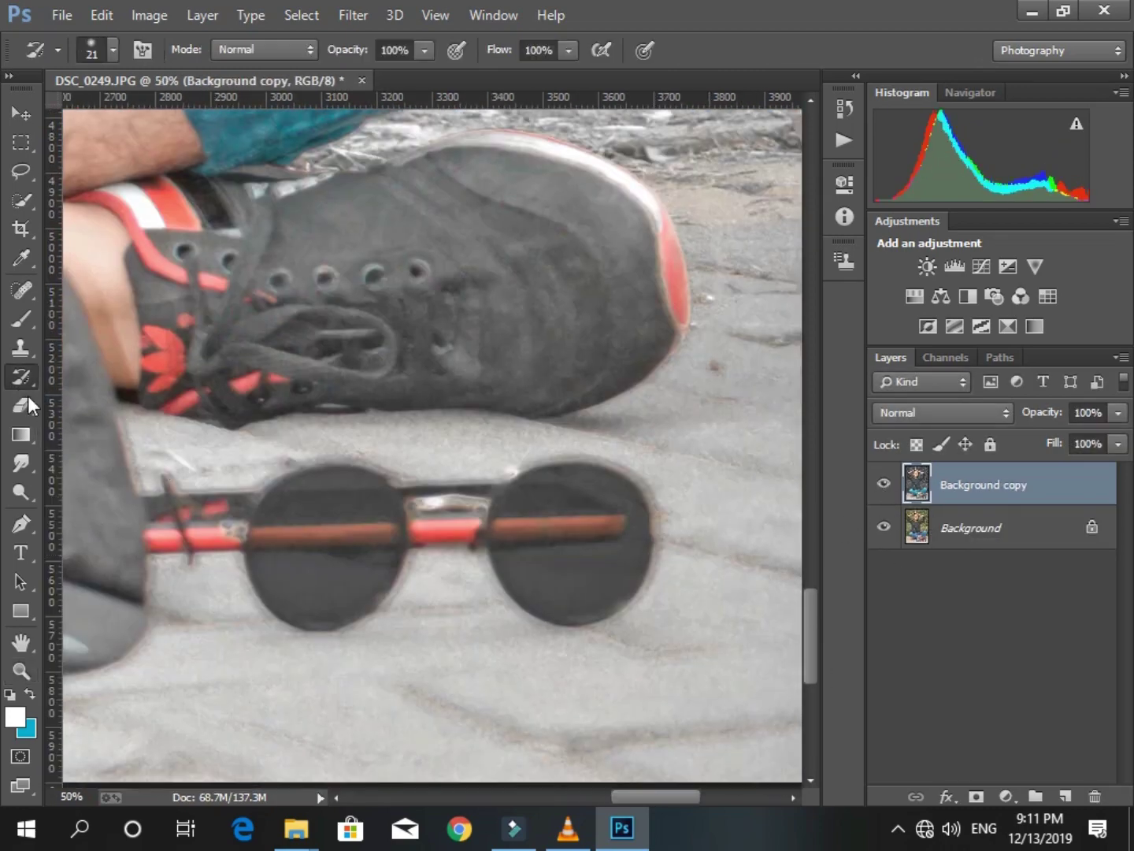
left_click_drag(293, 487, 341, 486)
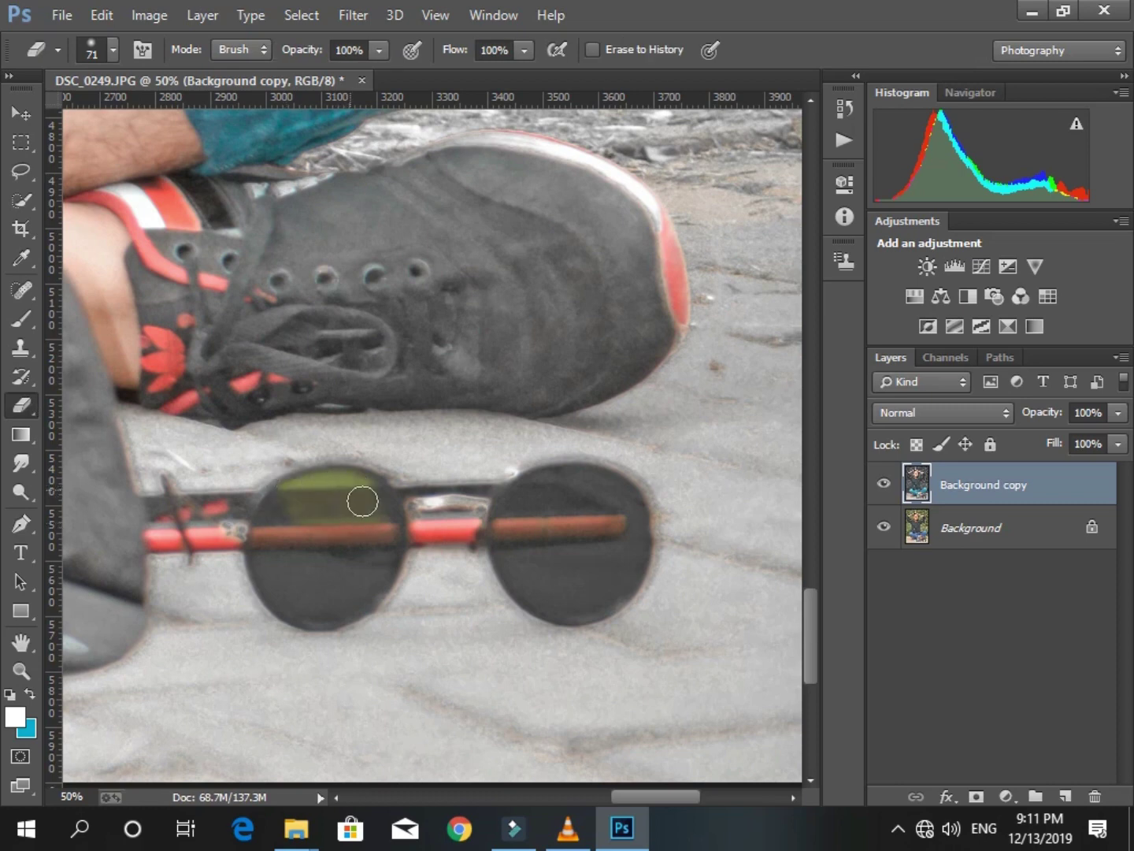
mouse_move(386, 555)
left_mouse_down()
mouse_move(365, 579)
mouse_move(299, 604)
mouse_move(287, 535)
mouse_move(295, 597)
left_mouse_up()
left_click_drag(274, 520, 327, 570)
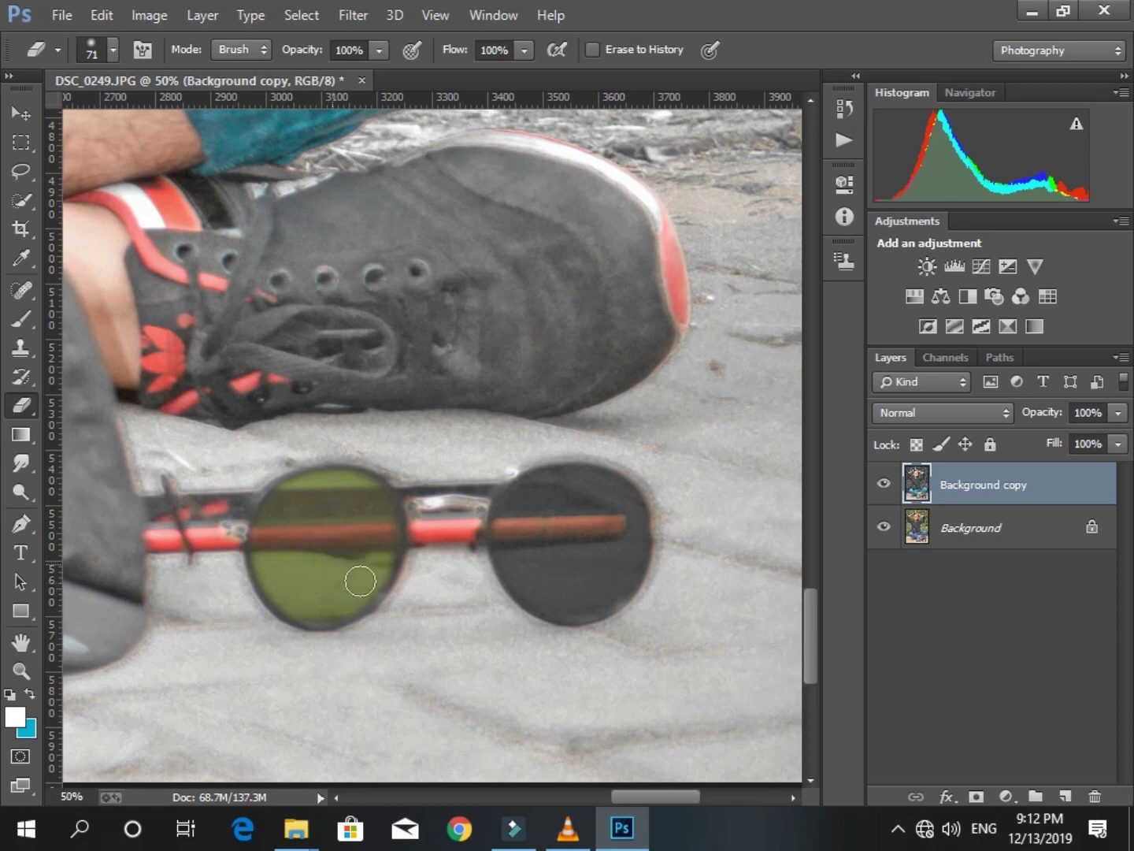
mouse_move(507, 521)
left_mouse_down()
mouse_move(542, 481)
mouse_move(580, 483)
mouse_move(626, 528)
mouse_move(627, 496)
mouse_move(605, 588)
mouse_move(546, 591)
mouse_move(524, 562)
left_mouse_up()
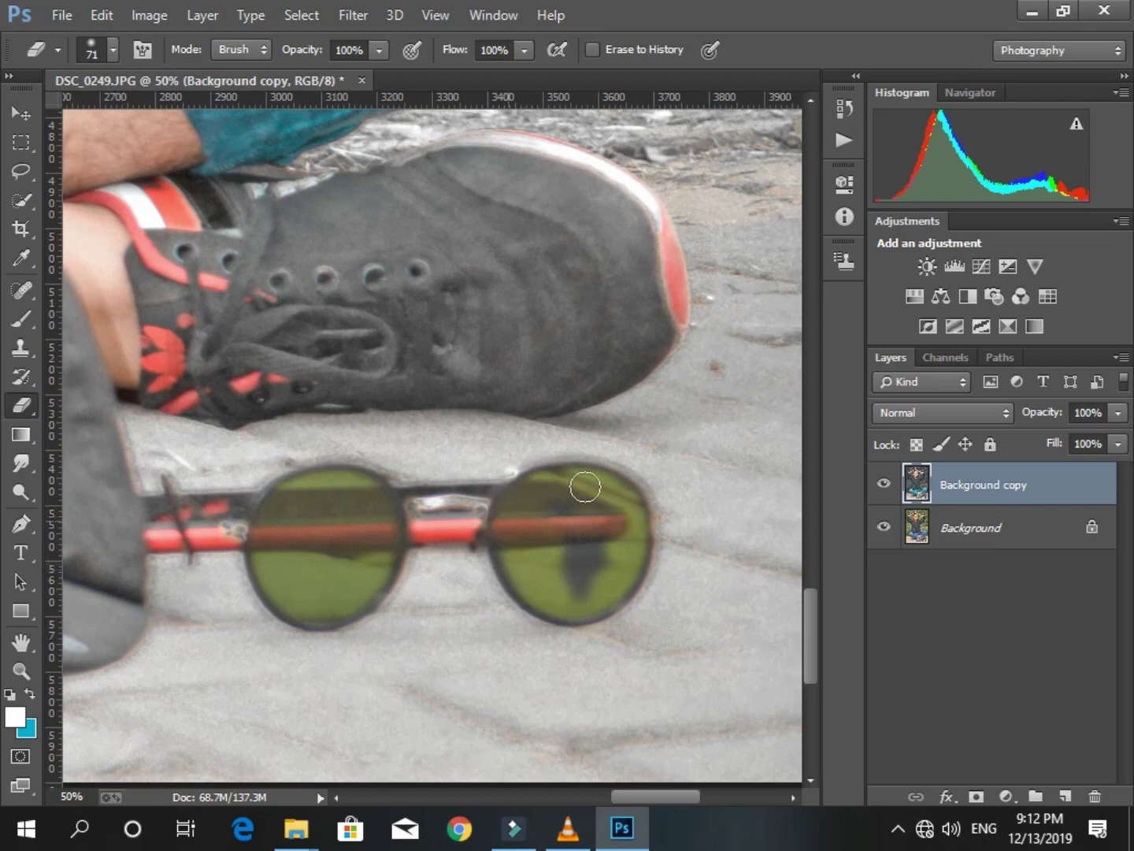
left_click_drag(585, 487, 535, 522)
Fit the photo on screen and enlarge the eraser to 142 px.
right_click(539, 512)
left_click(555, 526)
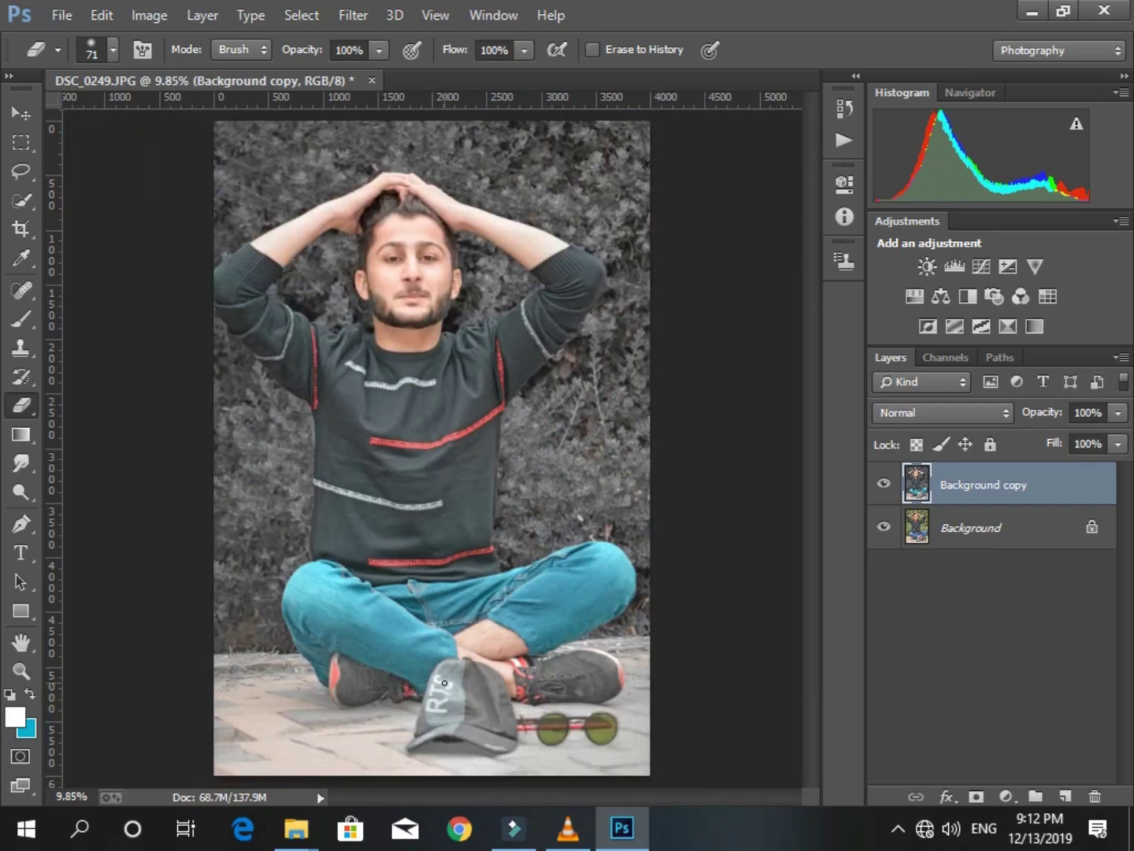
right_click(487, 697)
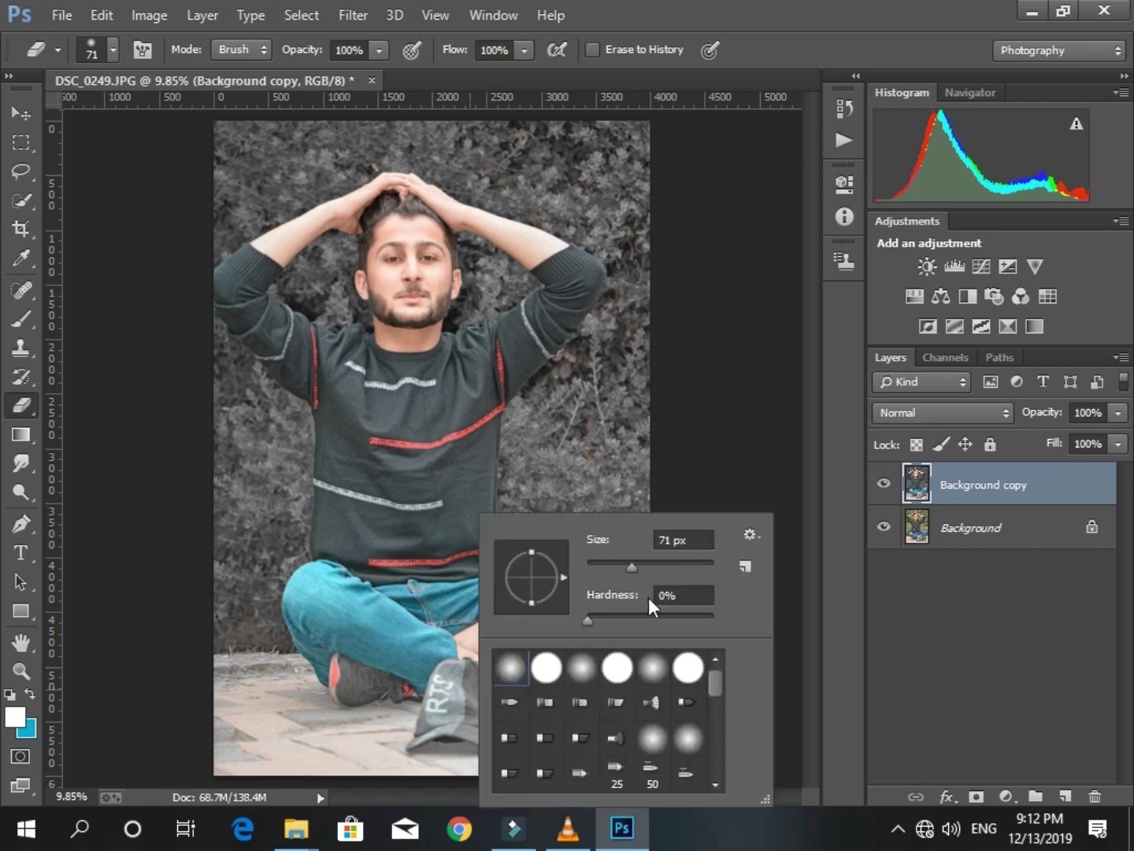
left_click_drag(632, 567, 662, 567)
left_click(452, 664)
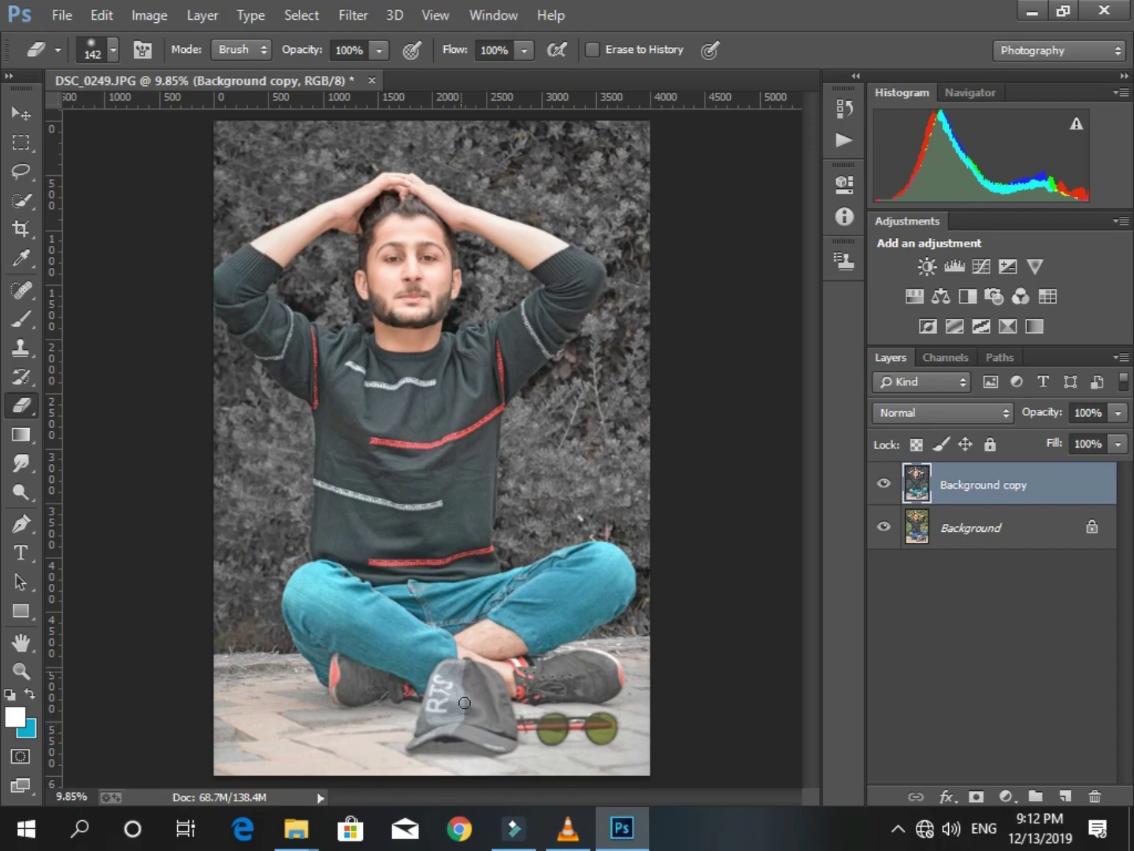
Flatten the image, duplicate Background, and apply Imagenomic Noiseware noise reduction.
left_click(1119, 358)
left_click(957, 745)
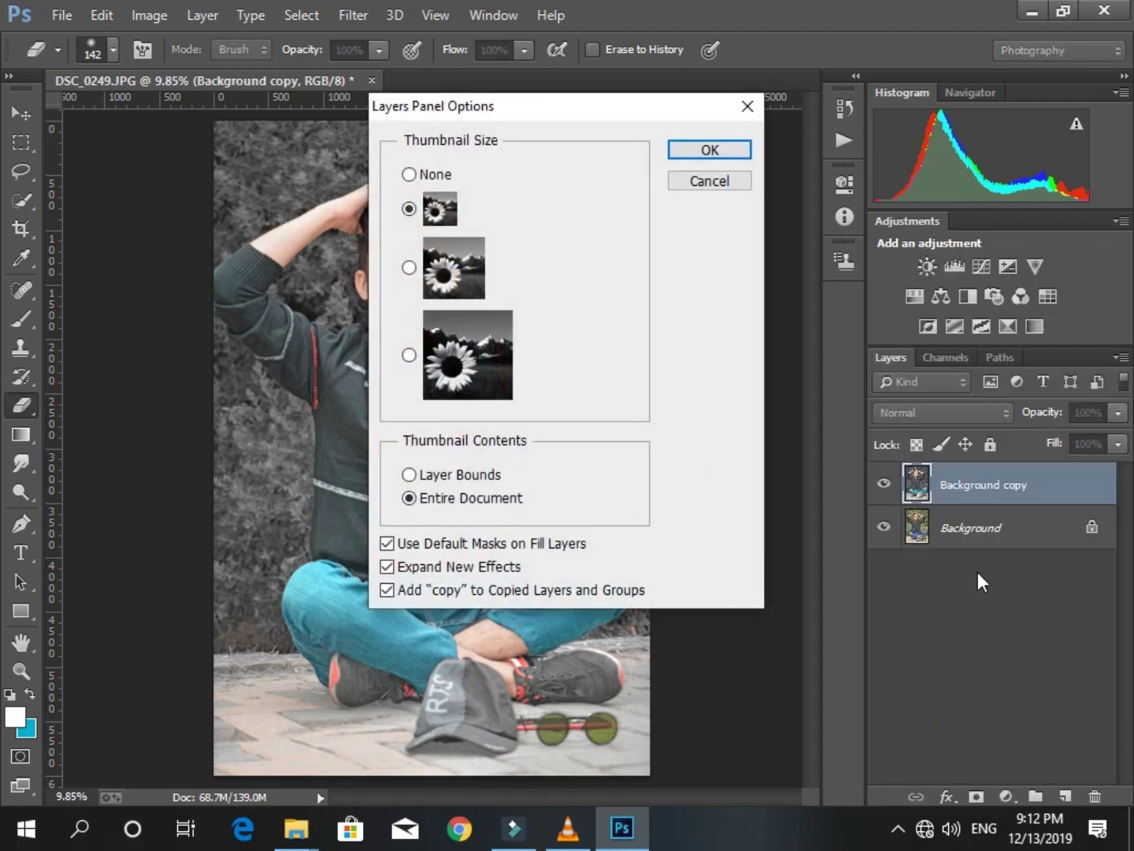
left_click(712, 181)
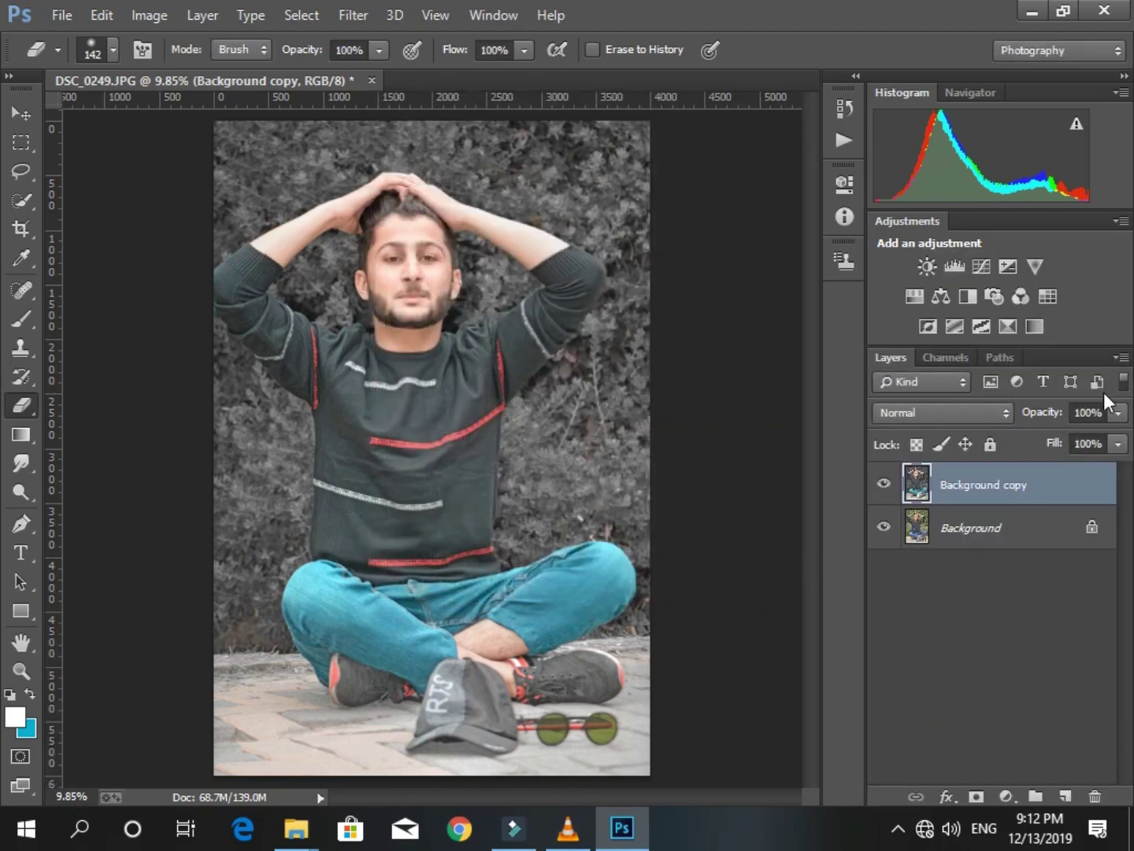
left_click(1121, 357)
left_click(1018, 687)
mouse_move(1025, 496)
left_mouse_down()
mouse_move(1054, 820)
mouse_move(1066, 798)
left_mouse_up()
left_click(353, 15)
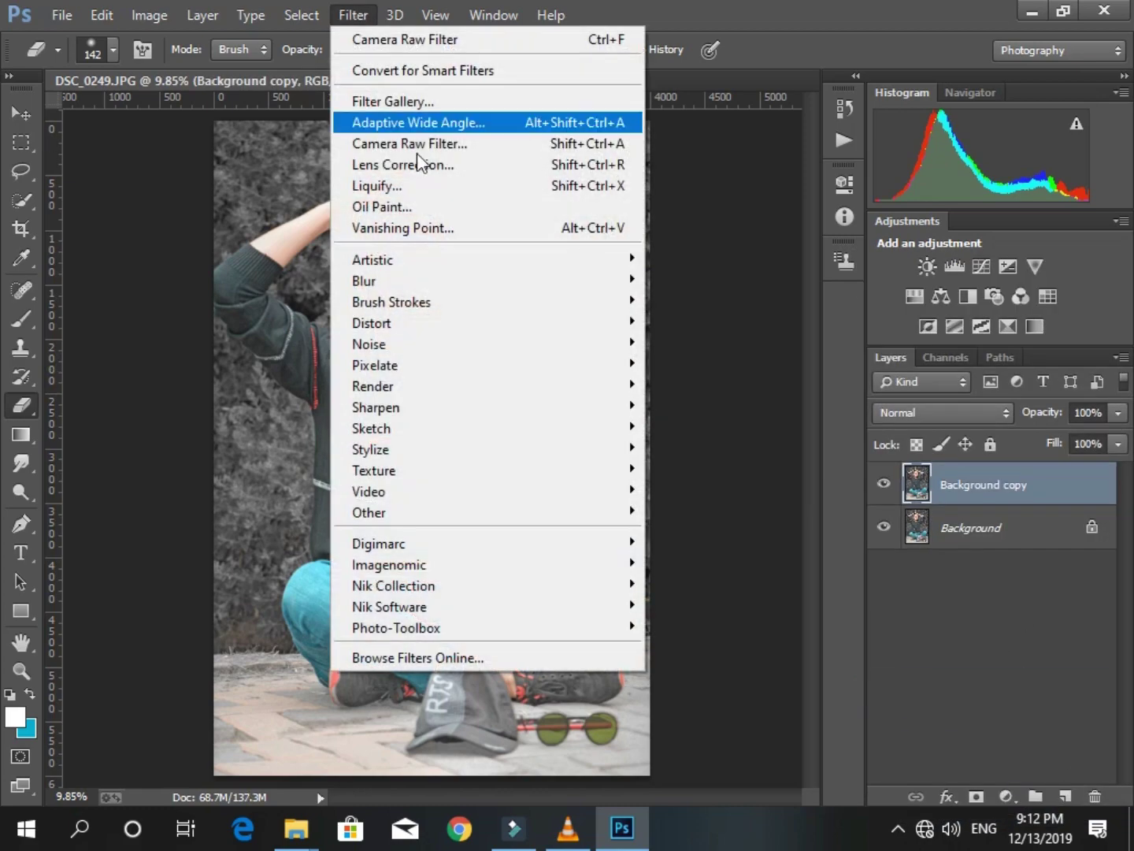
left_click(693, 564)
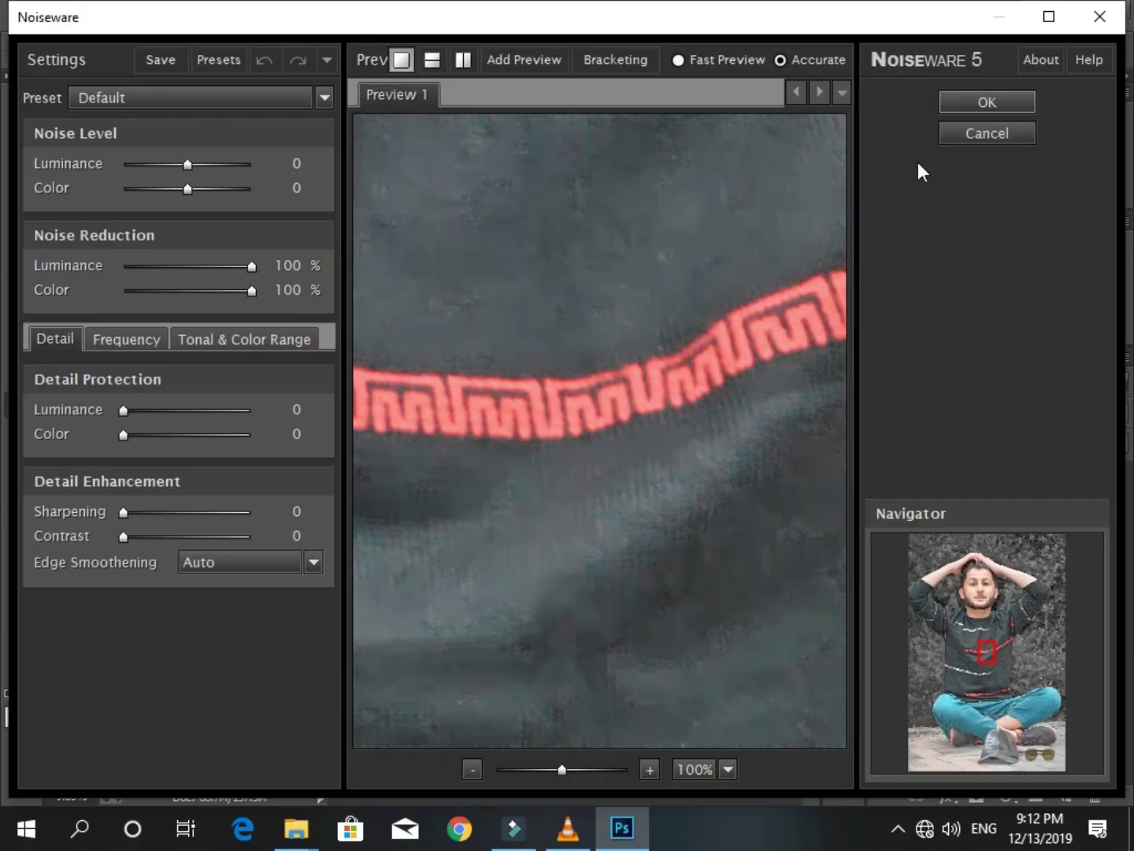
left_click(974, 98)
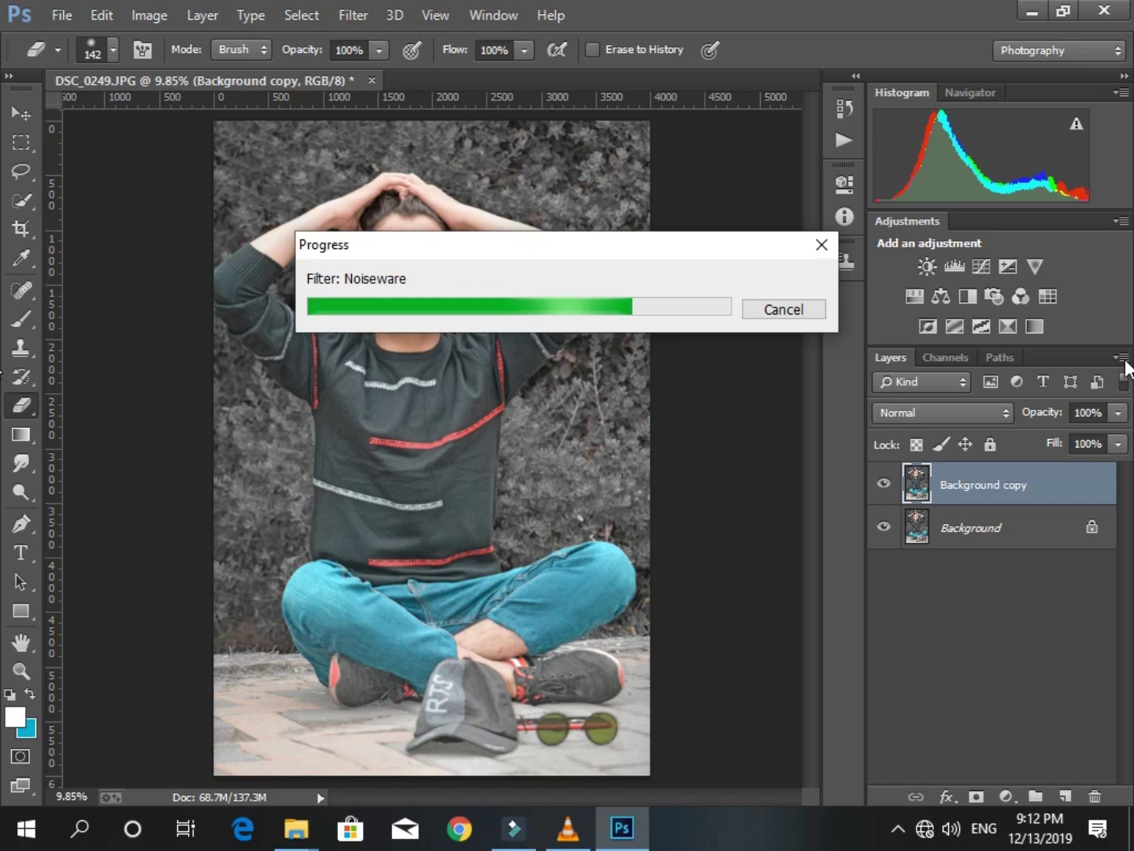
Merge the layers, duplicate Background again, and launch the SkinFiner skin filter.
left_click(1124, 358)
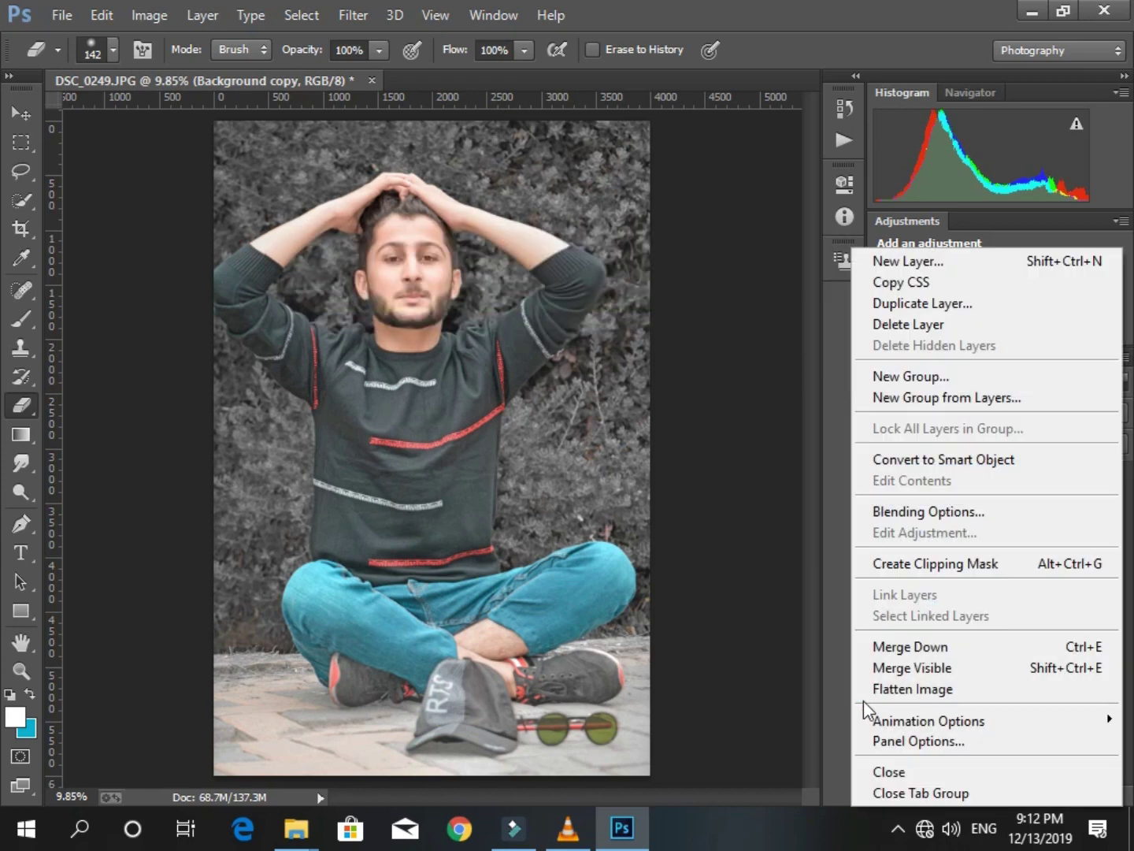
left_click(934, 667)
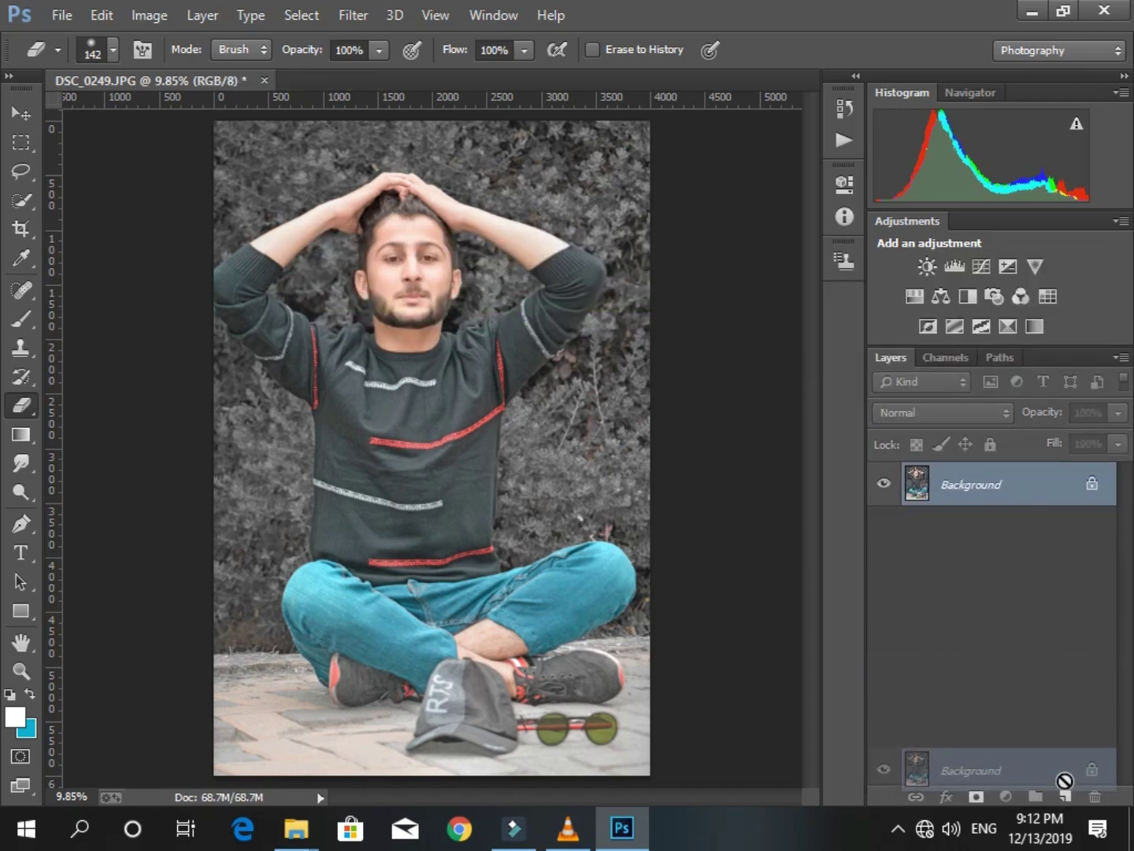
left_click_drag(1041, 526, 1065, 796)
left_click(353, 15)
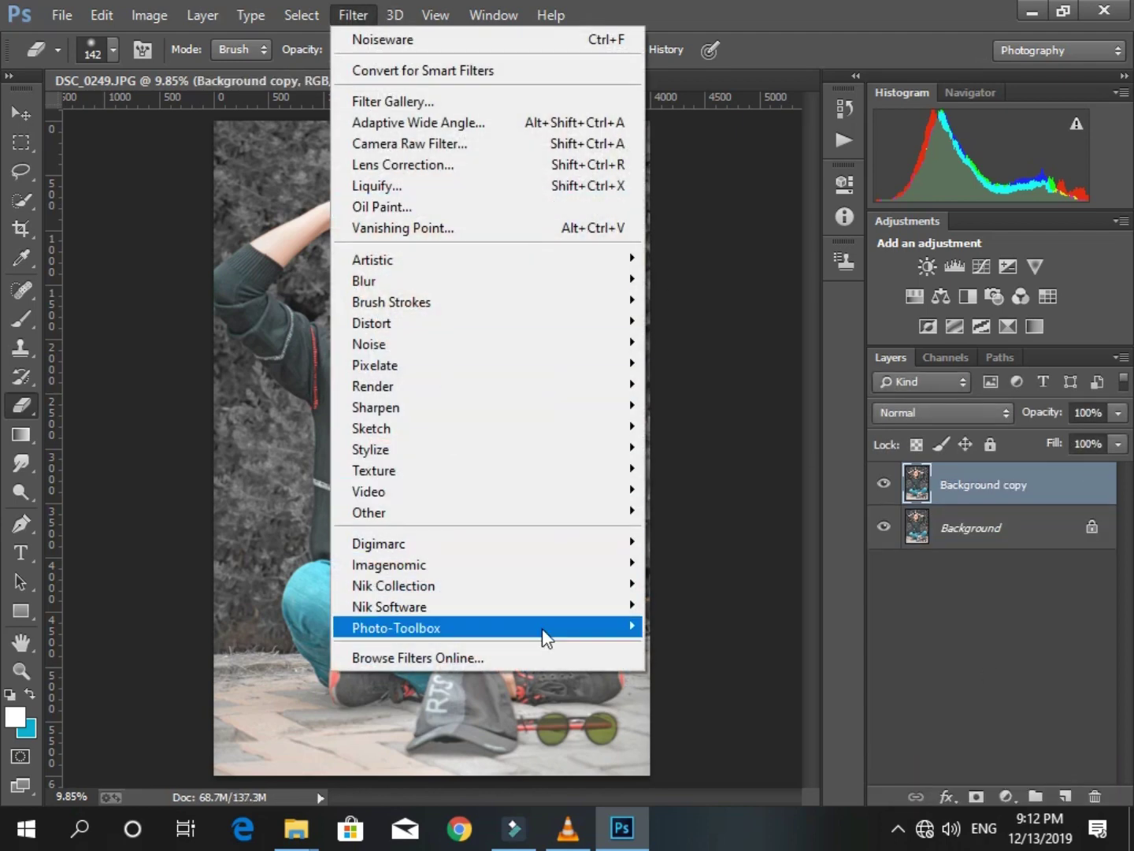
left_click(686, 622)
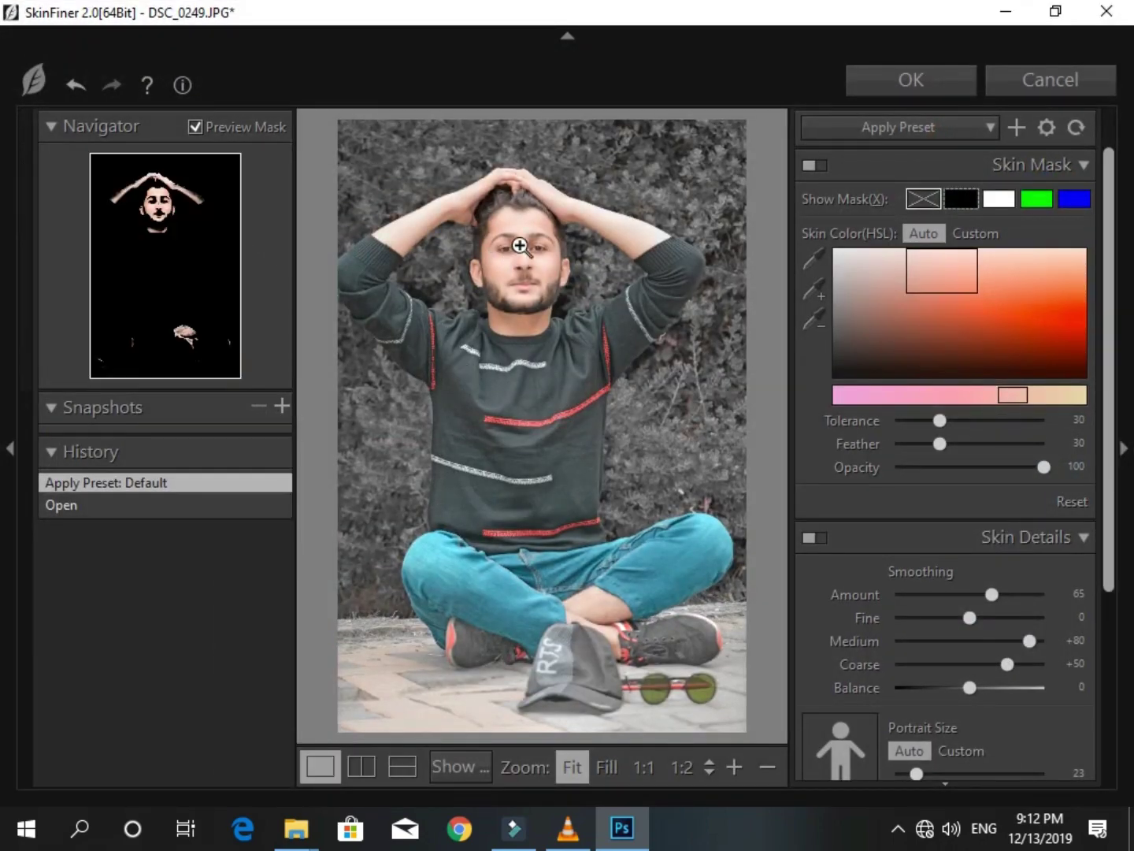
Set SkinFiner Fine -100, Medium +62, Coarse +100, saturation -8, contrast +30, and apply.
left_click_drag(521, 245, 600, 406)
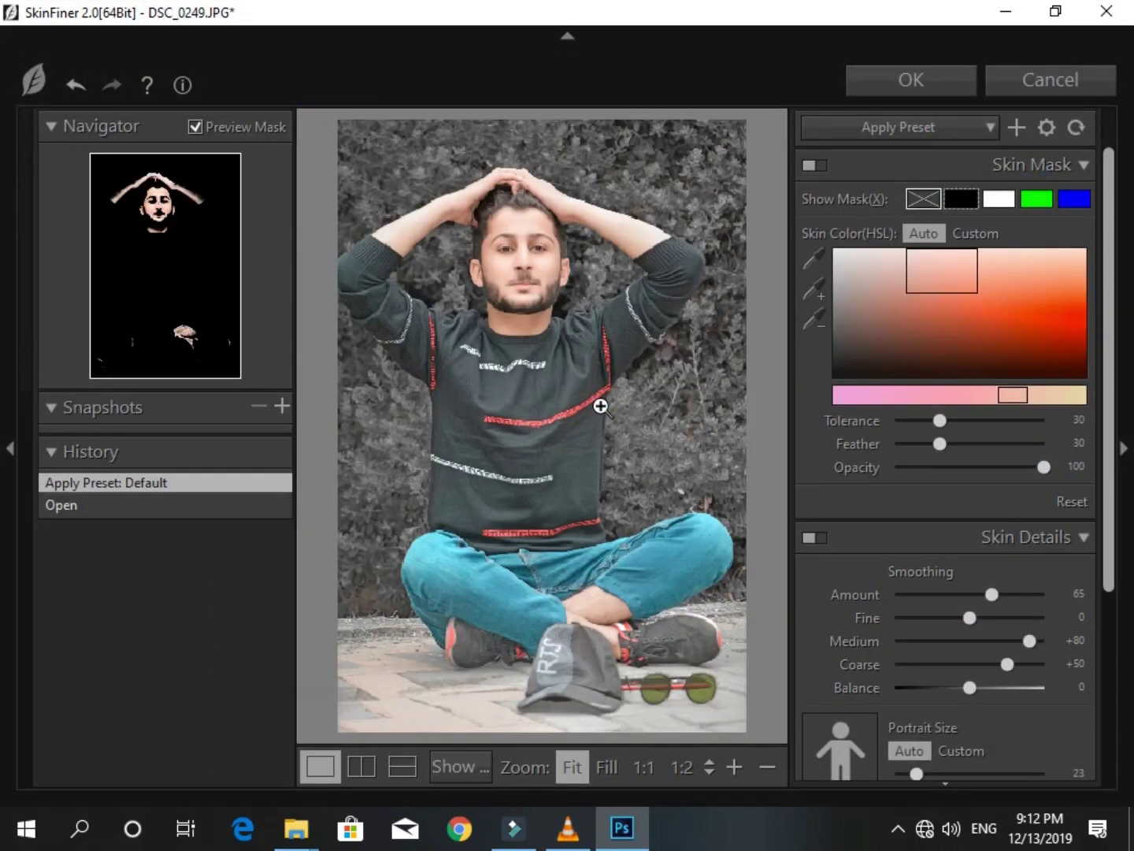
left_click(732, 768)
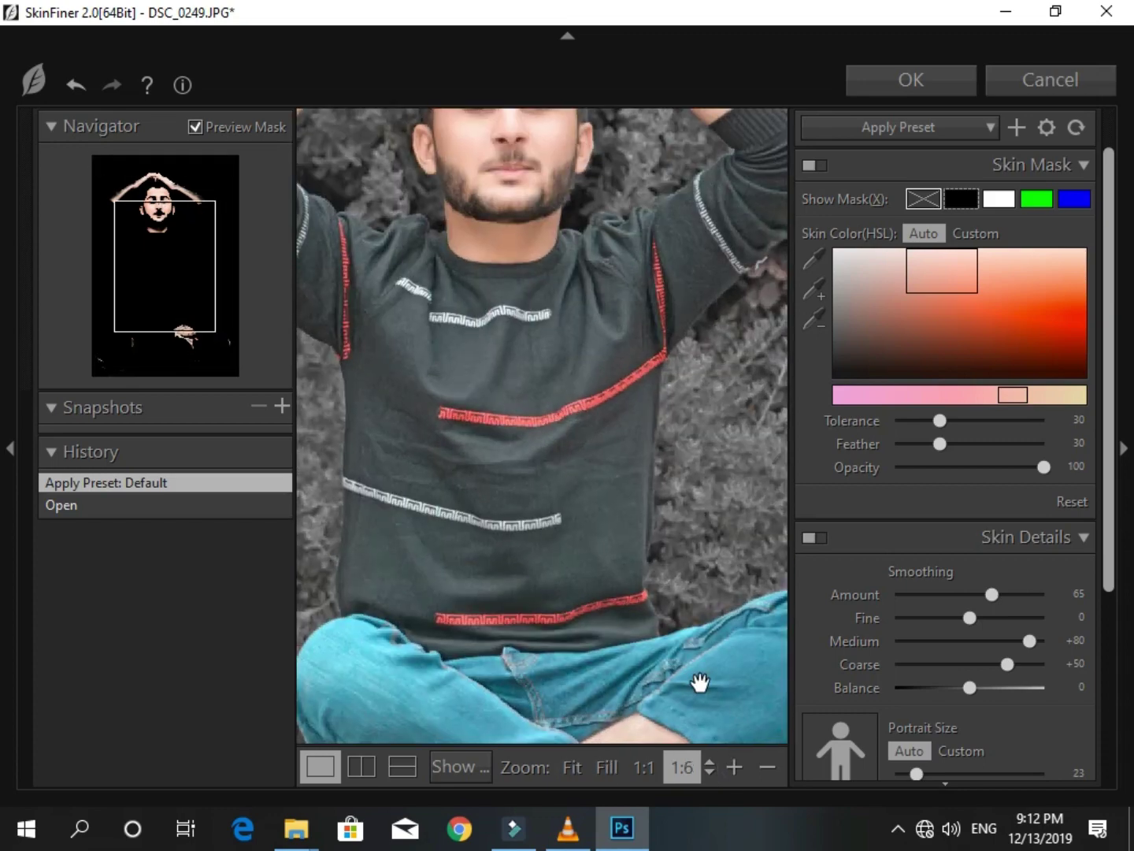
left_click(733, 766)
left_click_drag(527, 236, 572, 557)
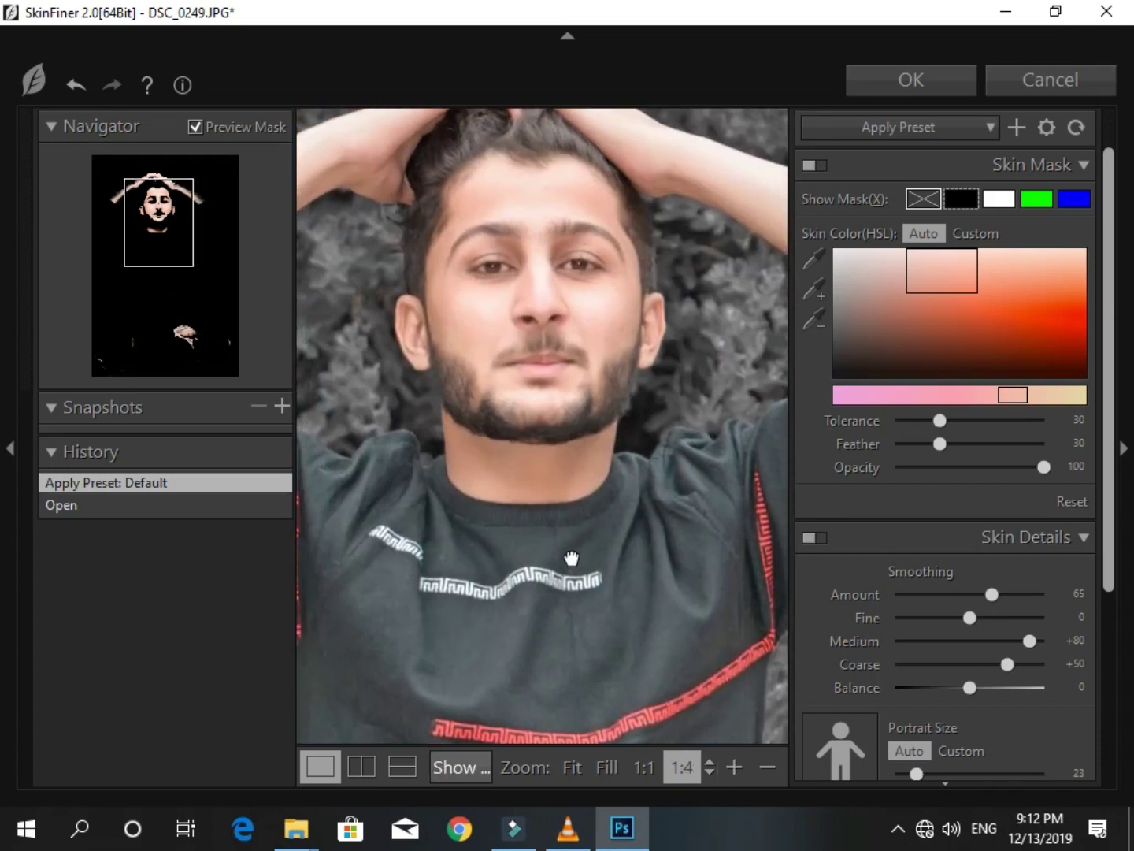
left_click_drag(628, 422, 637, 450)
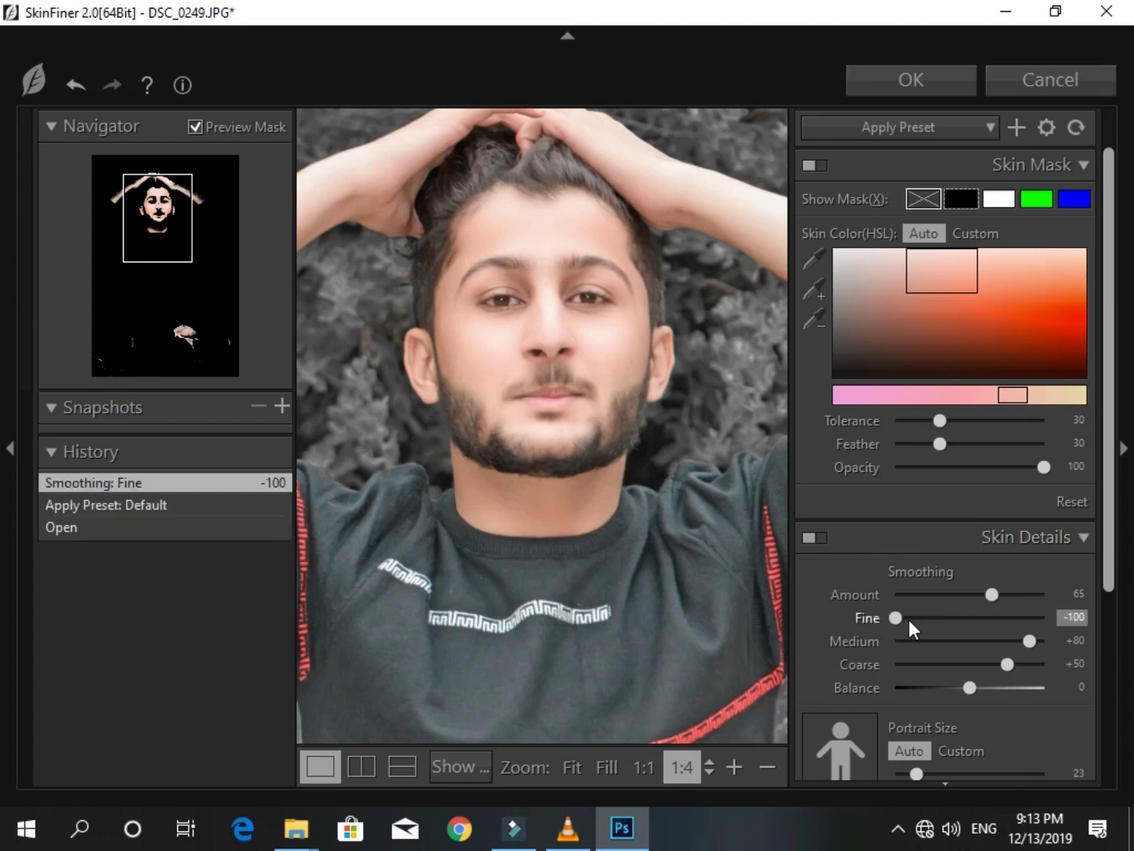
scroll(1082, 488, "down", 2)
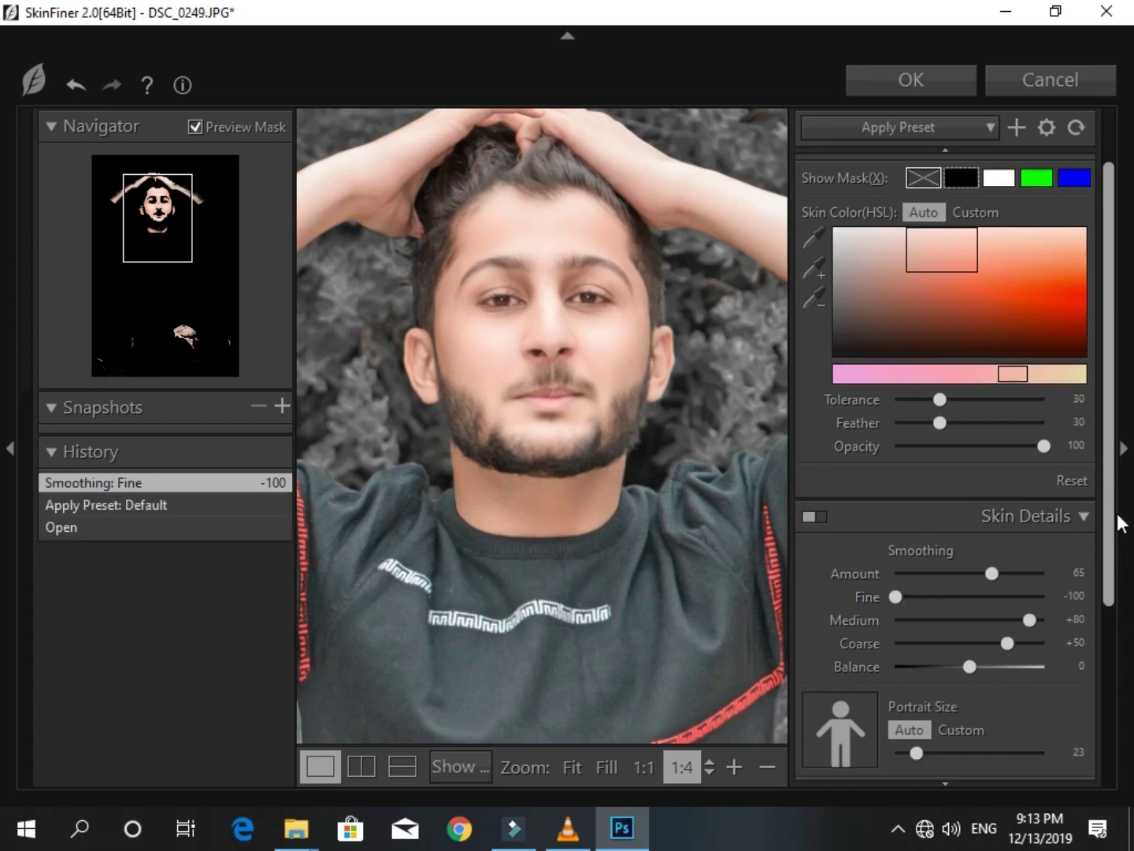
mouse_move(1008, 586)
left_mouse_down()
mouse_move(889, 590)
mouse_move(1084, 597)
mouse_move(1017, 568)
left_mouse_up()
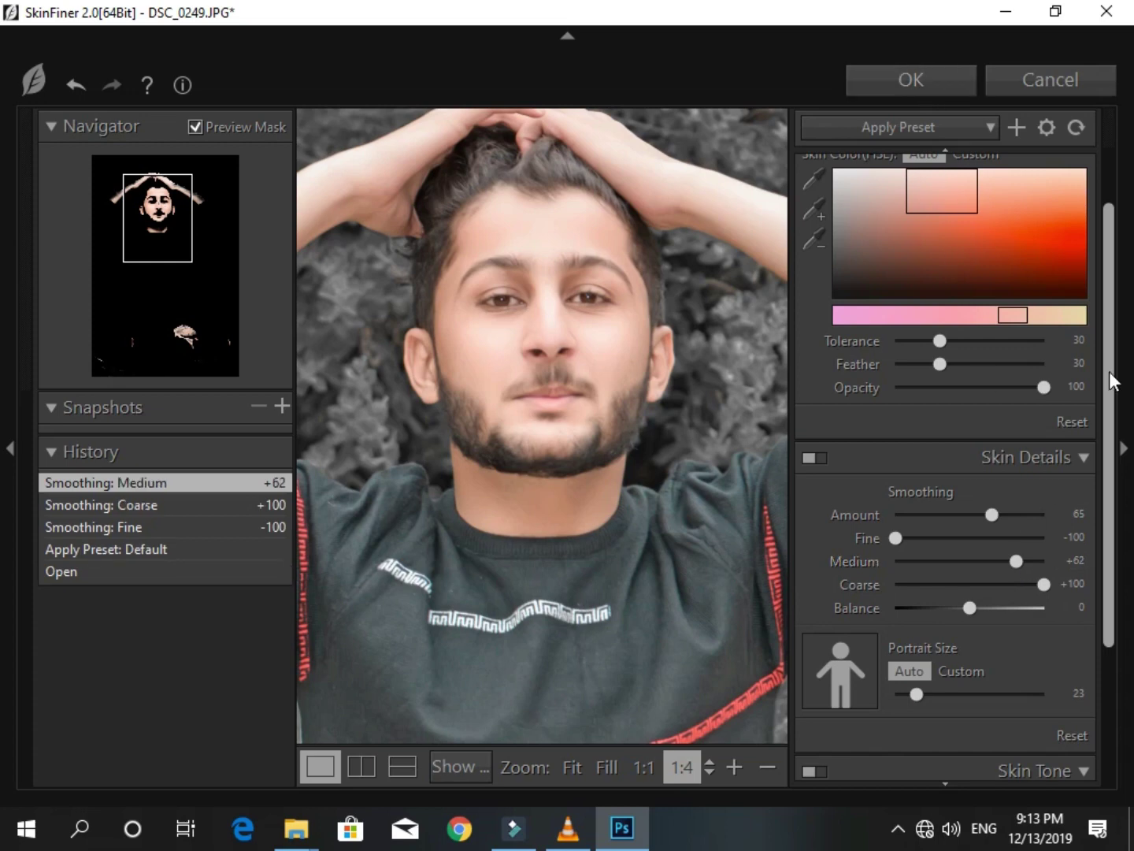
scroll(1119, 458, "down", 3)
scroll(1025, 513, "down", 1)
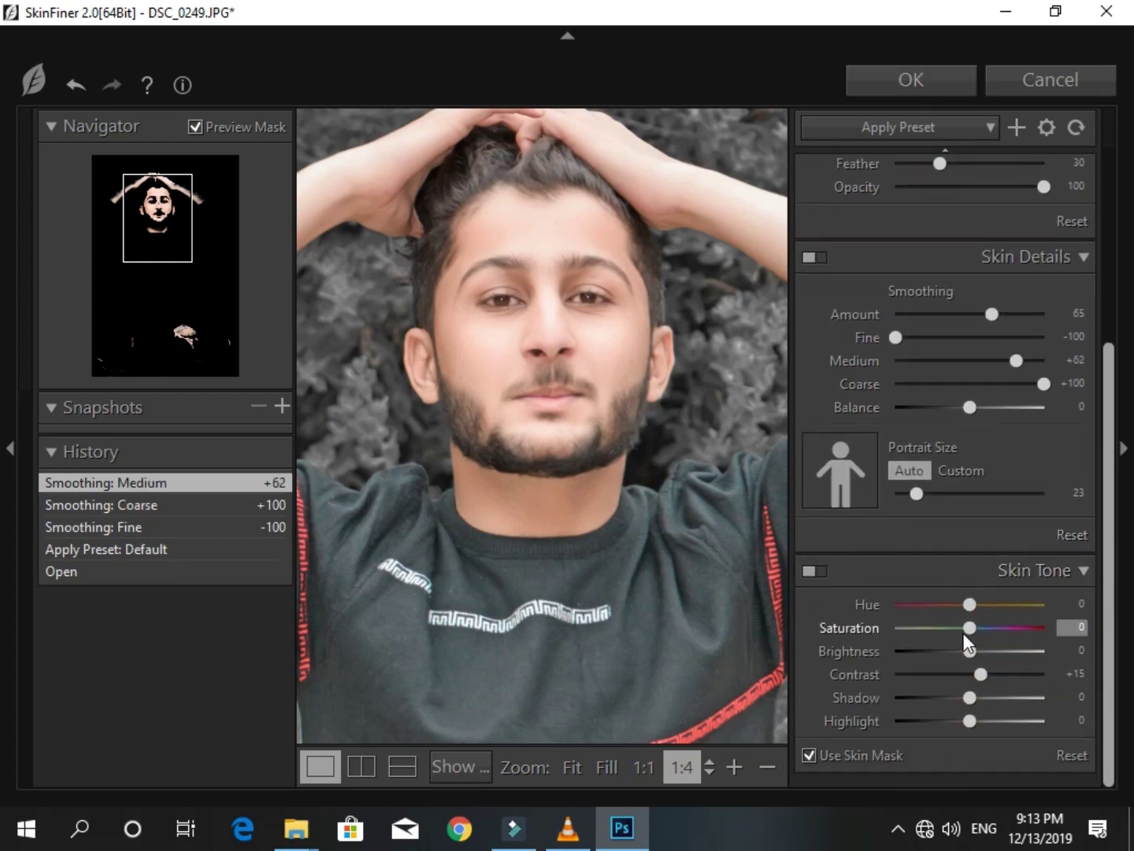
left_click_drag(963, 632, 991, 668)
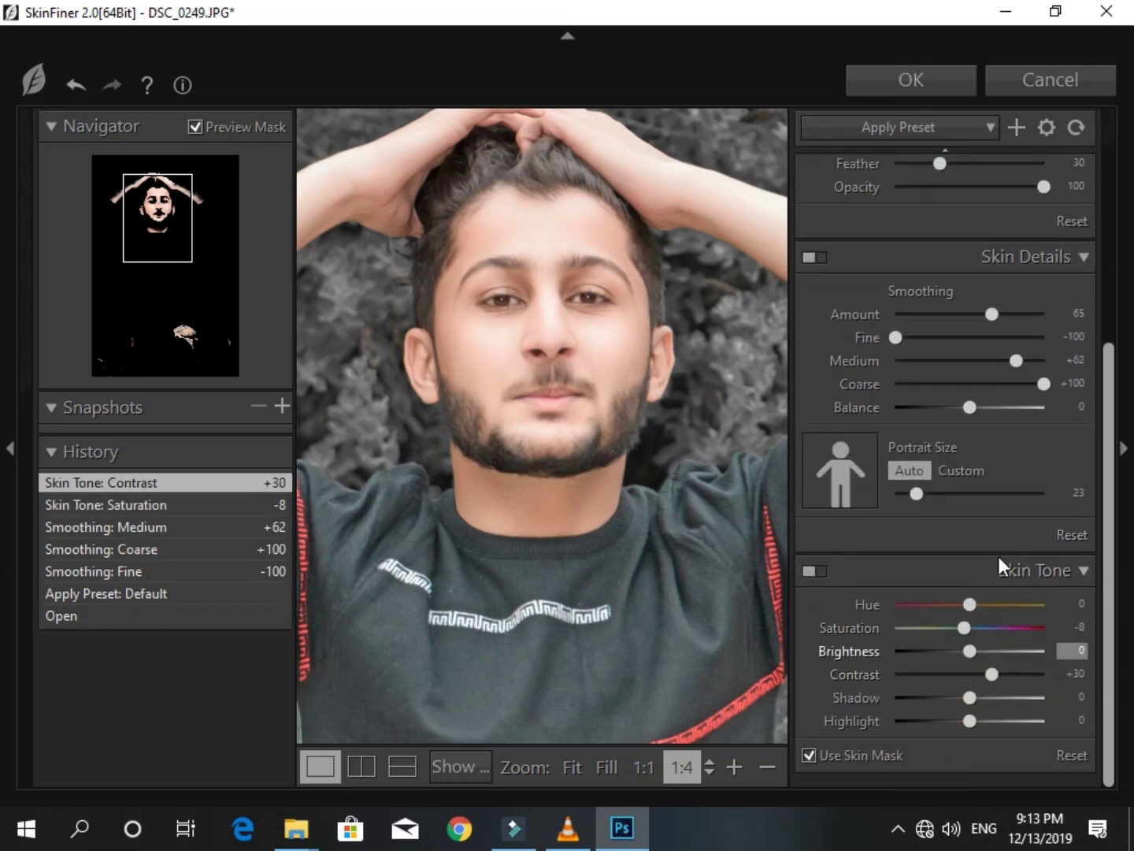
left_click(910, 77)
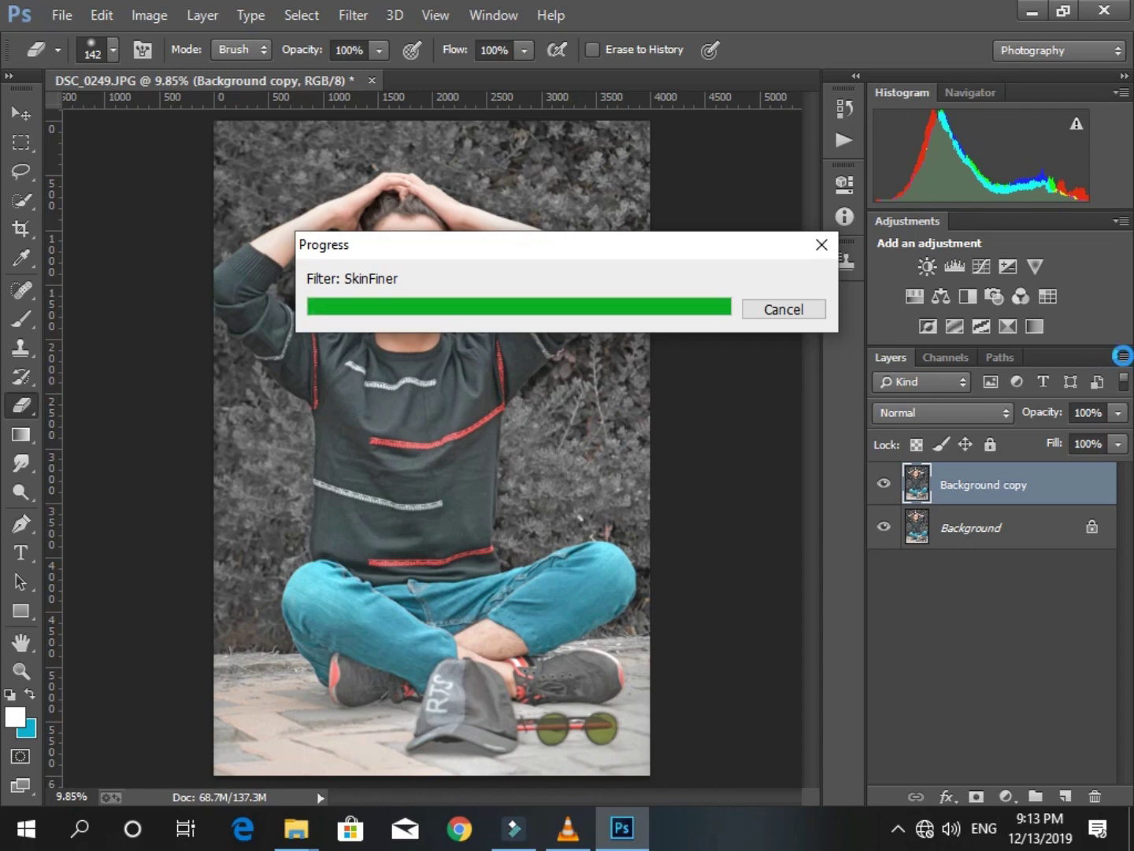
Merge the retouched layer, duplicate Background, and launch Color Efex Pro 4.
left_click(1122, 358)
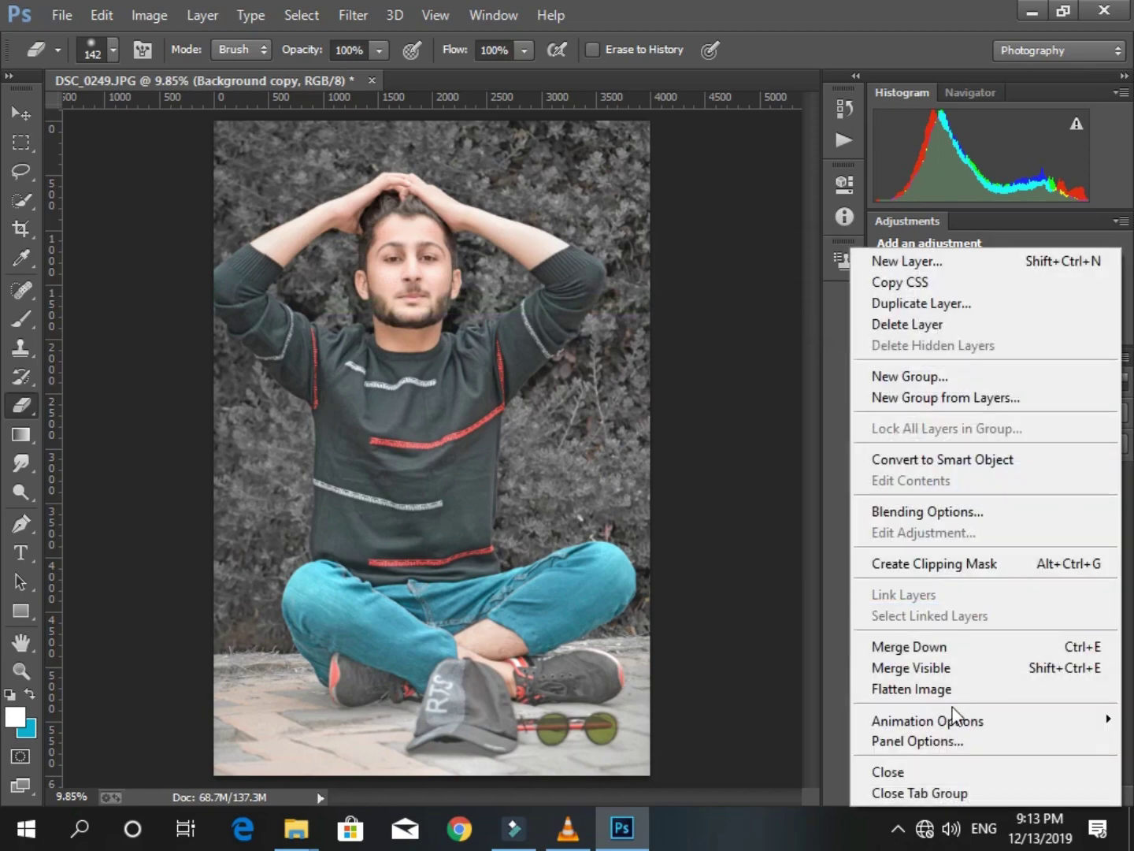
left_click(1008, 654)
left_click_drag(1030, 494, 1074, 782)
left_click(352, 15)
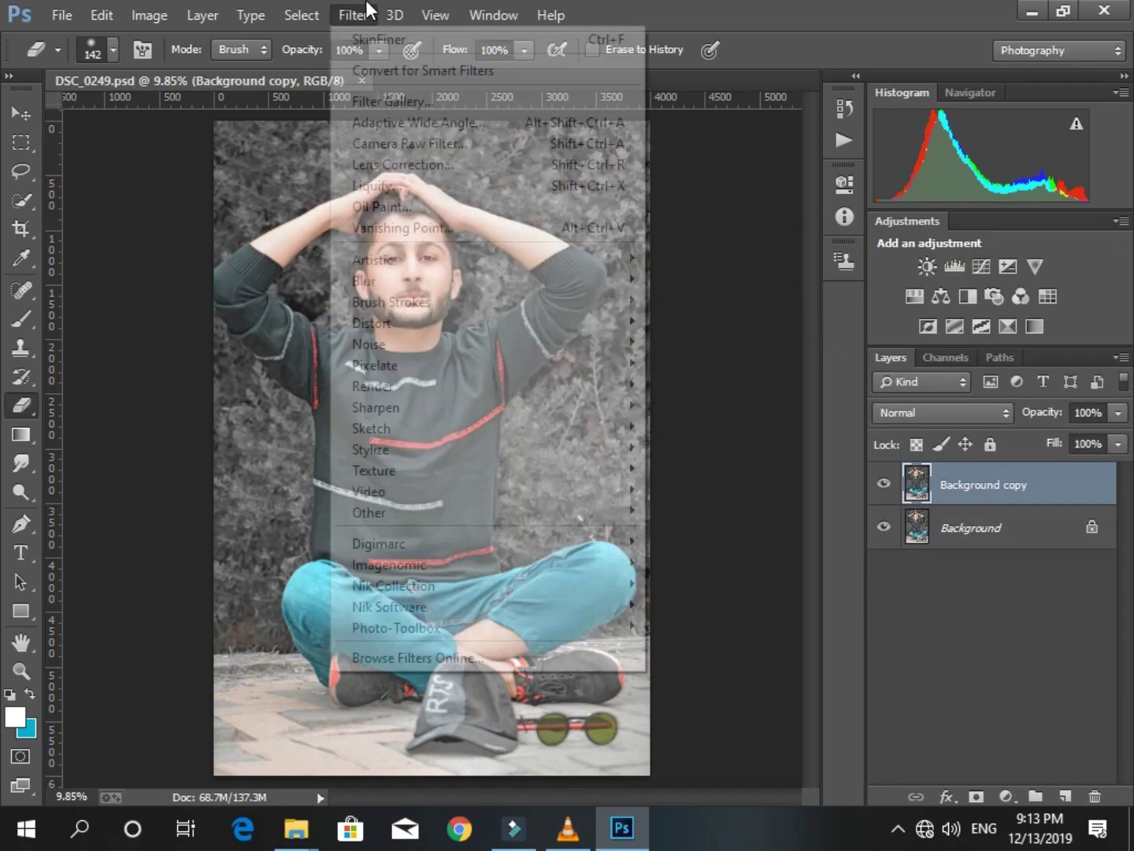
mouse_move(483, 586)
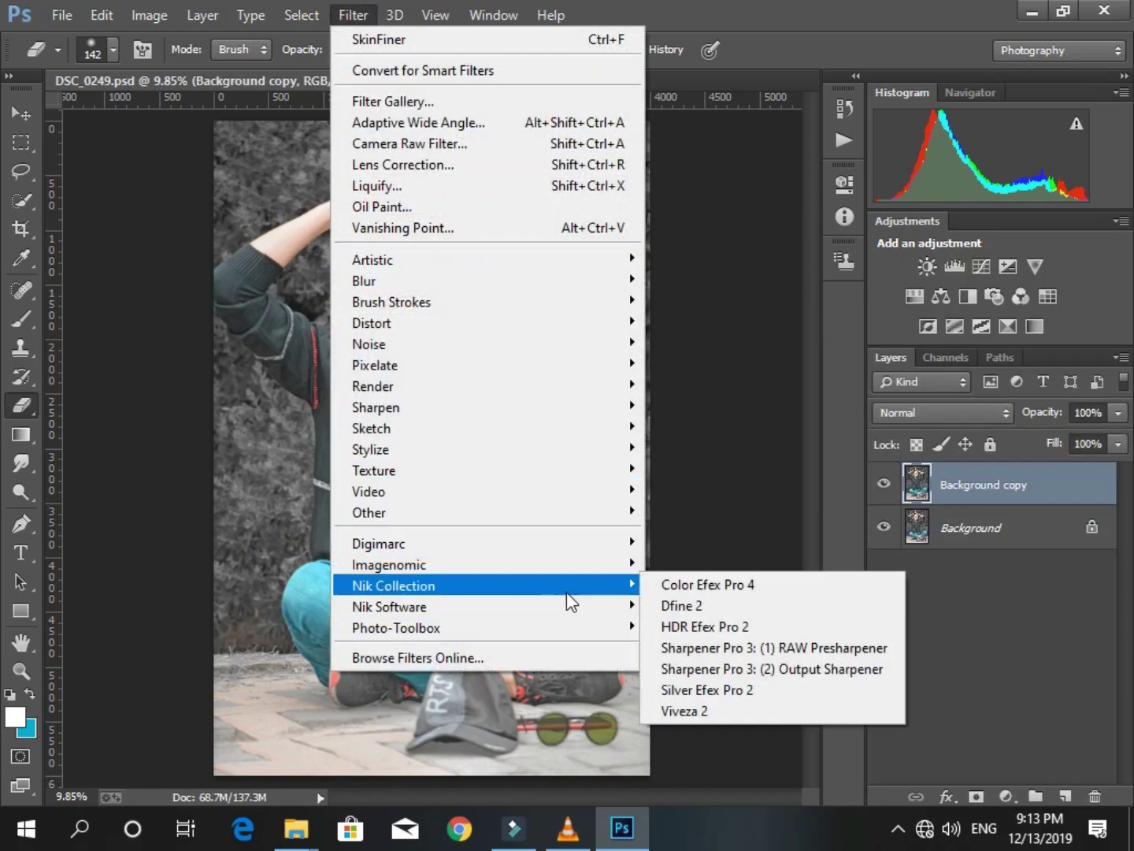
left_click(677, 582)
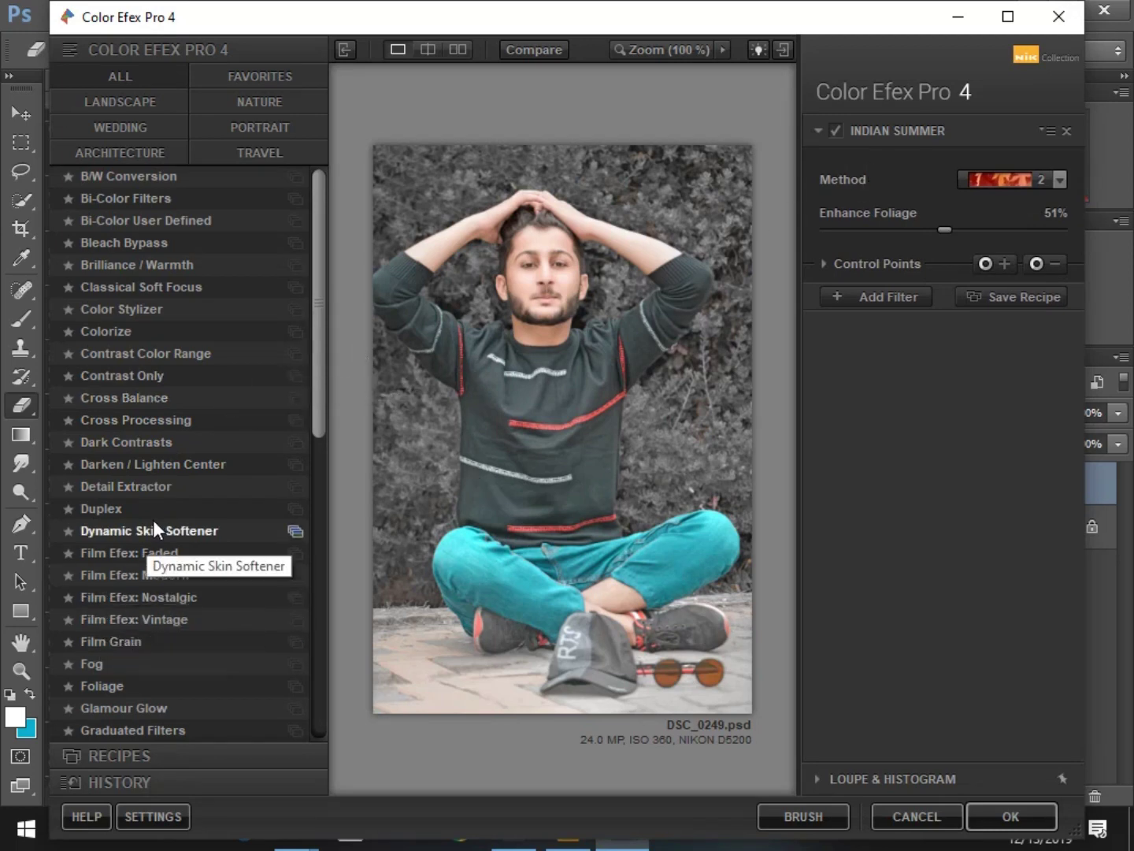
Apply Indian Summer with Method 2, Enhance Foliage at 94%, and add an empty filter slot.
scroll(153, 524, "down", 1)
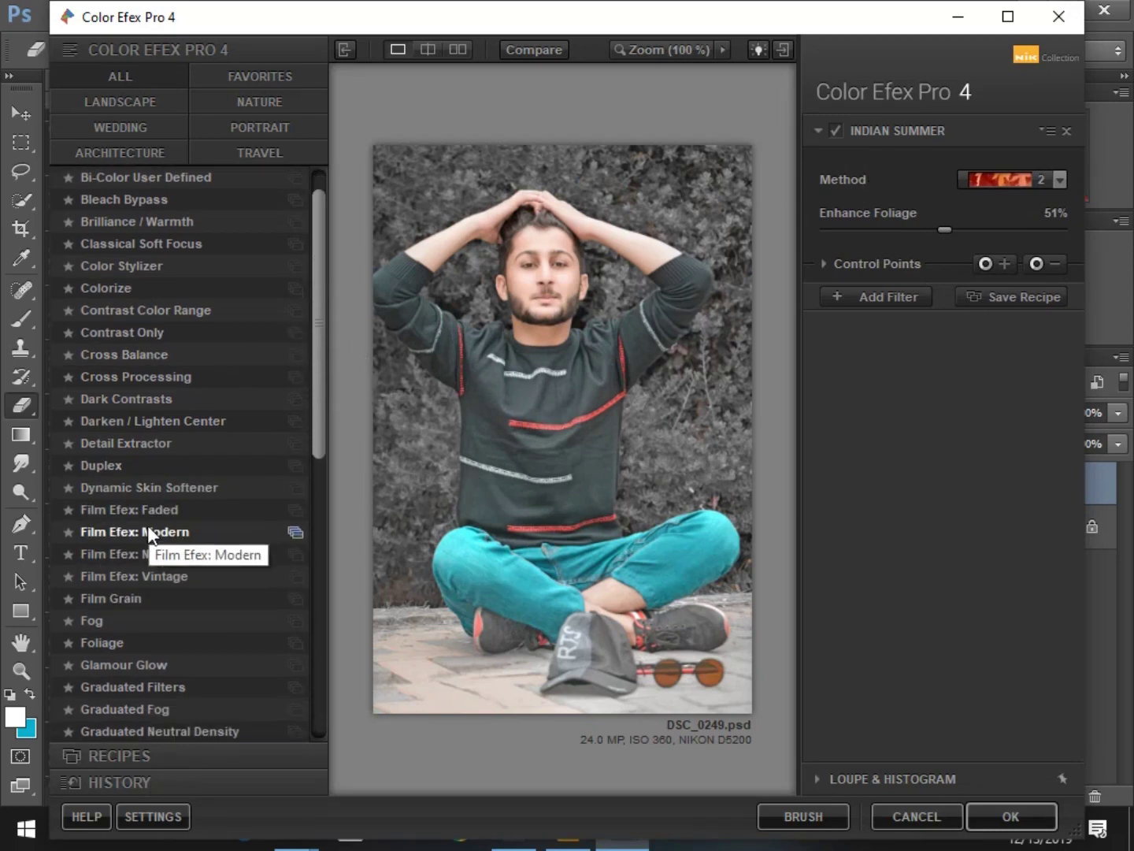
scroll(146, 526, "down", 2)
left_click(125, 730)
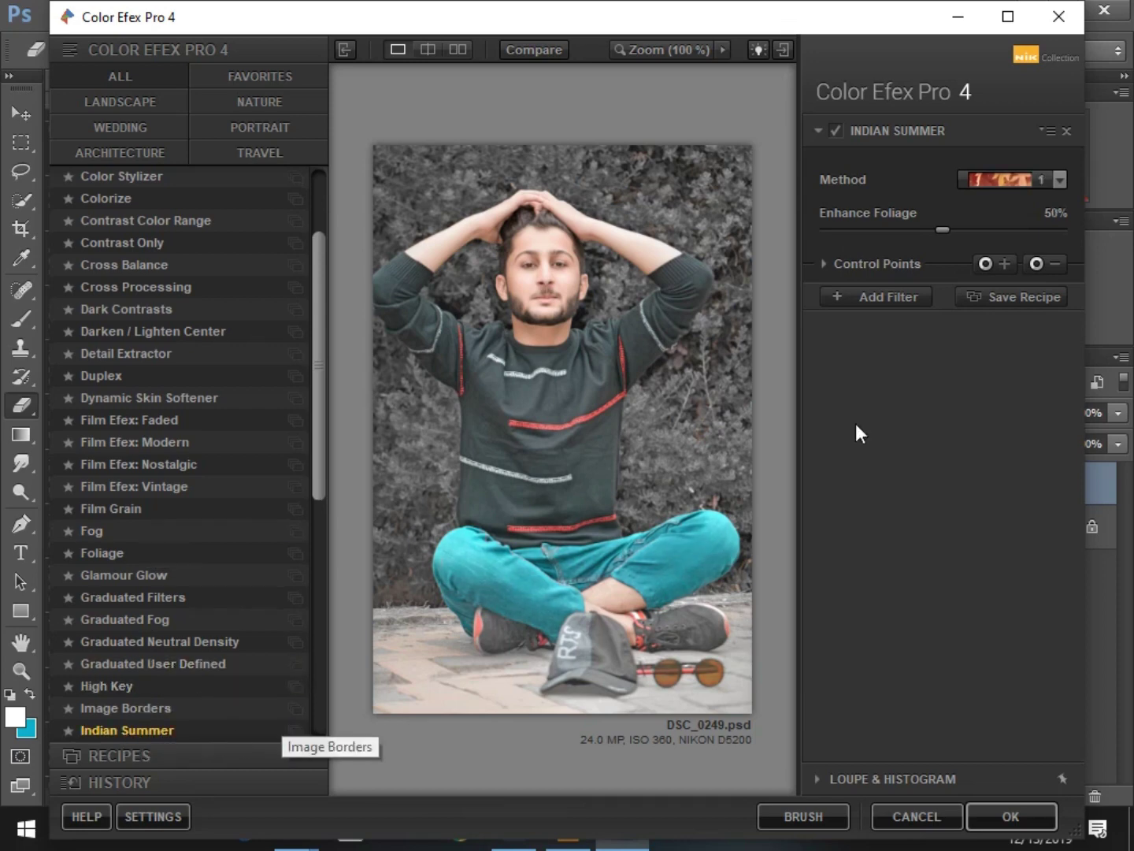
left_click(1050, 180)
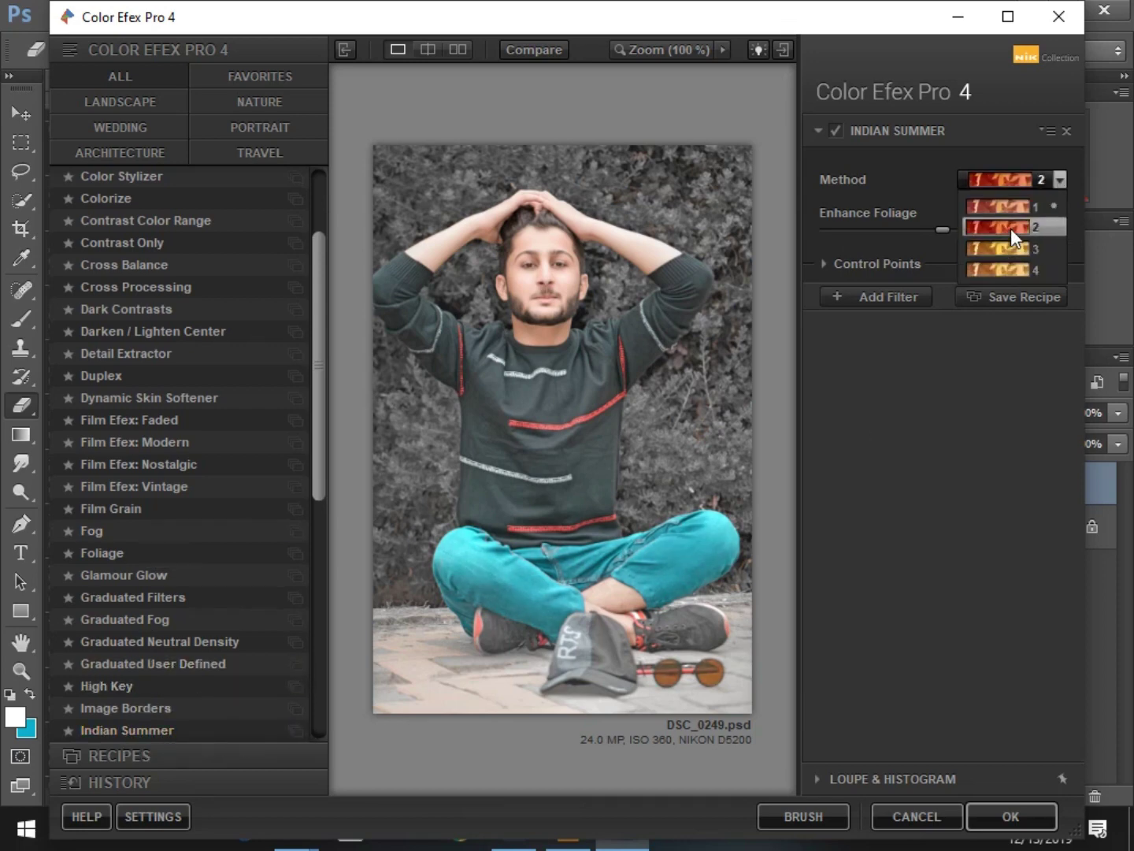
left_click(1010, 229)
left_click_drag(942, 229, 1038, 230)
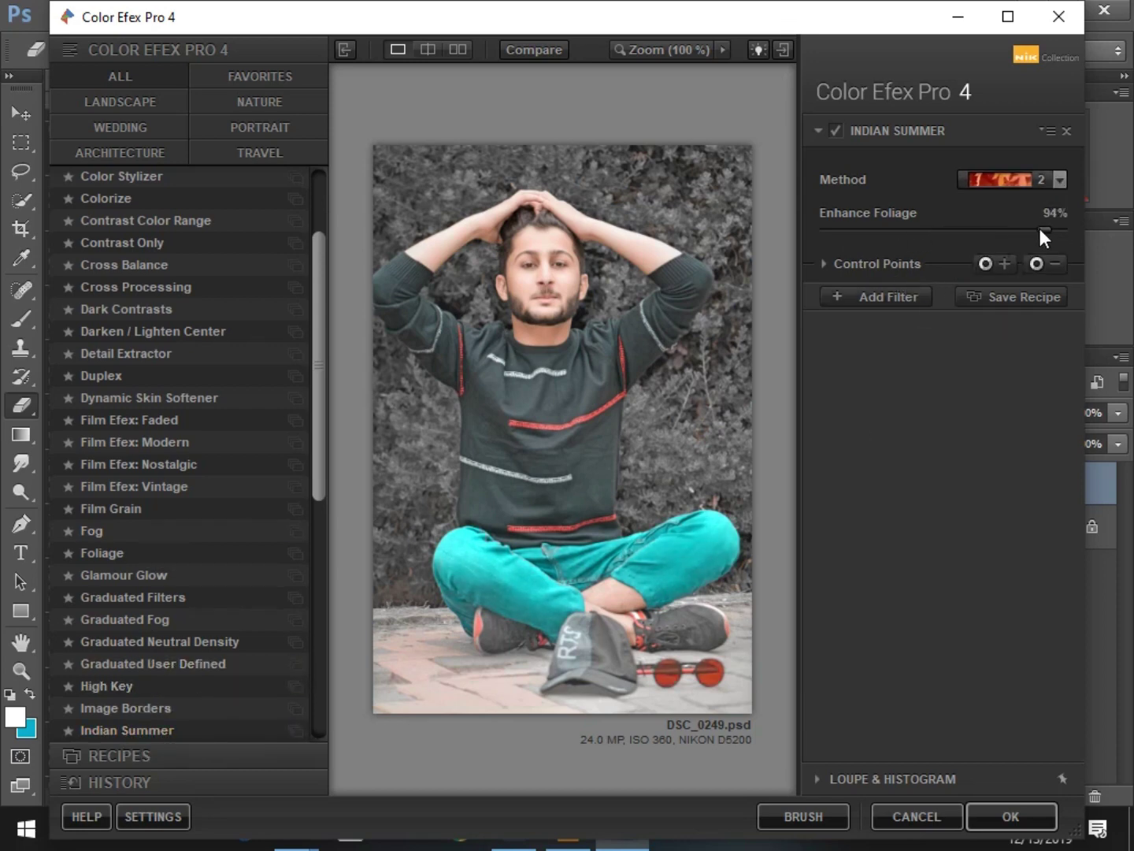
left_click(876, 297)
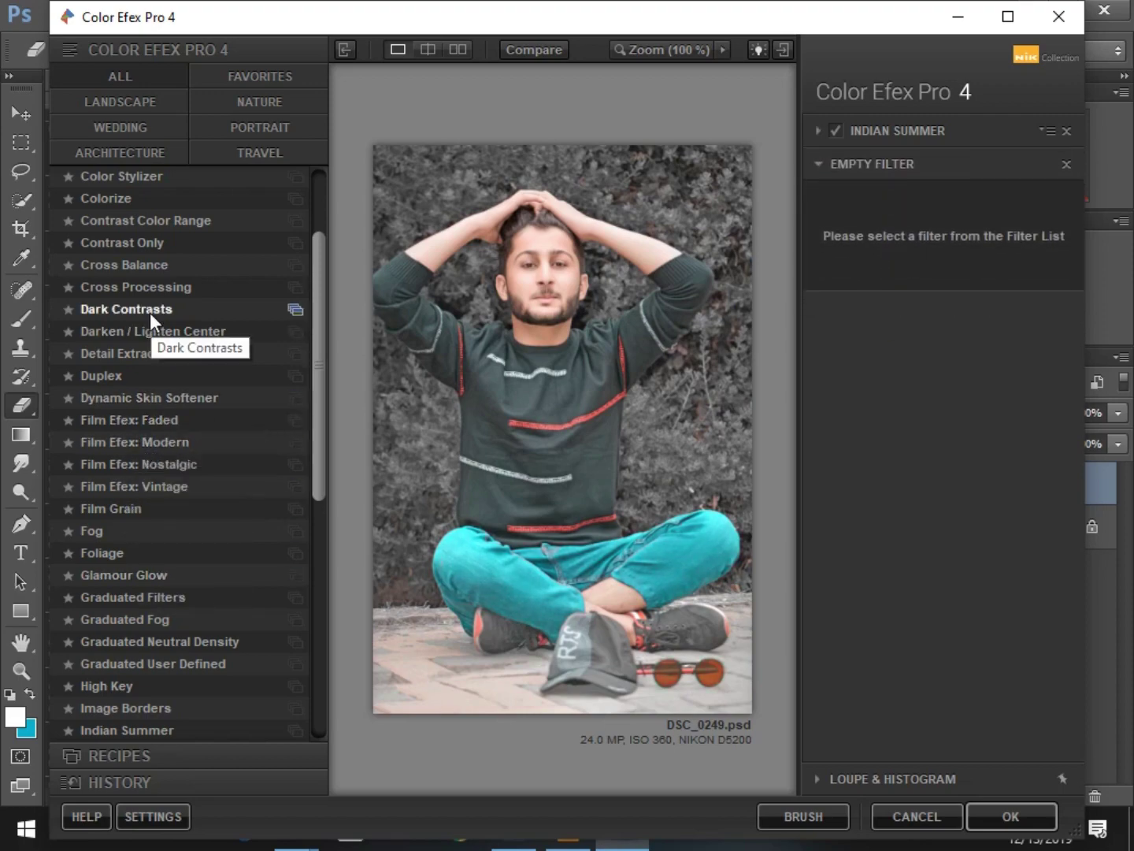
Add Dark Contrasts with Brightness set to -33%.
left_click(278, 311)
scroll(1062, 299, "up", 1)
left_click(1053, 339)
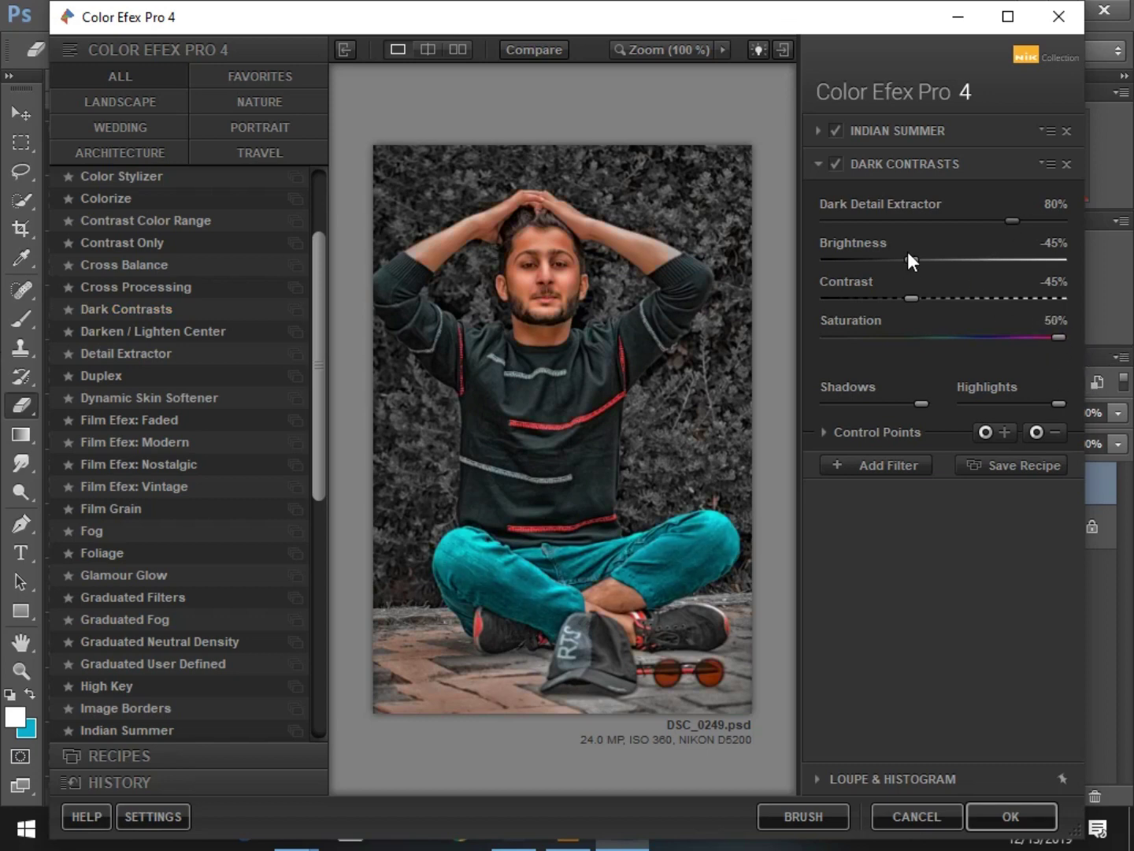
left_click_drag(935, 253, 932, 250)
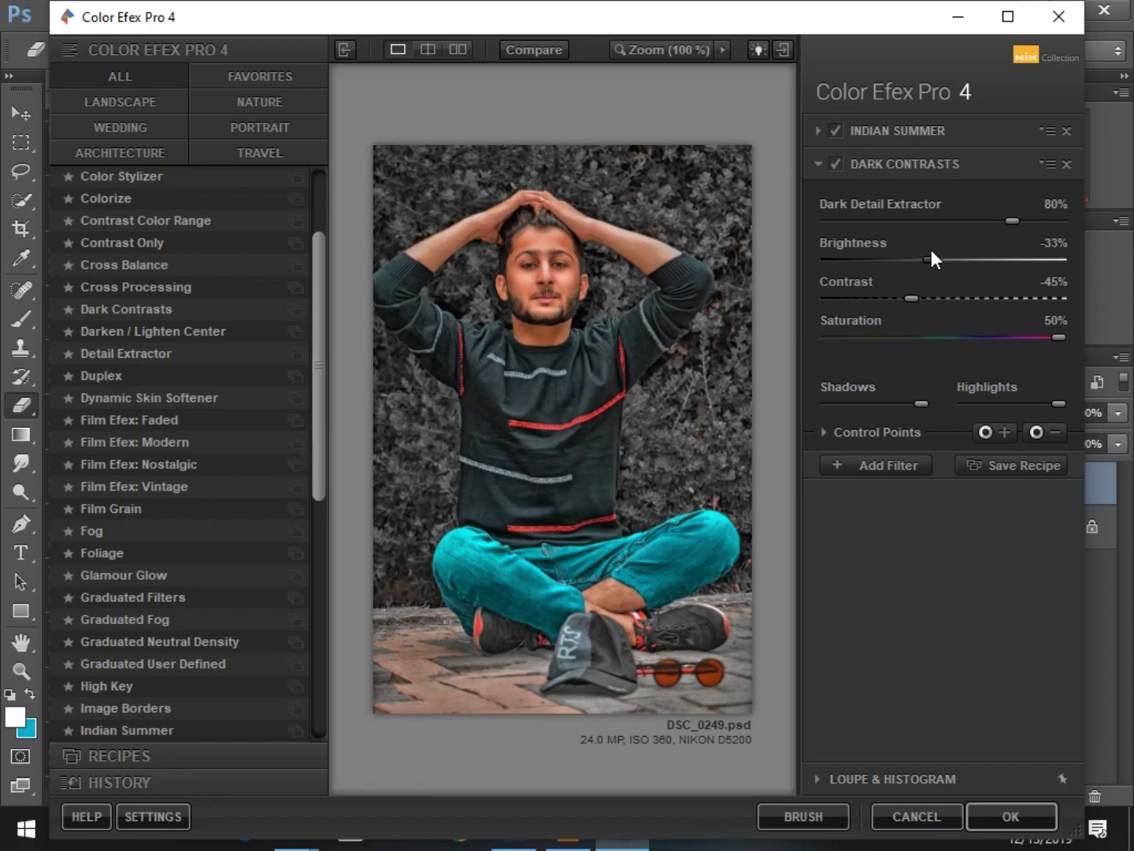
Add Contrast Color Range with lower Contrast and Color Contrast, then apply to Photoshop.
left_click(888, 465)
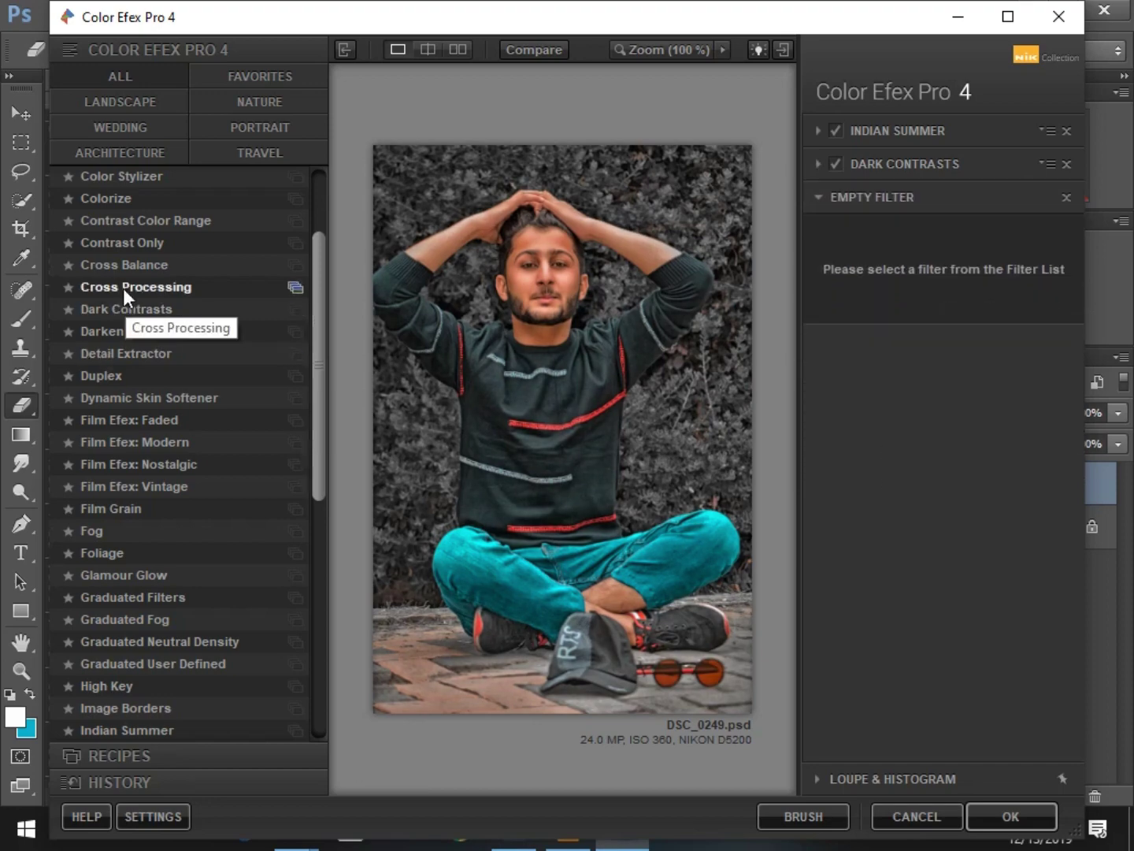
left_click(212, 221)
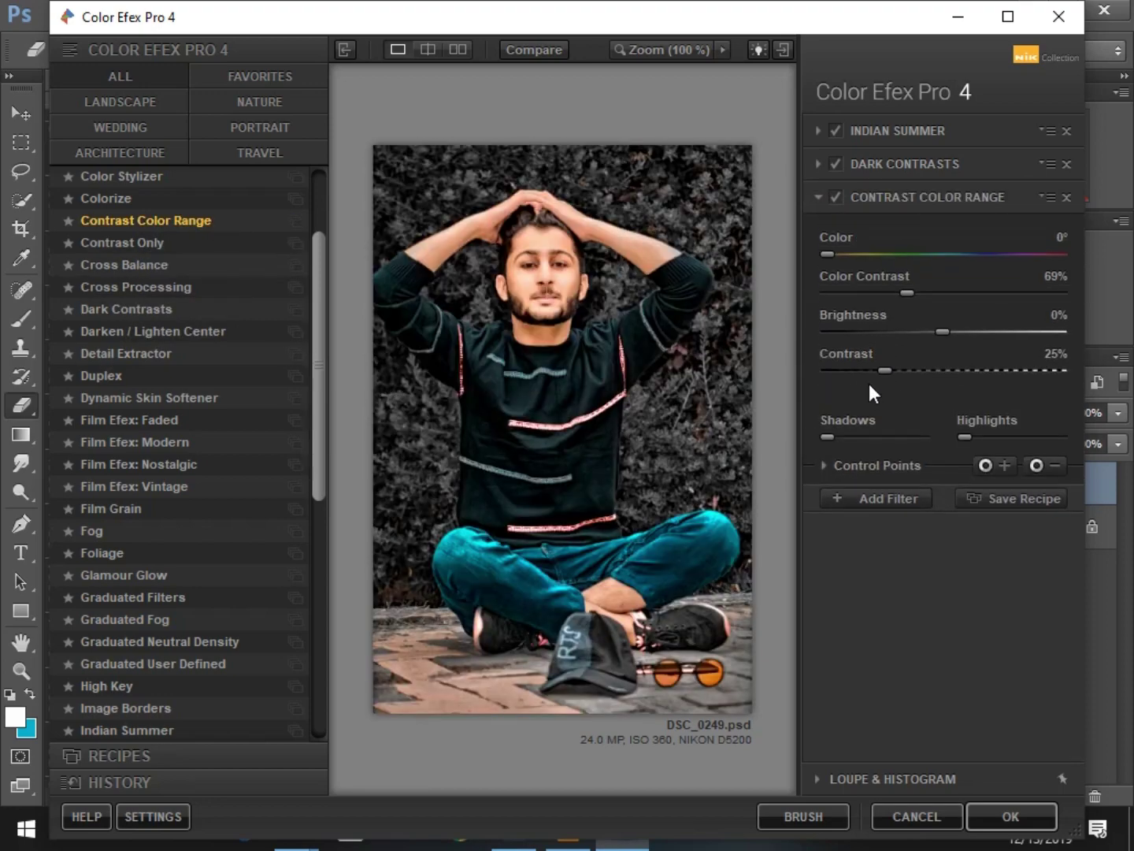
left_click(854, 368)
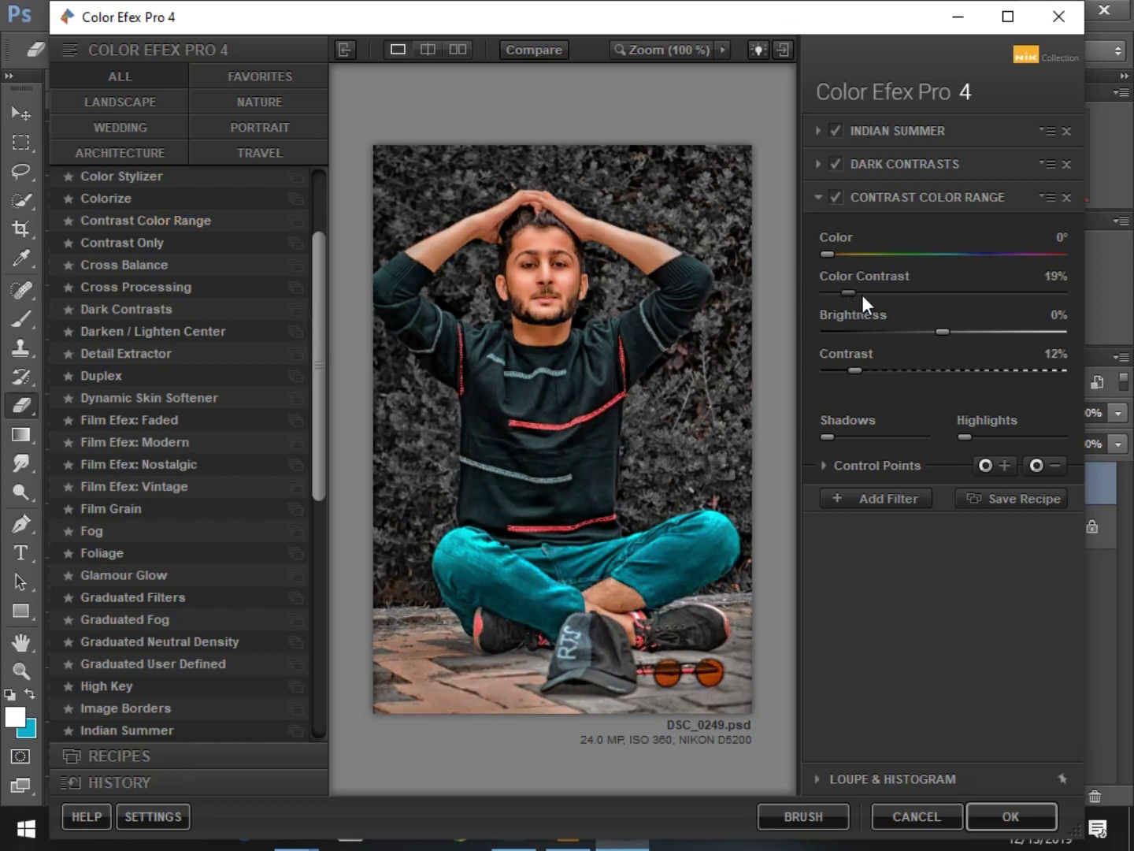
left_click(862, 294)
mouse_move(821, 254)
left_mouse_down()
mouse_move(1038, 249)
mouse_move(899, 260)
mouse_move(1003, 257)
left_mouse_up()
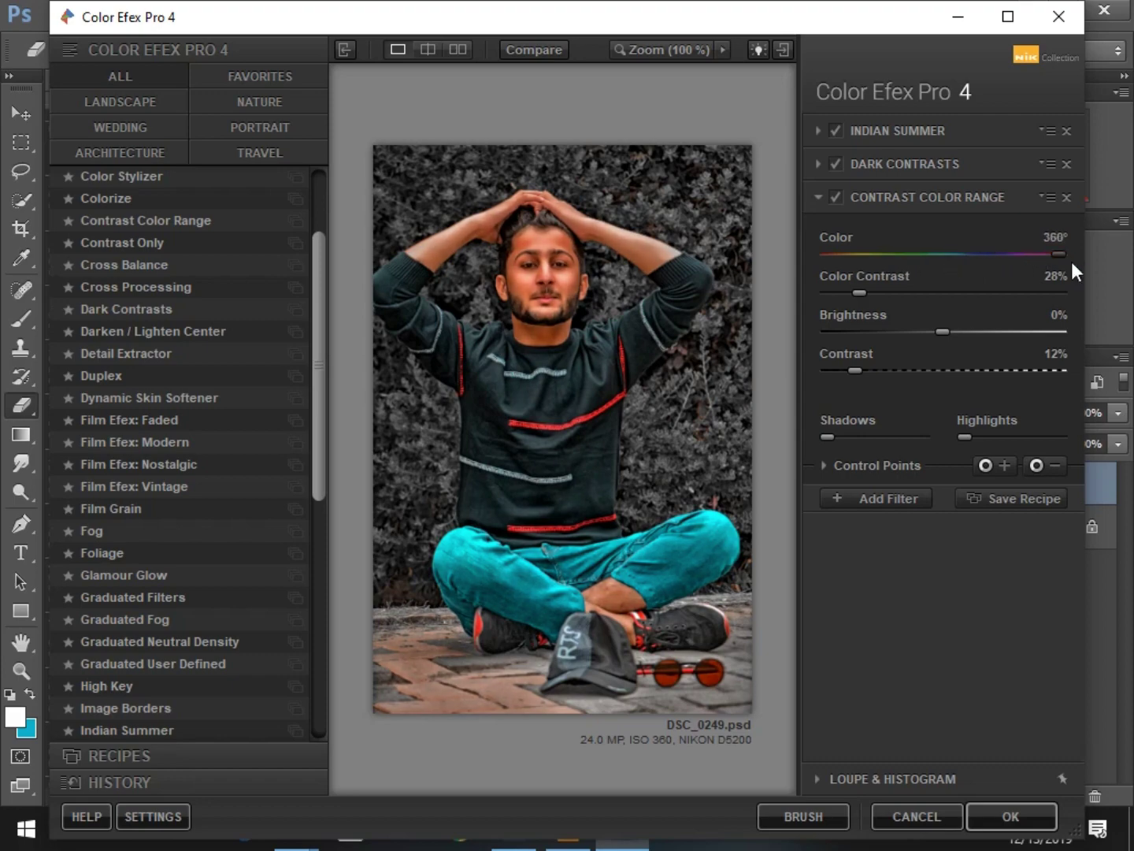
left_click(1011, 812)
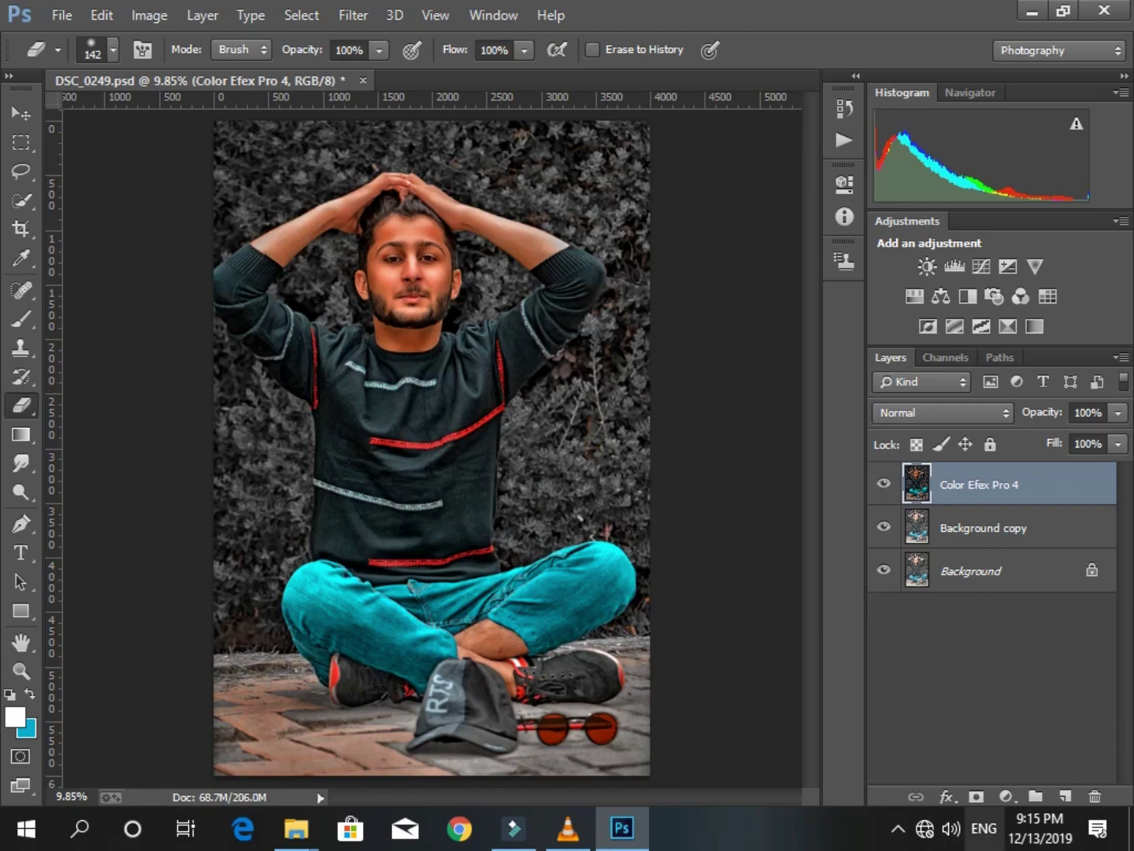
Add a layer mask and quick-select the face, beard, both ears and hair.
left_click(977, 797)
left_click(21, 670)
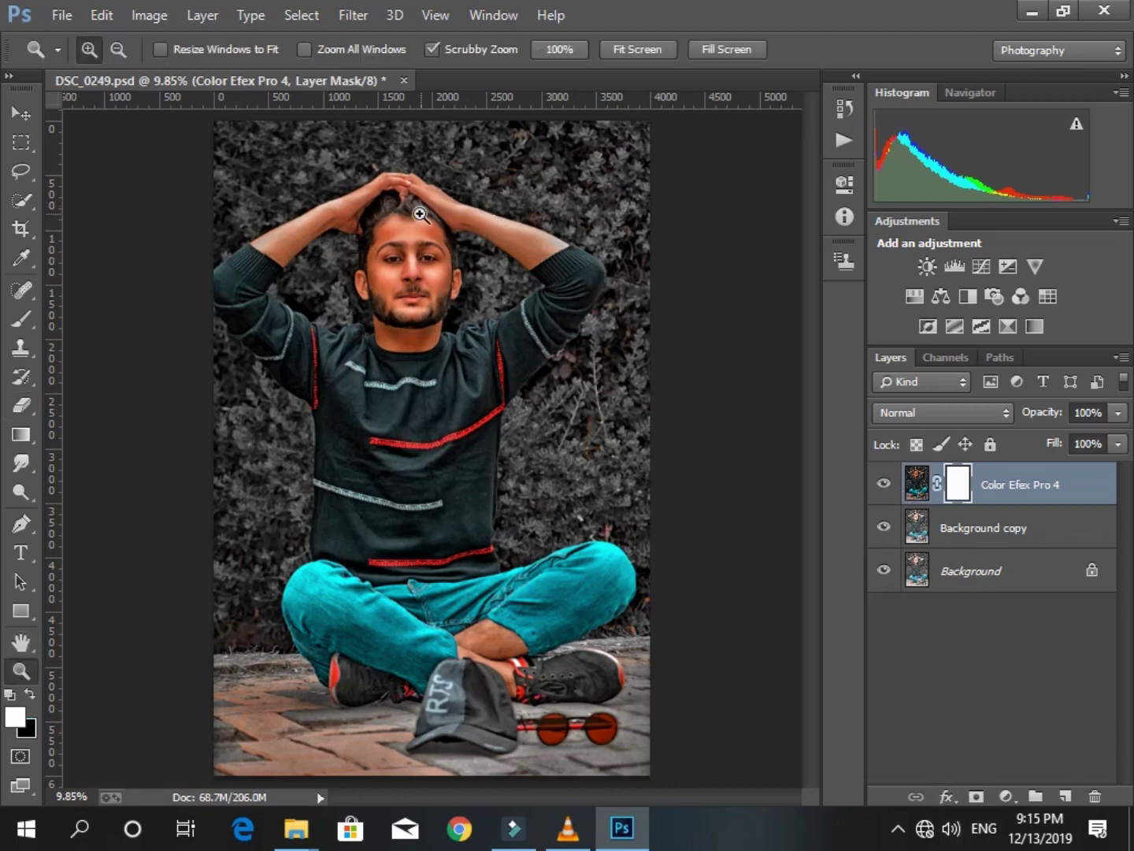
left_click_drag(418, 214, 543, 246)
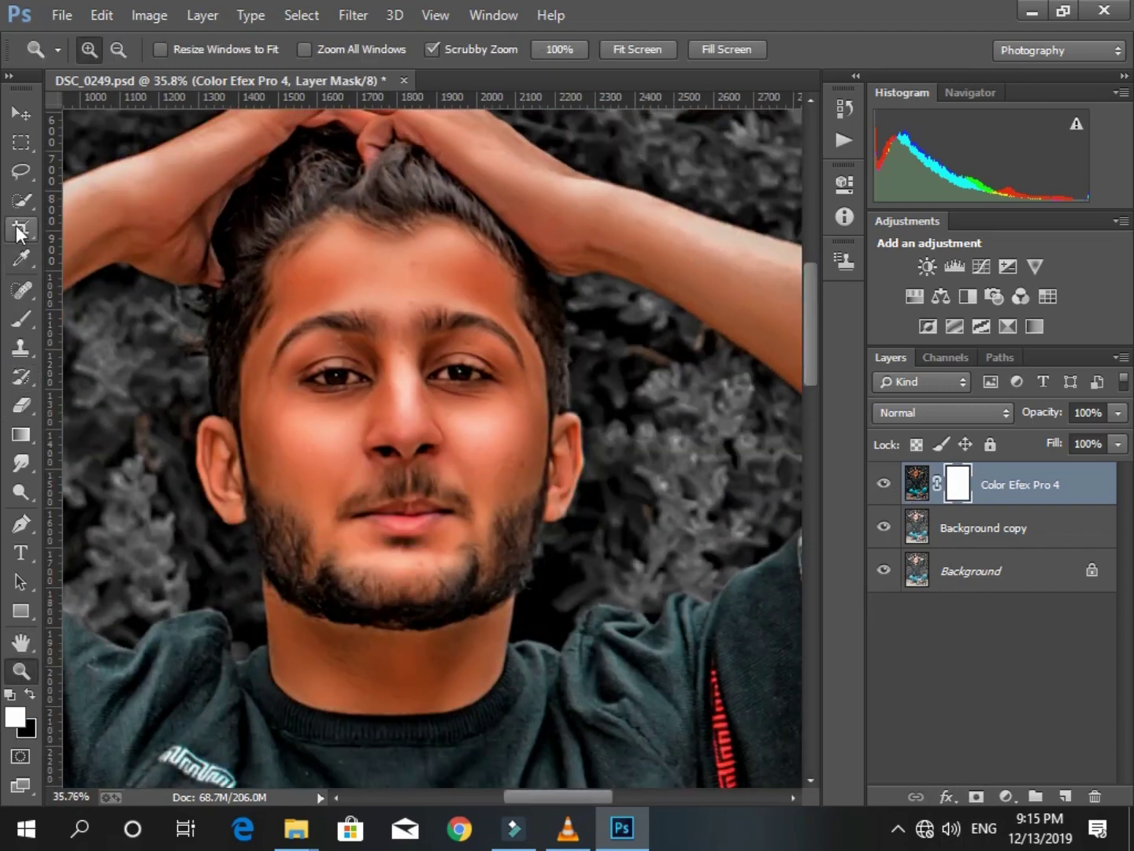
left_click(22, 201)
mouse_move(422, 436)
left_mouse_down()
mouse_move(408, 527)
mouse_move(427, 662)
left_mouse_up()
left_click_drag(545, 446, 561, 461)
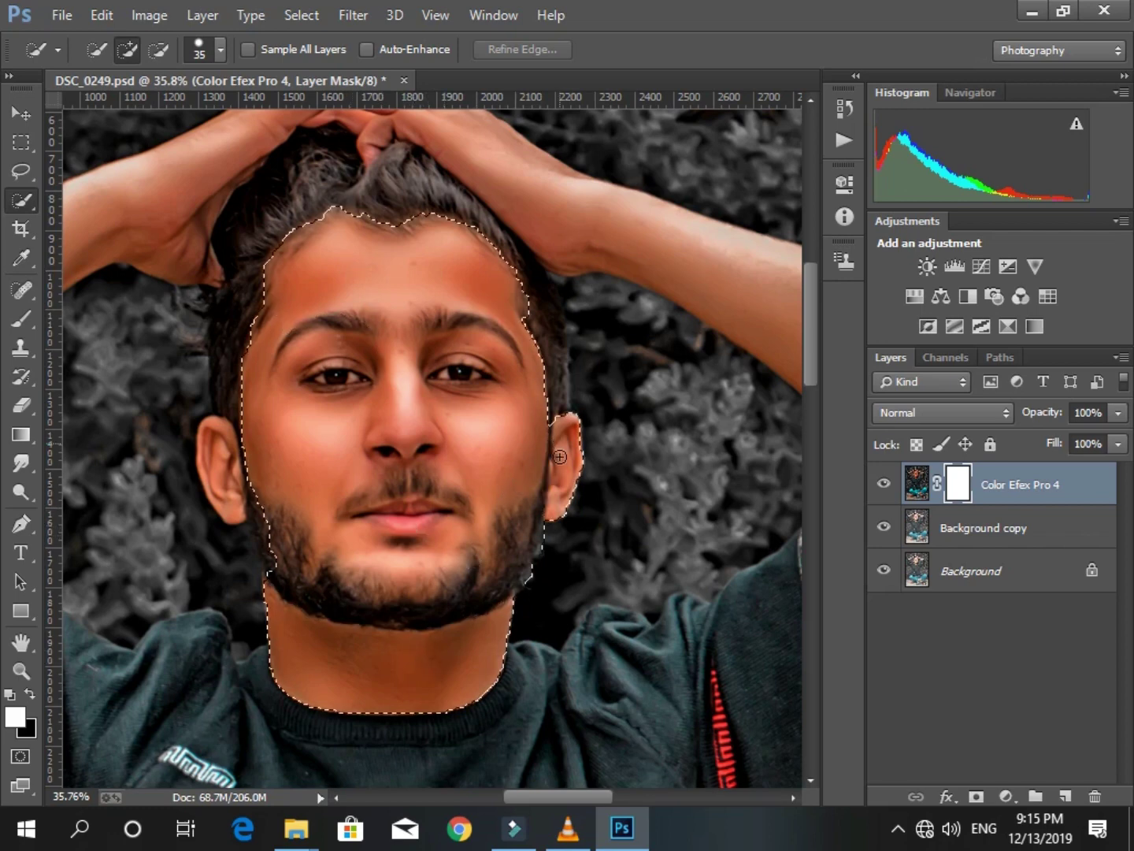
left_click_drag(259, 511, 229, 441)
left_click_drag(235, 385, 249, 293)
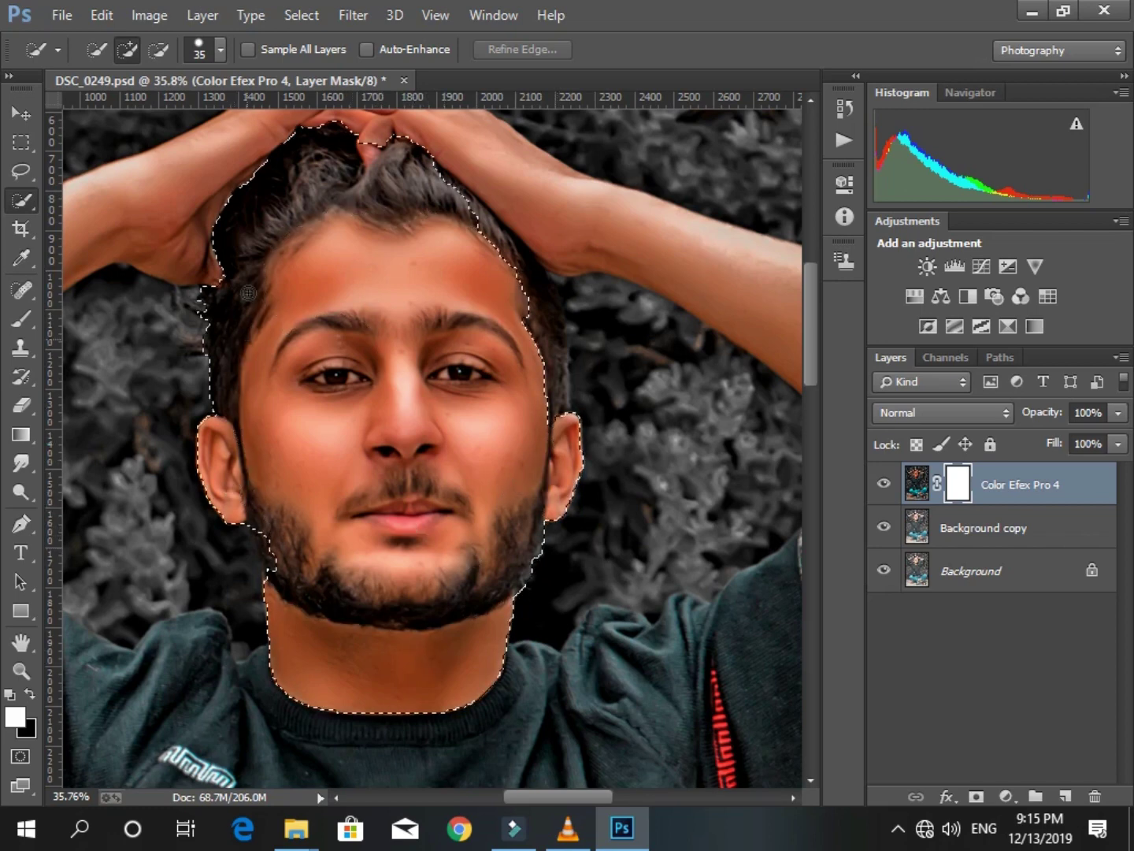
left_click_drag(490, 206, 555, 330)
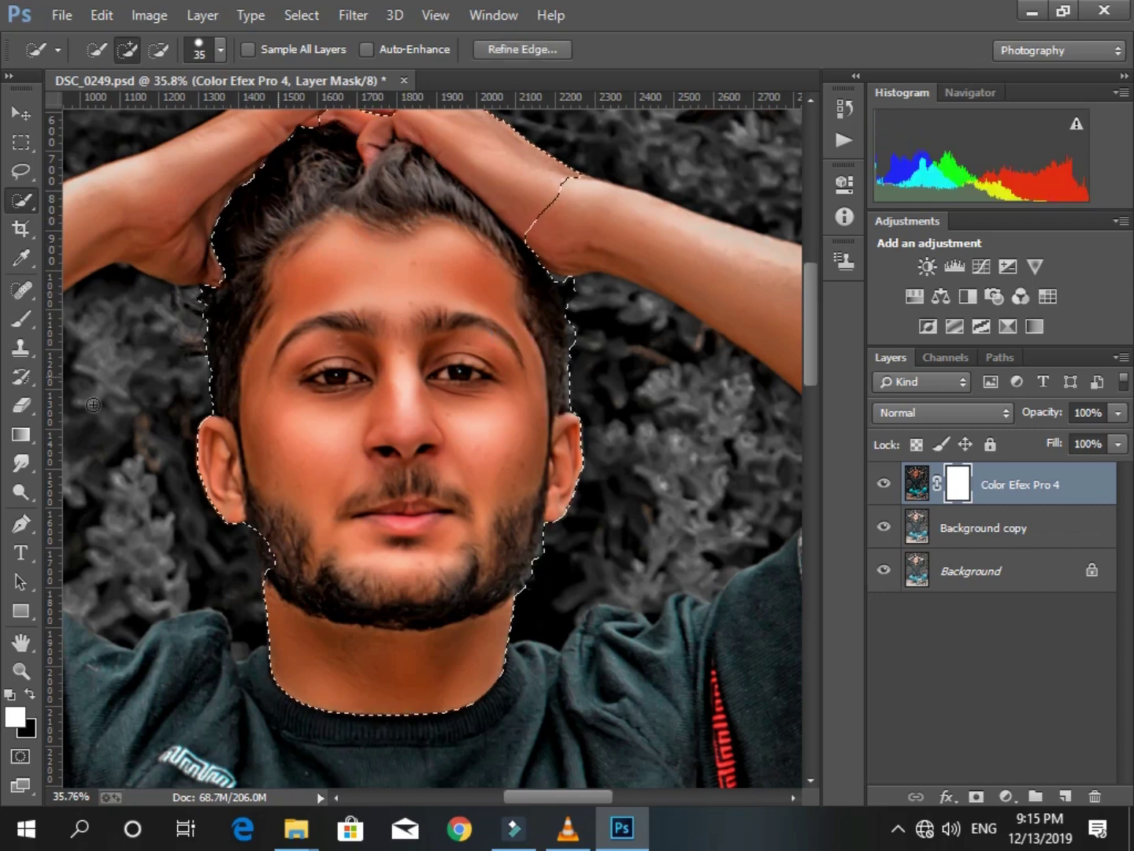
Erase the effect inside the selection with a 244 px eraser, then deselect.
left_click(23, 405)
right_click(358, 259)
double_click(540, 293)
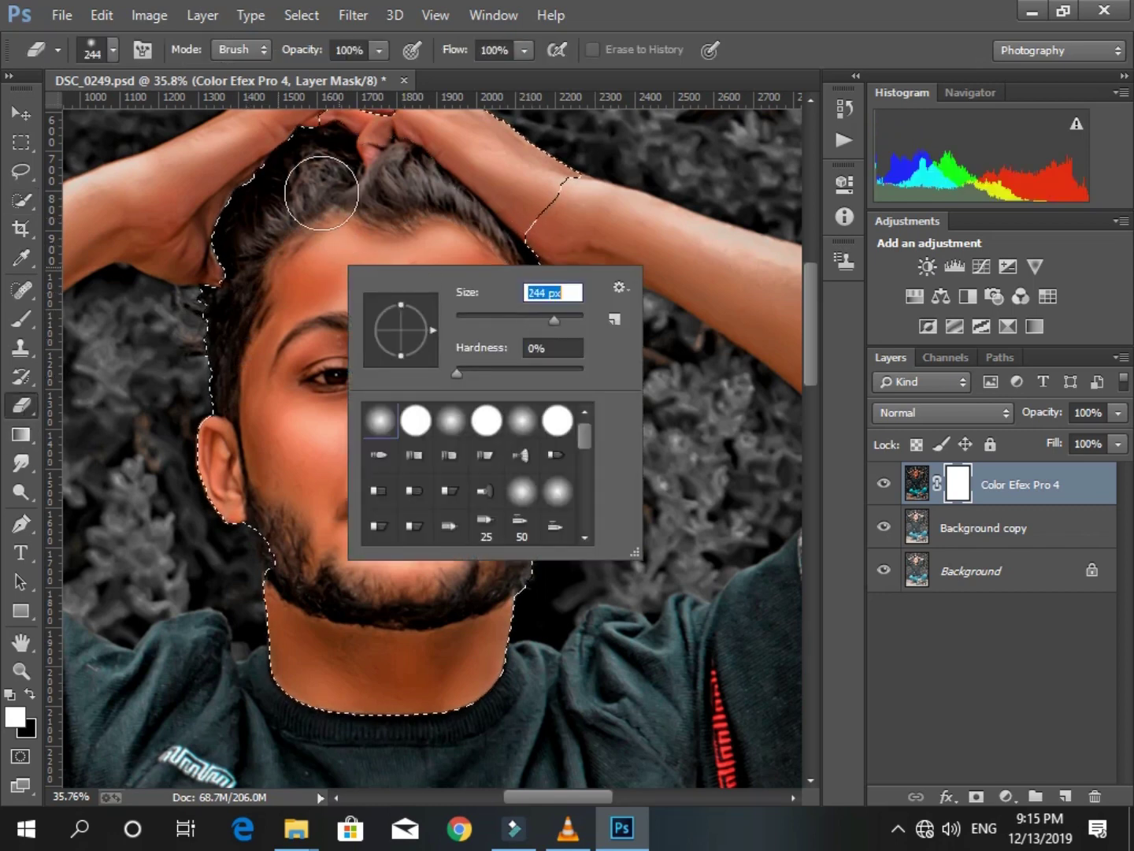
type("244")
key("Return")
mouse_move(371, 252)
left_mouse_down()
mouse_move(285, 133)
mouse_move(456, 455)
mouse_move(387, 599)
mouse_move(532, 404)
mouse_move(477, 440)
mouse_move(273, 470)
mouse_move(240, 532)
mouse_move(251, 355)
mouse_move(318, 251)
left_mouse_up()
left_click(22, 200)
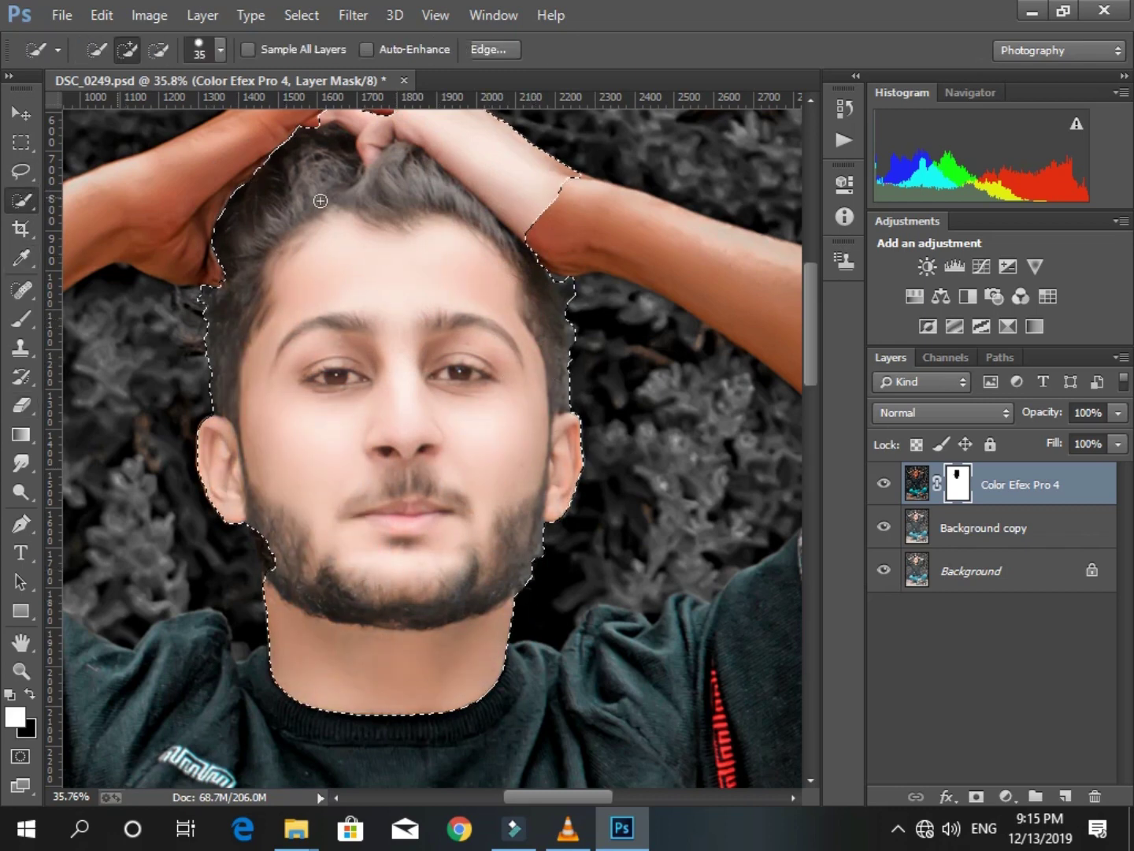
key("ctrl+d")
left_click_drag(556, 796, 585, 797)
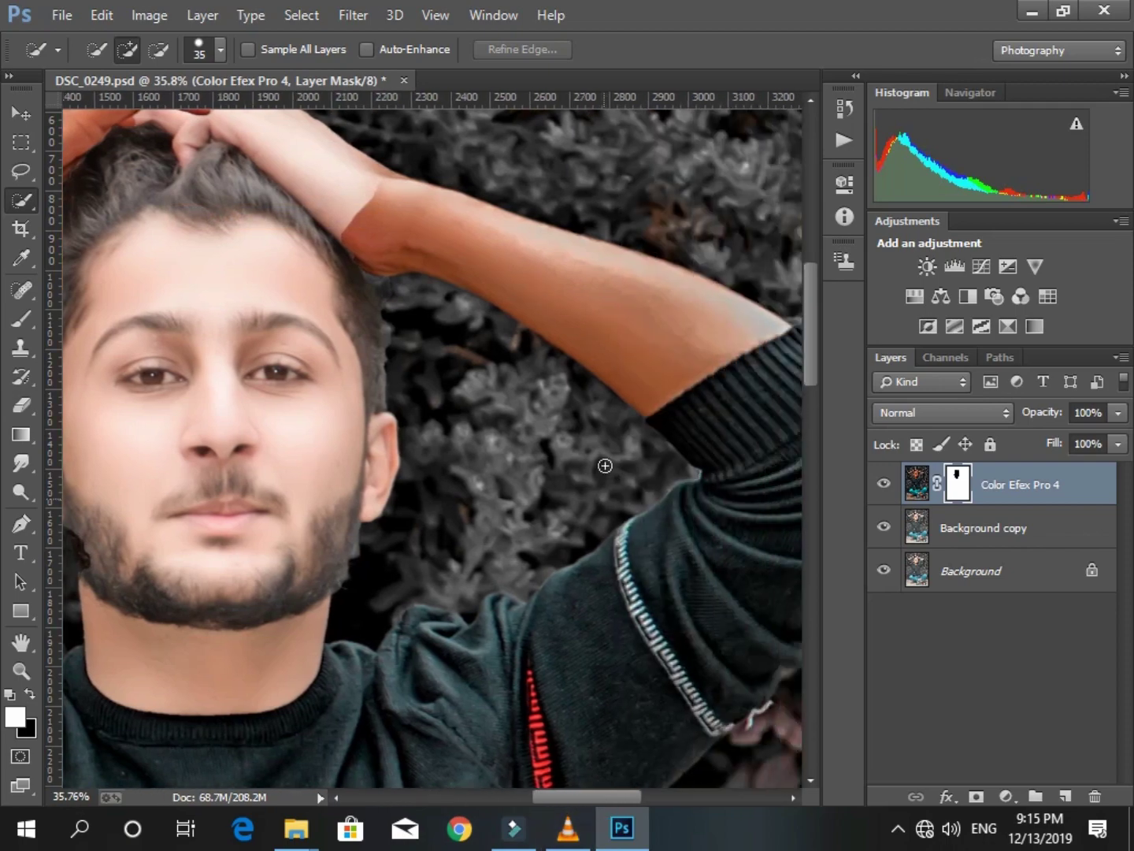
Select the forearm and hand, erase its orange tint, then deselect.
mouse_move(571, 275)
left_mouse_down()
mouse_move(571, 286)
mouse_move(486, 248)
mouse_move(398, 233)
mouse_move(288, 275)
left_mouse_up()
scroll(288, 275, "up", 1)
scroll(288, 276, "up", 1)
left_click(21, 405)
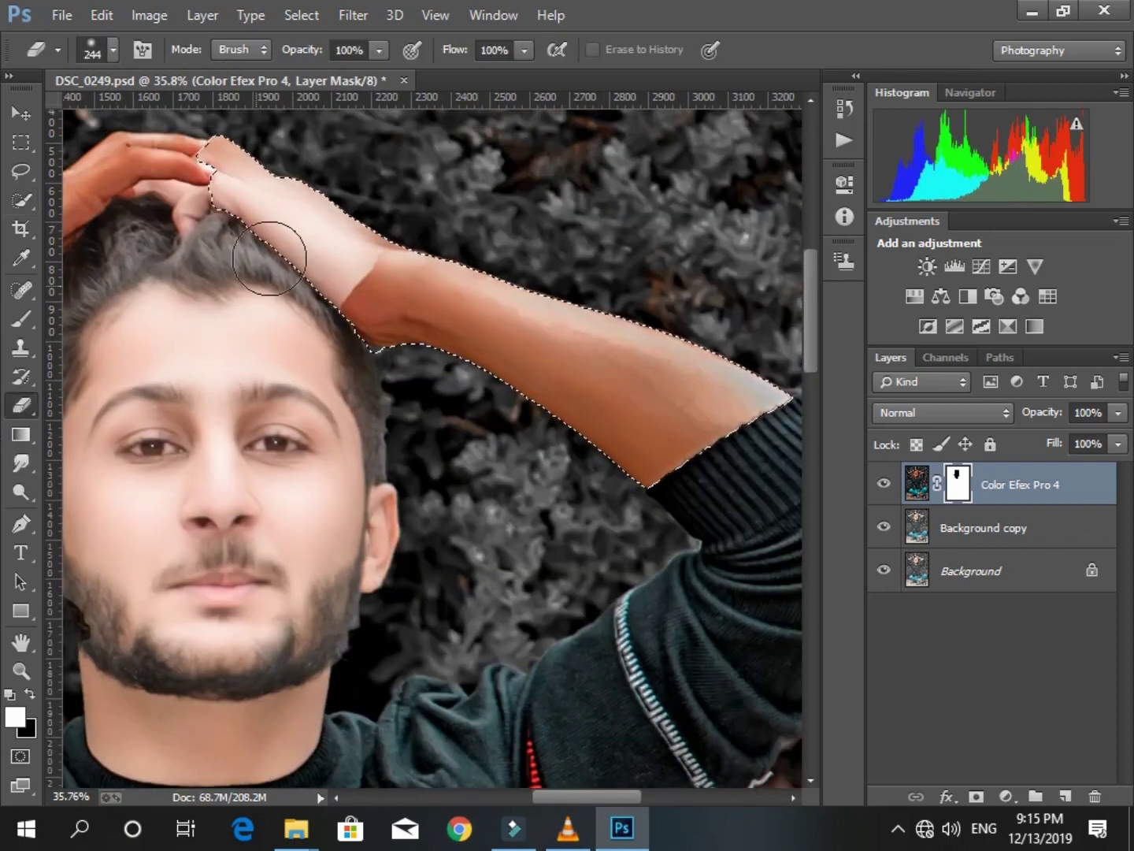
mouse_move(387, 307)
left_mouse_down()
mouse_move(597, 309)
mouse_move(524, 322)
mouse_move(504, 357)
left_mouse_up()
left_click(22, 201)
right_click(320, 266)
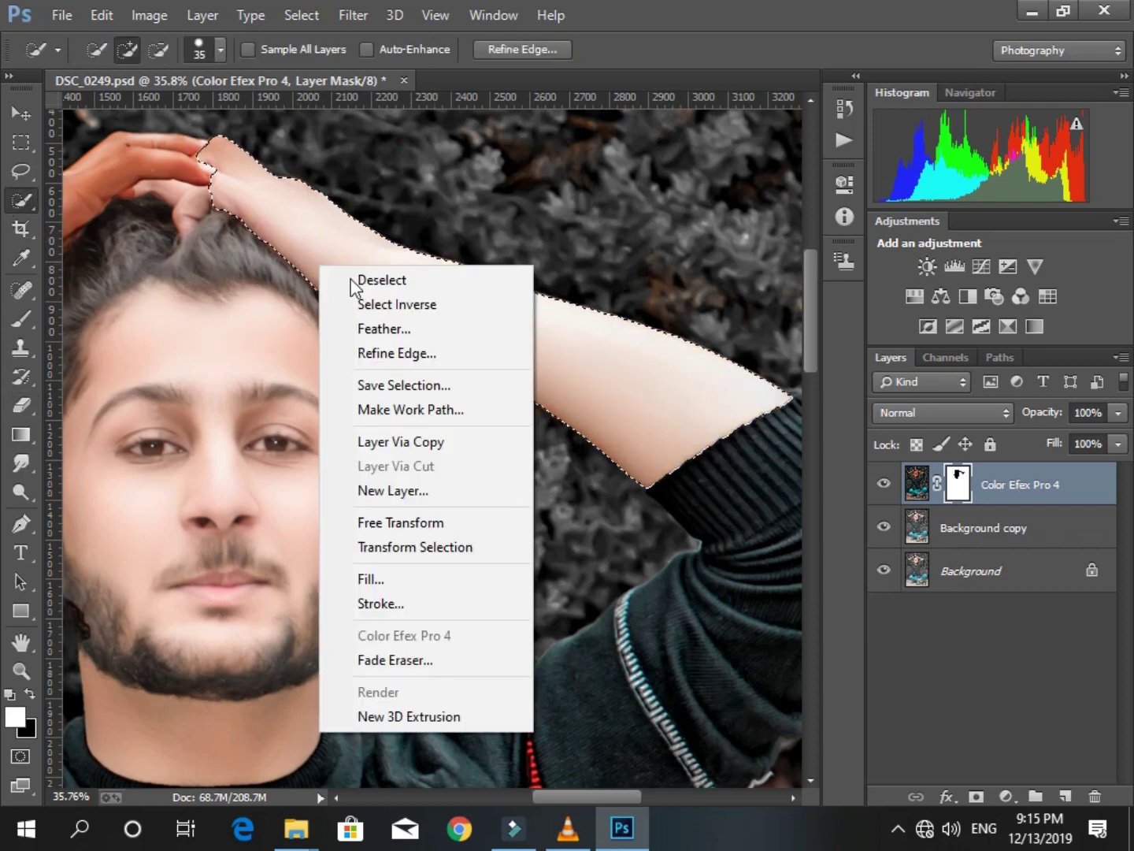
left_click(346, 277)
left_click_drag(564, 796, 488, 796)
Select and erase the orange tint on the left arm and hand, then select the right hand.
left_click_drag(313, 360, 342, 330)
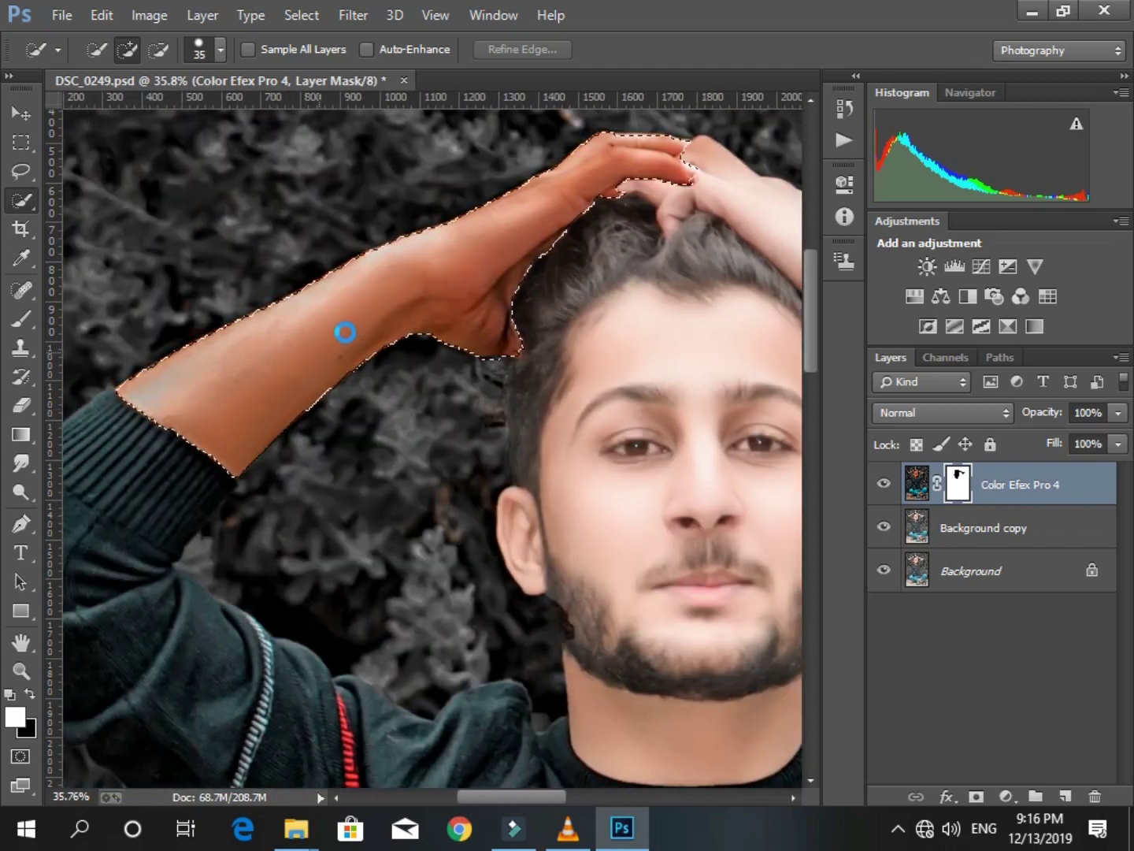
left_click(21, 405)
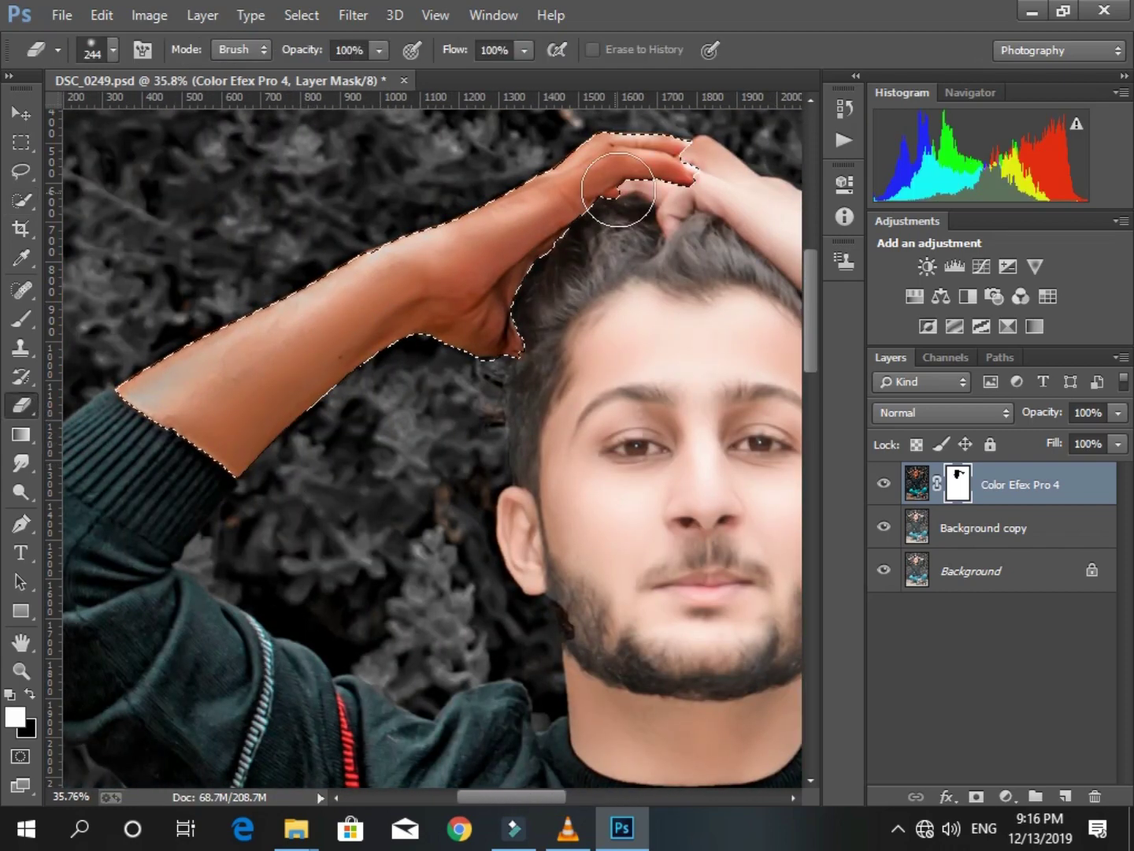
mouse_move(621, 190)
left_mouse_down()
mouse_move(456, 223)
mouse_move(121, 426)
mouse_move(333, 348)
left_mouse_up()
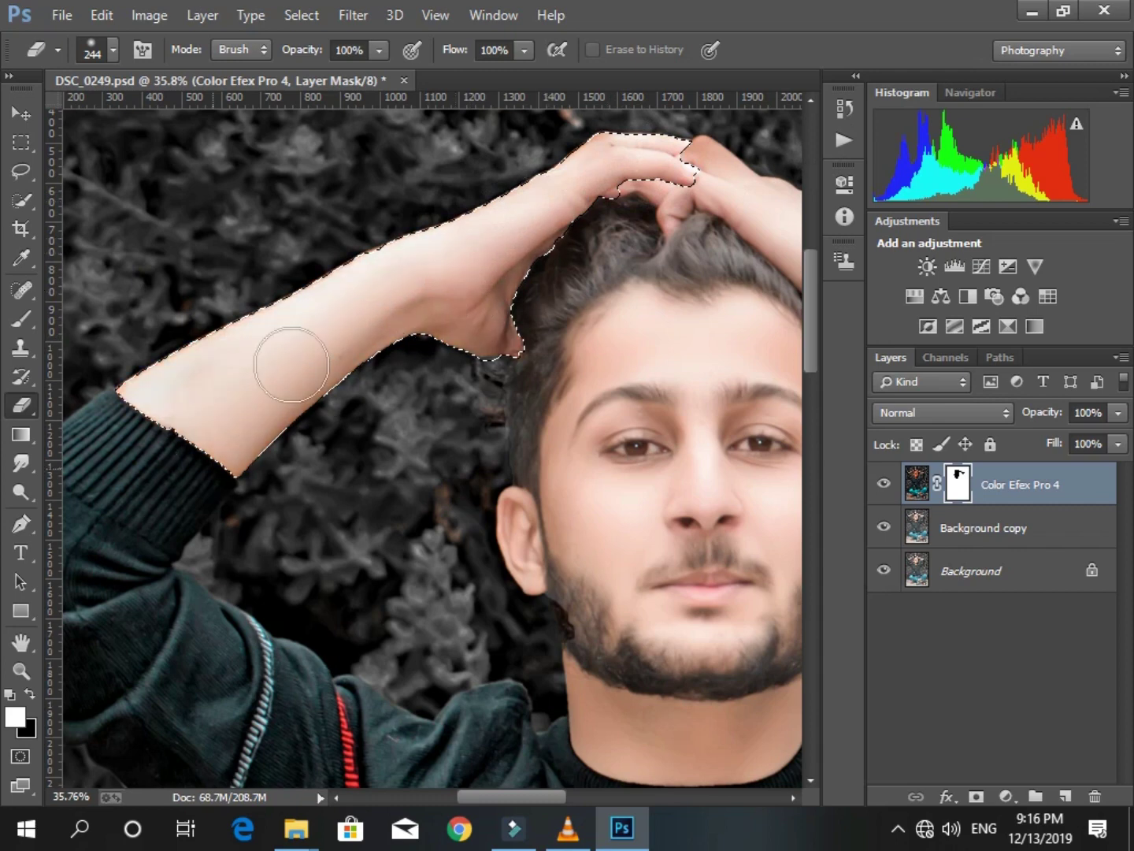
left_click(22, 202)
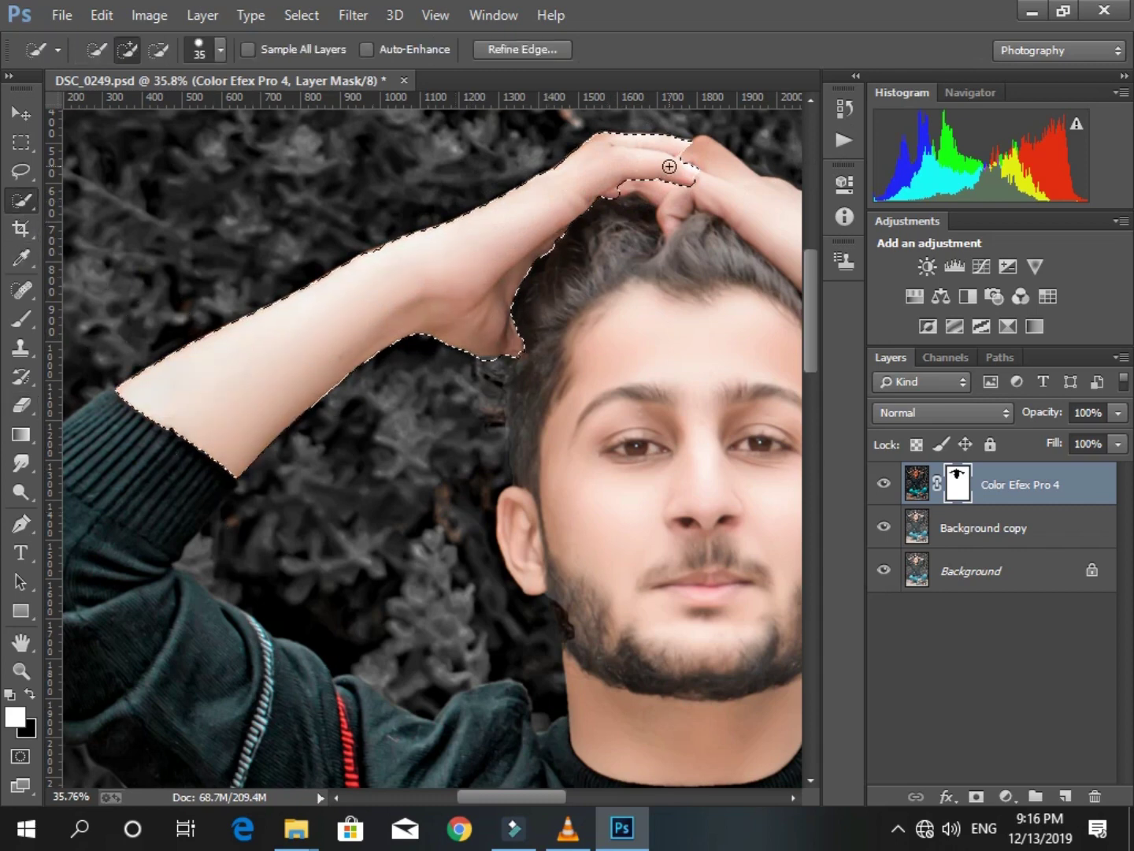
left_click_drag(670, 169, 767, 227)
left_click(23, 406)
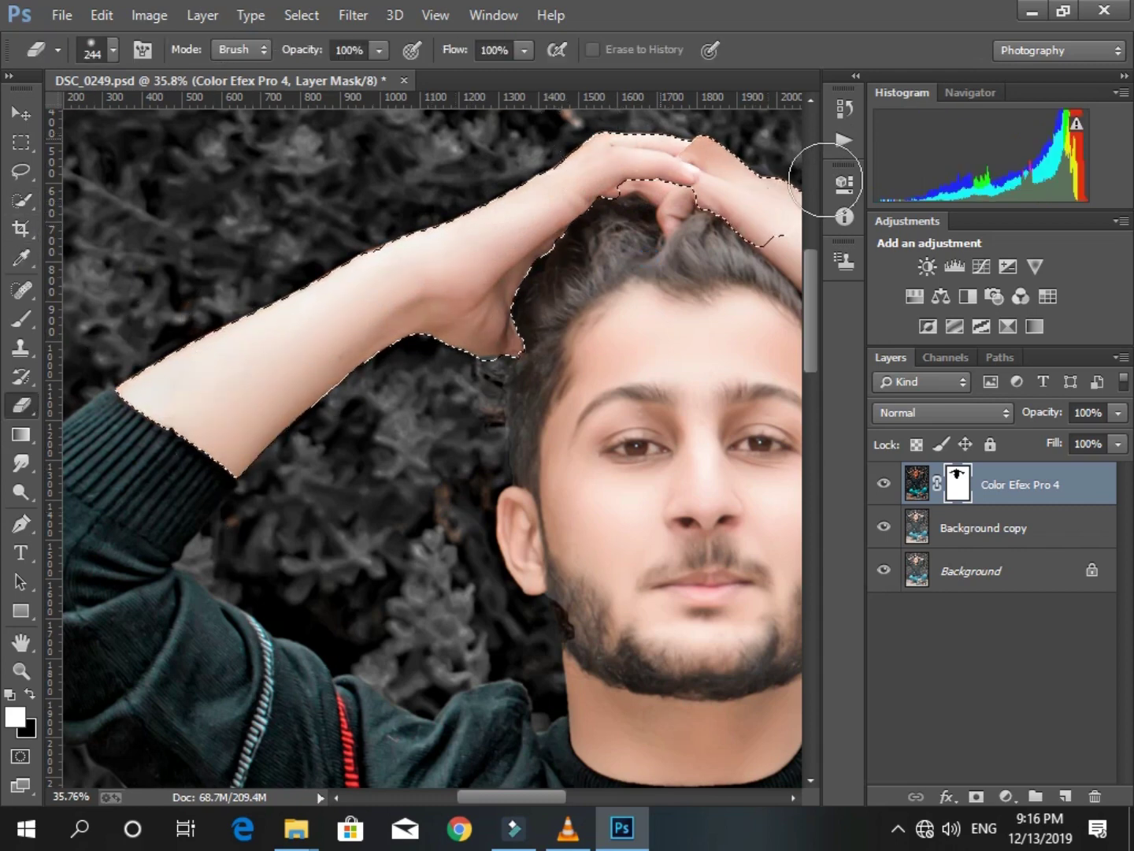
left_click(22, 202)
Deselect the arm and zoom in on the crossed legs and exposed shin.
key("ctrl+d")
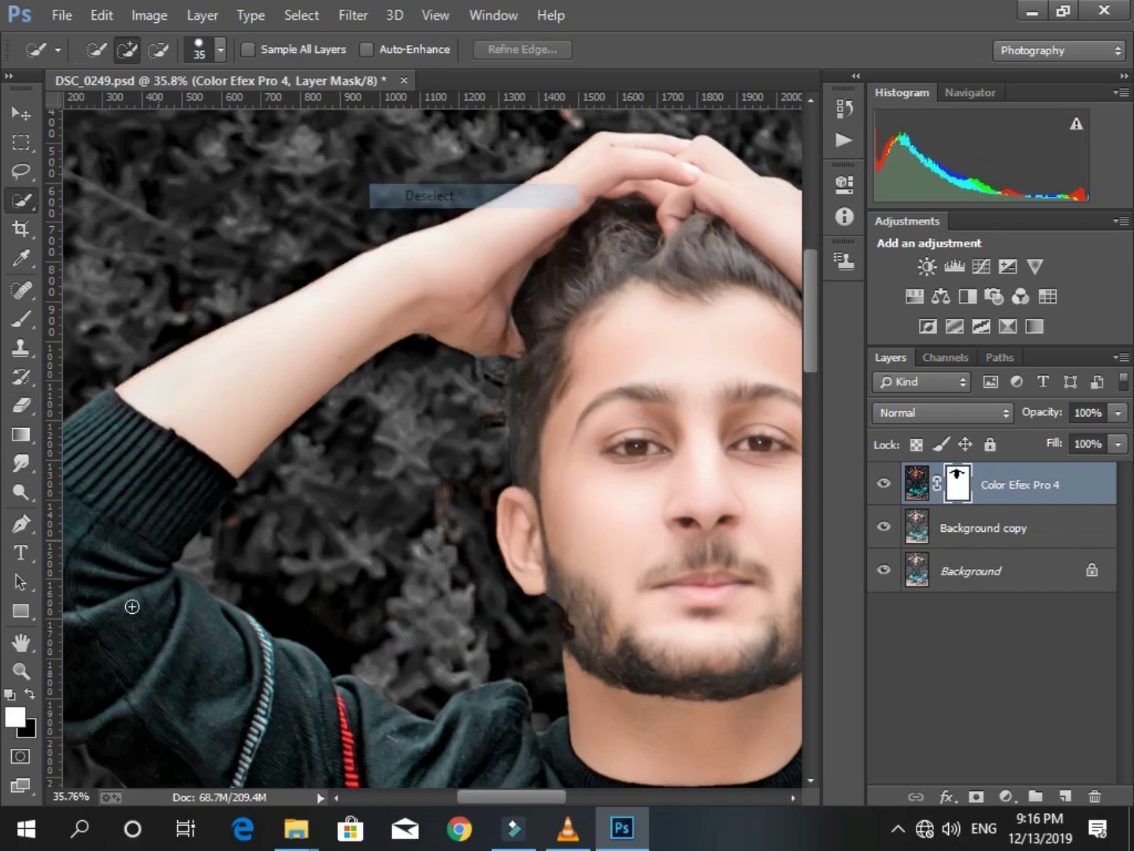
key("z")
right_click(252, 590)
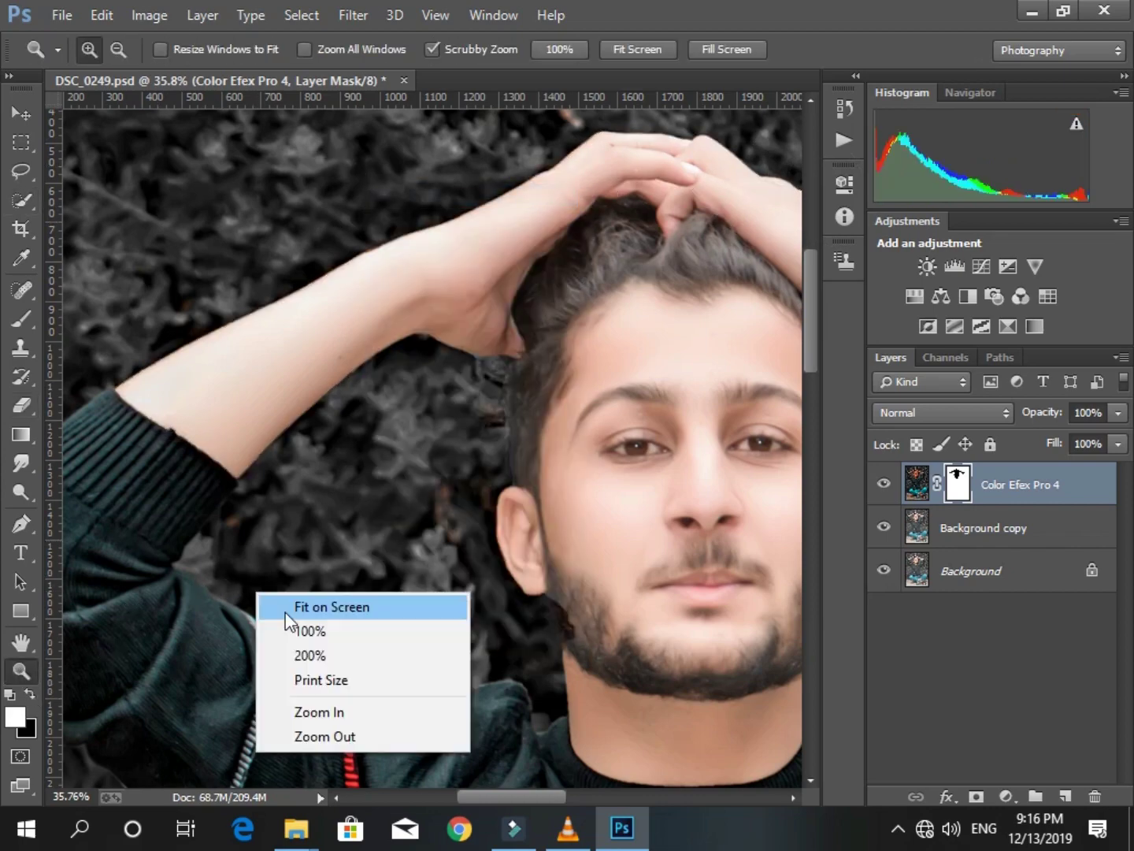
left_click(287, 608)
left_click_drag(520, 709, 364, 397)
left_click(363, 398)
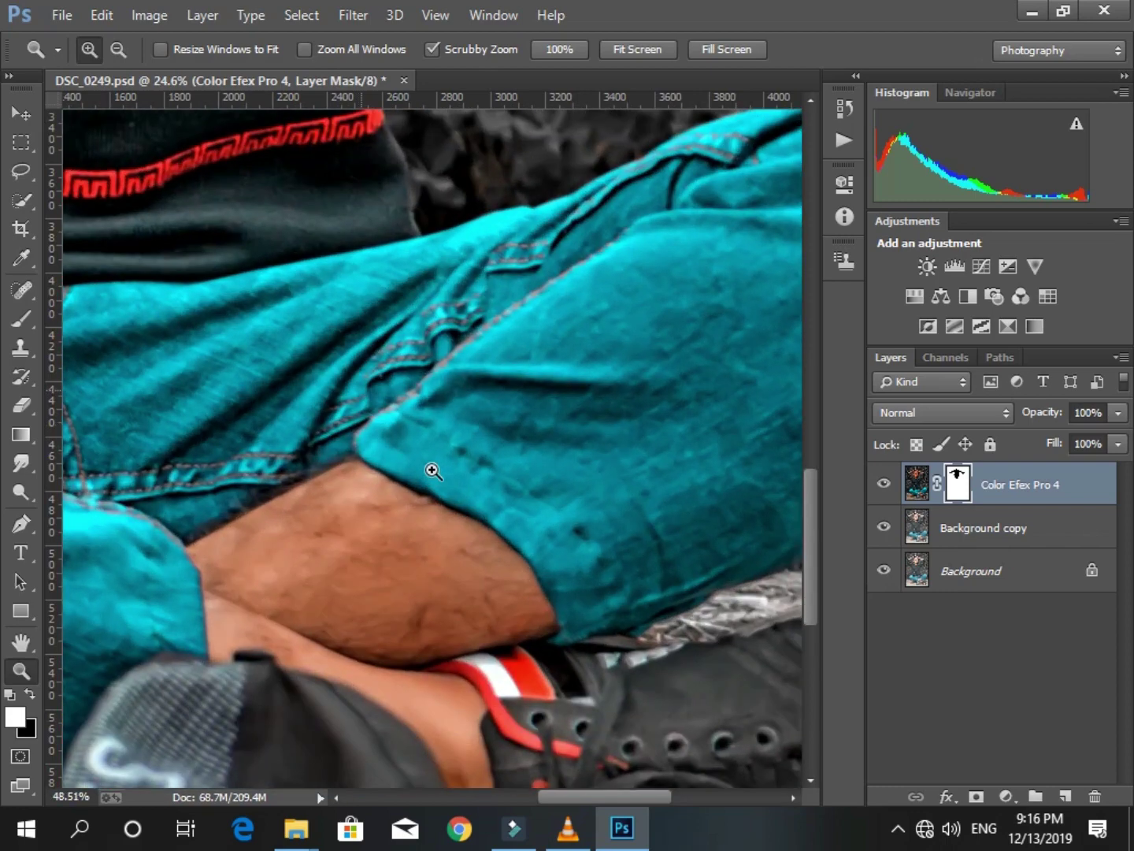
Quick-select the exposed leg skin, leaving the red shoe strip out of the selection.
left_click(22, 201)
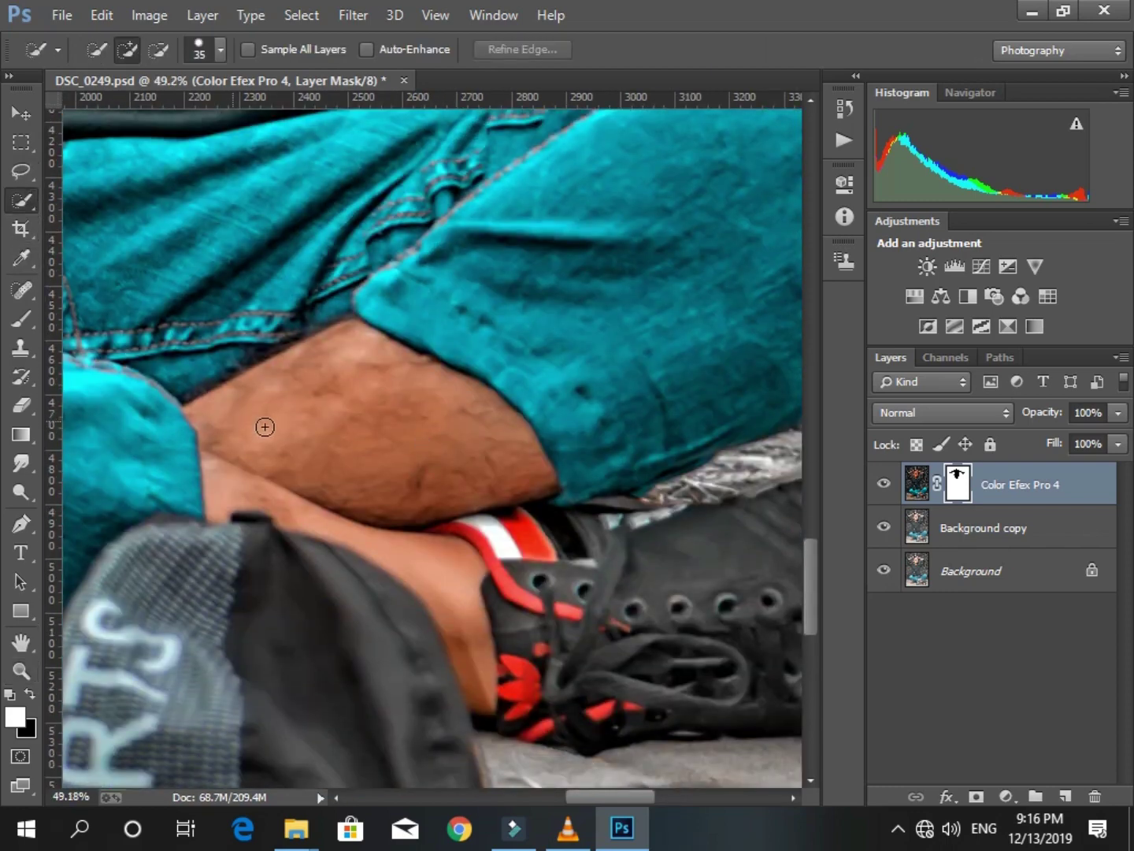
mouse_move(265, 426)
left_mouse_down()
mouse_move(323, 520)
mouse_move(422, 582)
mouse_move(458, 630)
mouse_move(472, 697)
left_mouse_up()
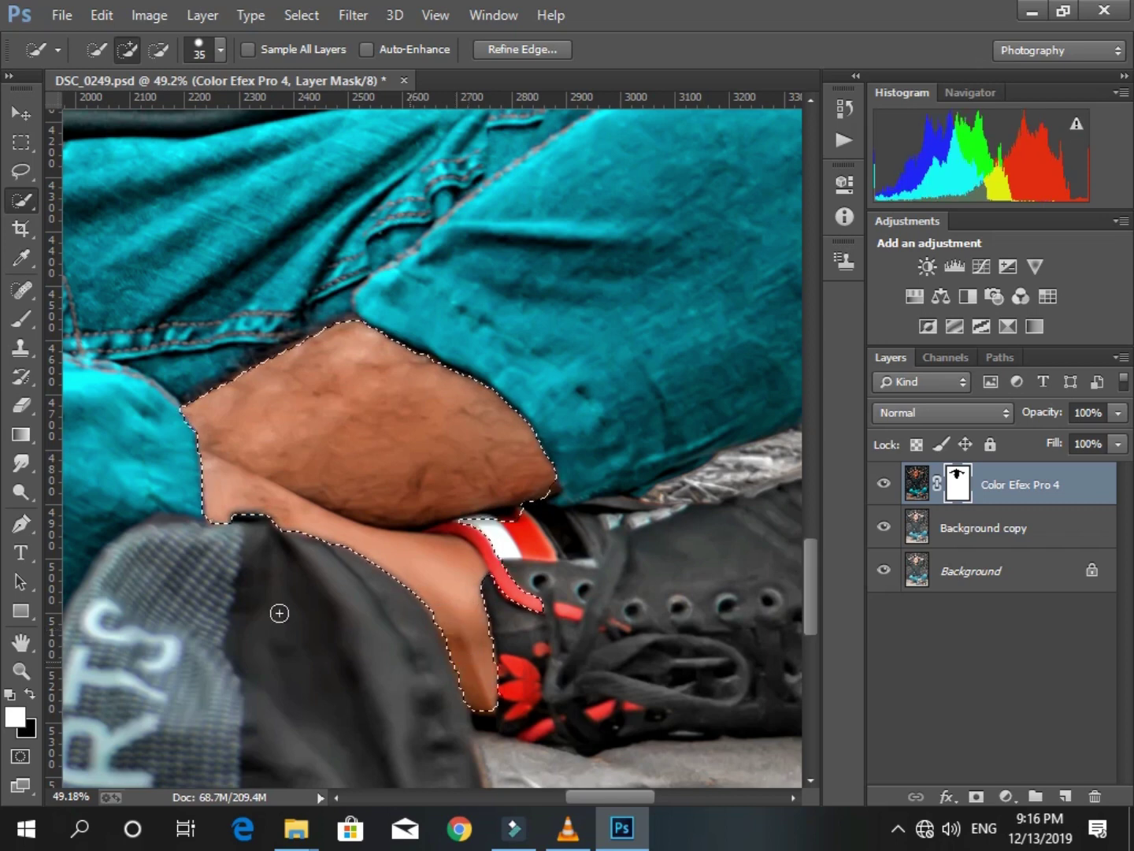
right_click(507, 465)
left_click(585, 378)
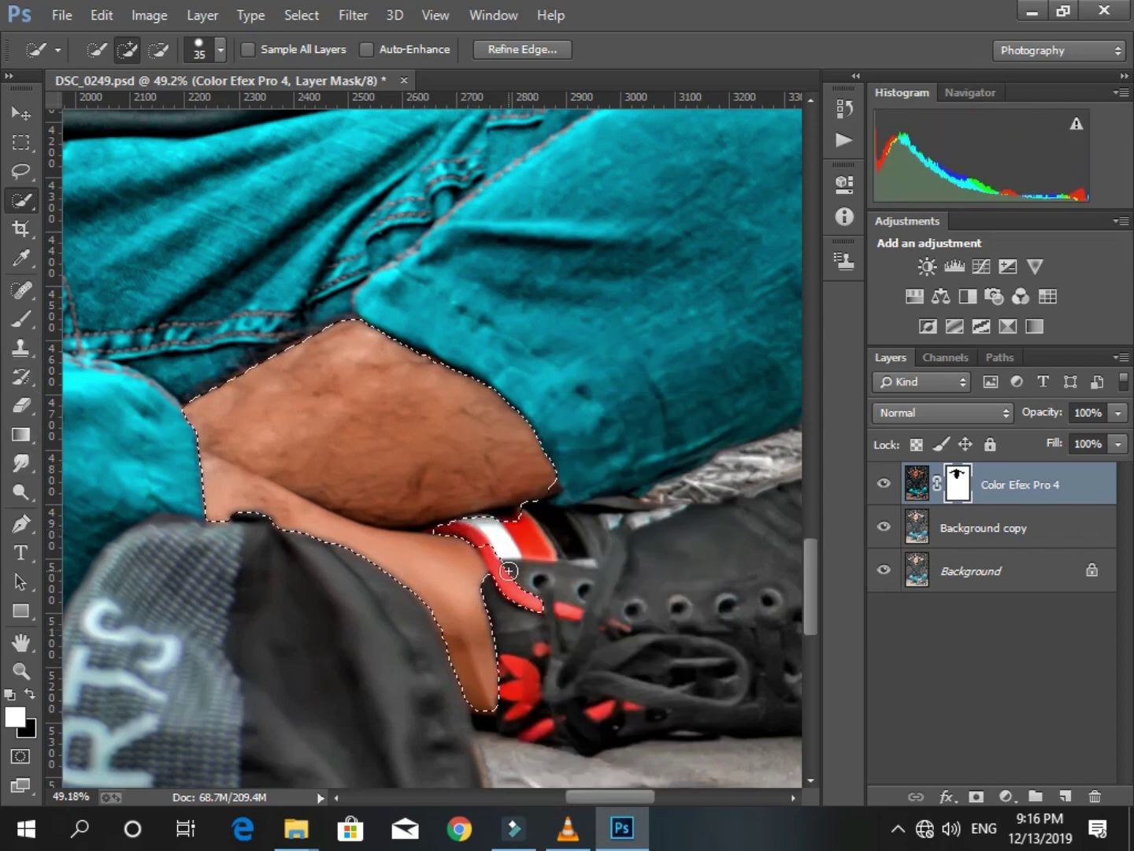
left_click_drag(508, 571, 540, 611)
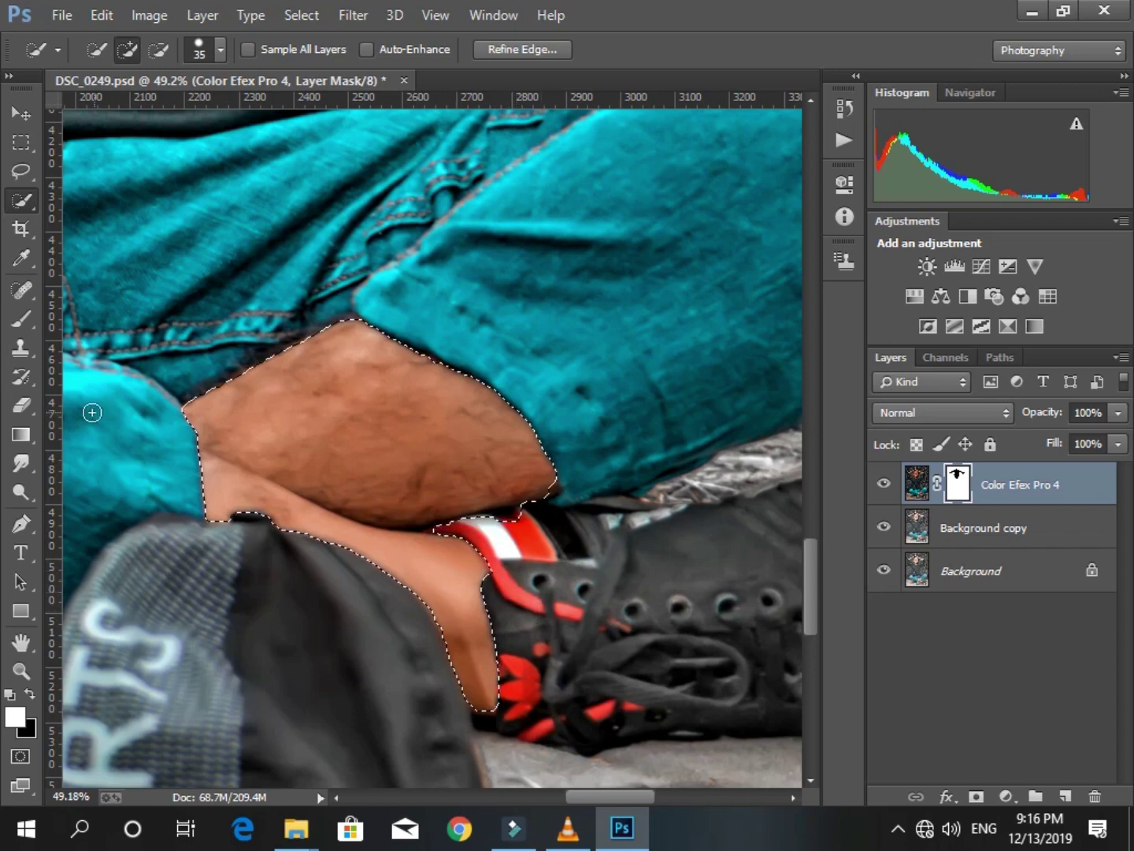
right_click(418, 394)
left_click(461, 379)
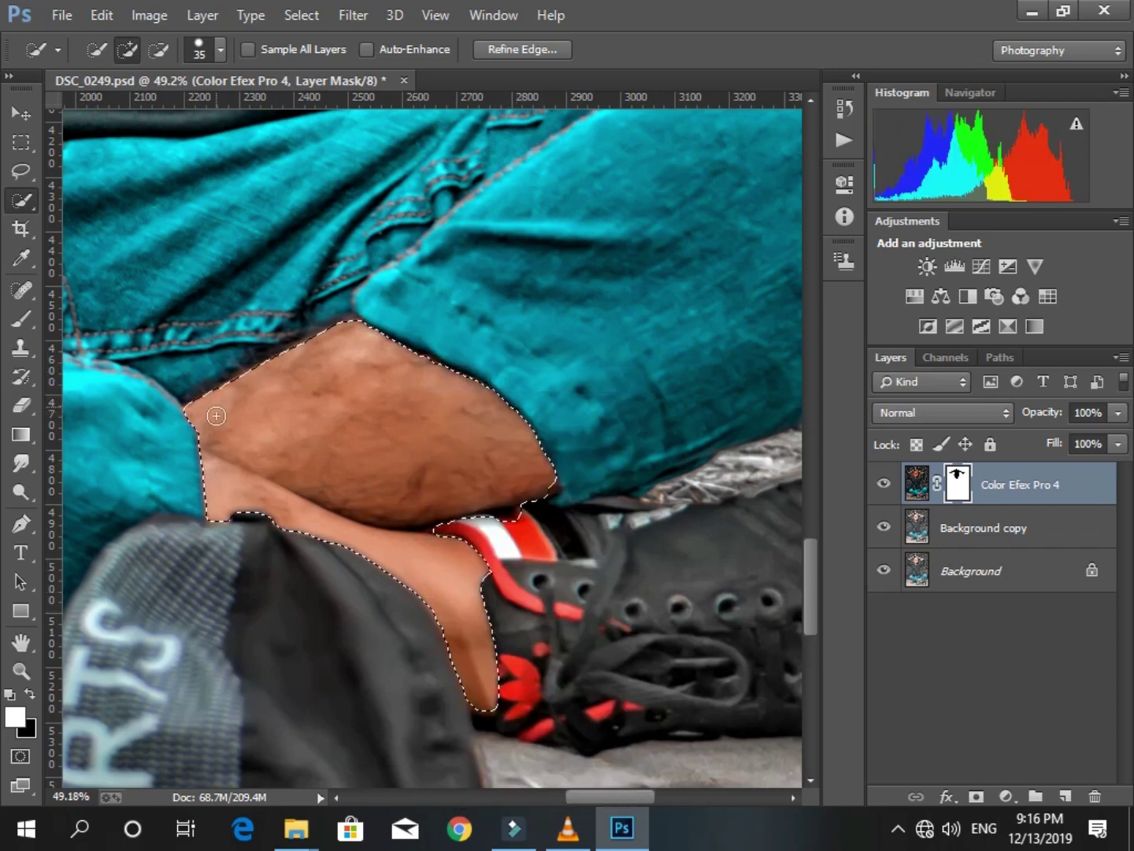
Erase the Color Efex Pro 4 effect from the thigh and lower leg with a size 244 Eraser.
key("e")
left_click(315, 415)
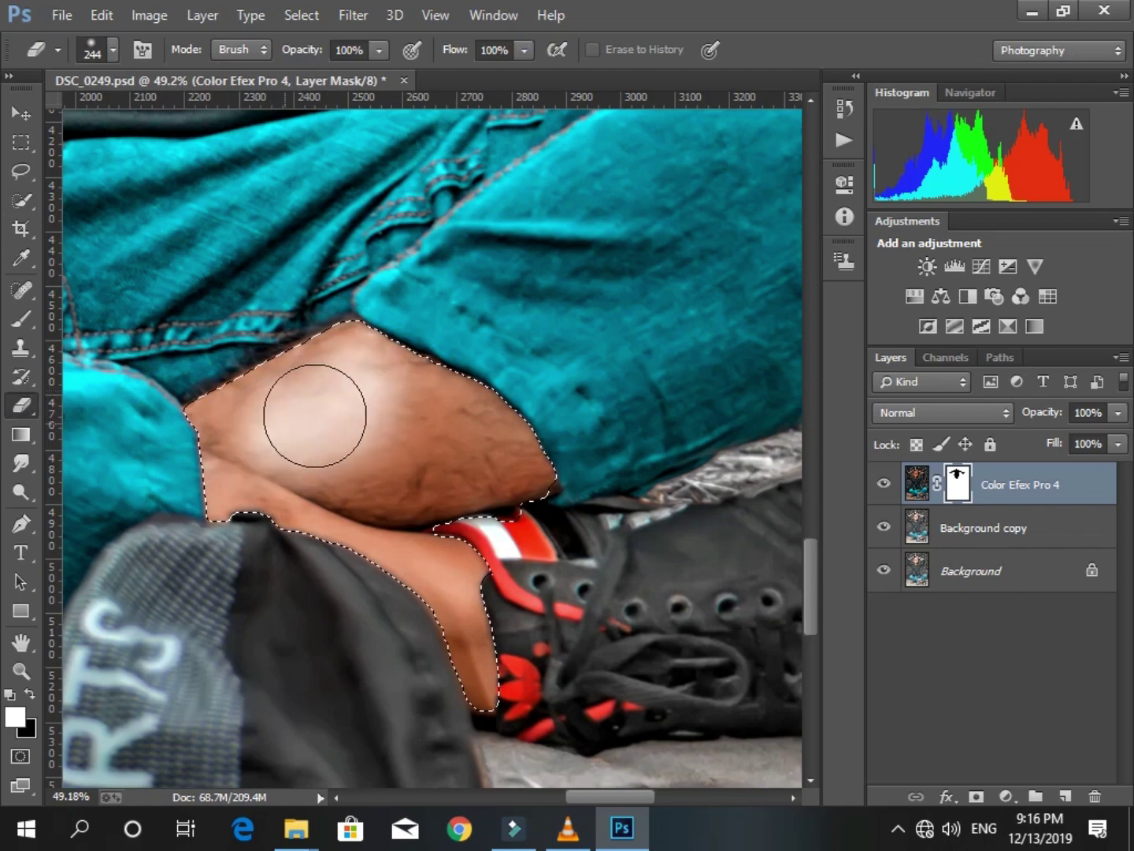
left_click_drag(315, 414, 450, 689)
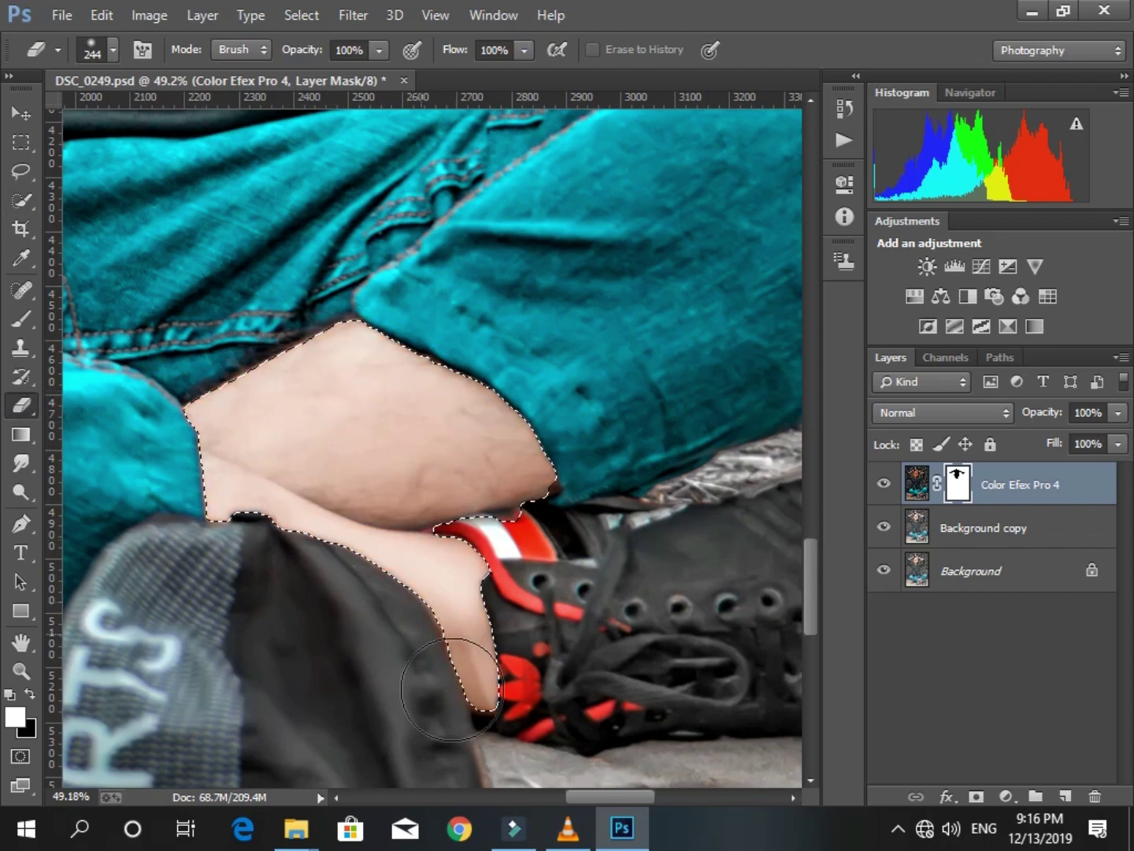
key("z")
key("ctrl+0")
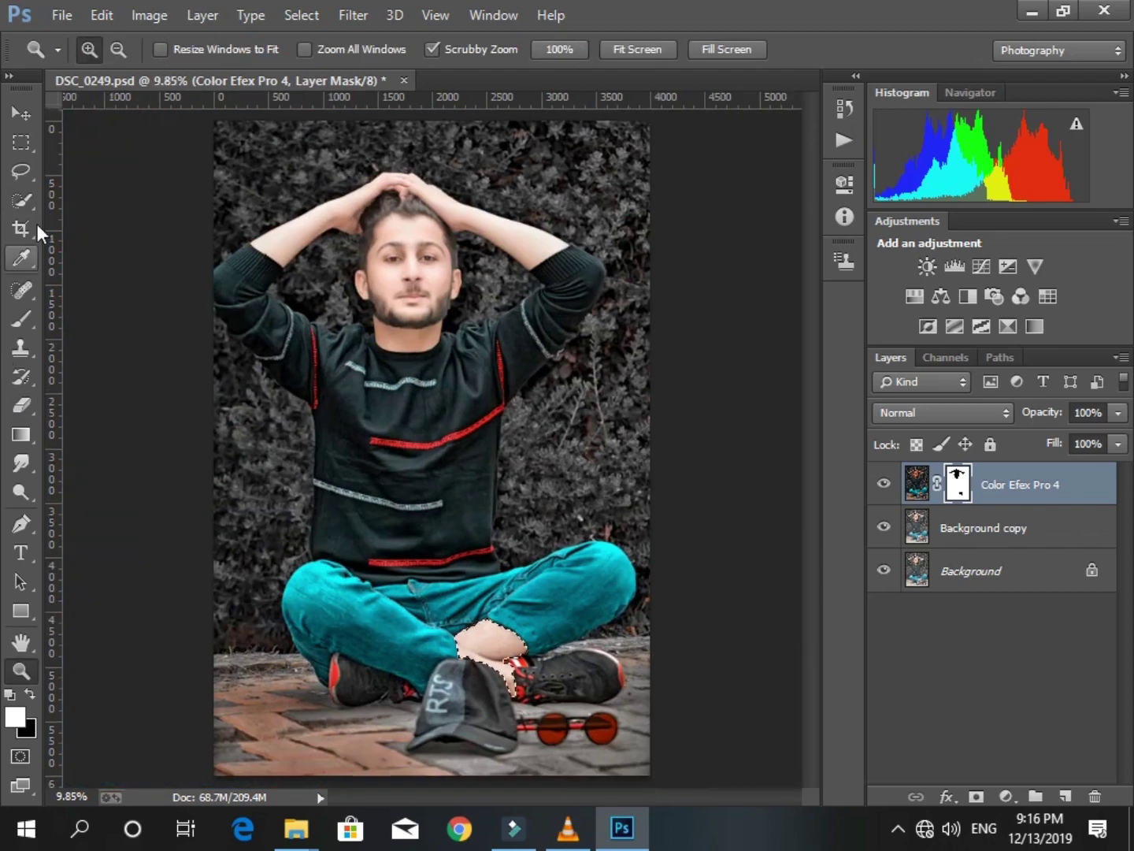
left_click(27, 226)
left_click(20, 201)
Deselect the leg, then flatten the image and duplicate Background.
right_click(422, 273)
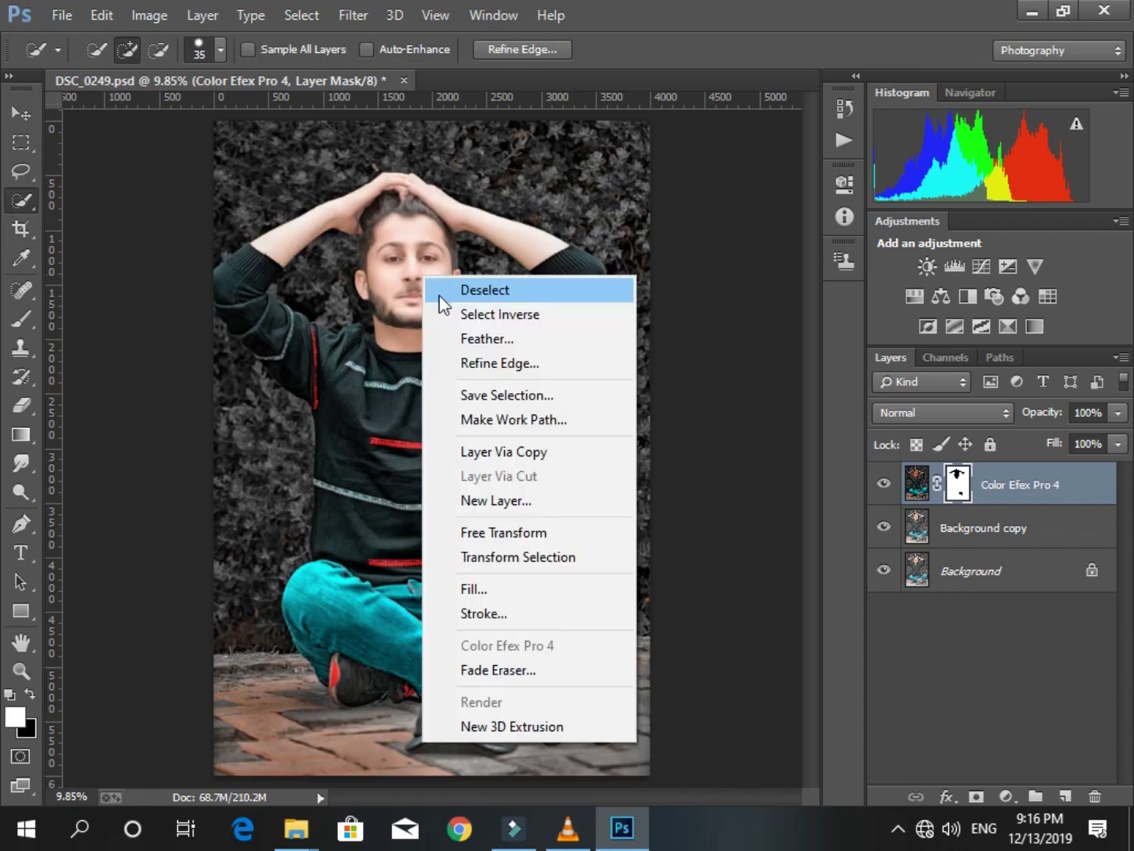
left_click(439, 291)
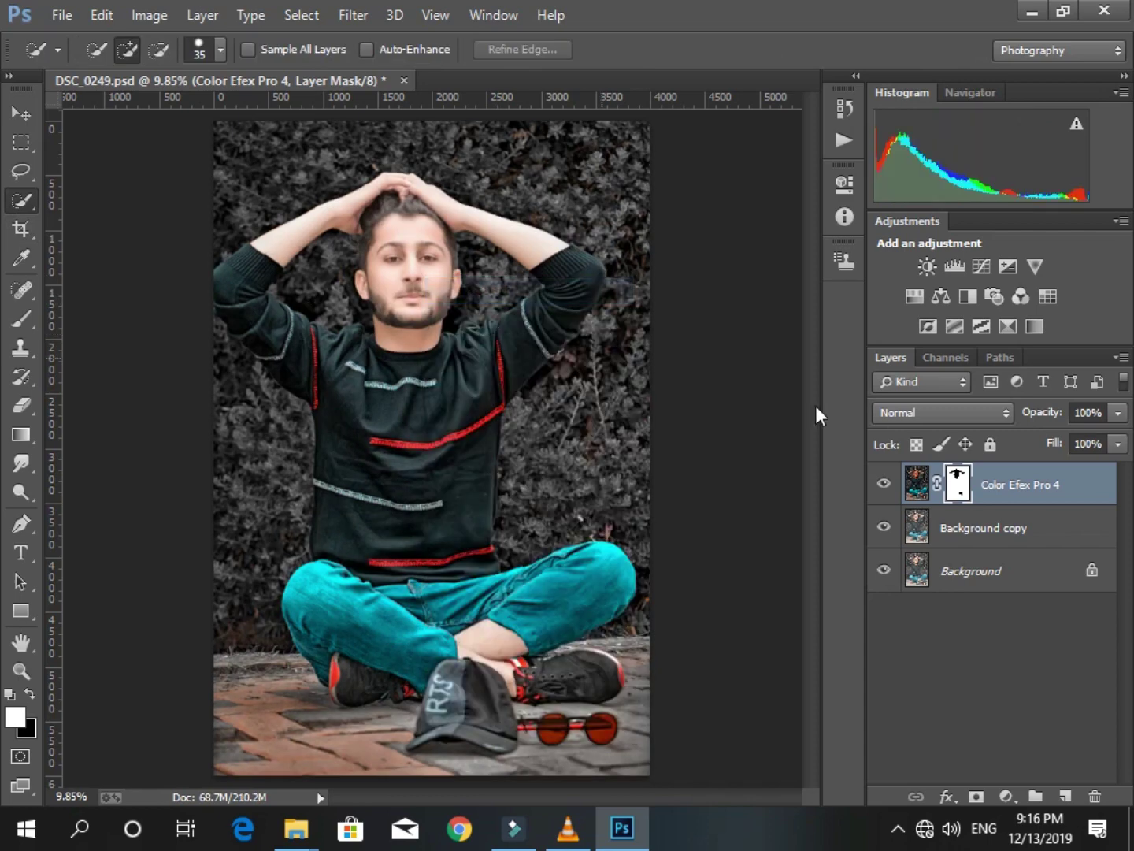
left_click(1118, 359)
left_click(978, 688)
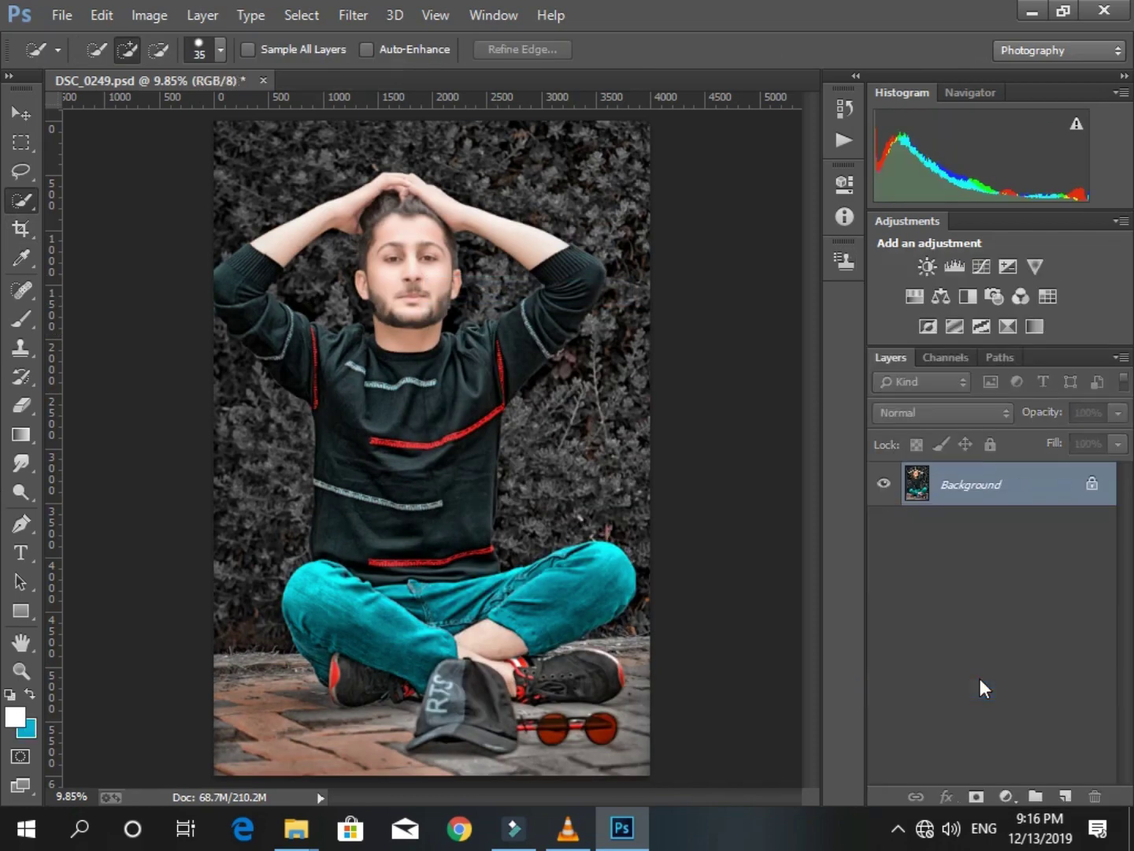
mouse_move(1006, 485)
left_mouse_down()
mouse_move(1053, 786)
mouse_move(1067, 792)
left_mouse_up()
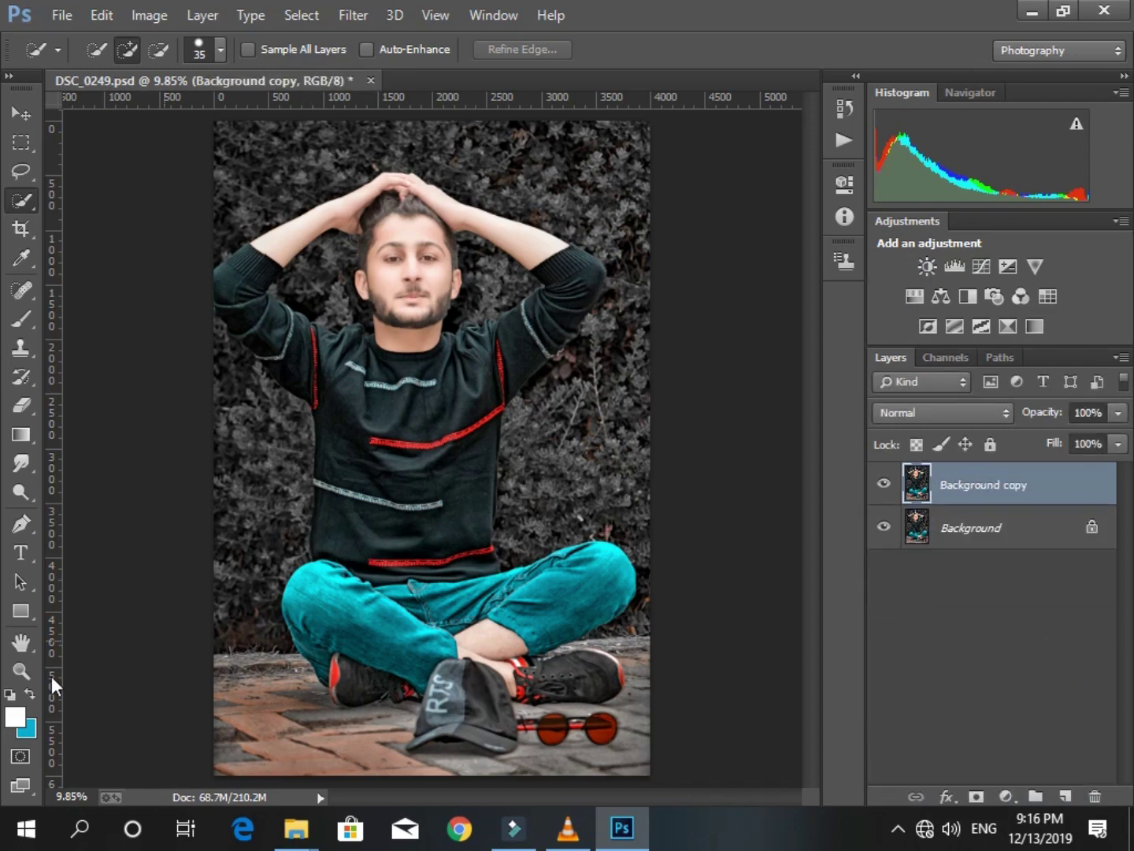
Undo back to the three-layer stack and zoom in on the chin and beard.
left_click(16, 676)
left_click_drag(373, 213, 488, 295)
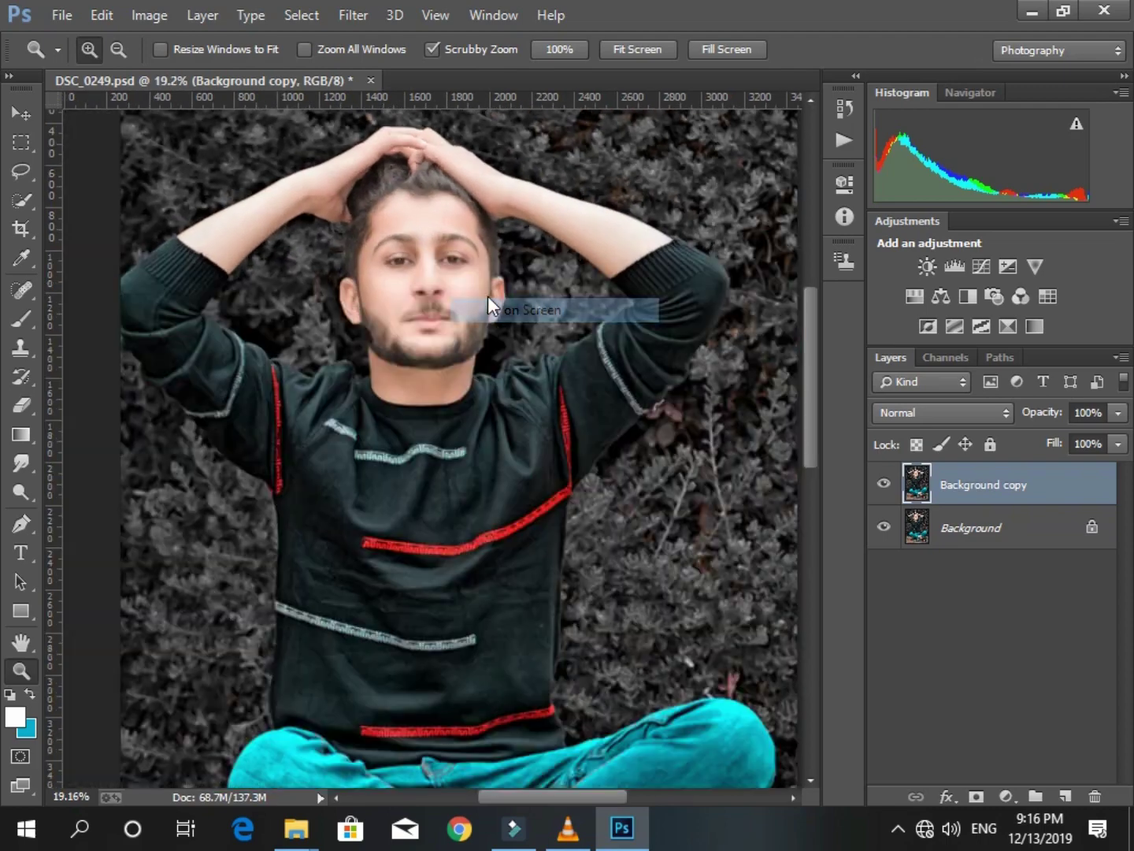
key("ctrl+0")
left_click_drag(415, 354, 461, 373)
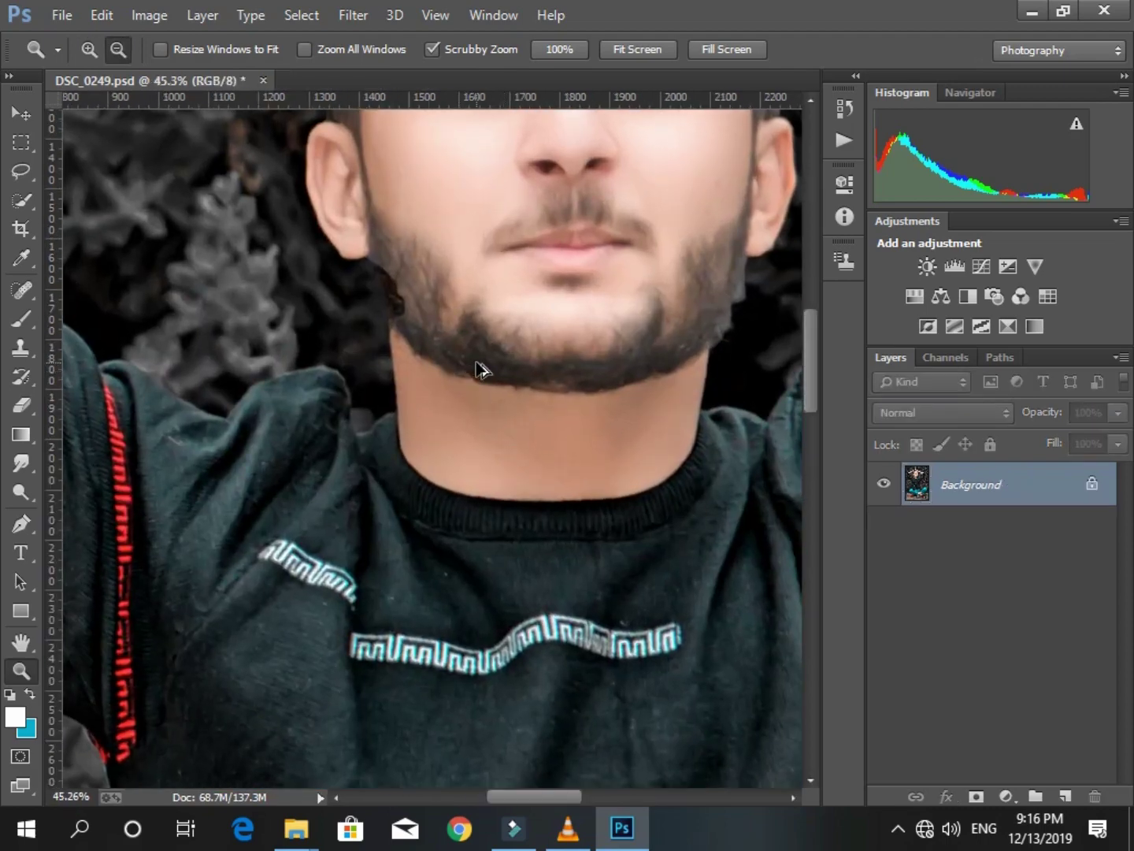
left_click_drag(370, 299, 409, 299)
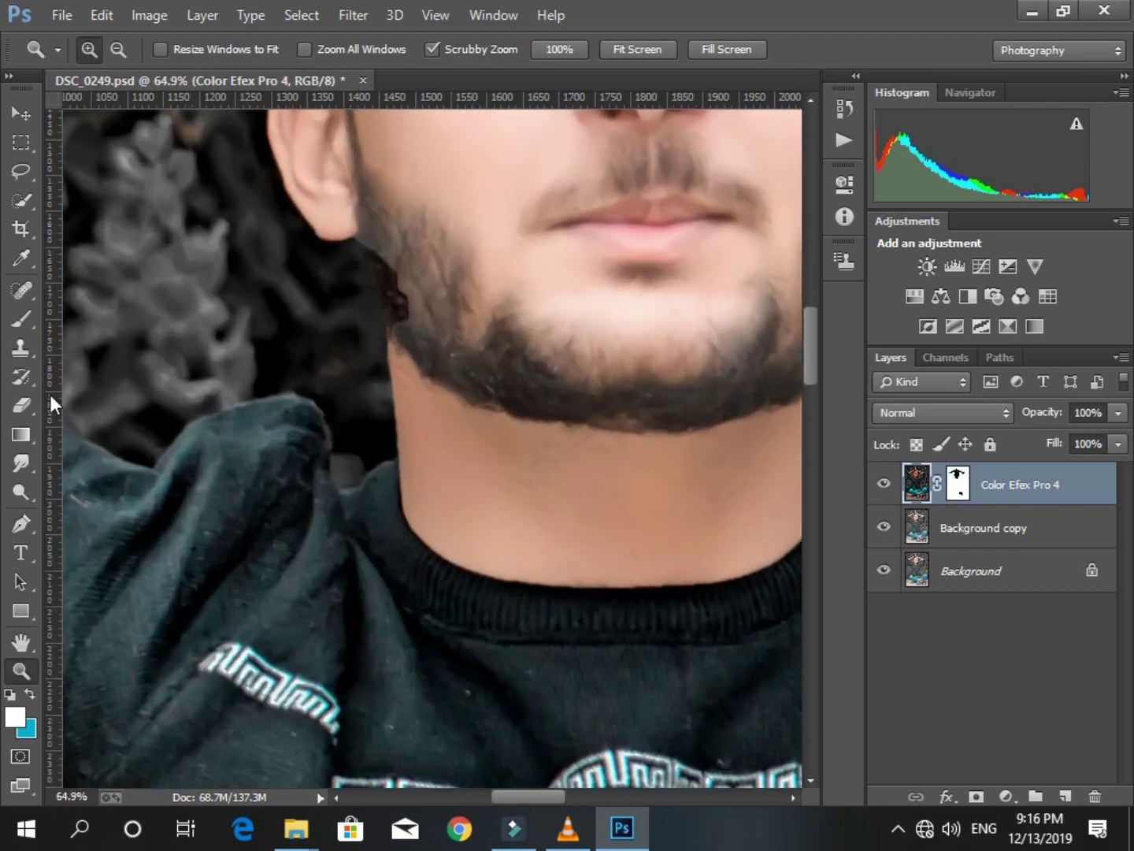
Erase the light strip below the ear along the jaw with a much smaller eraser.
left_click(21, 405)
right_click(475, 267)
left_click(599, 315)
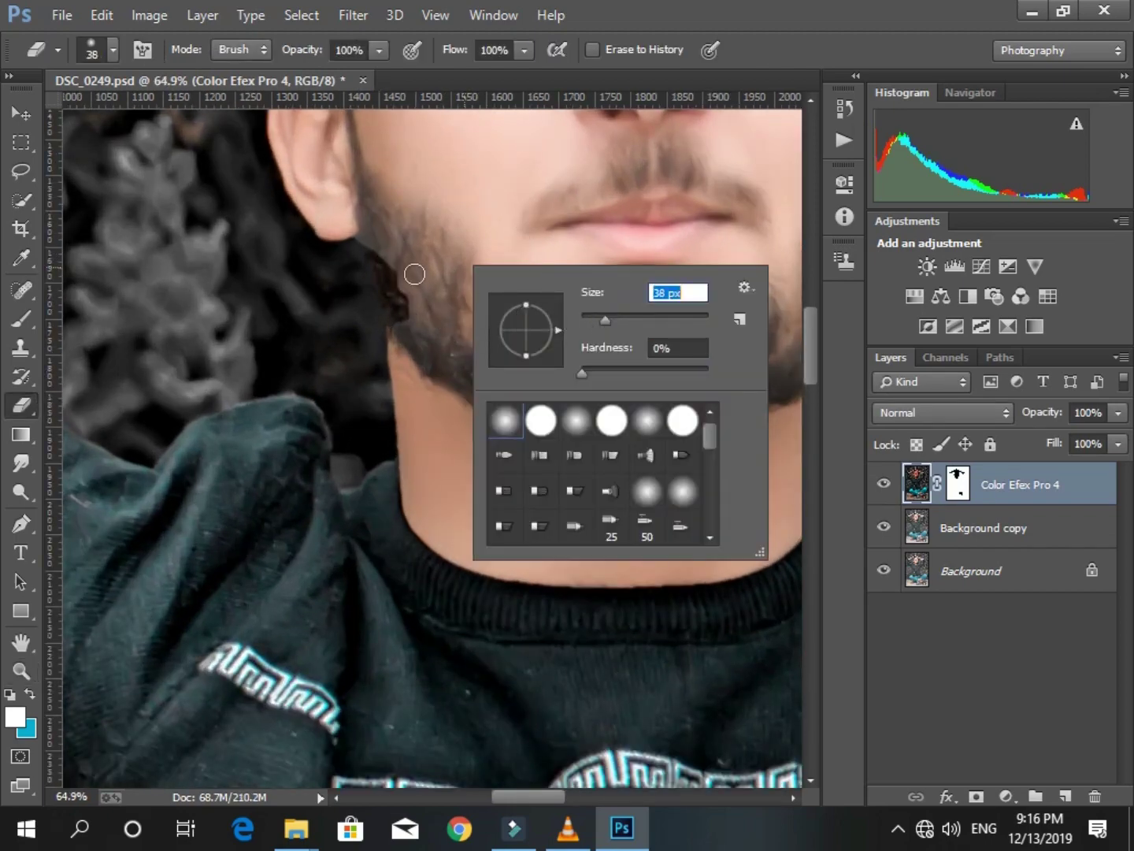
key("Return")
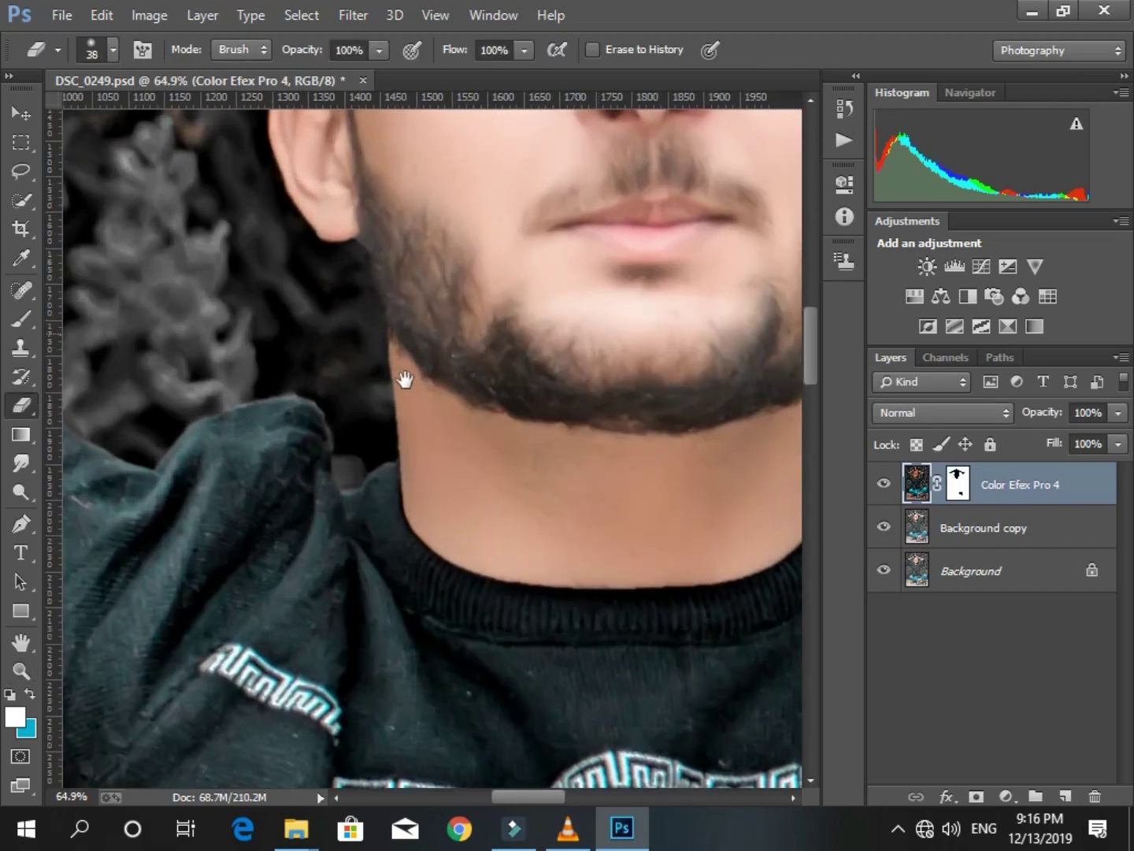
left_click_drag(405, 380, 125, 505)
left_click_drag(504, 340, 460, 442)
left_click_drag(415, 152, 461, 412)
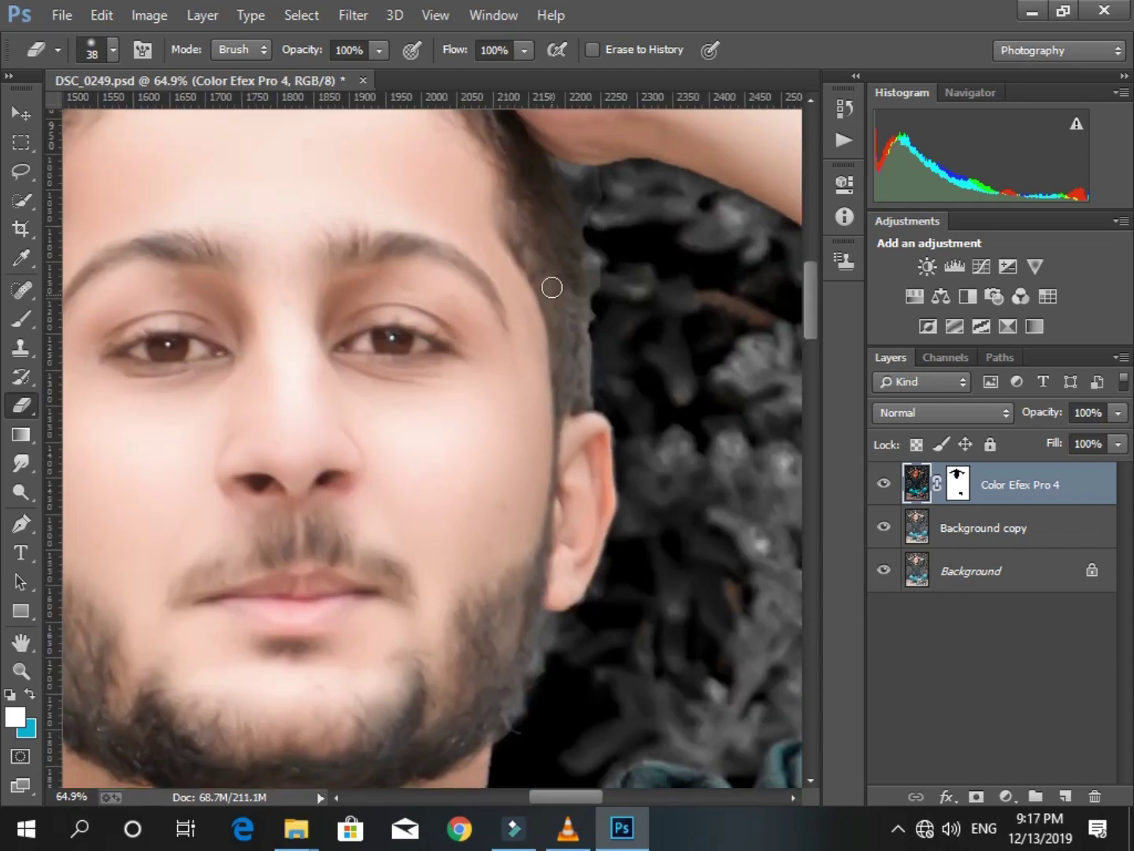
Undo a stray grey hair stroke and set up a soft round brush with black-and-white colours.
left_click(21, 319)
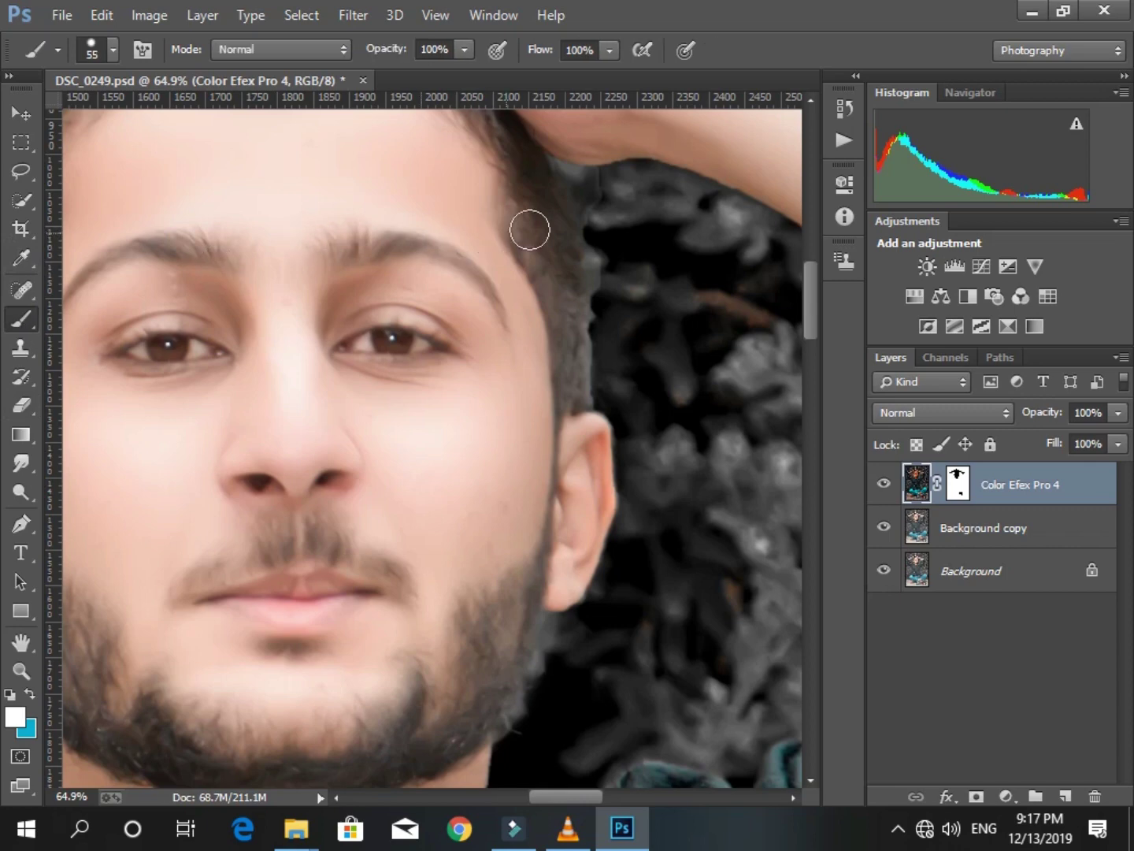
mouse_move(603, 193)
left_mouse_down()
mouse_move(618, 220)
mouse_move(603, 199)
left_mouse_up()
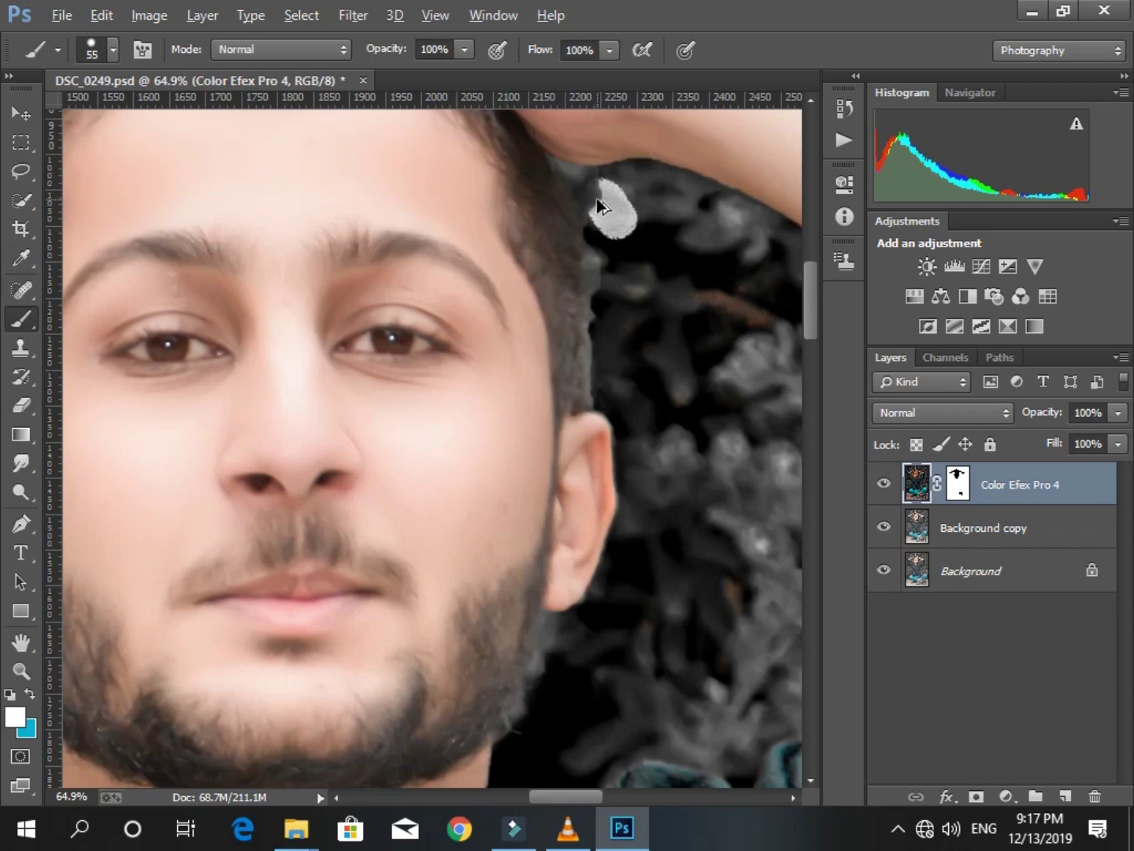
key("ctrl+z")
left_click(29, 692)
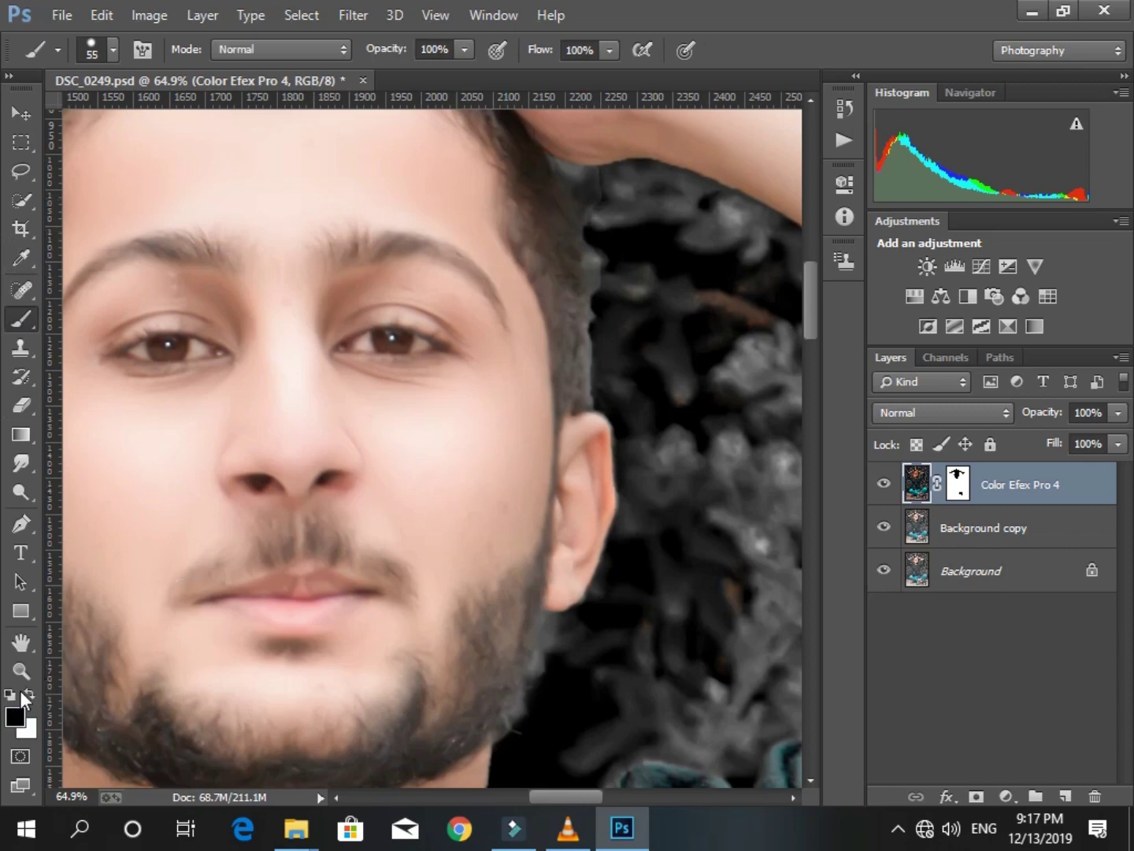
right_click(600, 233)
scroll(658, 430, "up", 3)
scroll(654, 426, "up", 3)
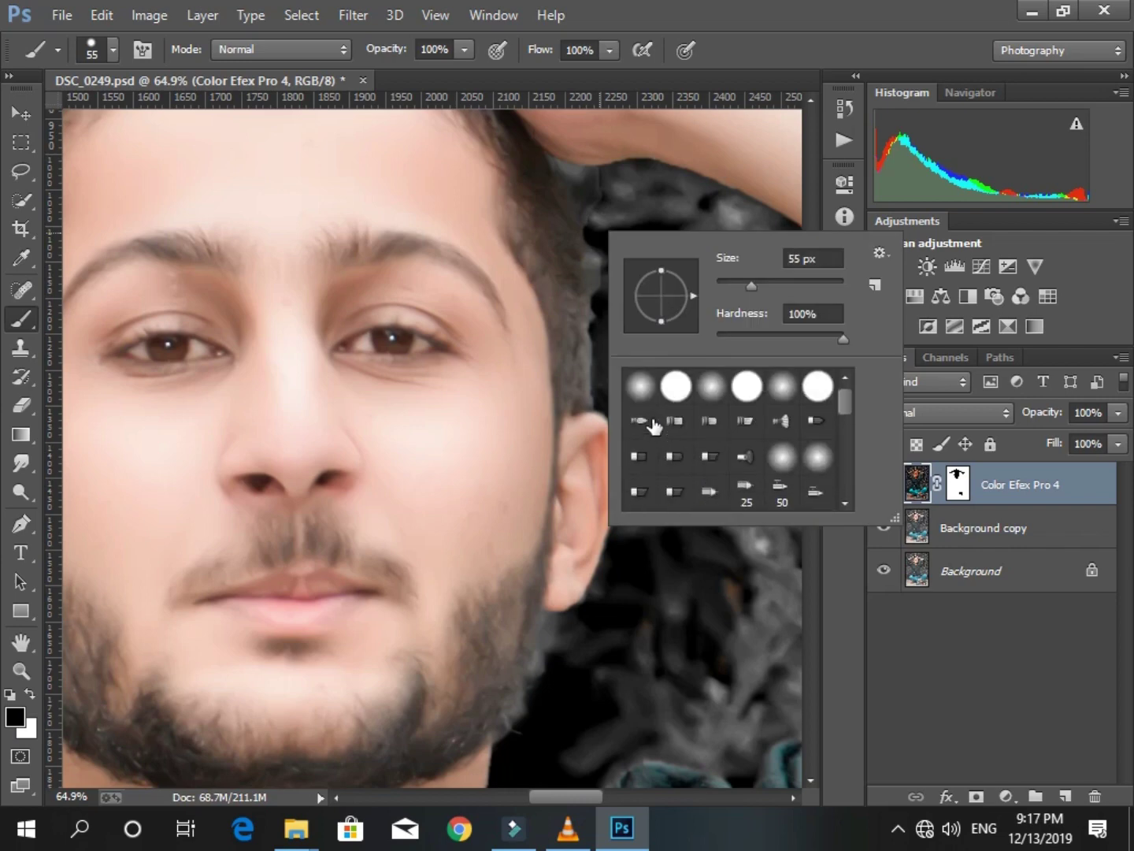
left_click(639, 386)
left_click(600, 246)
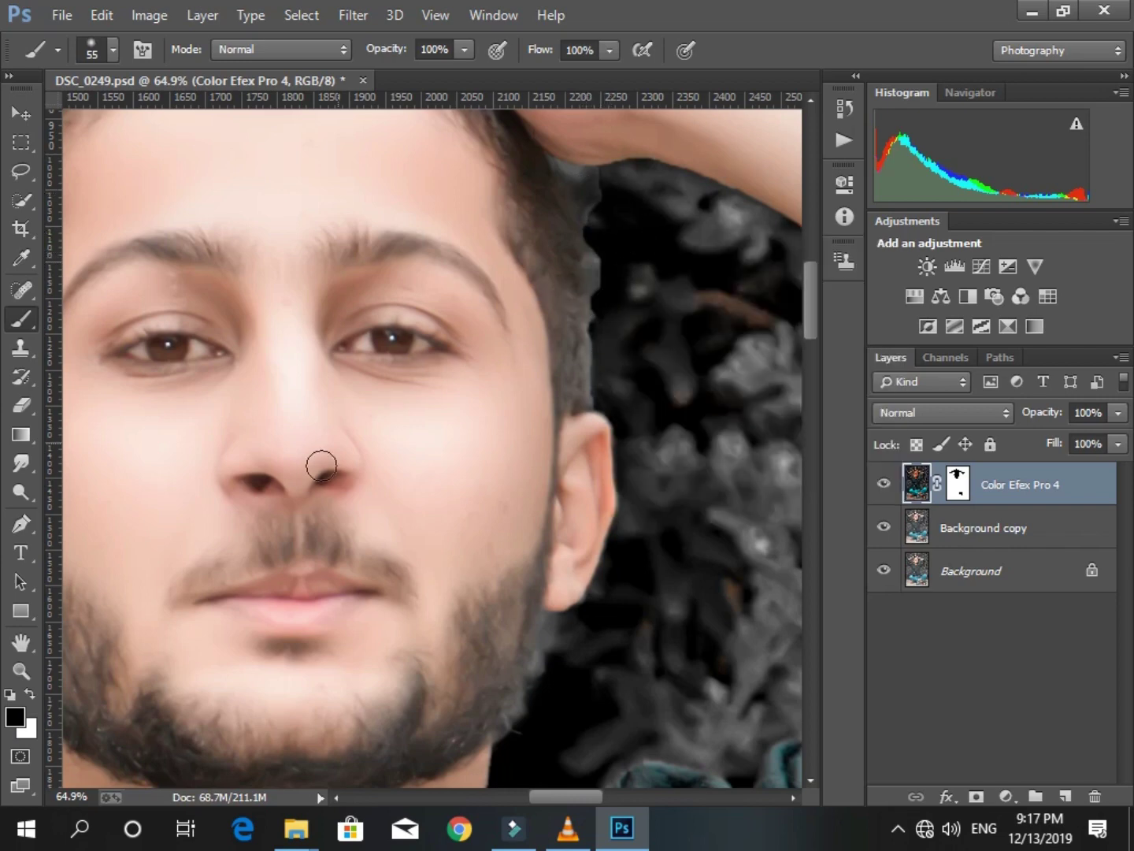
Paint white on the Color Efex Pro 4 mask along the hair edge and above the ear.
left_click(31, 692)
left_click(955, 488)
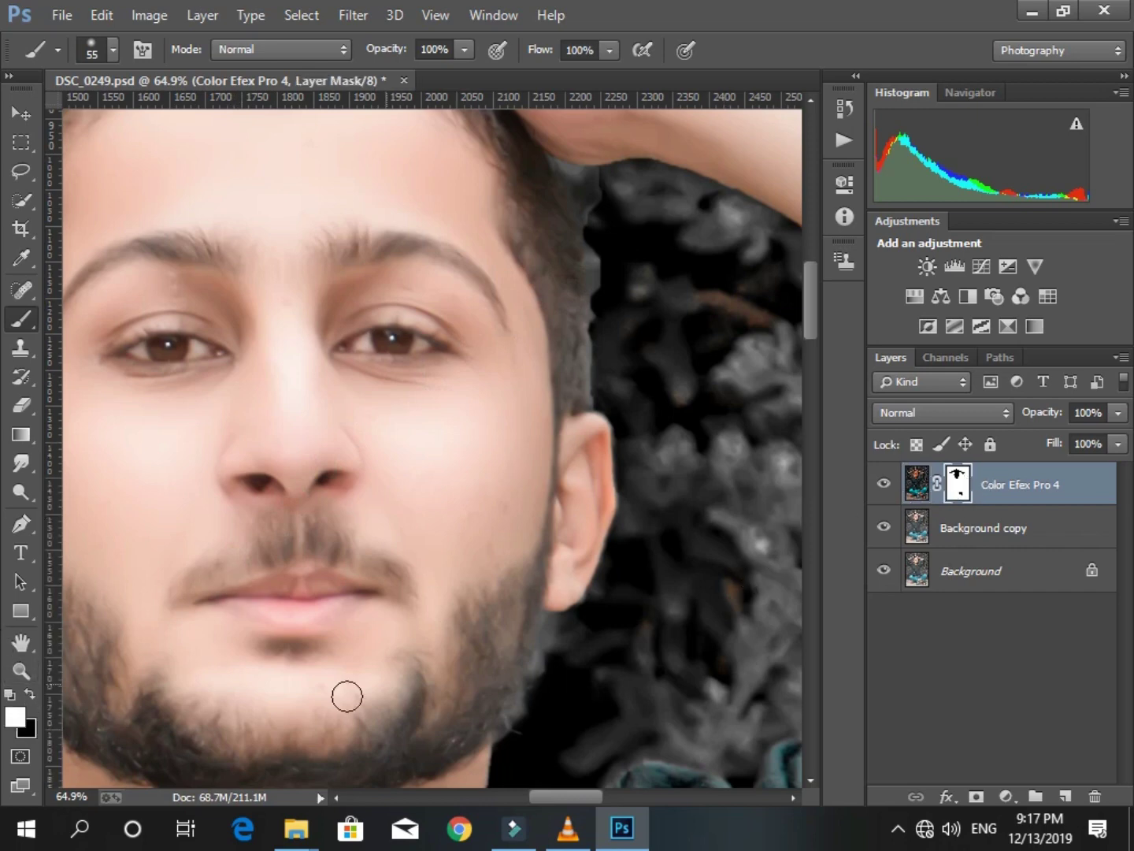
mouse_move(596, 235)
left_mouse_down()
mouse_move(597, 323)
mouse_move(580, 269)
mouse_move(582, 195)
mouse_move(593, 182)
left_mouse_up()
left_click_drag(599, 331, 584, 393)
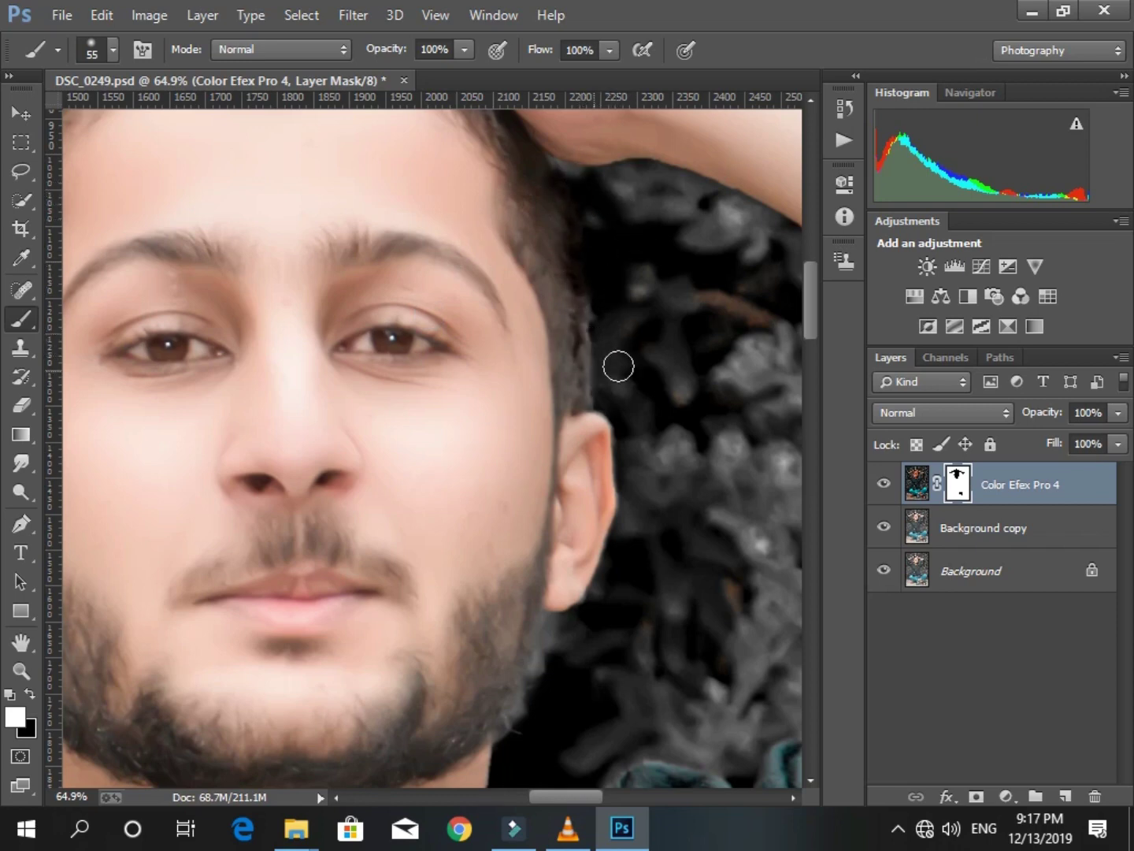
left_click(22, 405)
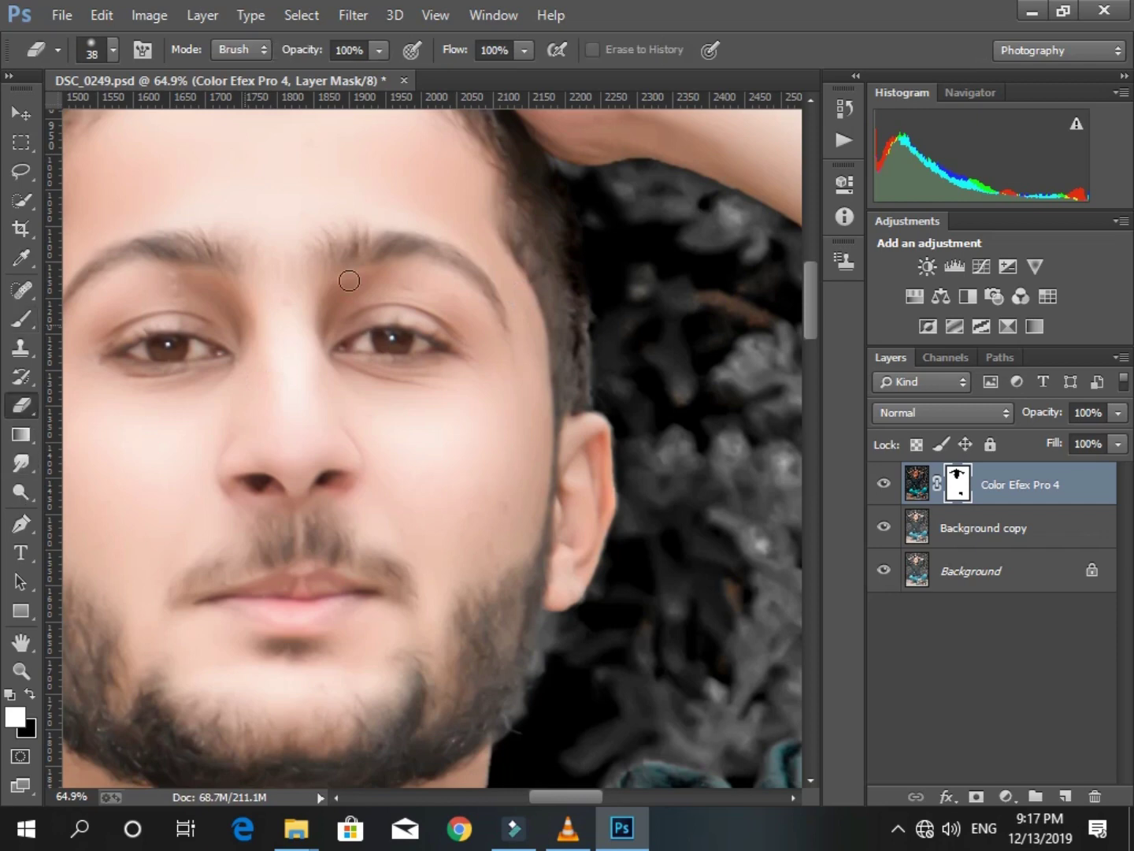
right_click(540, 184)
left_click_drag(685, 245, 712, 246)
key("Return")
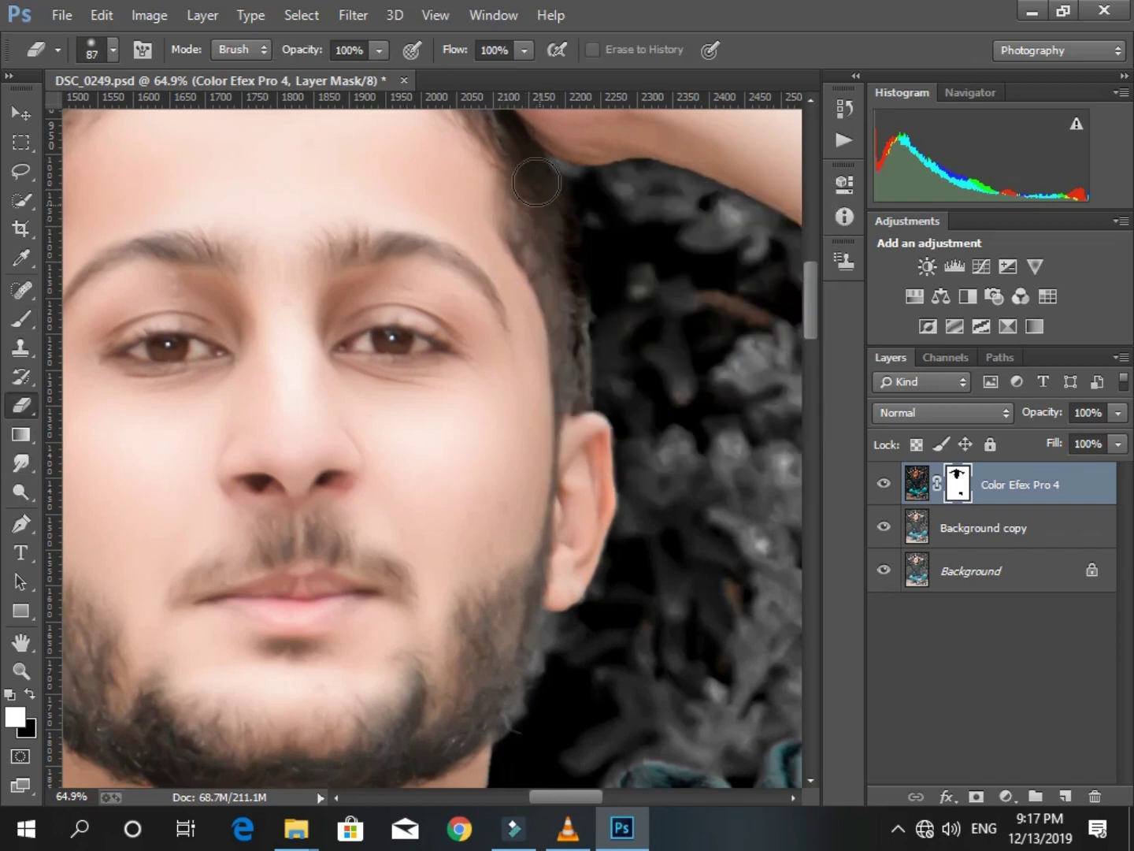
left_click_drag(476, 349, 549, 398)
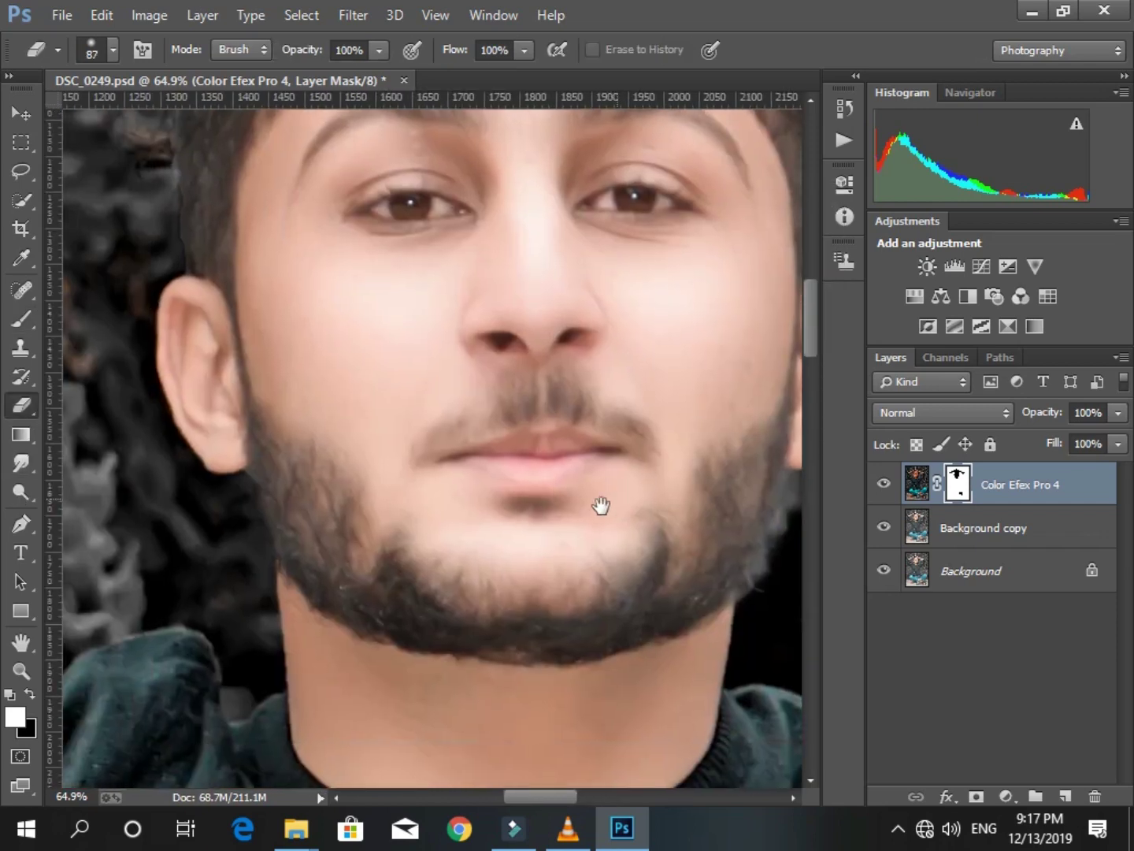
left_click_drag(601, 506, 406, 482)
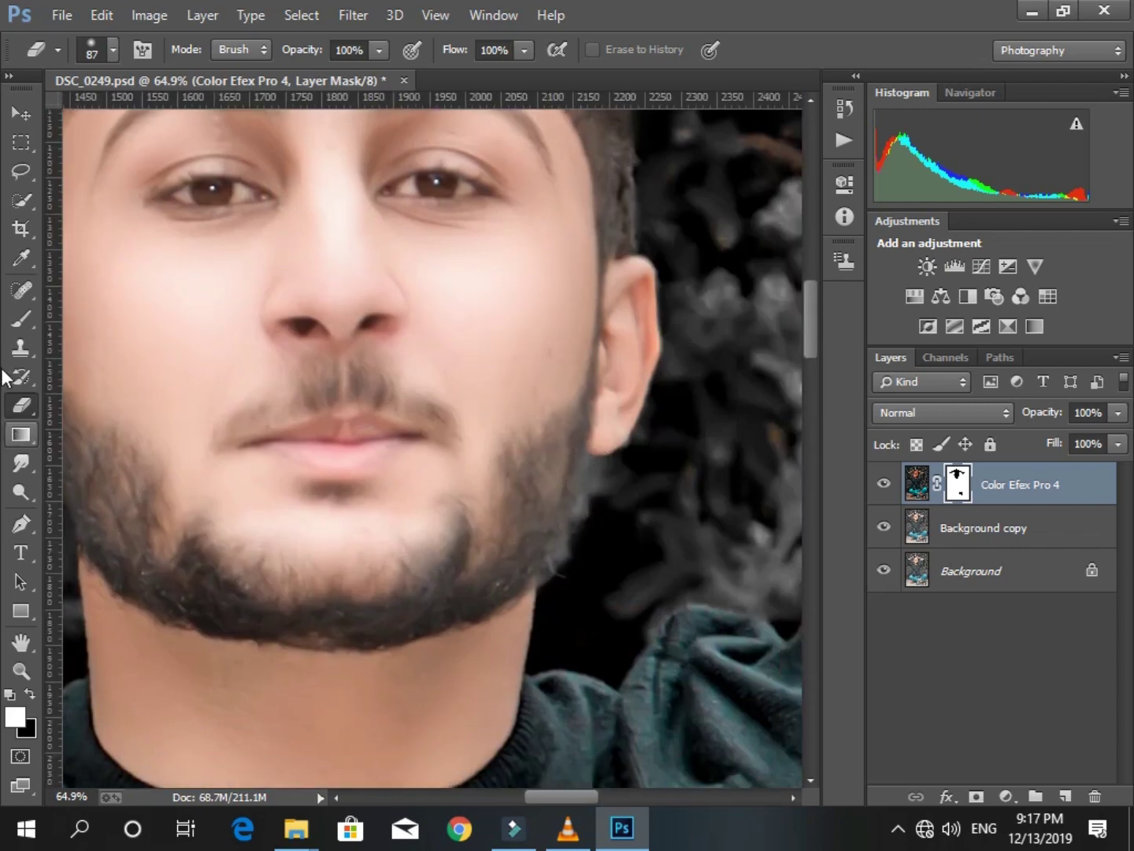
Resize the mask brush around the left ear and hairline, then fit the photo on screen.
left_click(21, 319)
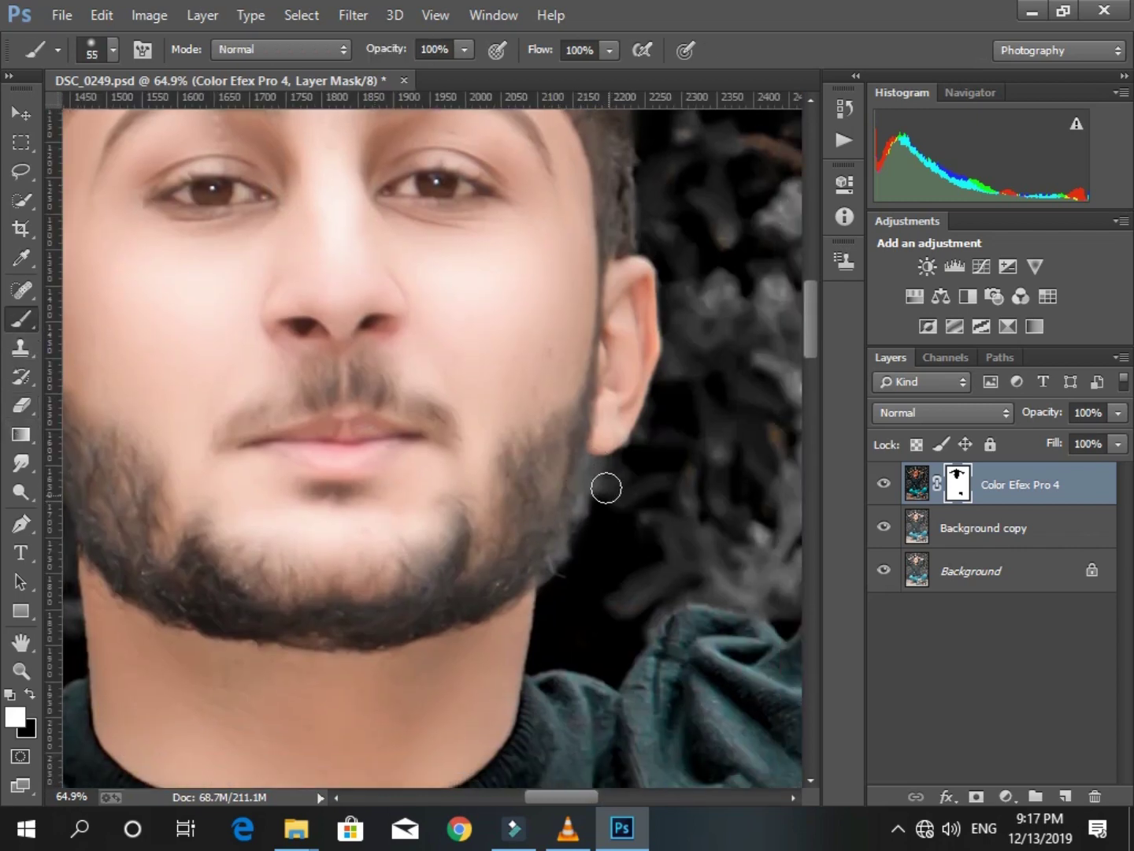
left_click_drag(339, 536, 552, 536)
left_click_drag(305, 350, 552, 453)
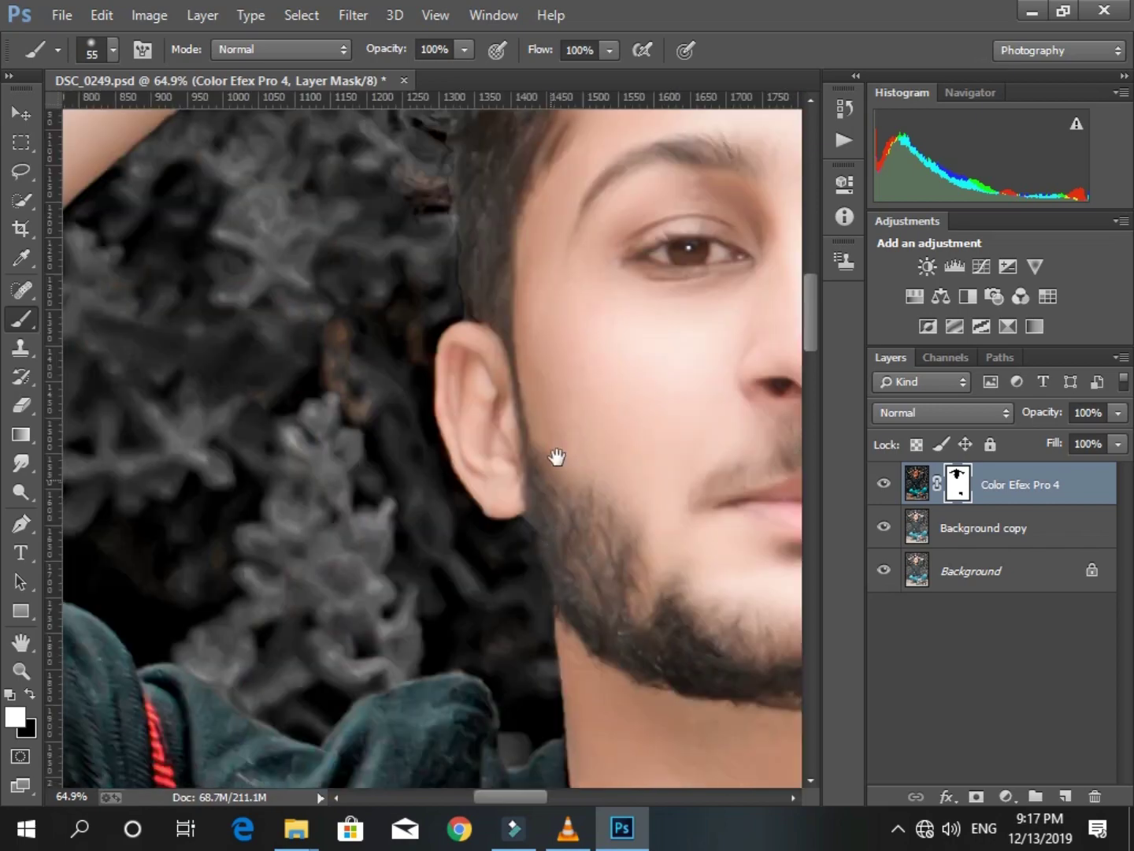
left_click_drag(748, 328, 550, 524)
mouse_move(421, 404)
left_mouse_down()
mouse_move(455, 471)
mouse_move(427, 155)
left_mouse_up()
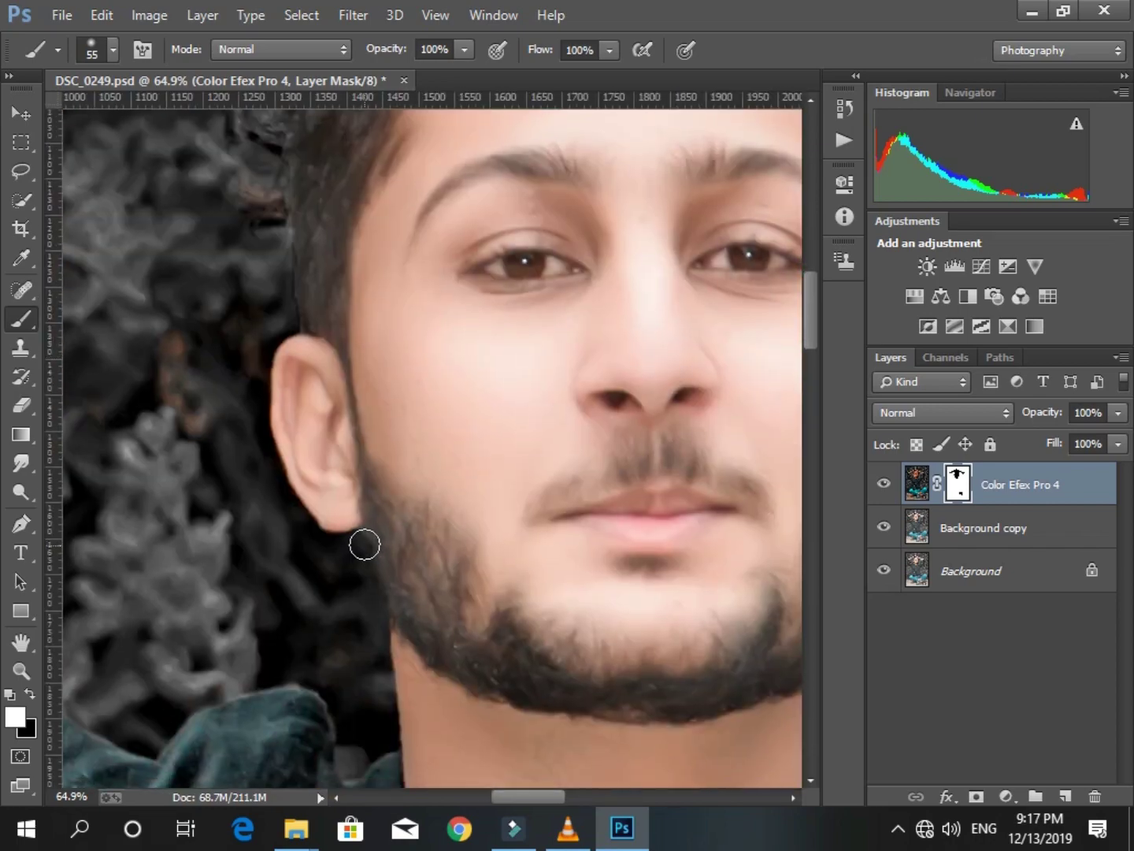
left_click_drag(378, 357, 444, 563)
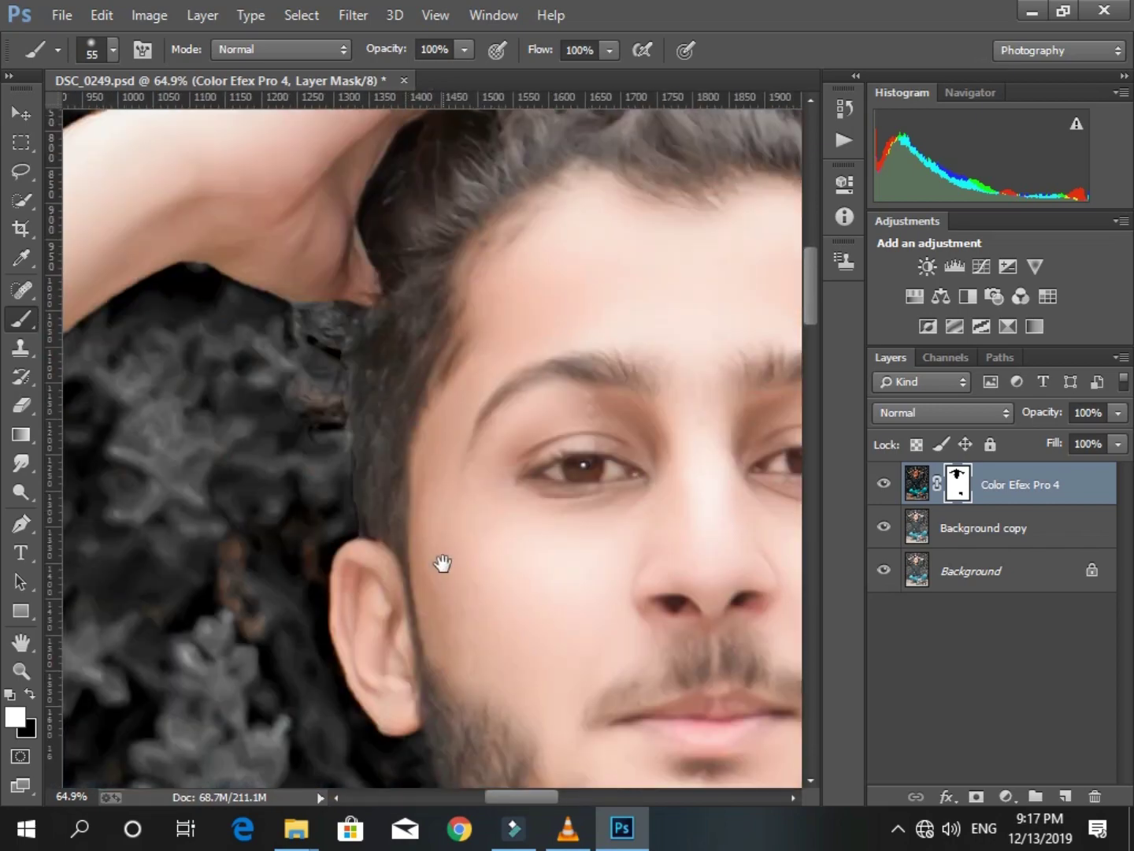
right_click(338, 410)
left_click(343, 374)
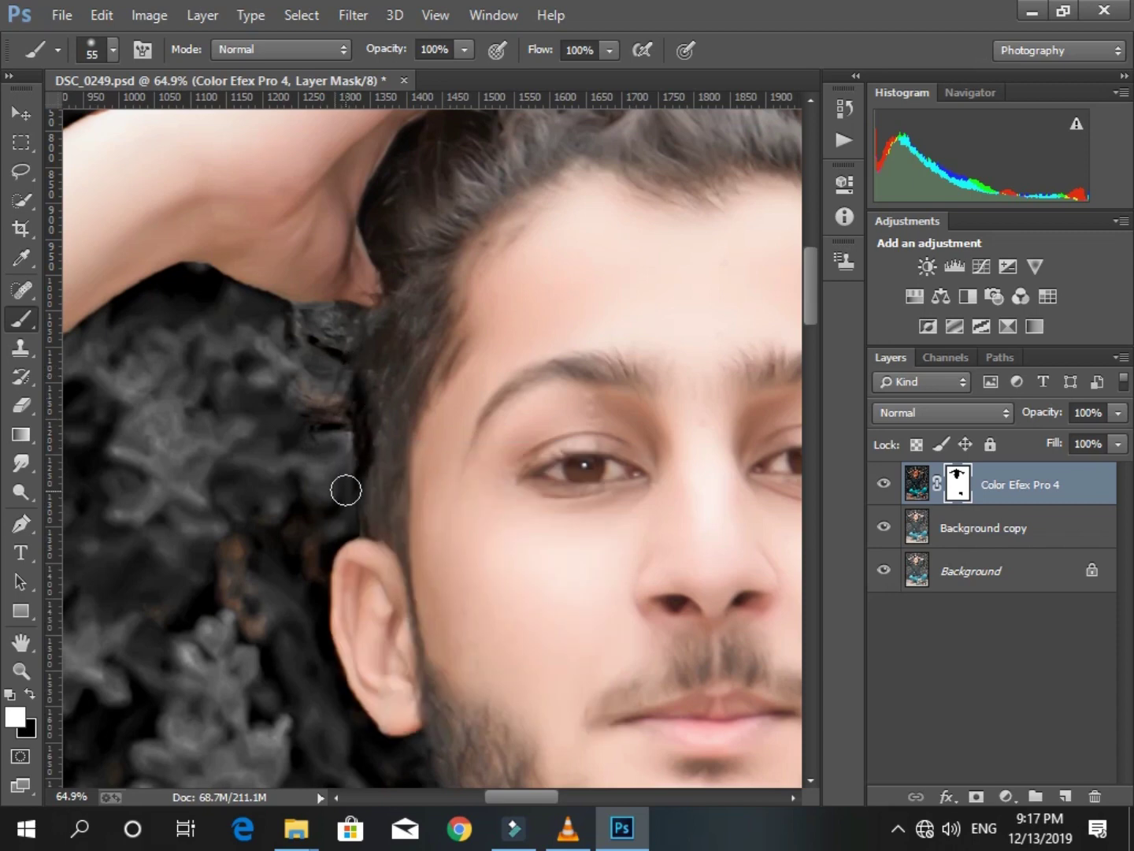
left_click(21, 405)
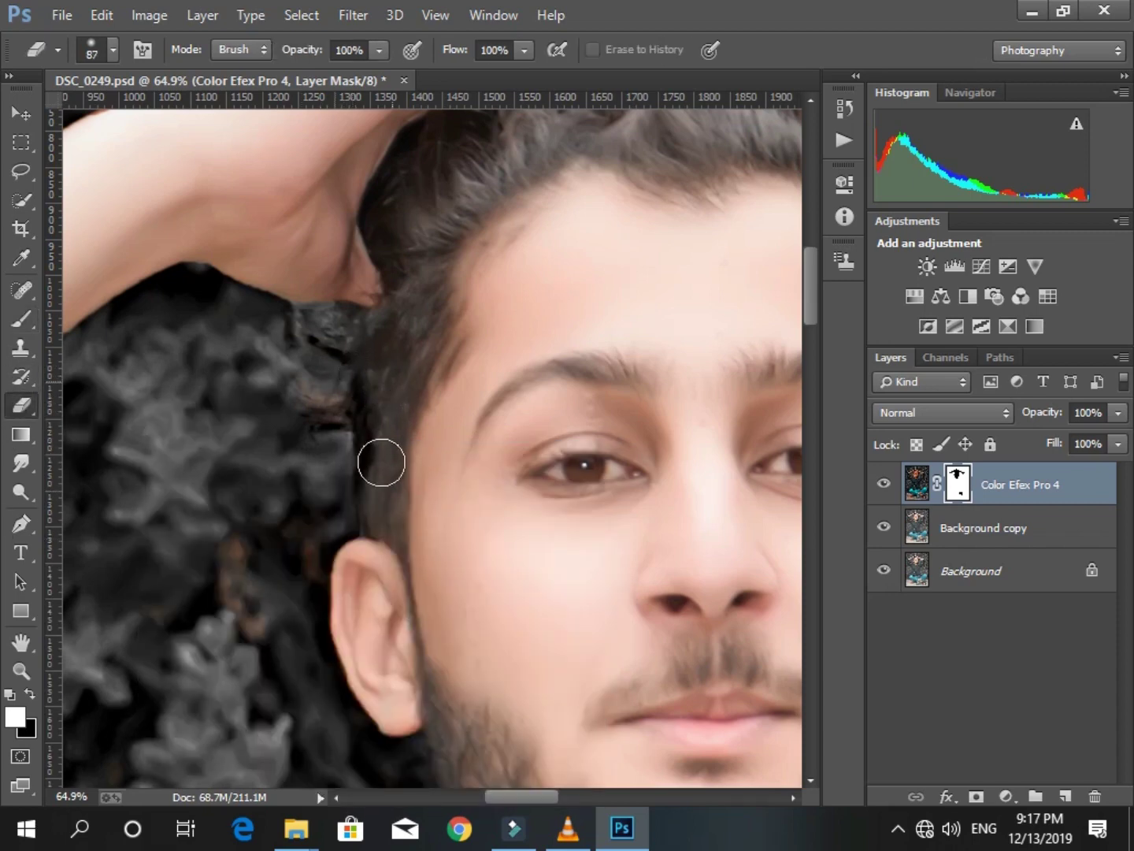
right_click(404, 323)
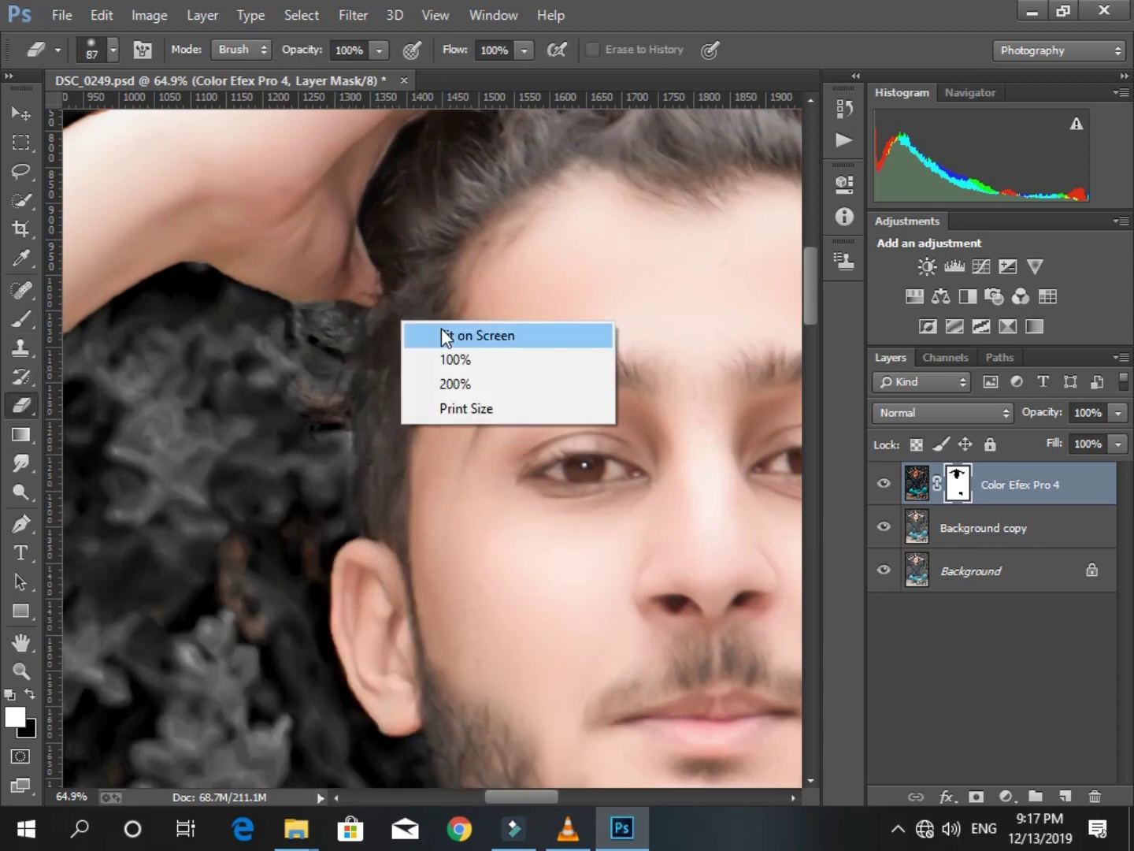
left_click(441, 328)
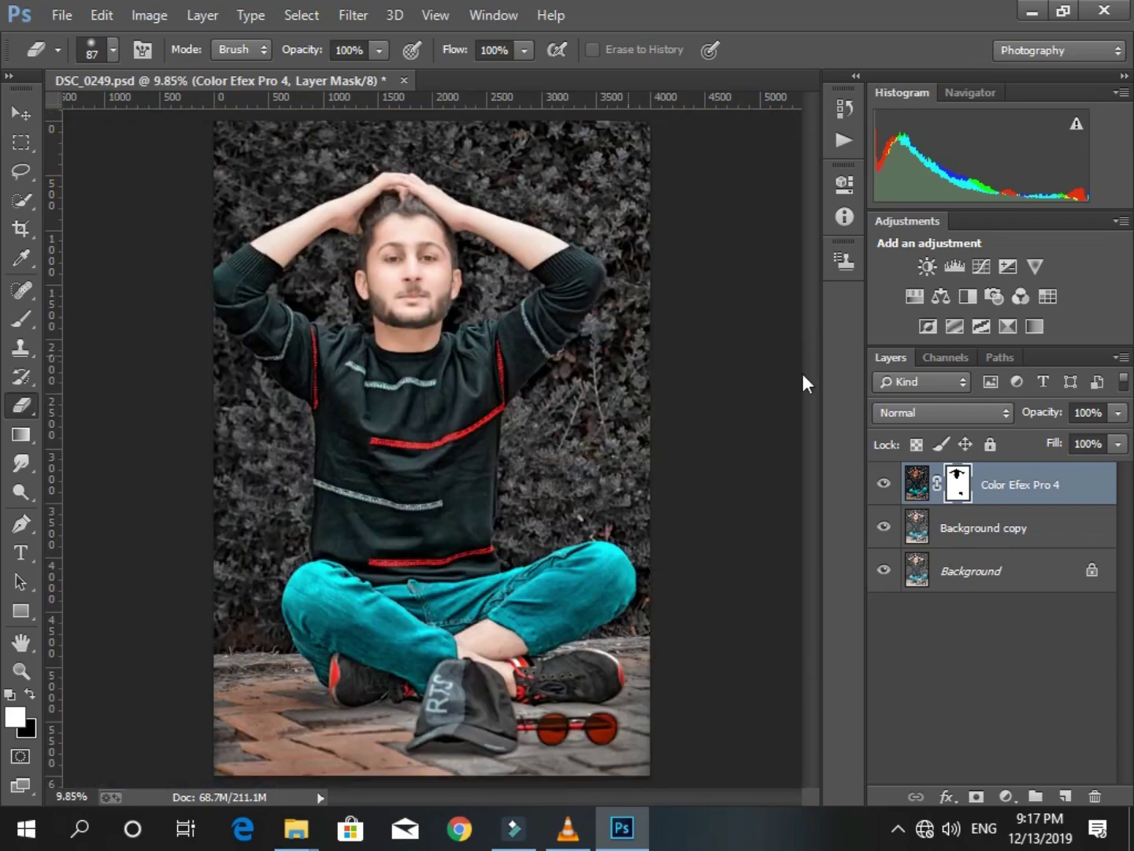
Flatten the image, duplicate Background, and zoom in on the man's upper body.
left_click(1119, 357)
left_click(946, 686)
left_click_drag(1008, 488, 1075, 794)
key("z")
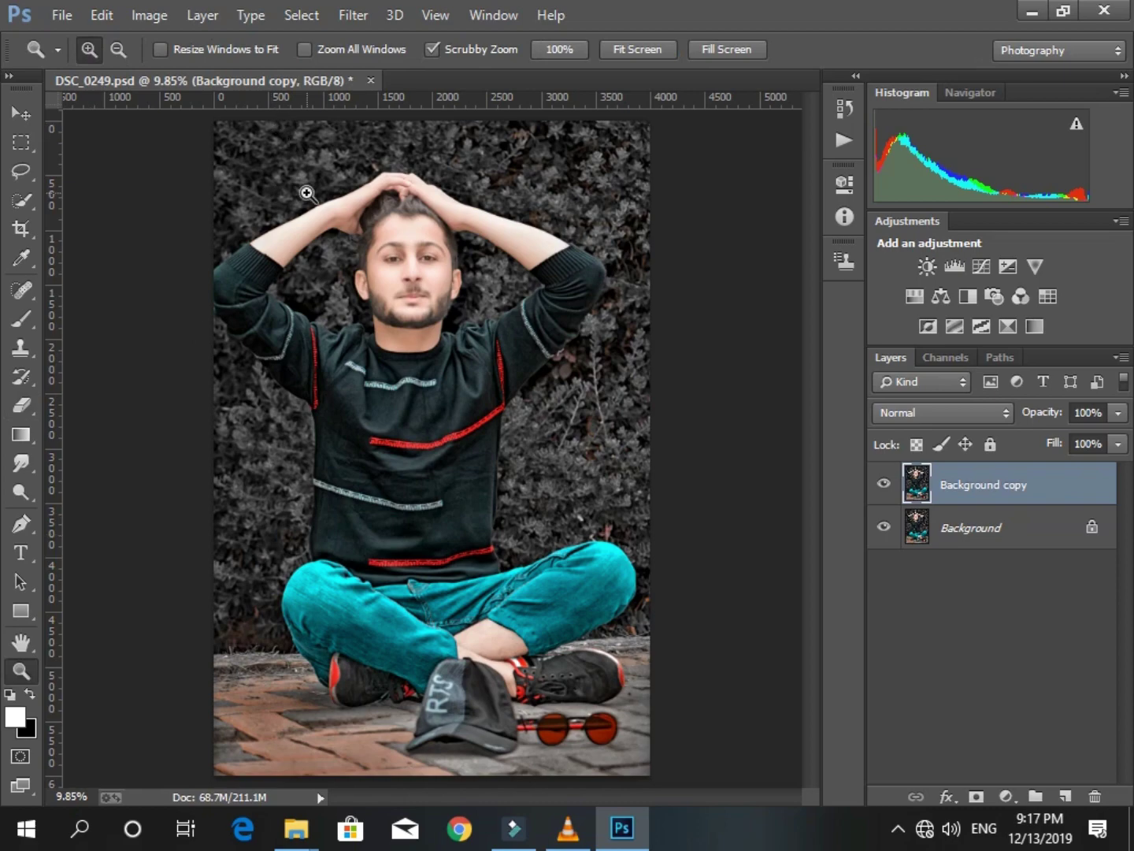
left_click_drag(234, 144, 251, 199)
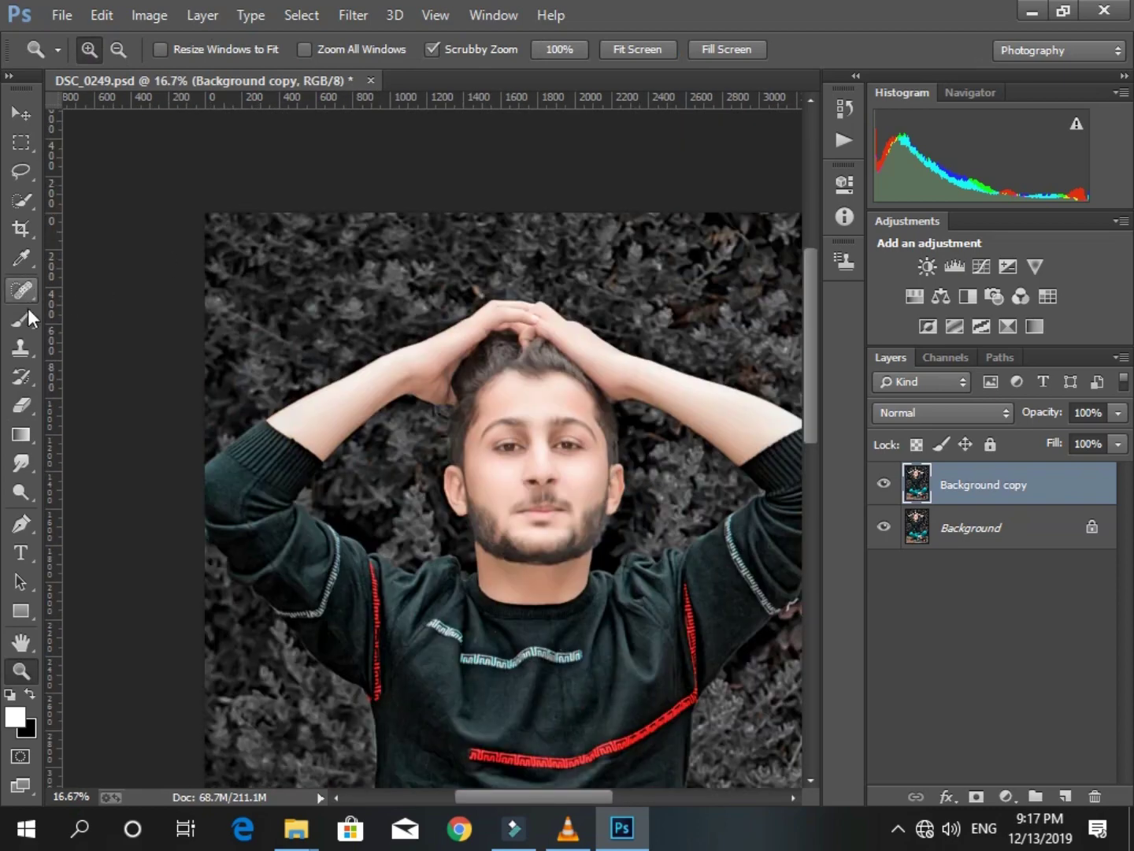
Quick-select the background around the man, including around the head and raised arm.
left_click(23, 200)
mouse_move(351, 266)
left_mouse_down()
mouse_move(635, 387)
mouse_move(635, 764)
mouse_move(563, 467)
mouse_move(414, 341)
left_mouse_up()
left_click_drag(71, 338, 755, 389)
left_click(519, 466)
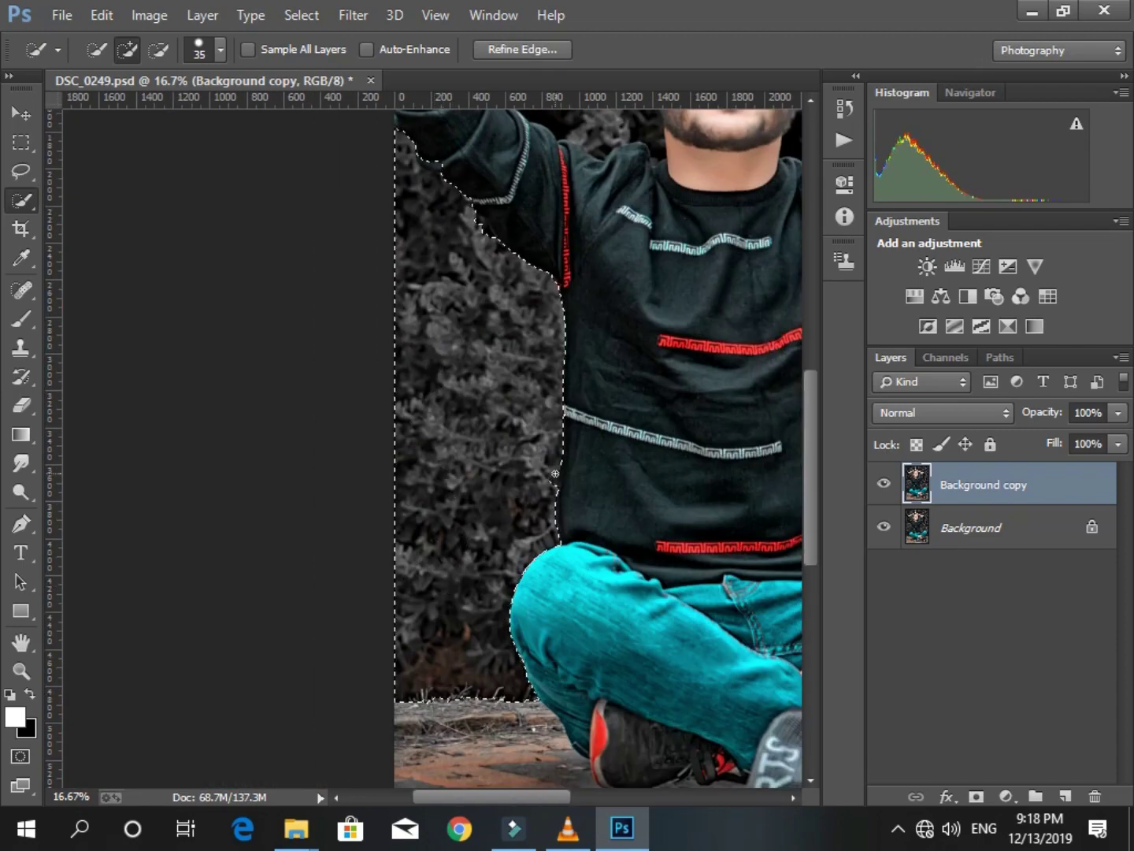
scroll(484, 261, "up", 5)
left_click_drag(645, 224, 694, 223)
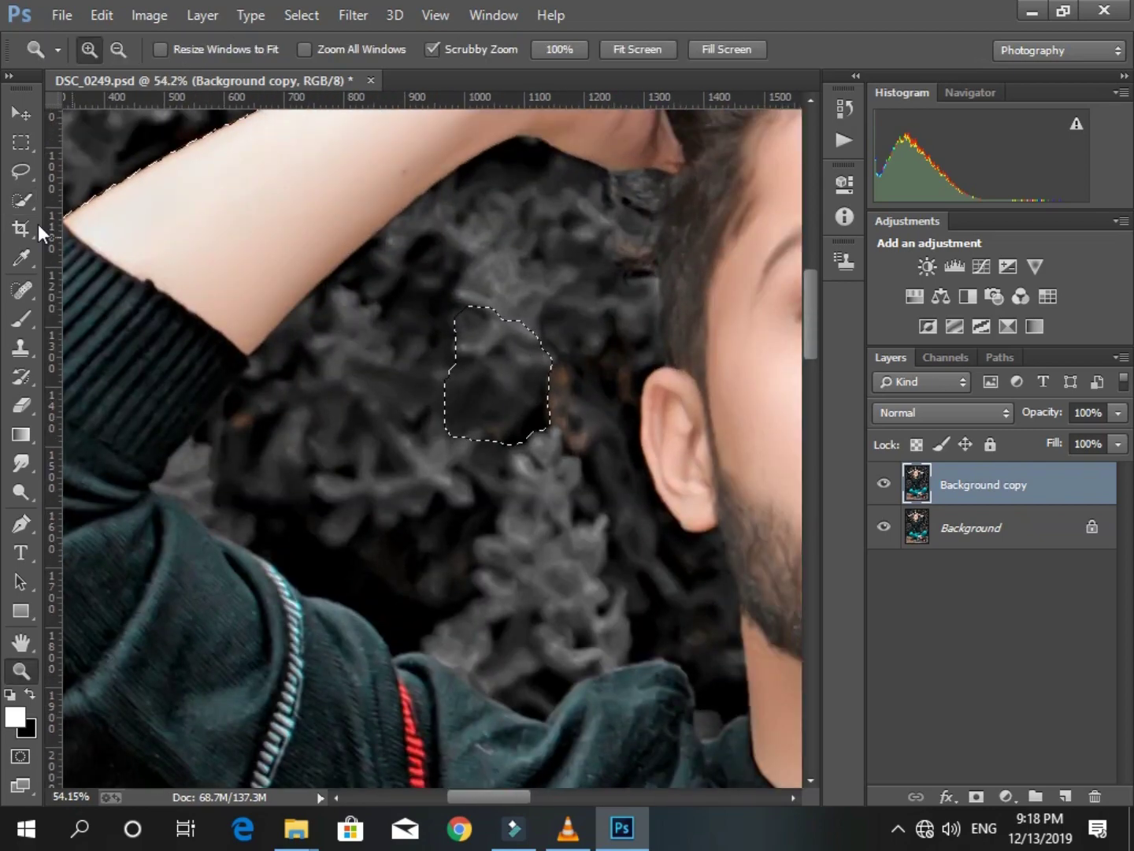
left_click_drag(551, 244, 535, 393)
left_click_drag(560, 516, 579, 440)
Invert the selection onto the man and refine its edge near the head.
right_click(513, 340)
left_click(575, 380)
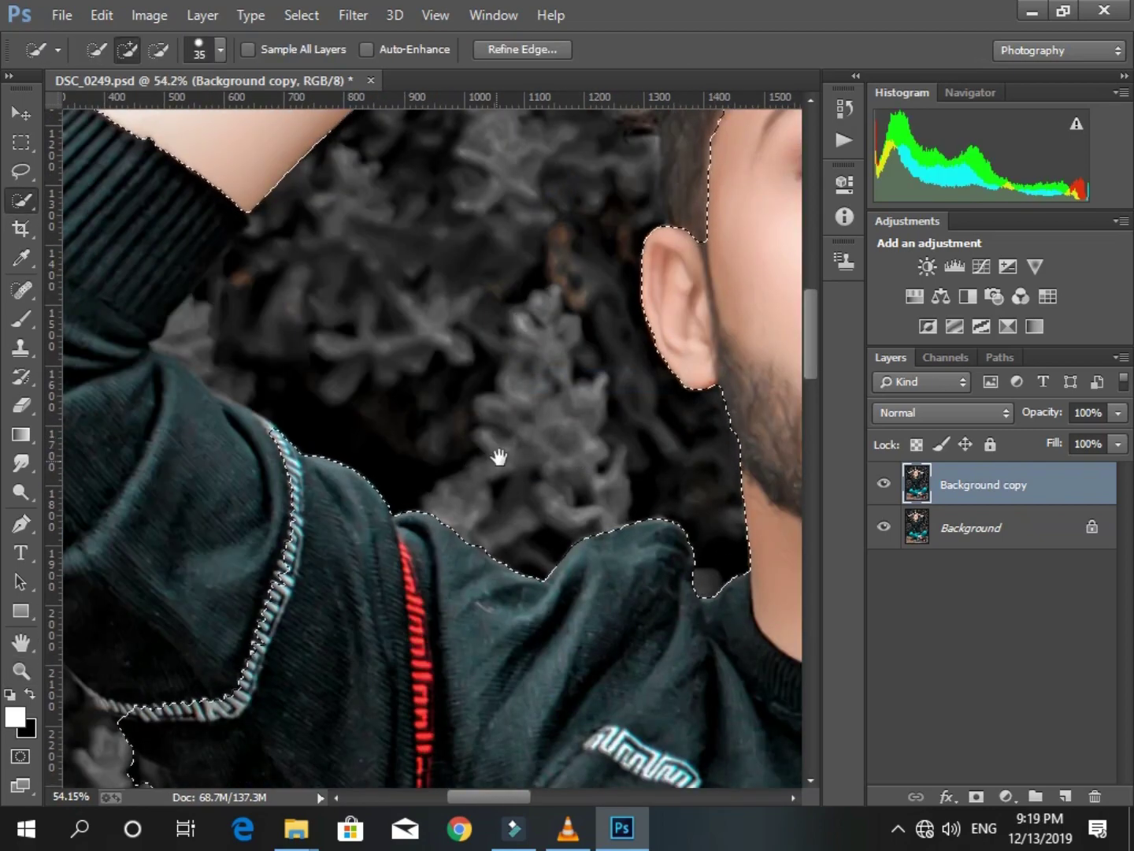
scroll(365, 324, "down", 5)
scroll(364, 323, "right", 3)
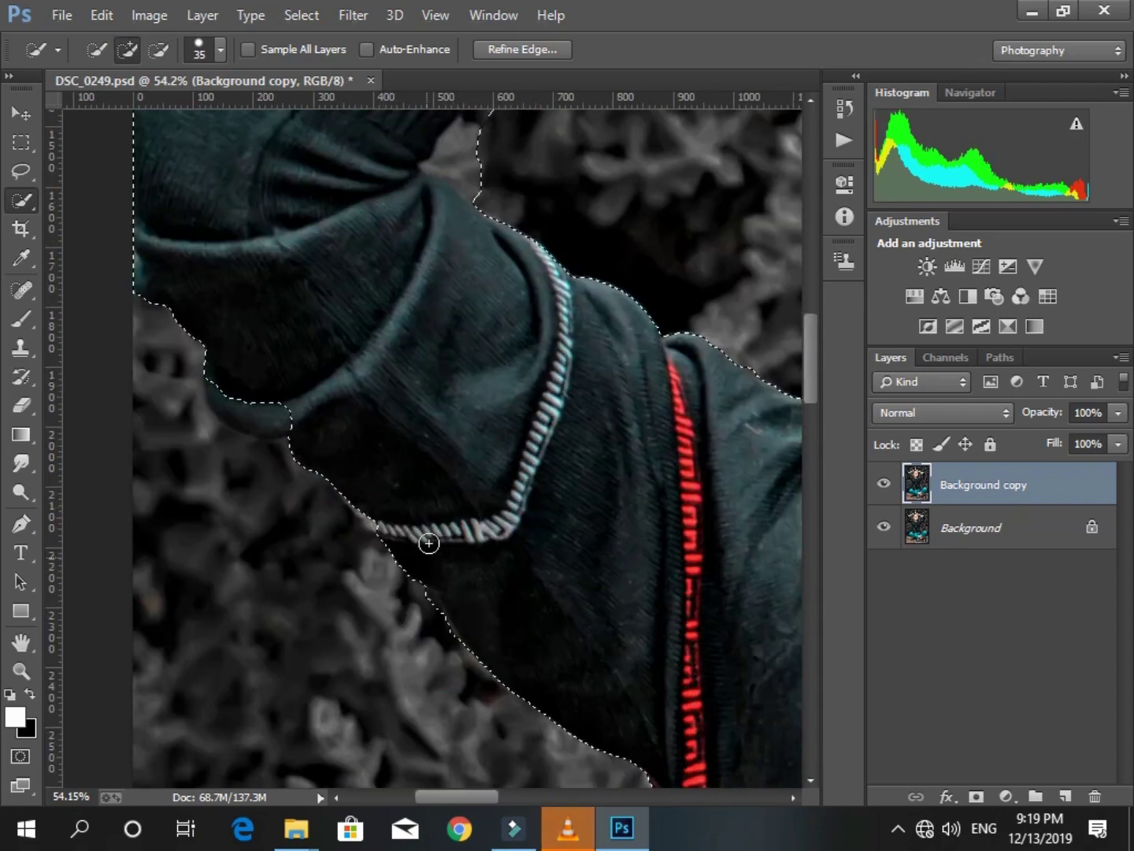
key("alt")
scroll(476, 249, "up", 5)
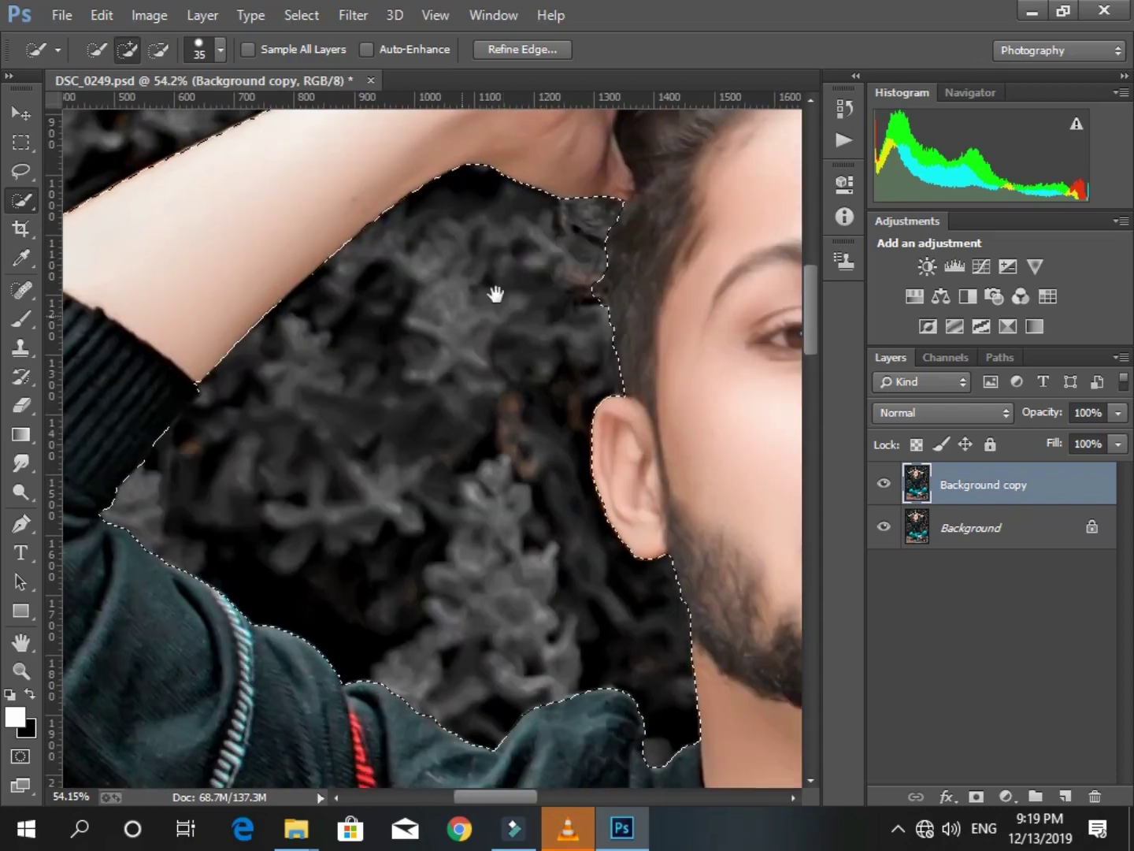
scroll(492, 289, "right", 5)
left_click_drag(411, 406, 474, 478)
mouse_move(398, 376)
left_mouse_down()
mouse_move(508, 395)
mouse_move(551, 479)
left_mouse_up()
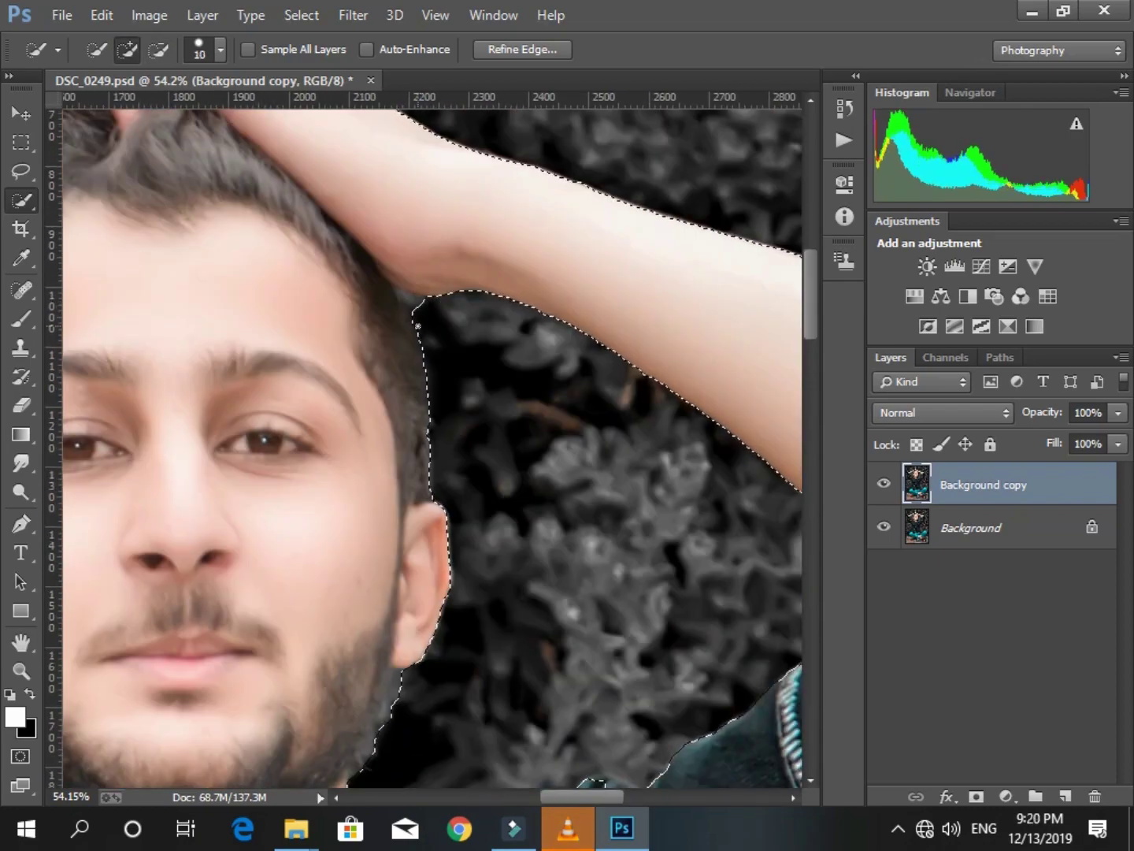
scroll(551, 480, "down", 5)
key("bracketleft")
key("bracketleft")
key("bracketleft")
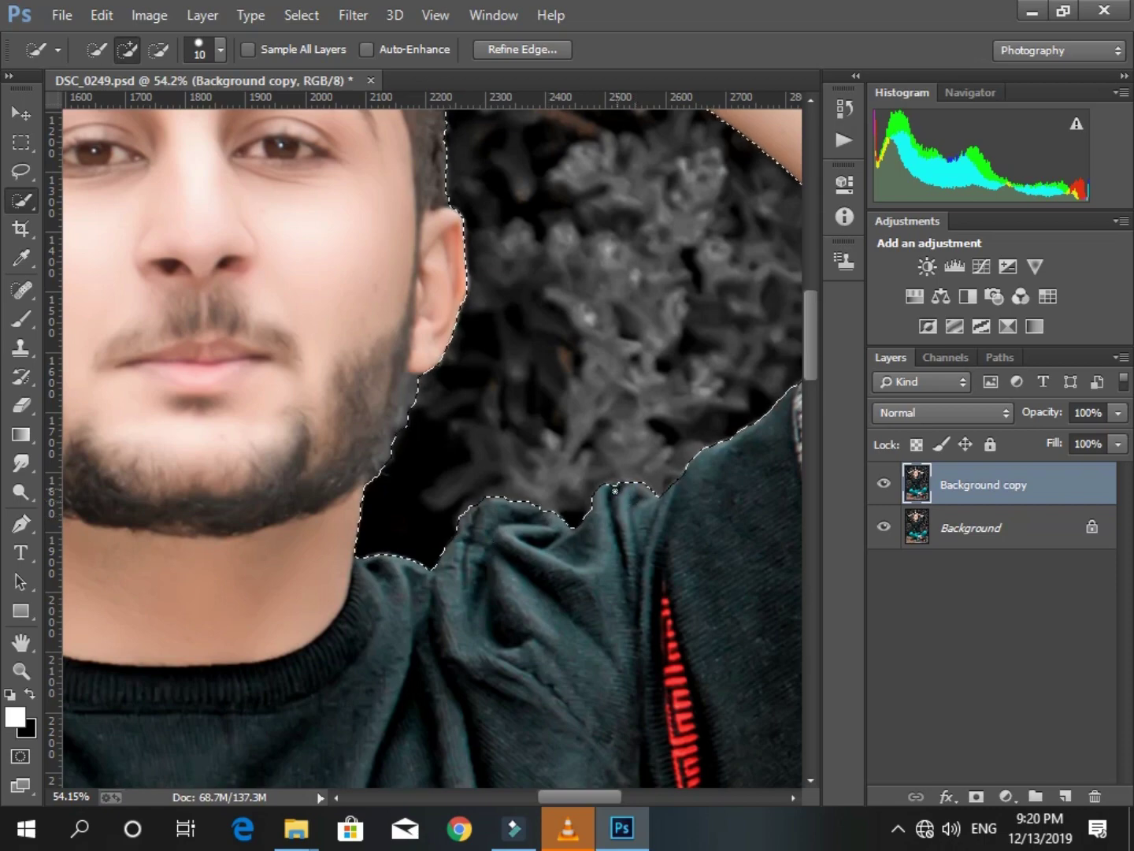
Invert back to the background and copy it onto a new Layer 1 via Layer Via Copy.
right_click(559, 329)
left_click(583, 339)
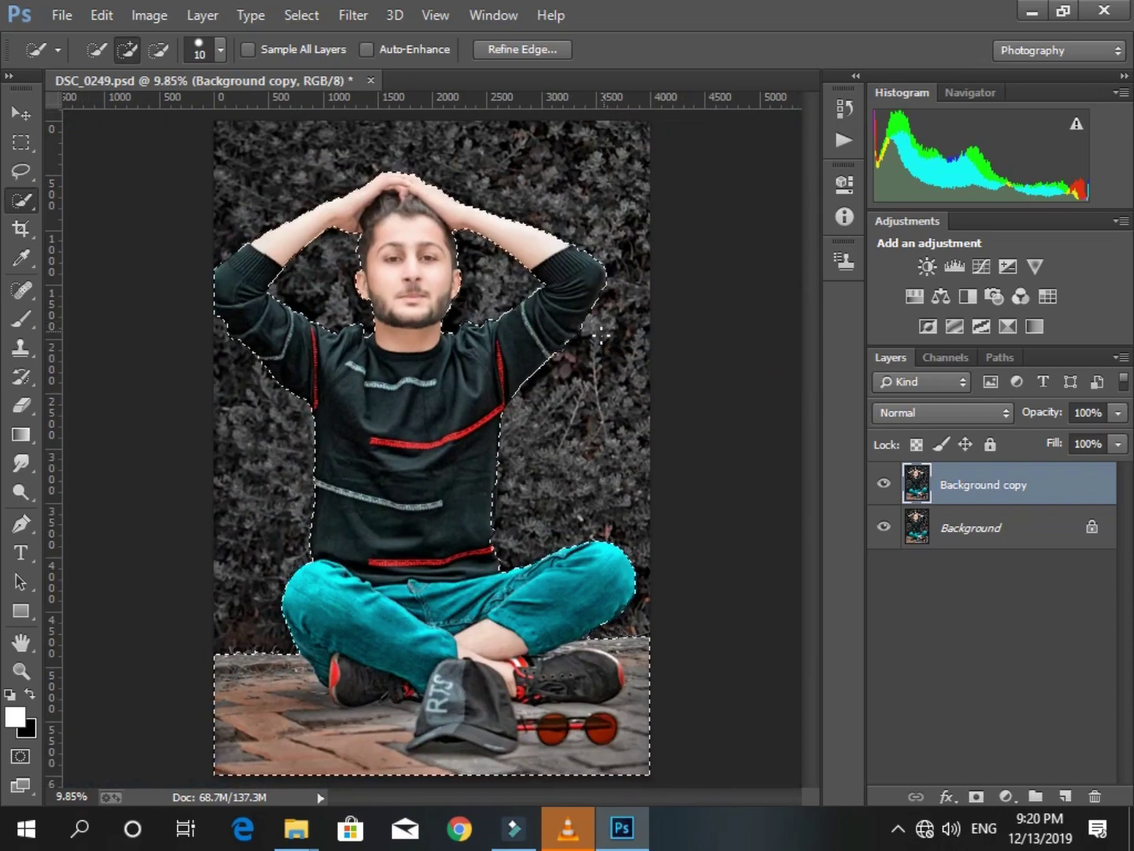
right_click(553, 339)
left_click(623, 374)
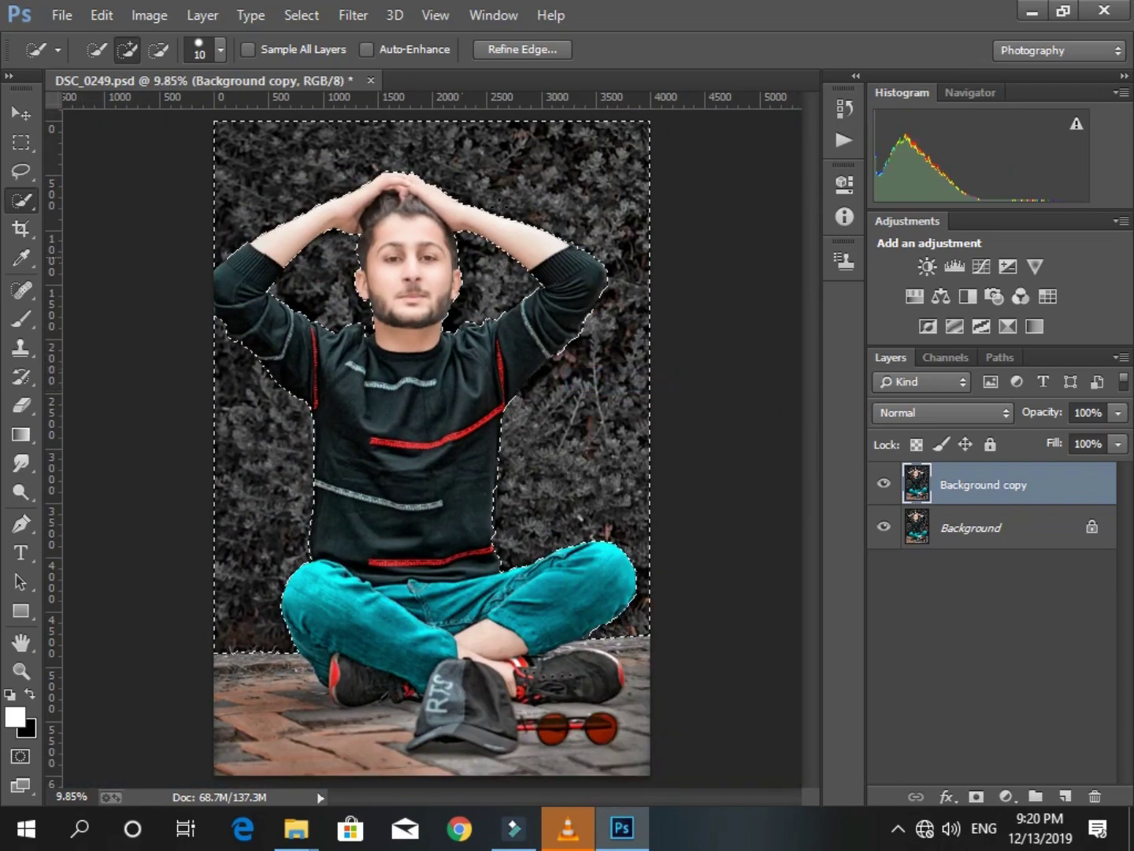
right_click(502, 188)
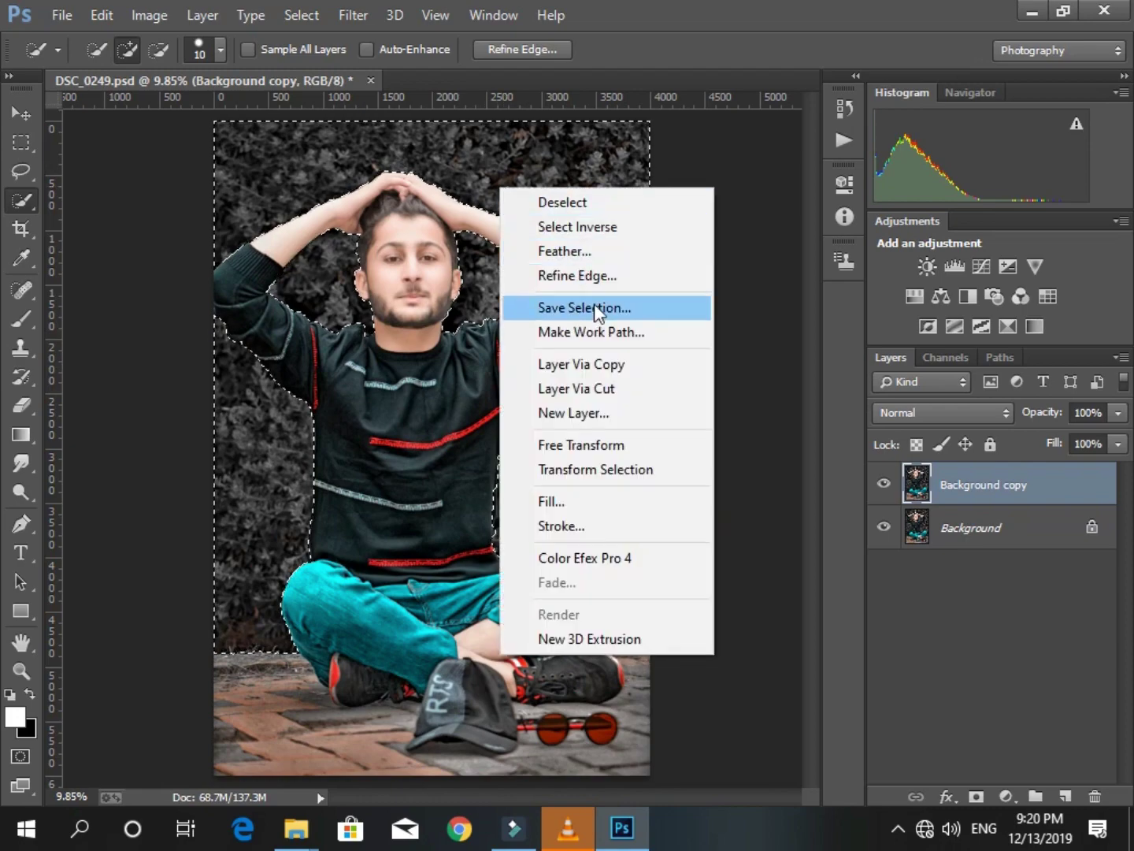
left_click(605, 364)
Apply a Lens Blur with Radius 77 to the copied background on Layer 1.
left_click(353, 15)
mouse_move(486, 280)
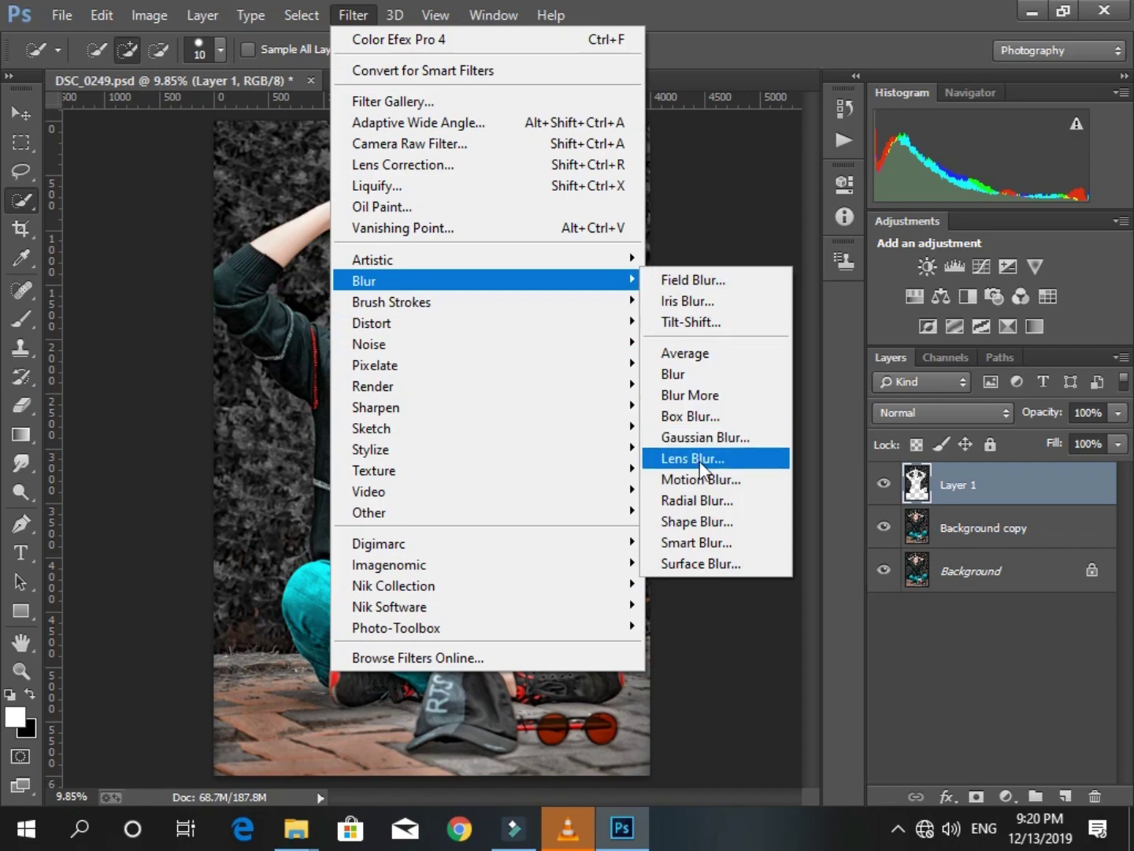
left_click(699, 459)
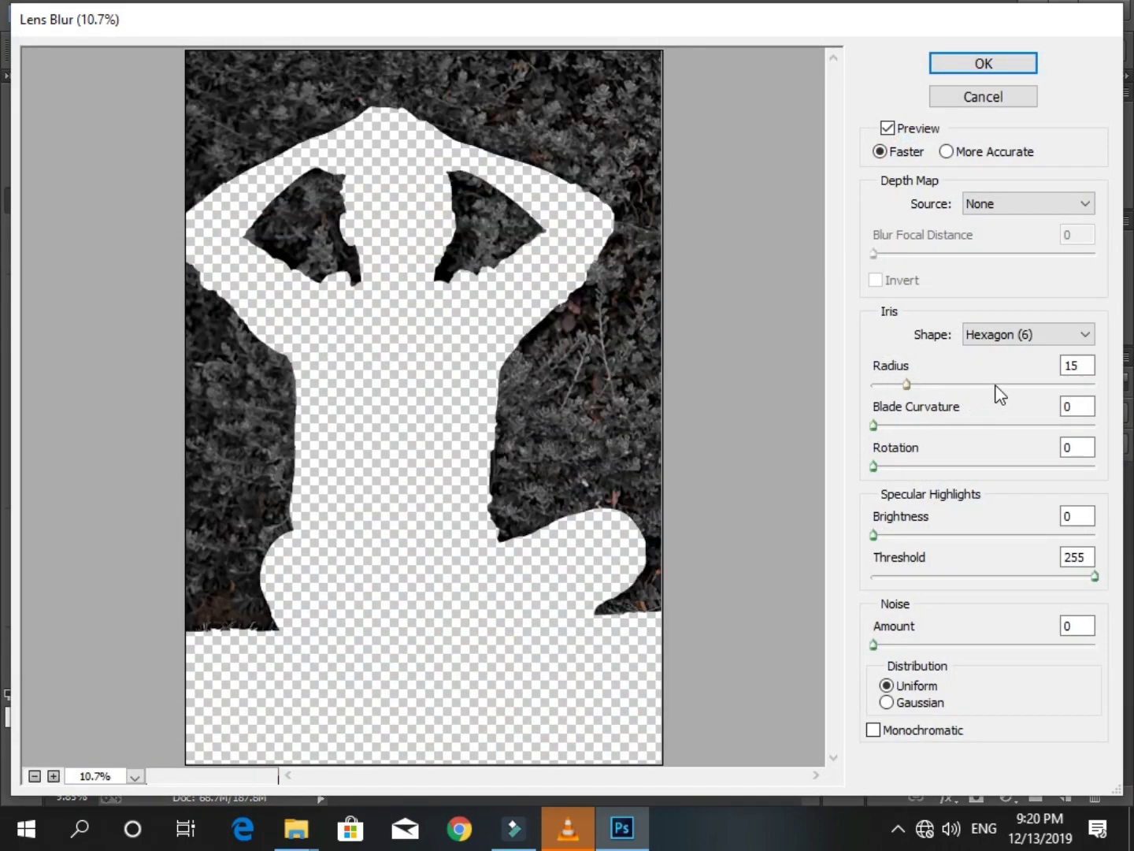
left_click(999, 384)
left_click(1023, 384)
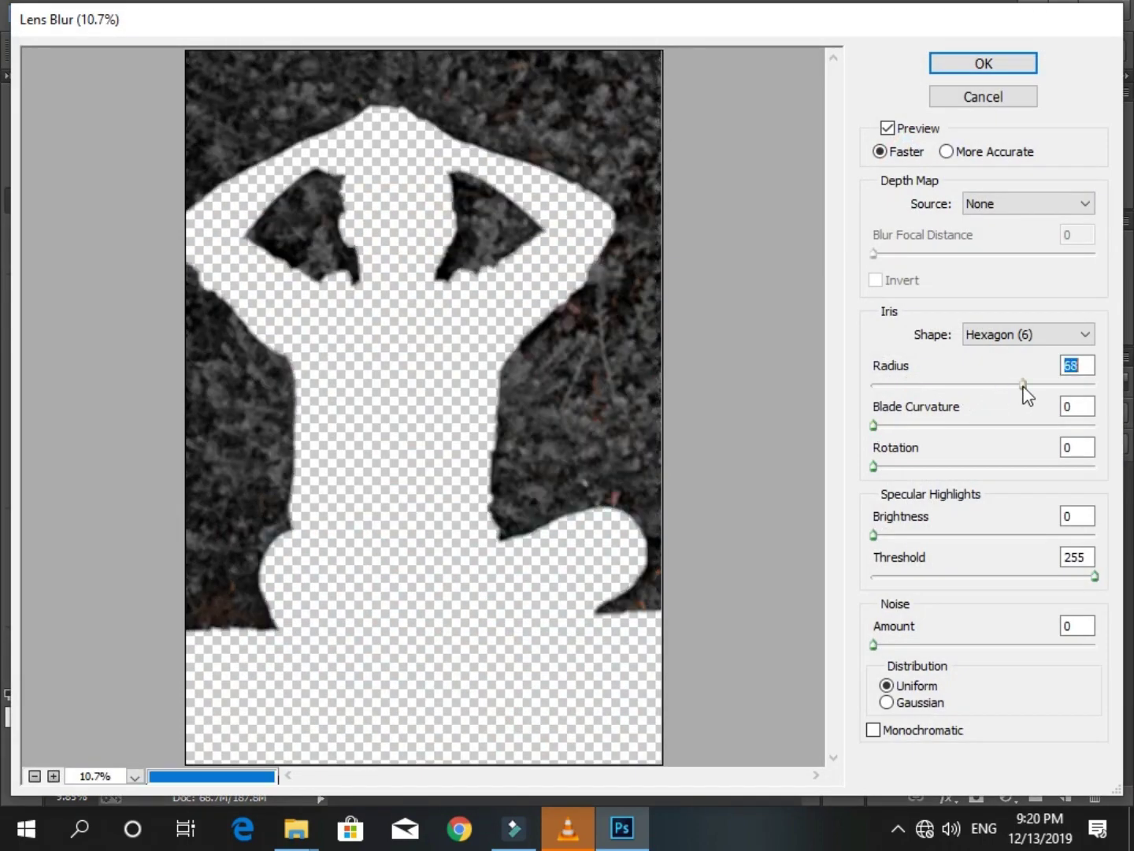
left_click(1043, 385)
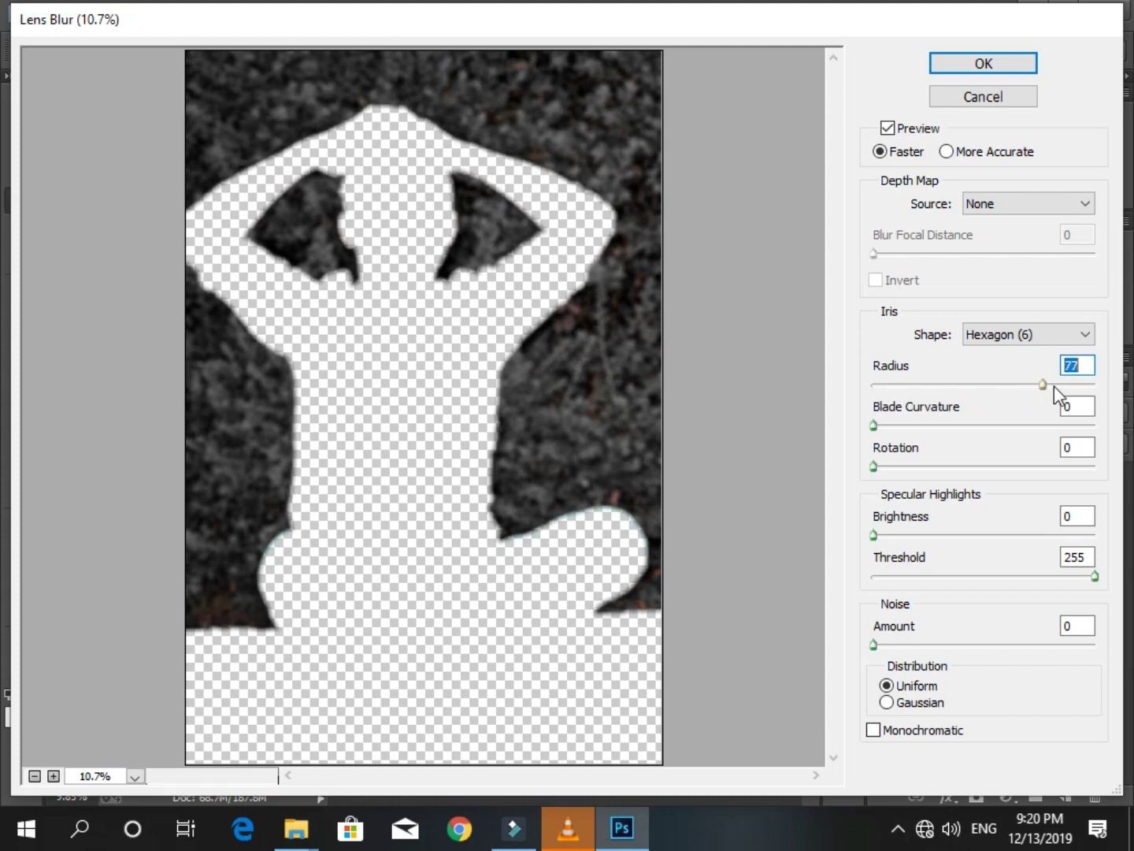
key("Return")
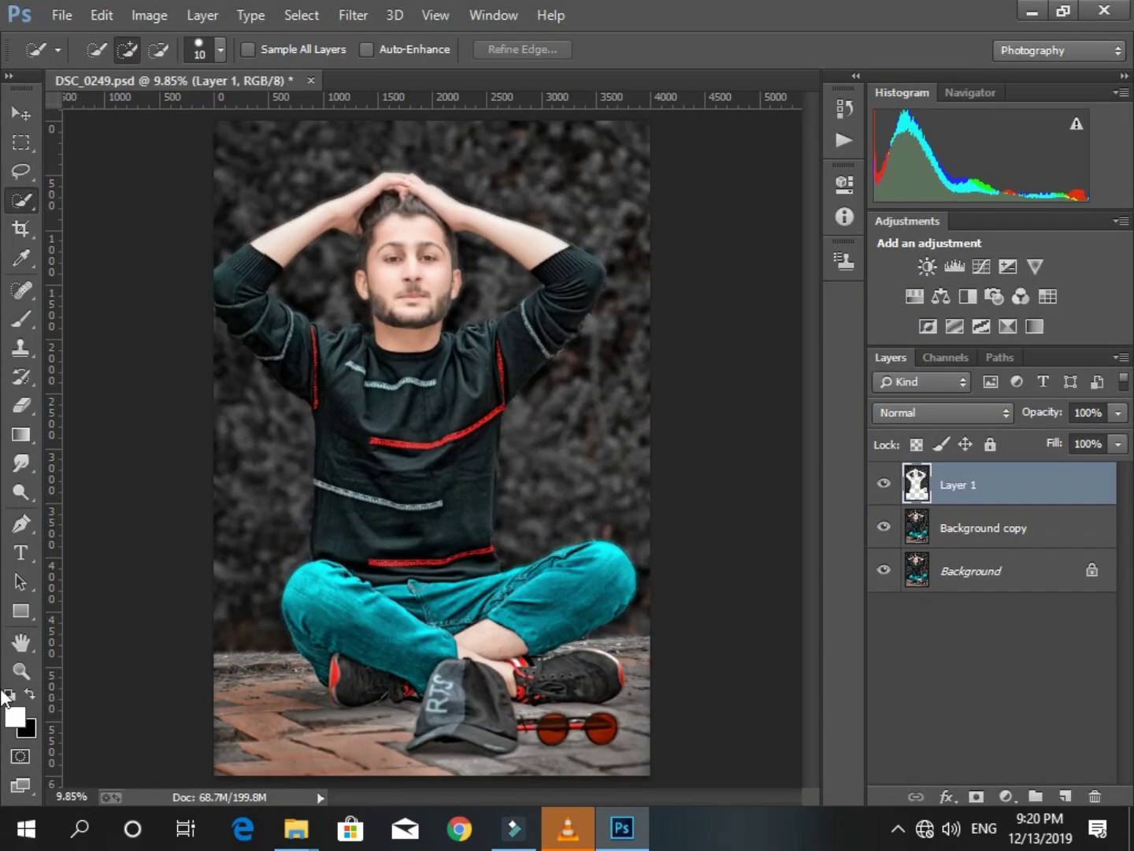
Zoom in on the man's face and add a layer mask to Layer 1.
left_click(21, 670)
left_click(323, 248)
left_click(357, 250)
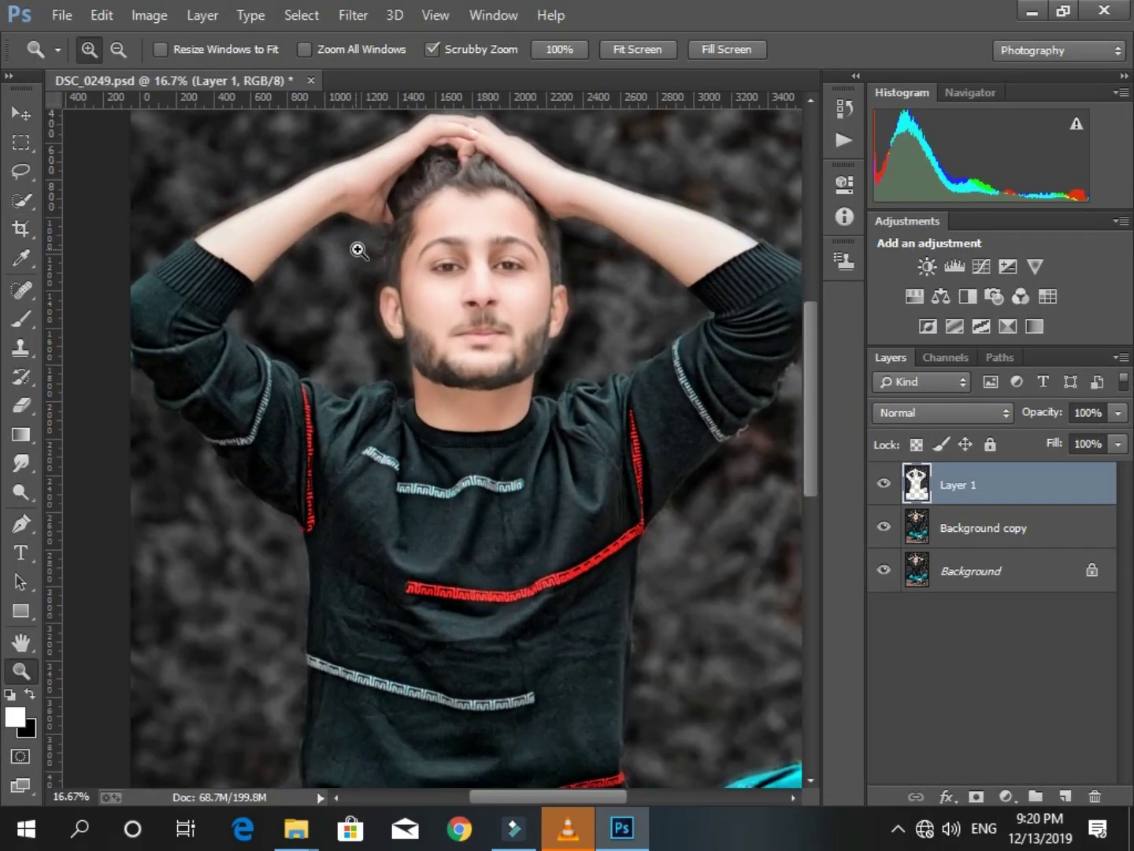
left_click(394, 259)
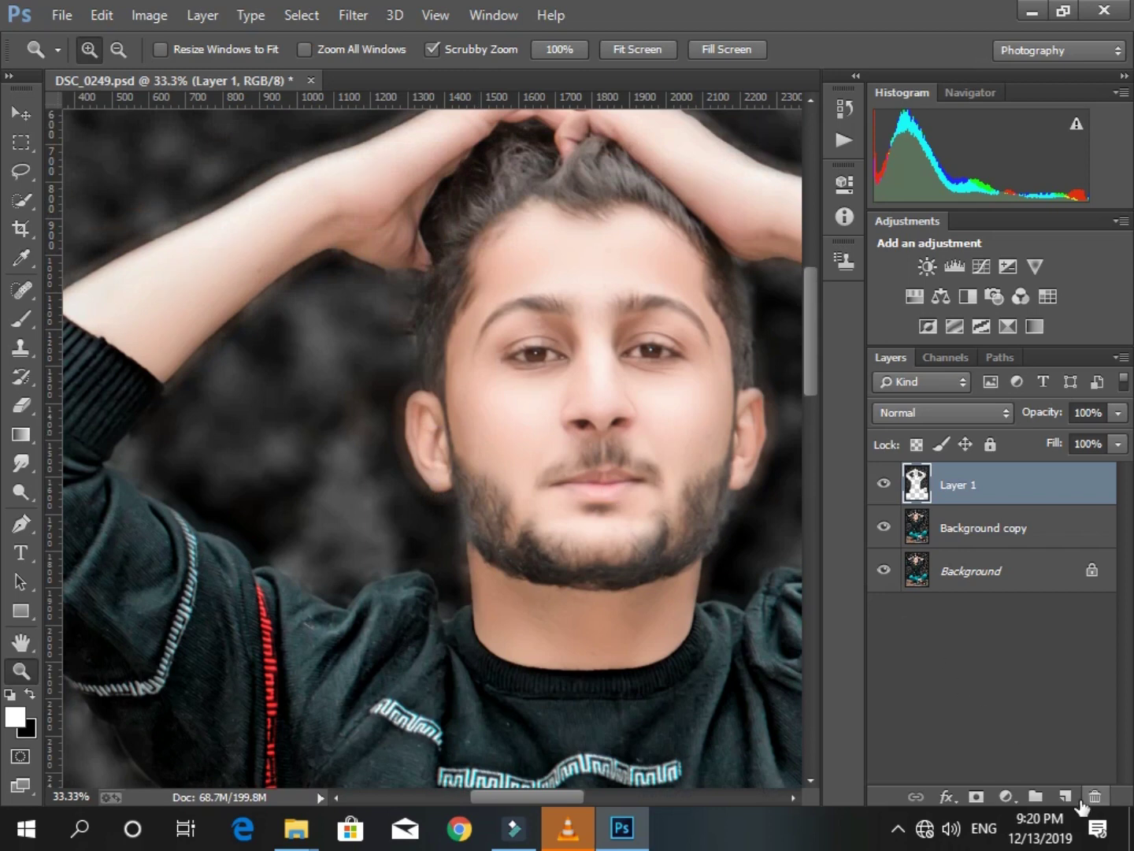
left_click(1068, 797)
left_click(1096, 797)
left_click(976, 797)
Erase the blur halo on the mask along both jaws and the right temple with a 167 px brush.
left_click(21, 406)
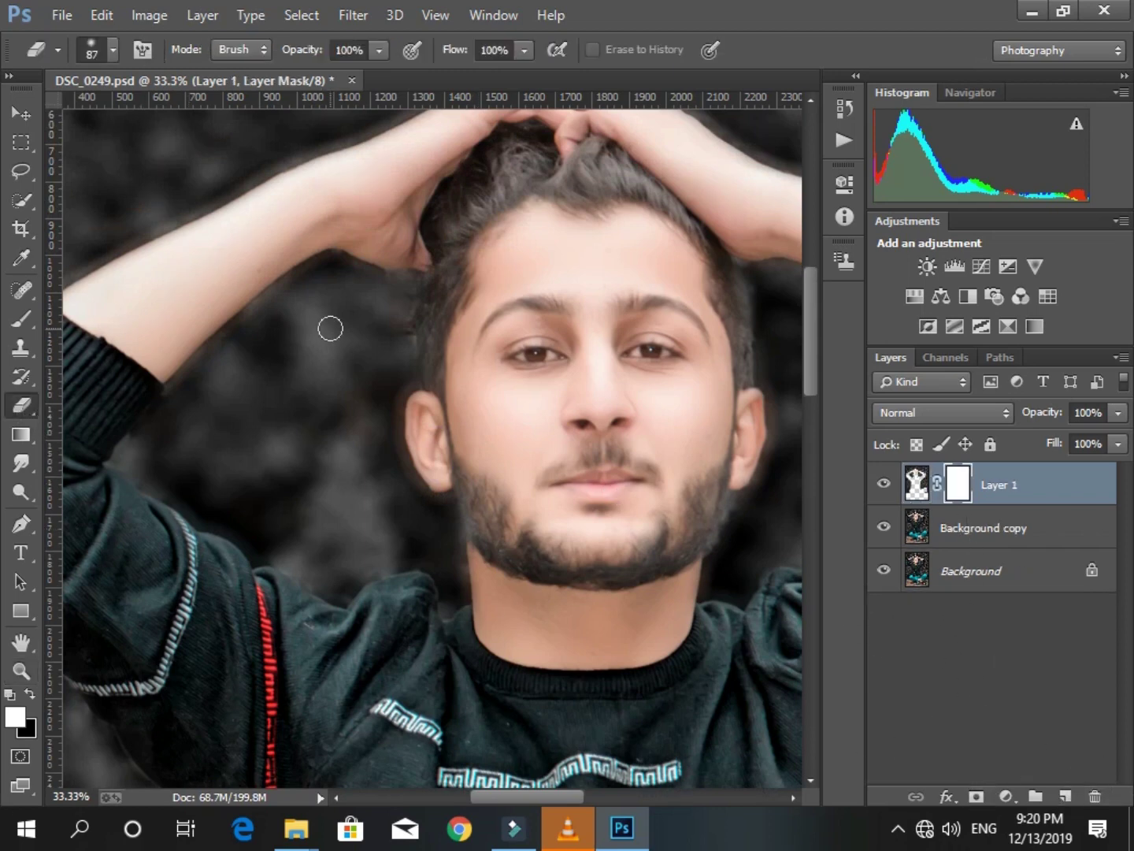
right_click(504, 253)
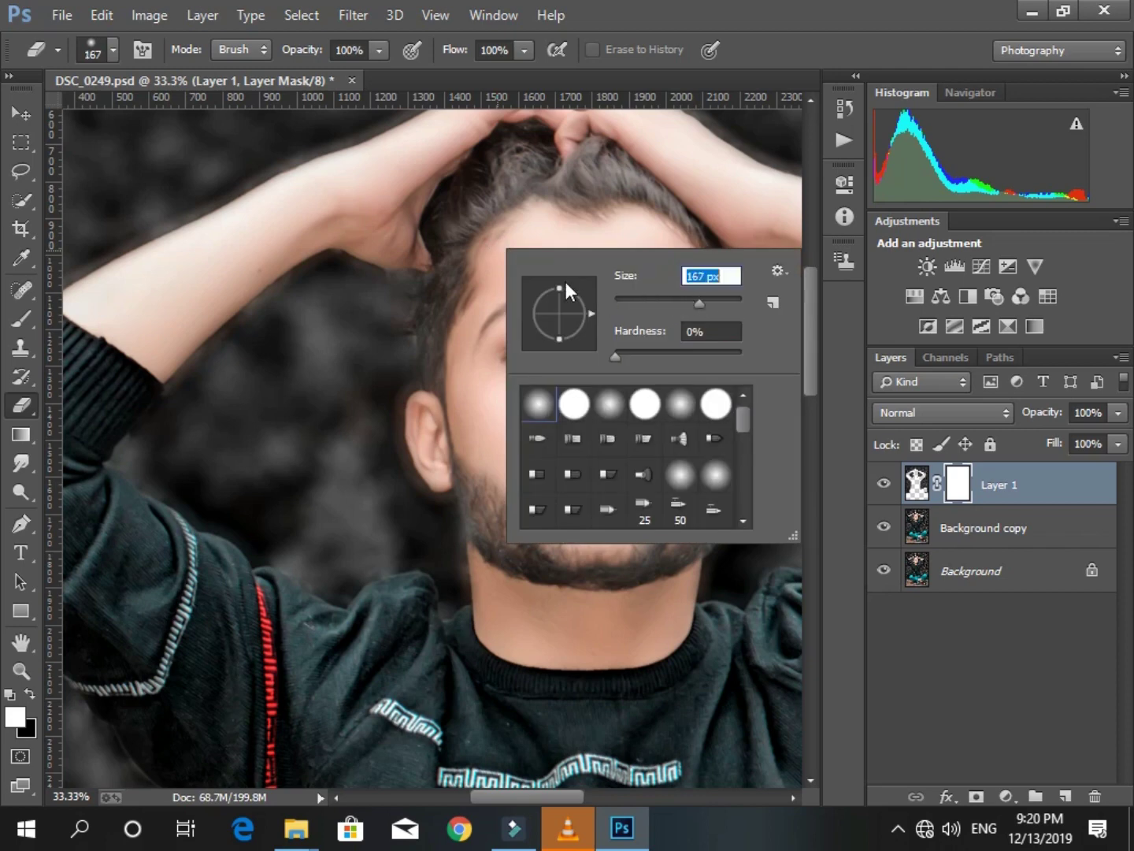
key("Return")
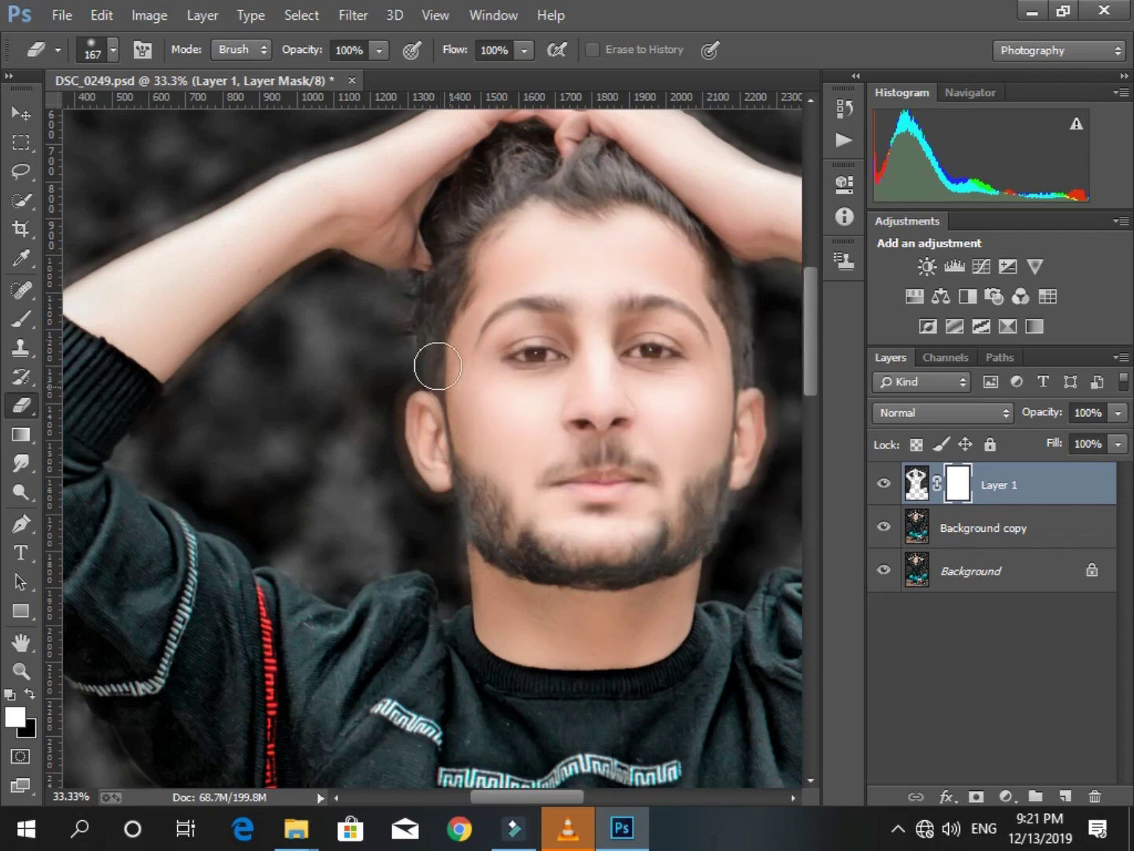
left_click_drag(481, 499, 494, 552)
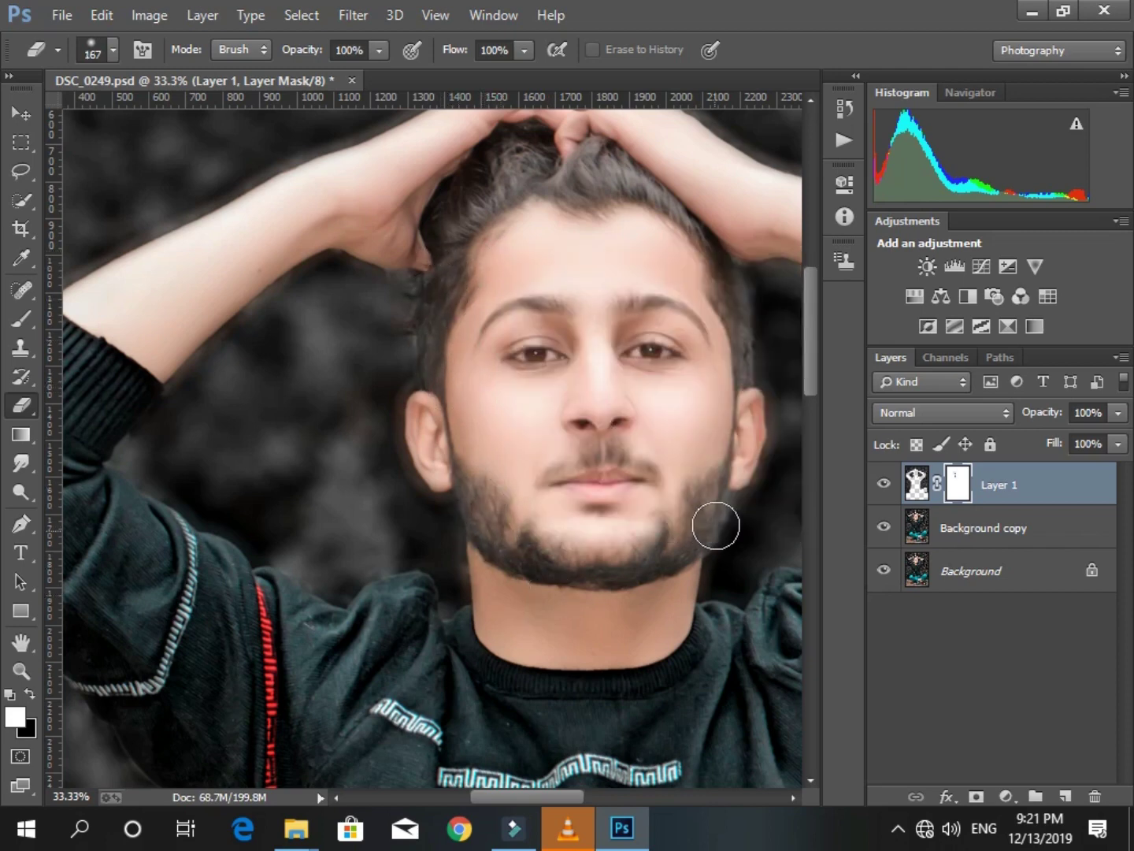
left_click_drag(716, 525, 688, 524)
scroll(693, 473, "up", 2)
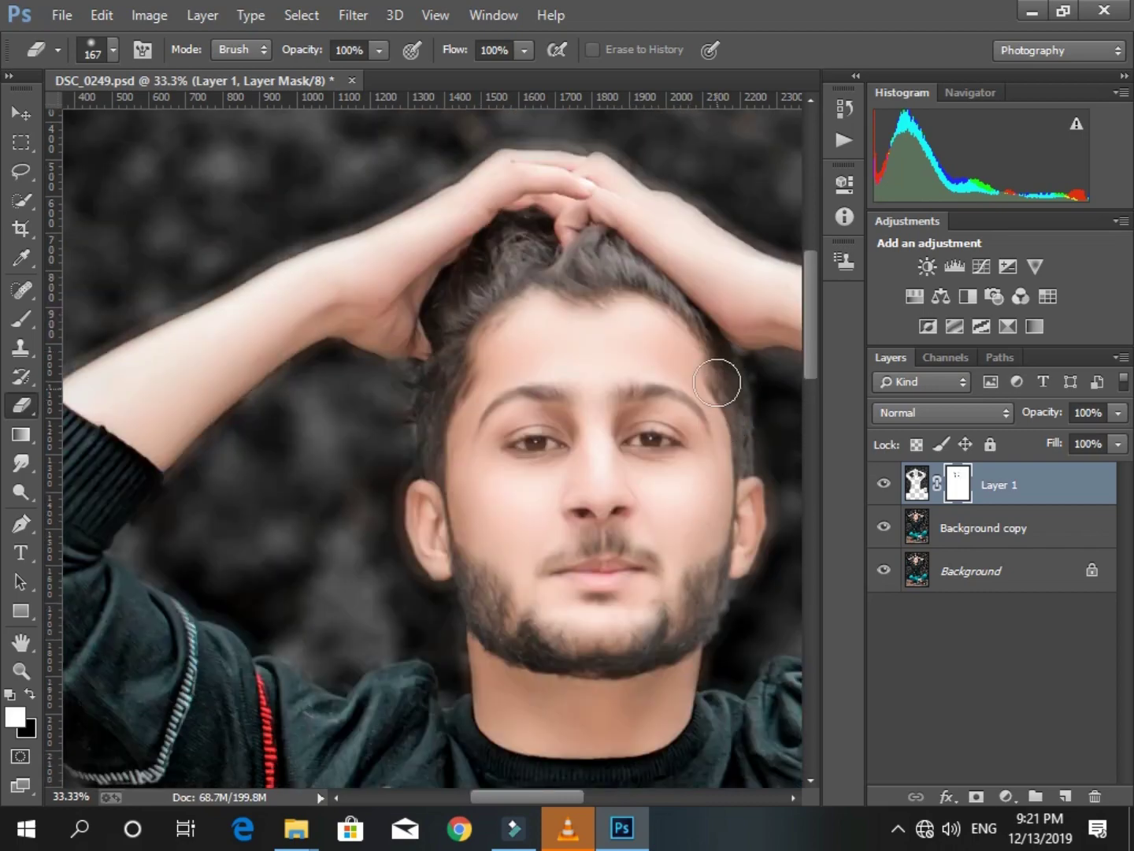
left_click_drag(717, 382, 699, 501)
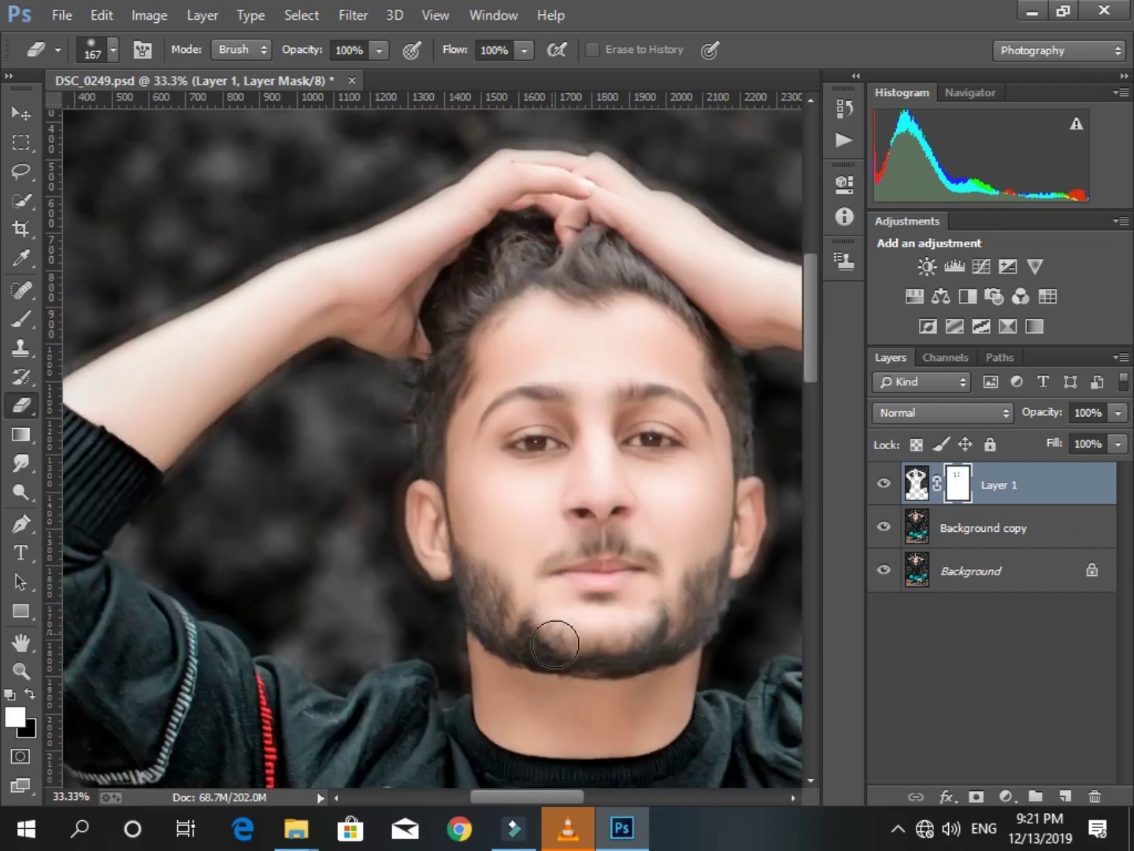
scroll(556, 633, "down", 3)
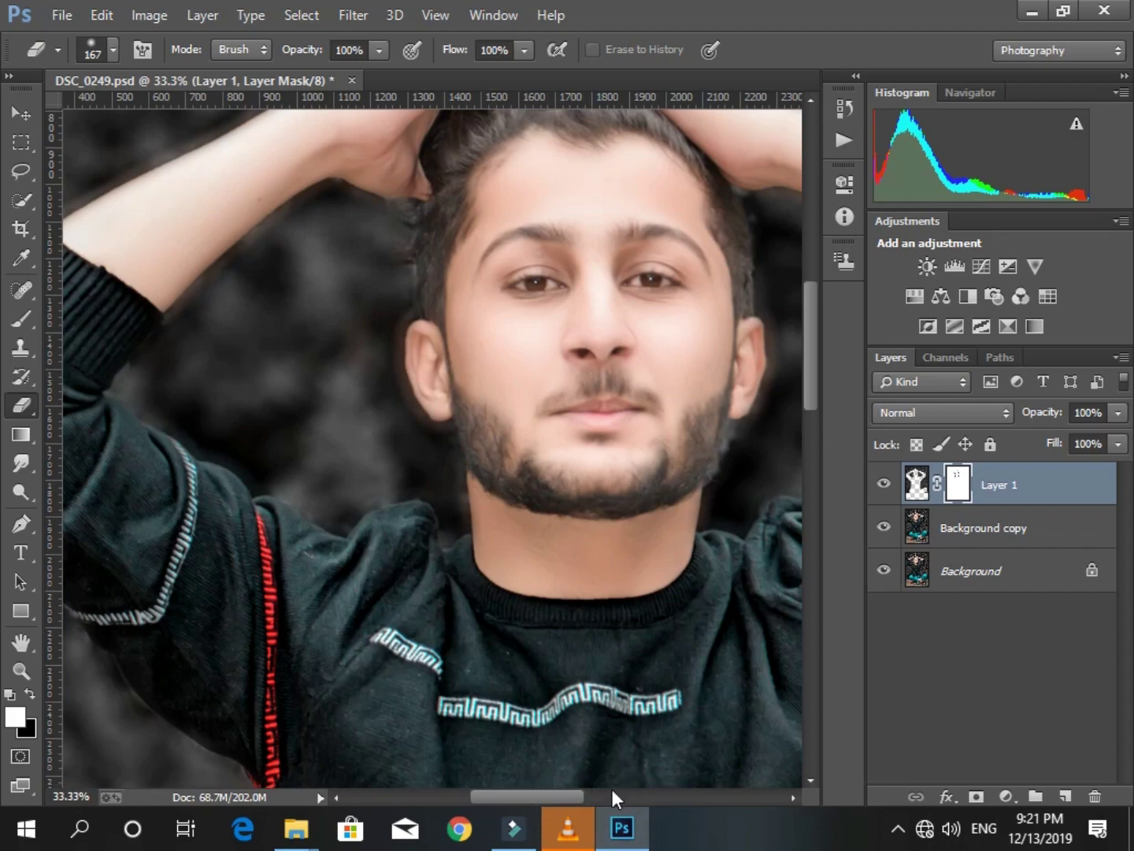
left_click_drag(559, 796, 642, 790)
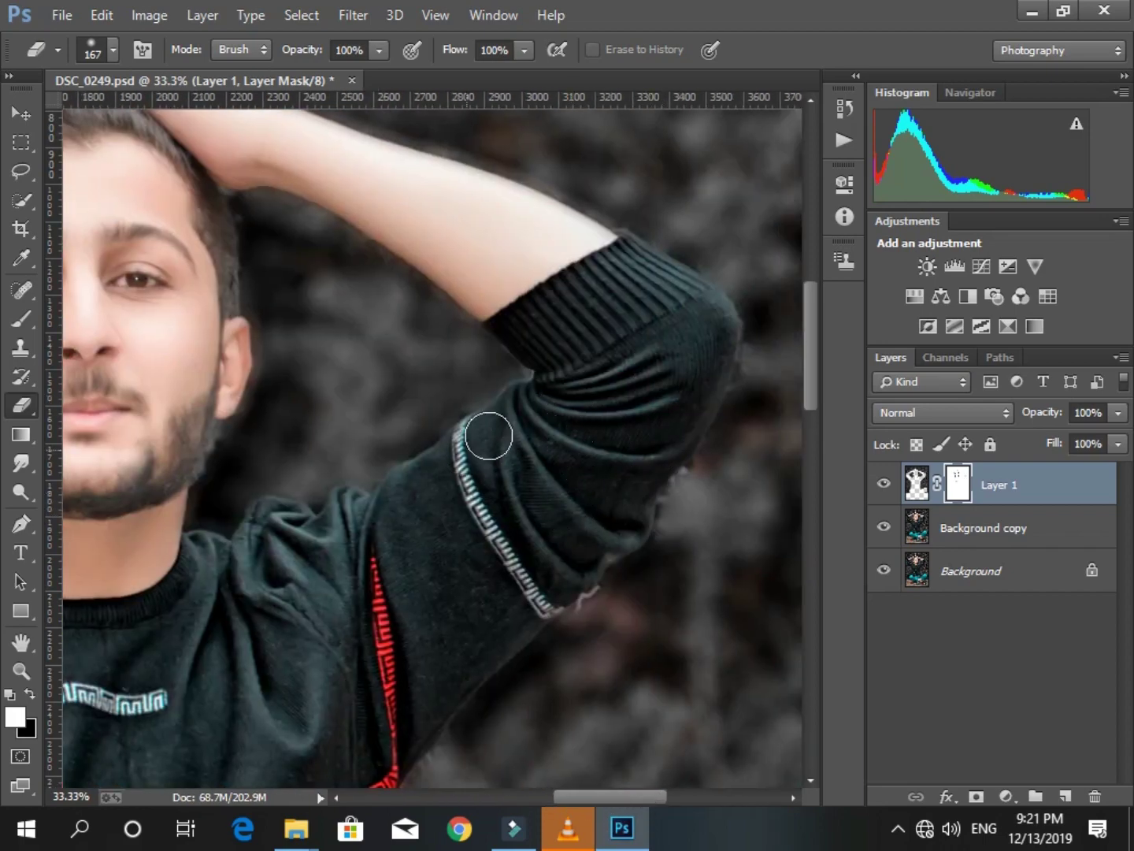
Scroll over the sweater and jeans edges, then zoom out to fit the whole photo at 9.85%.
scroll(293, 620, "down", 2)
scroll(295, 621, "down", 4)
scroll(283, 689, "down", 4)
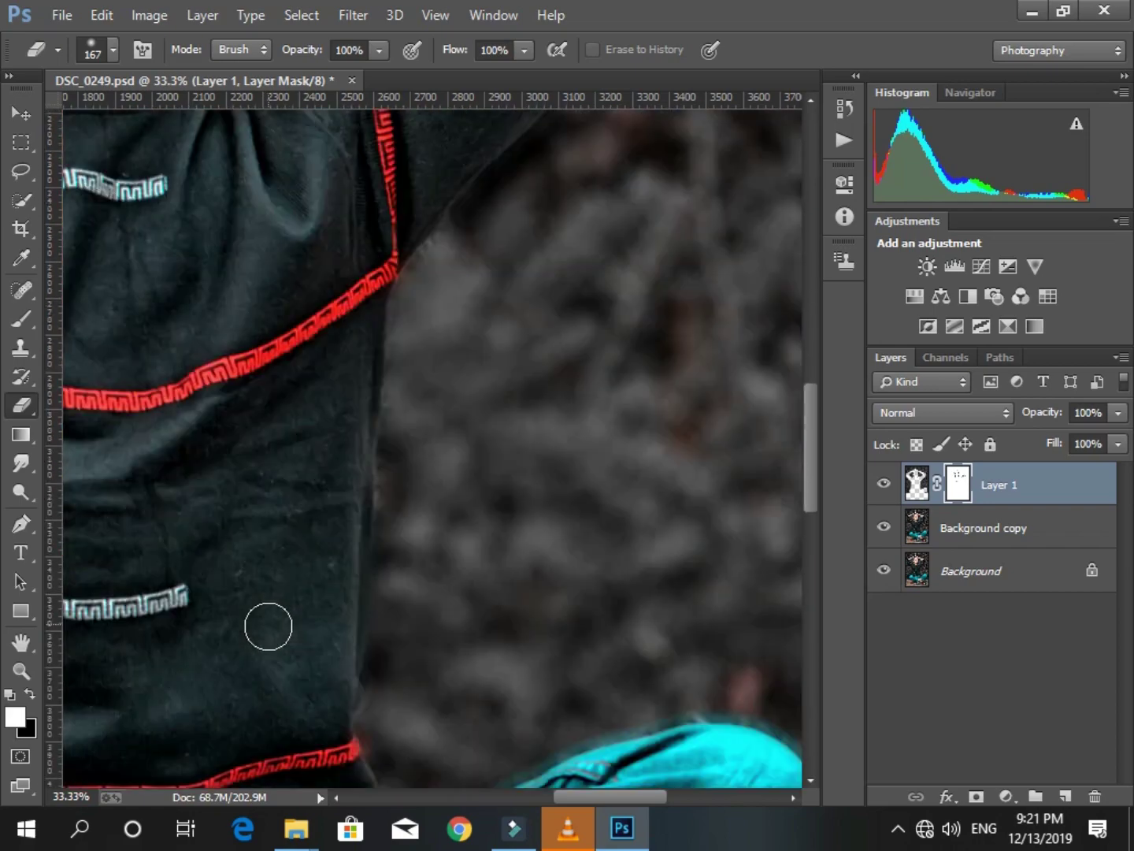
scroll(268, 623, "down", 3)
scroll(302, 632, "down", 4)
left_click_drag(606, 794, 505, 797)
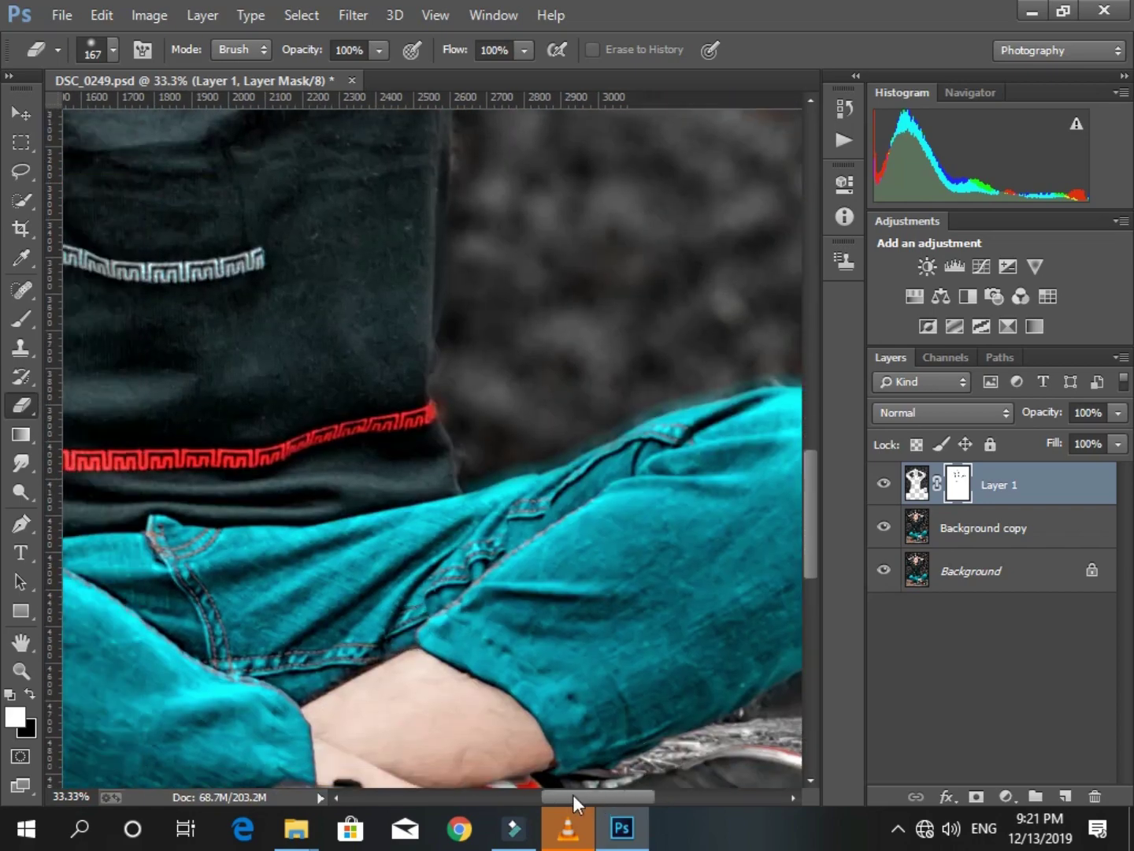
scroll(354, 472, "up", 4)
scroll(354, 466, "up", 3)
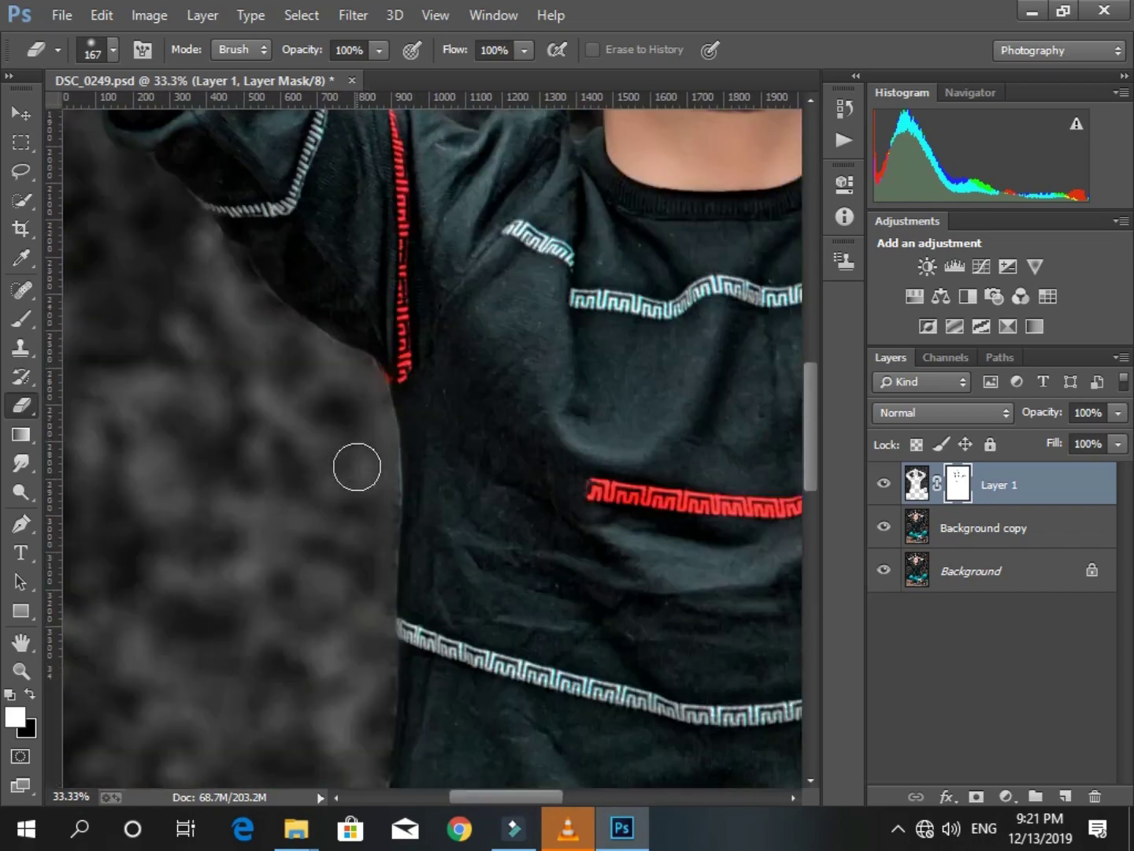
scroll(354, 466, "up", 3)
scroll(343, 472, "up", 3)
left_click(21, 671)
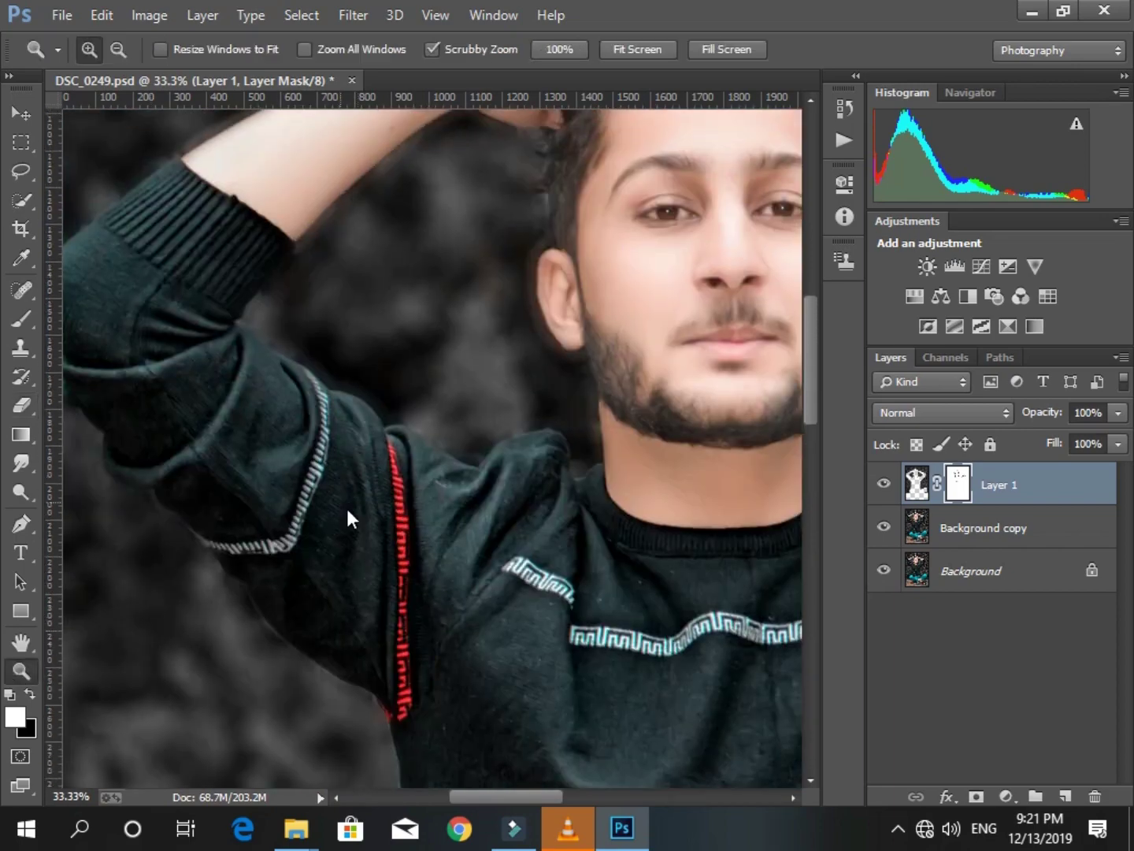
left_click_drag(346, 506, 2, 322)
Merge all visible layers and duplicate the merged Background layer.
left_click(1118, 356)
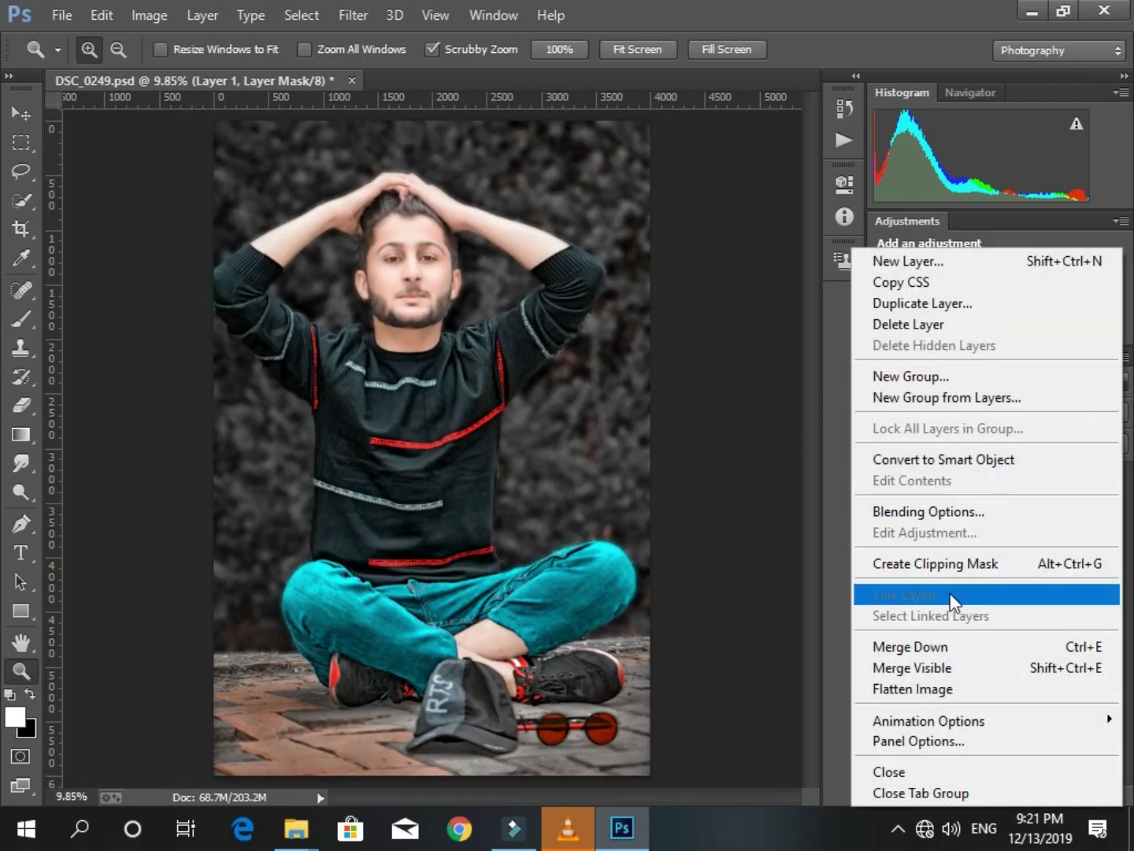
left_click(945, 670)
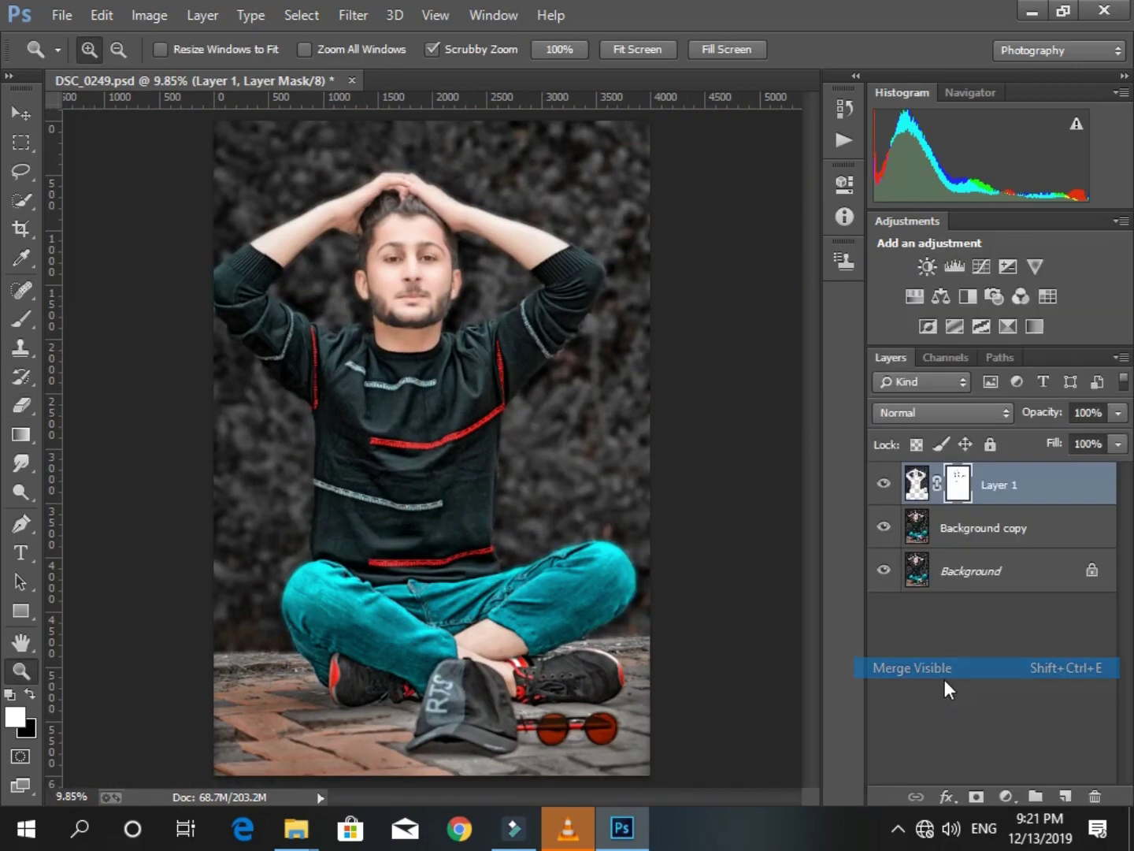
left_click_drag(1012, 492, 1066, 794)
Add a Hue/Saturation layer with Saturation -100, Lightness -24 and an inverted mask.
left_click(1005, 795)
left_click(984, 529)
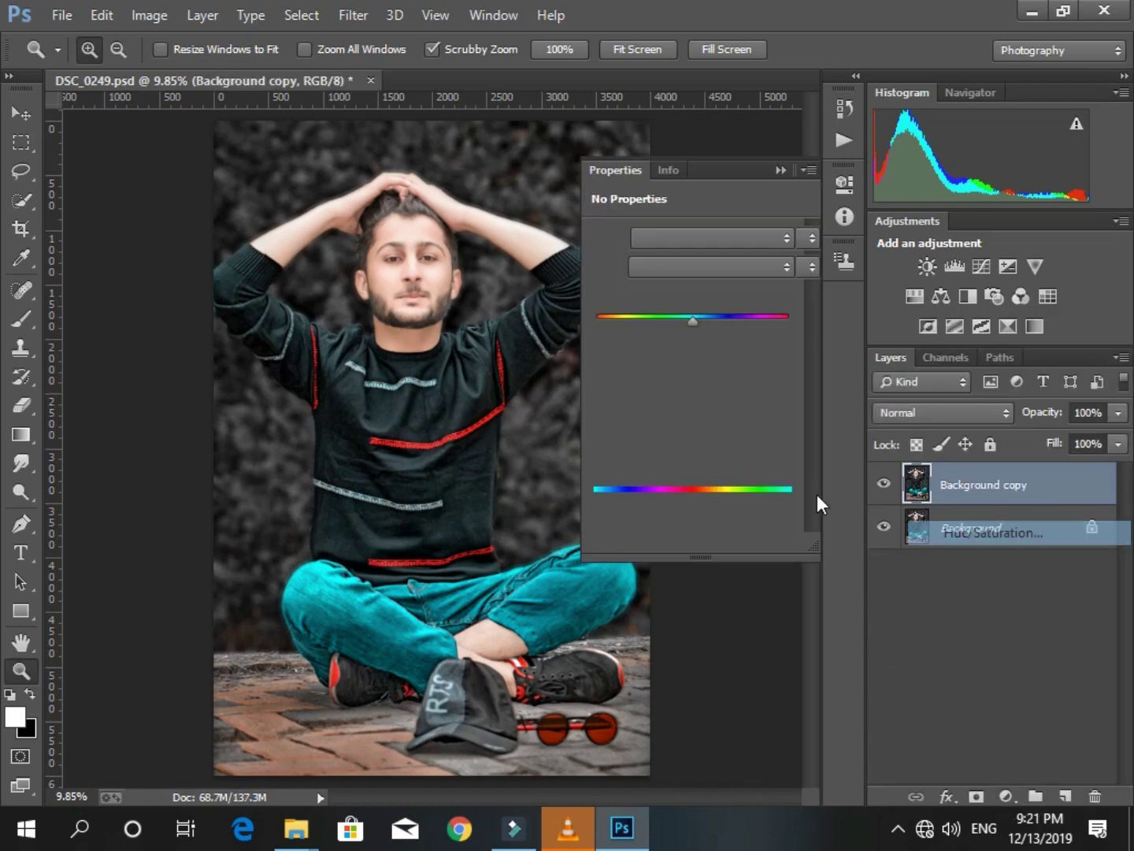
left_click_drag(665, 364, 561, 378)
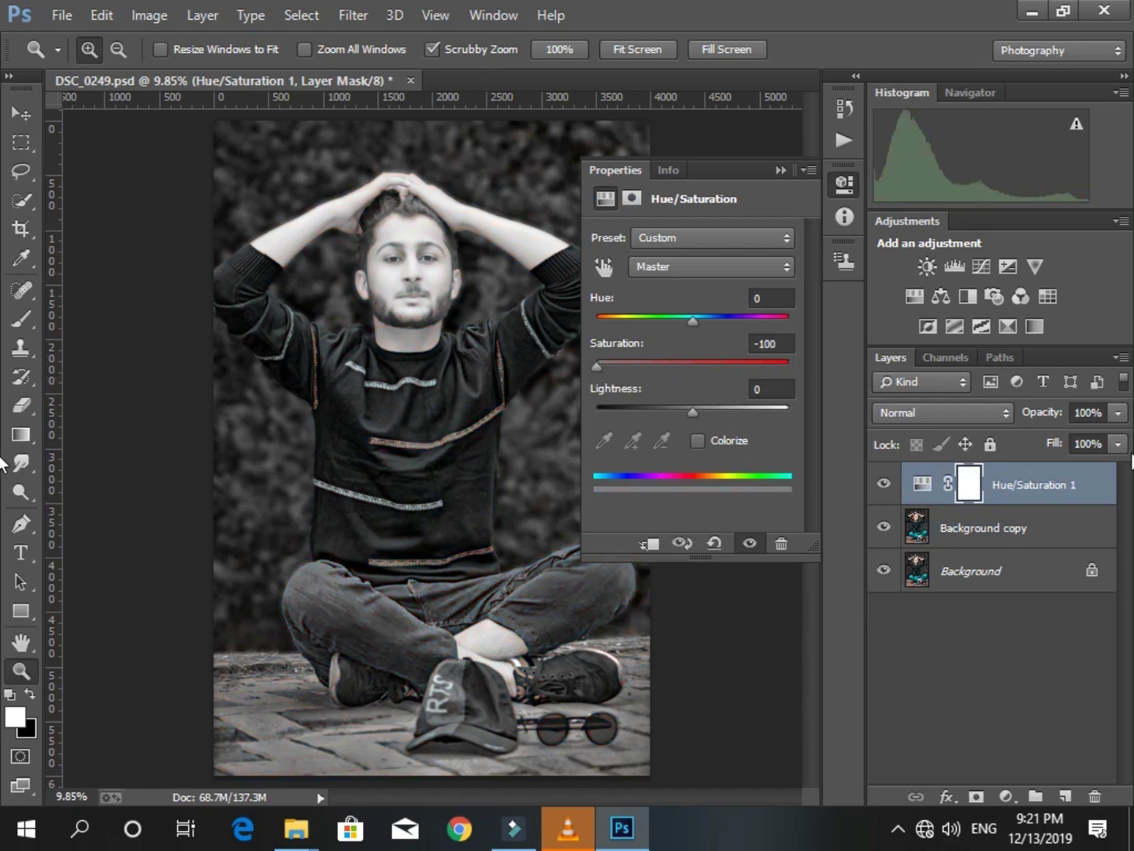
left_click(670, 408)
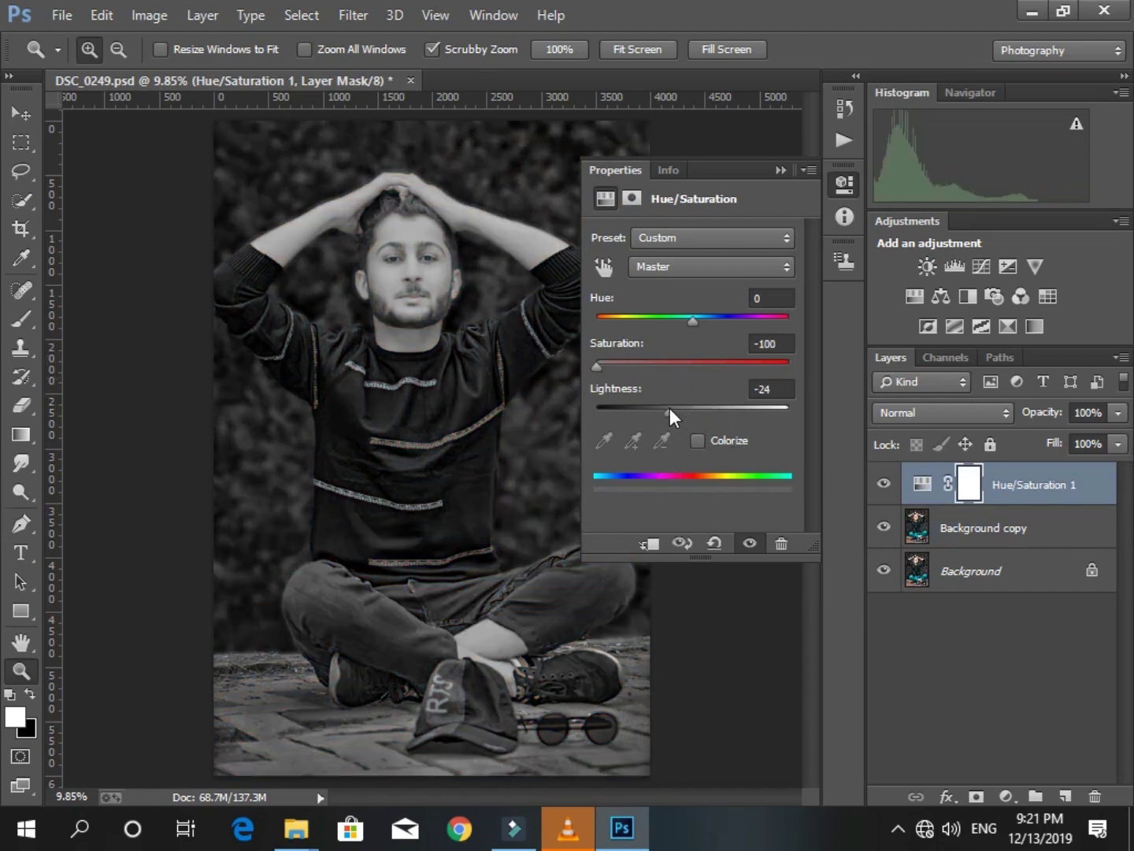
key("ctrl+i")
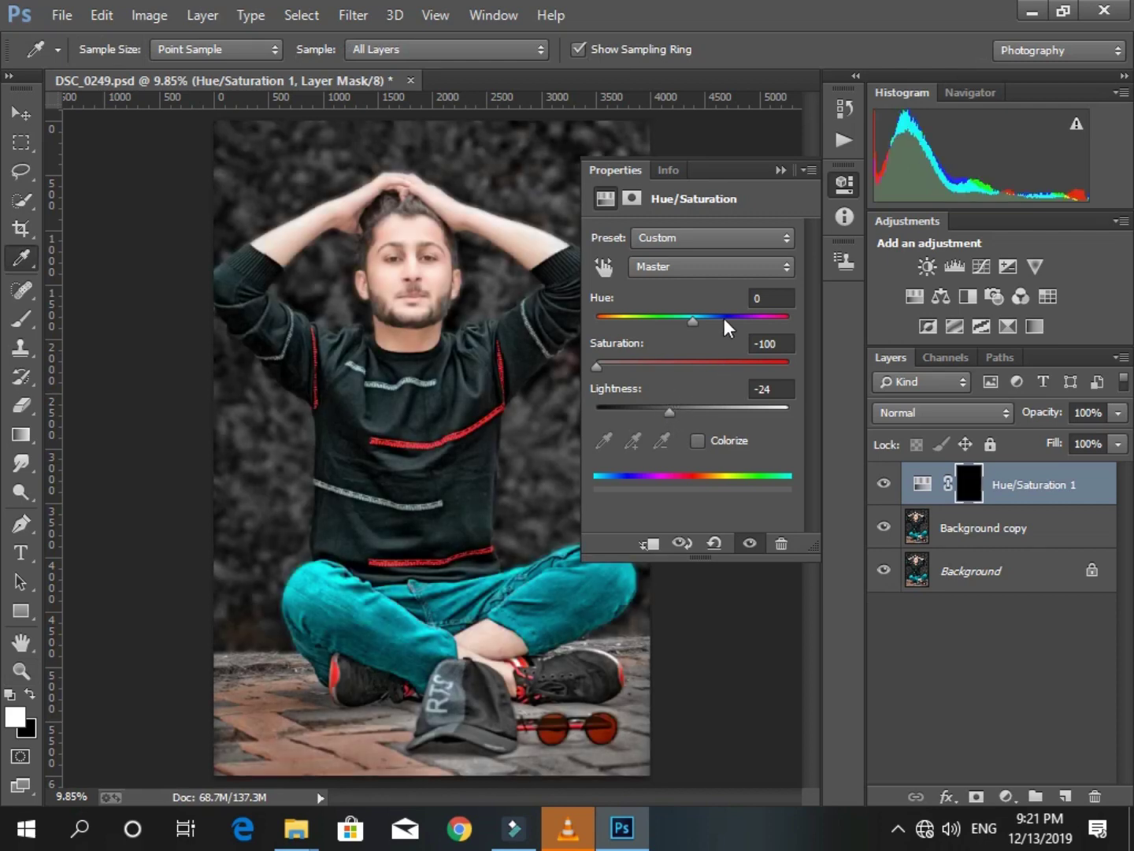
left_click(780, 171)
Paint white with a ~419 px brush over the brick floor to reveal the desaturation.
left_click(21, 320)
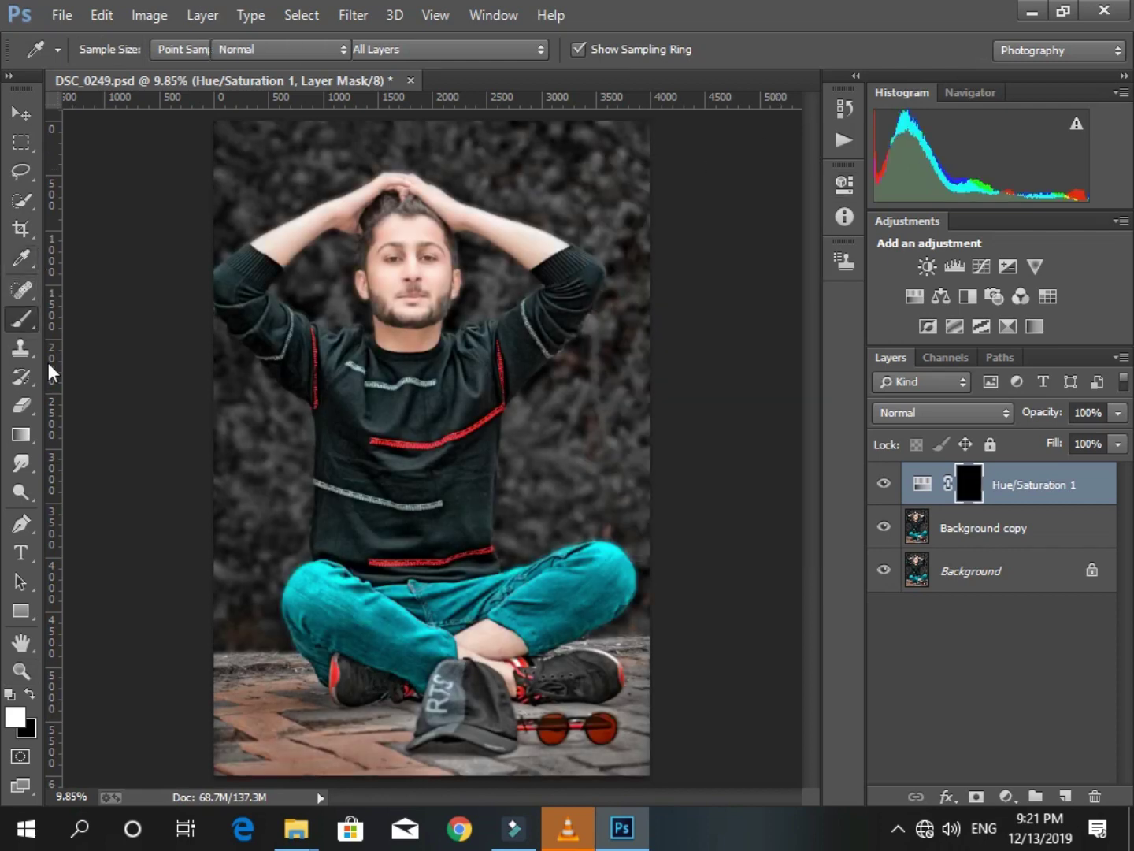
right_click(461, 515)
left_click_drag(635, 563, 677, 564)
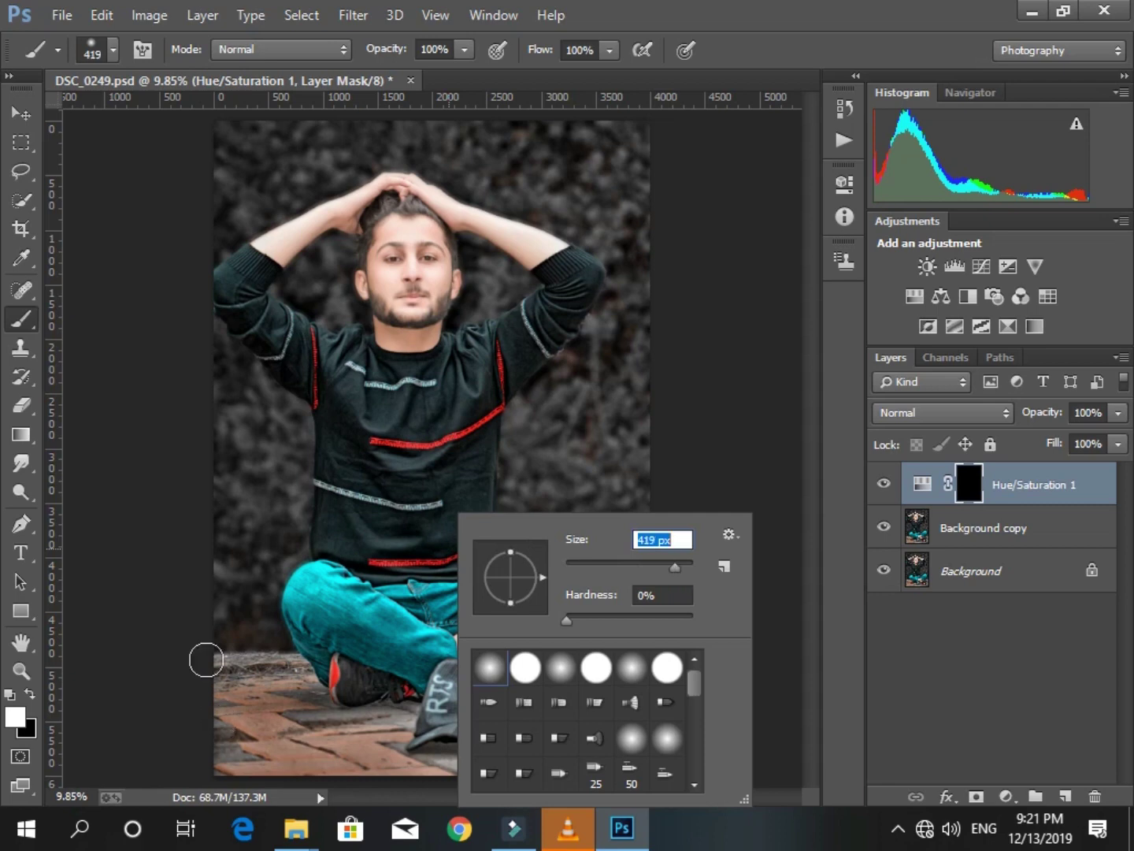
key("Return")
mouse_move(205, 660)
left_mouse_down()
mouse_move(236, 685)
mouse_move(279, 670)
mouse_move(291, 680)
left_mouse_up()
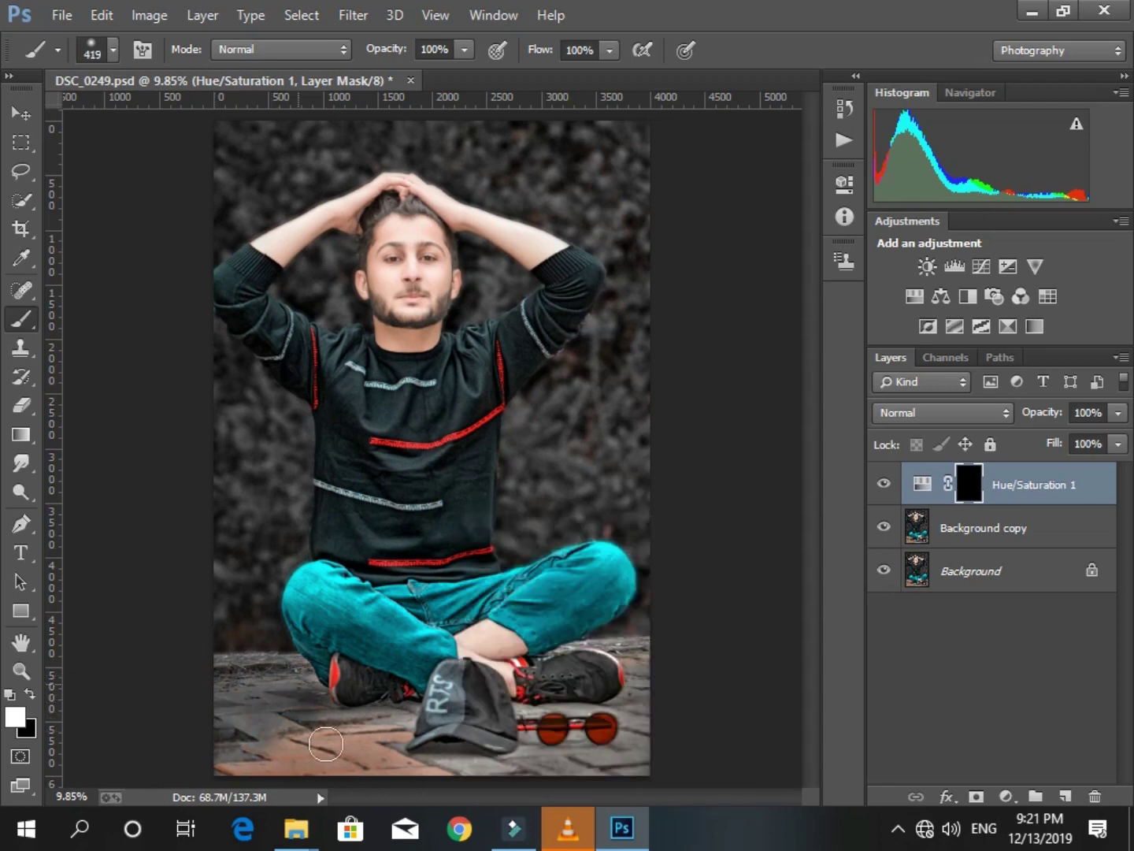
mouse_move(326, 743)
left_mouse_down()
mouse_move(371, 733)
mouse_move(398, 690)
mouse_move(372, 760)
mouse_move(423, 775)
mouse_move(413, 733)
mouse_move(436, 769)
mouse_move(271, 745)
mouse_move(200, 797)
left_mouse_up()
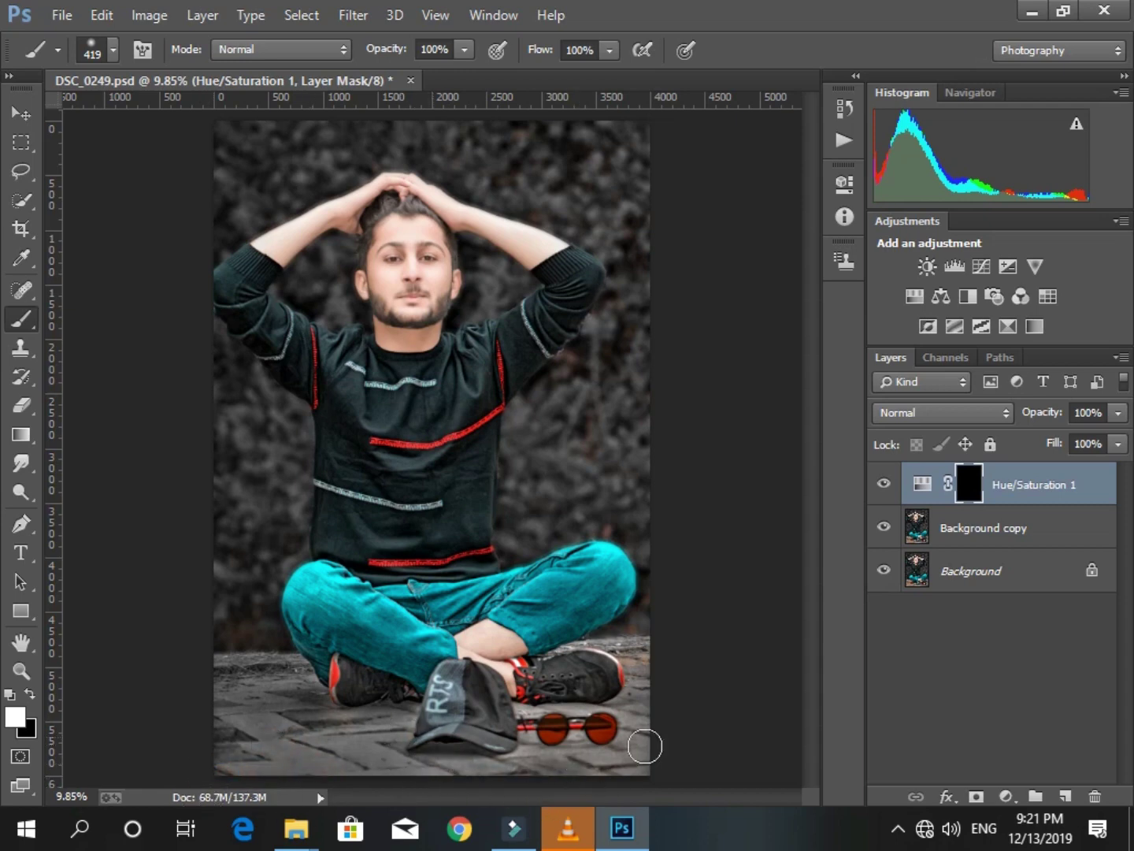
left_click_drag(627, 676, 549, 681)
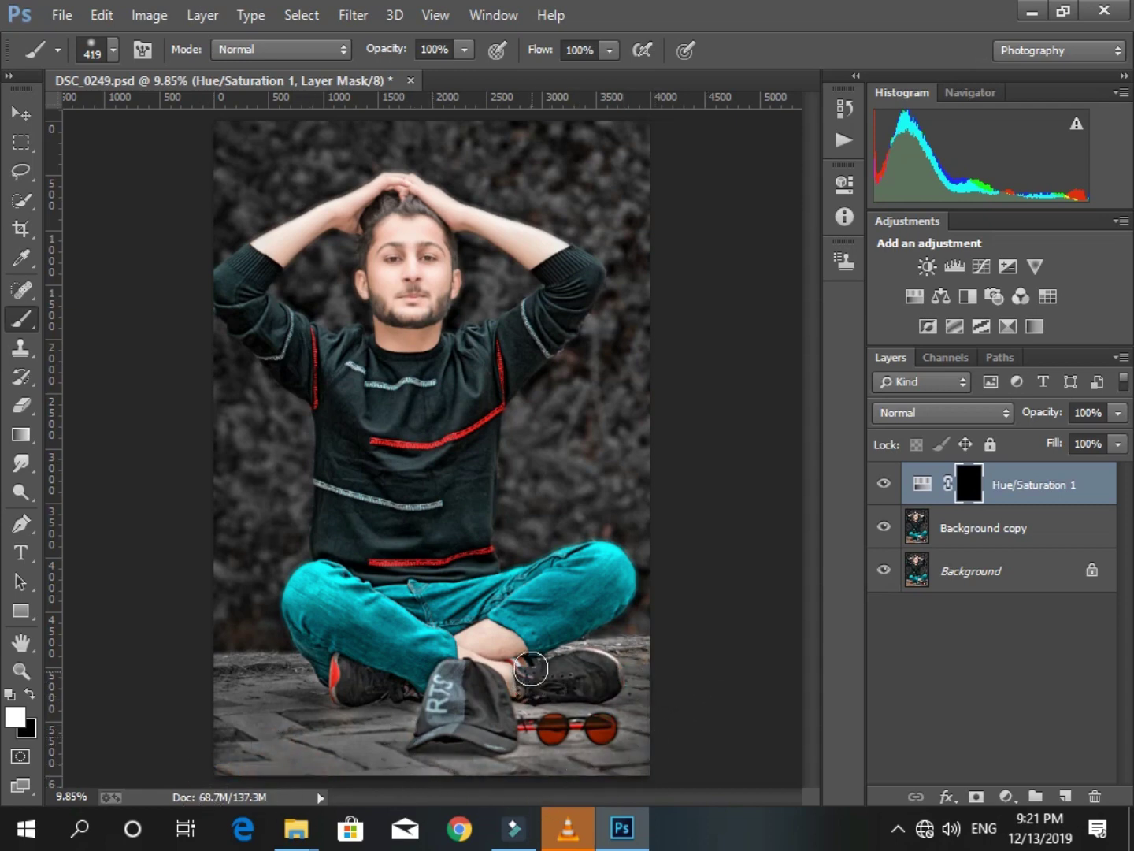
left_click(22, 404)
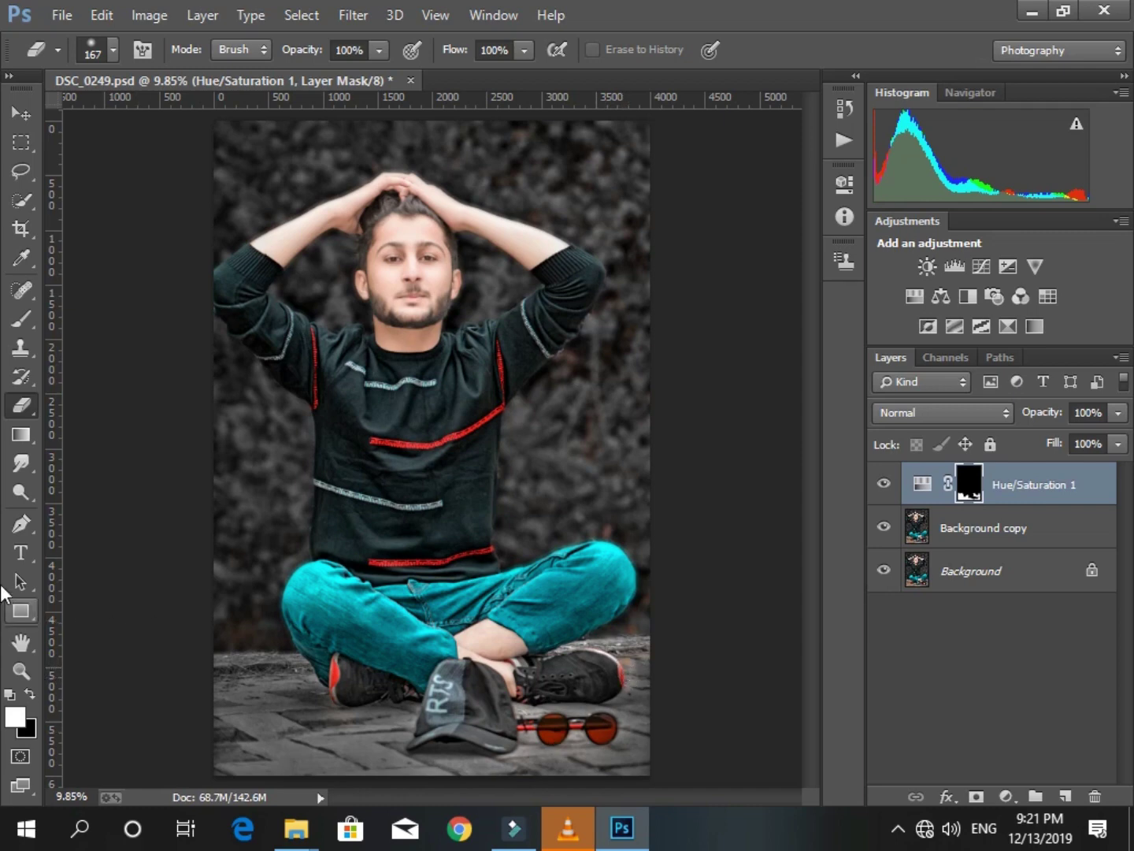
Resize the mask brush through 61 and 125 px, settling on 202 px.
left_click(22, 319)
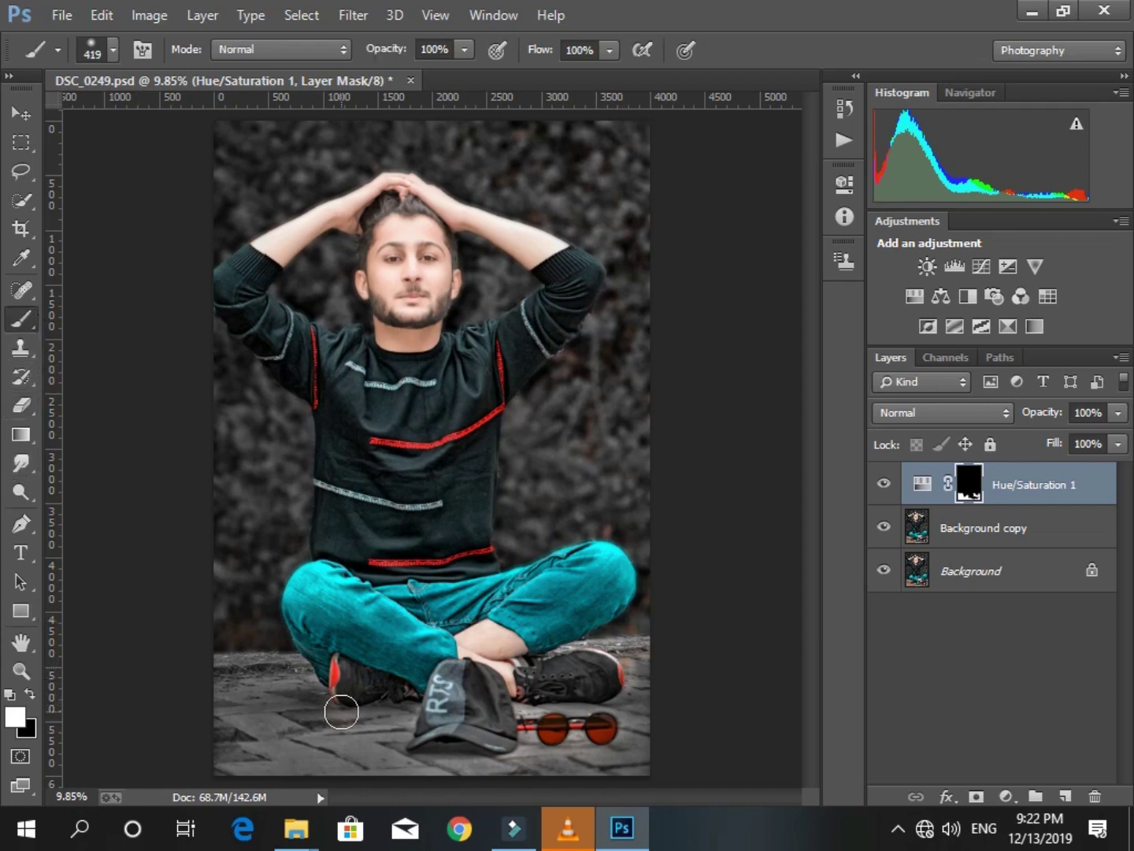
right_click(411, 649)
left_click_drag(578, 563, 567, 568)
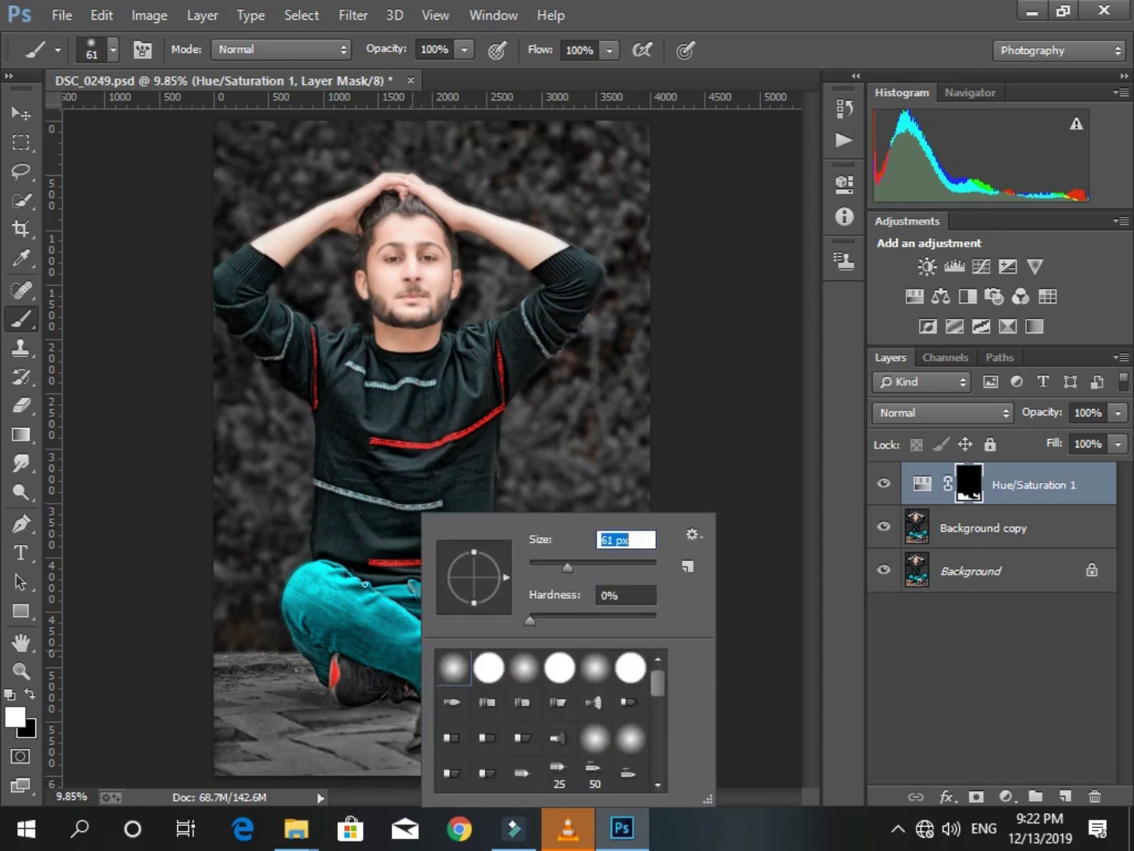
left_click(338, 657)
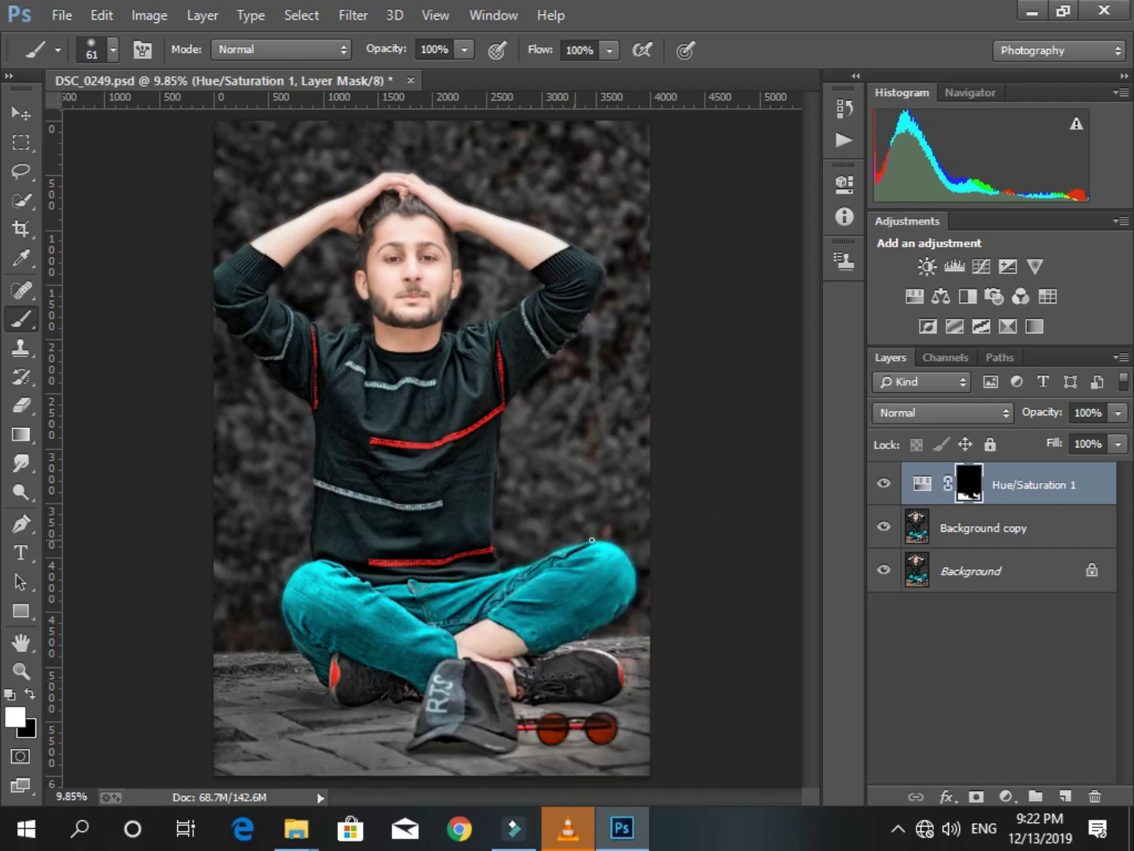
right_click(593, 540)
key("bracketright")
key("bracketright")
key("bracketright")
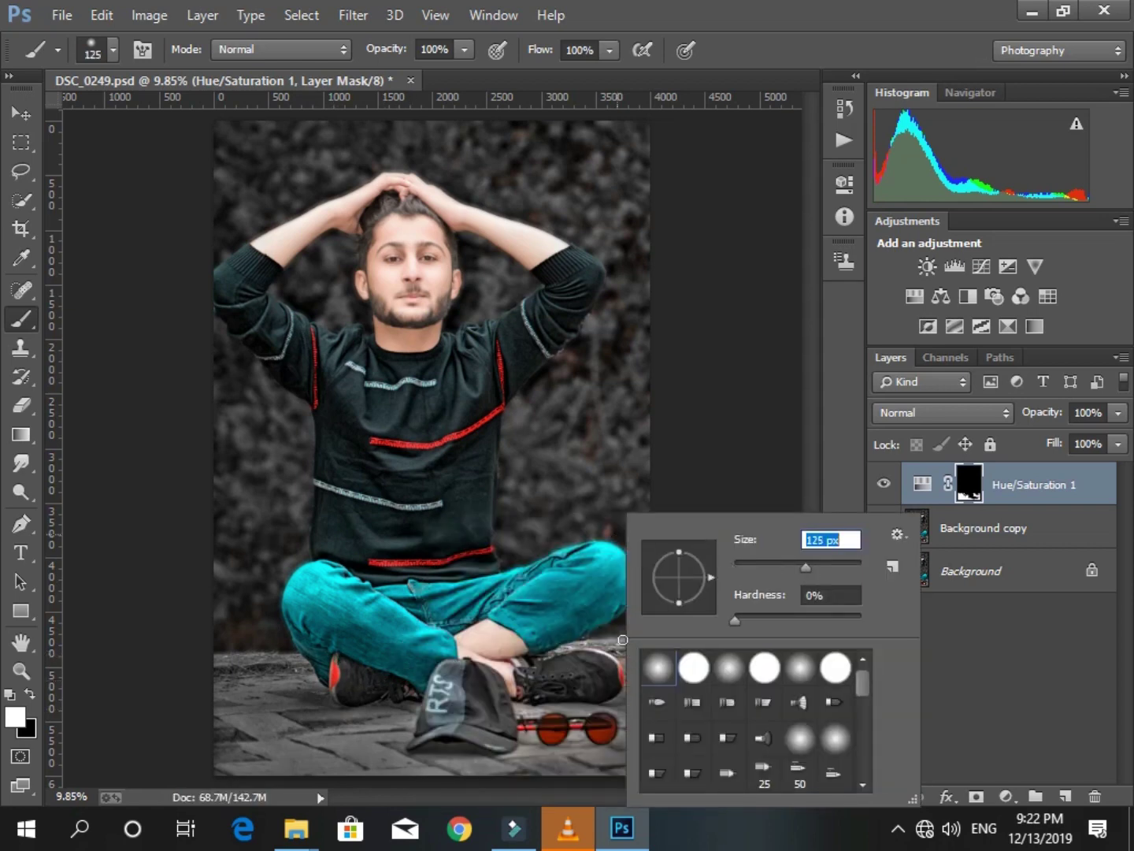
left_click(623, 634)
right_click(662, 632)
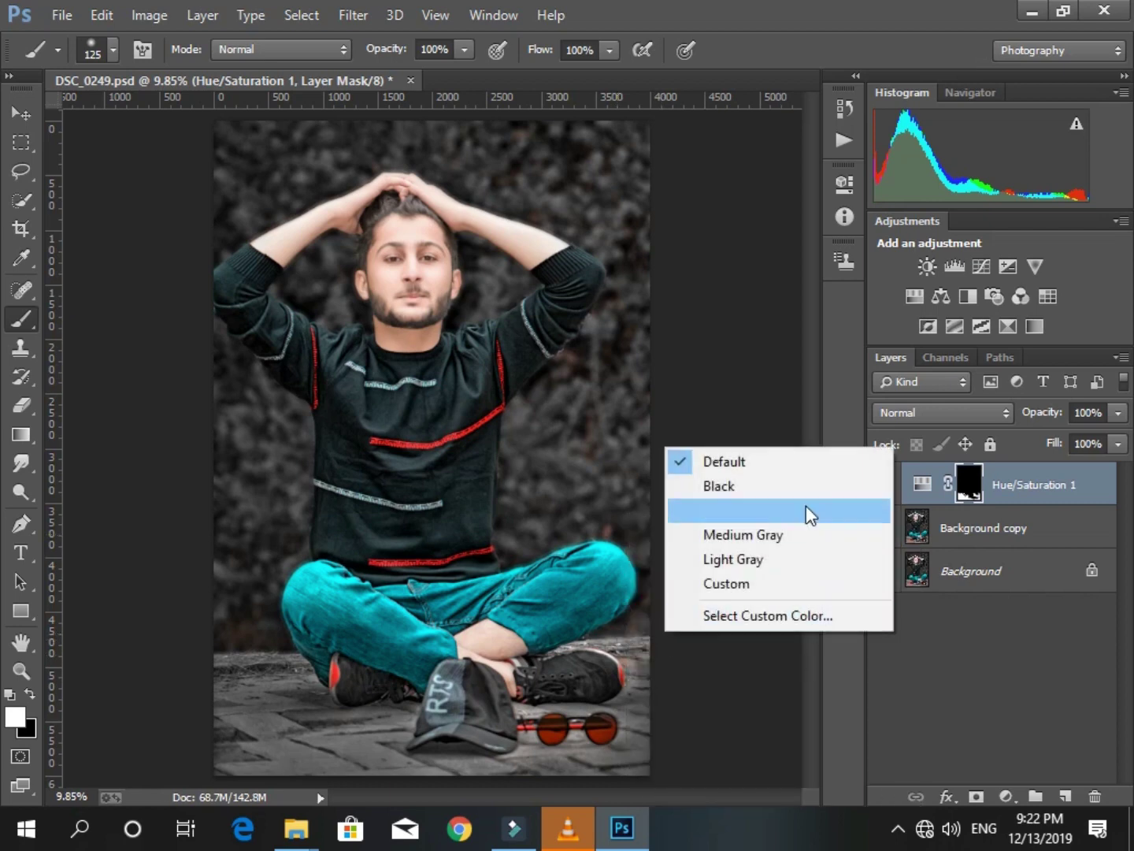
right_click(628, 644)
left_click_drag(818, 568, 846, 567)
left_click(628, 640)
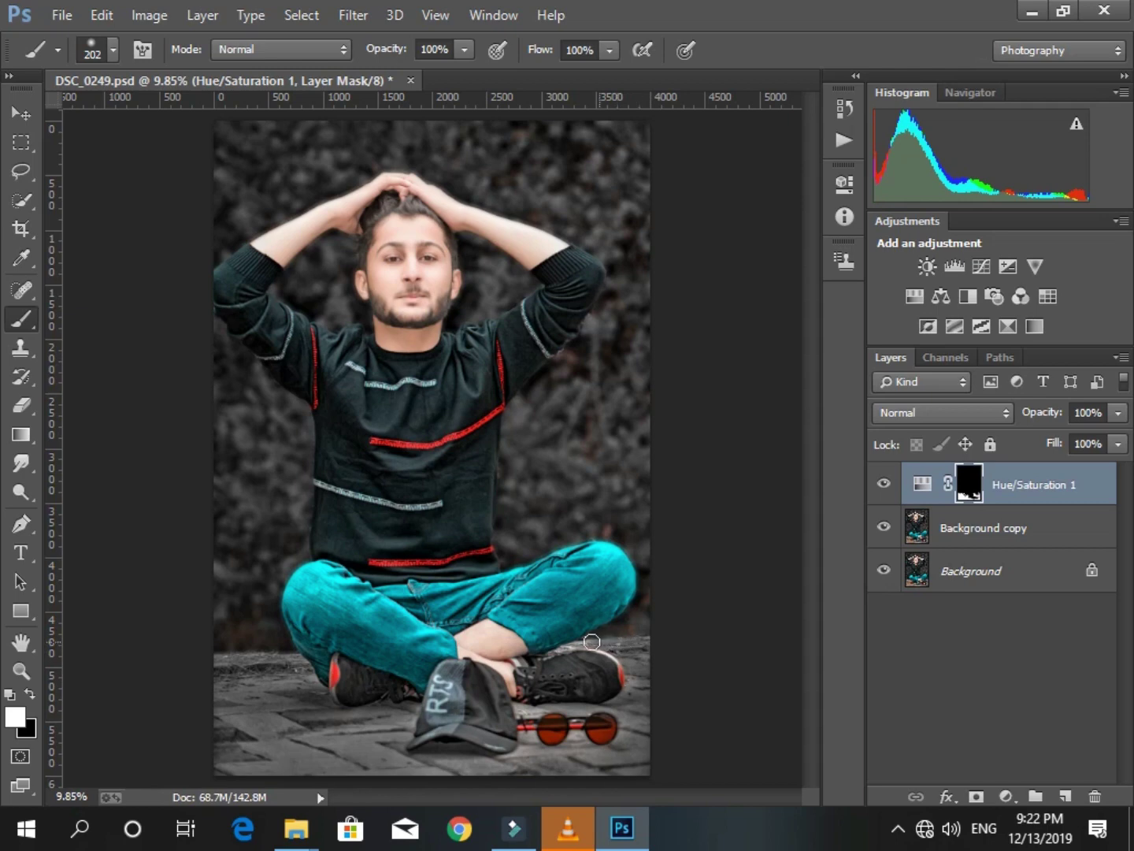
Toggle the floor adjustment to compare, then merge visible and duplicate Background.
left_click(885, 485)
left_click(886, 484)
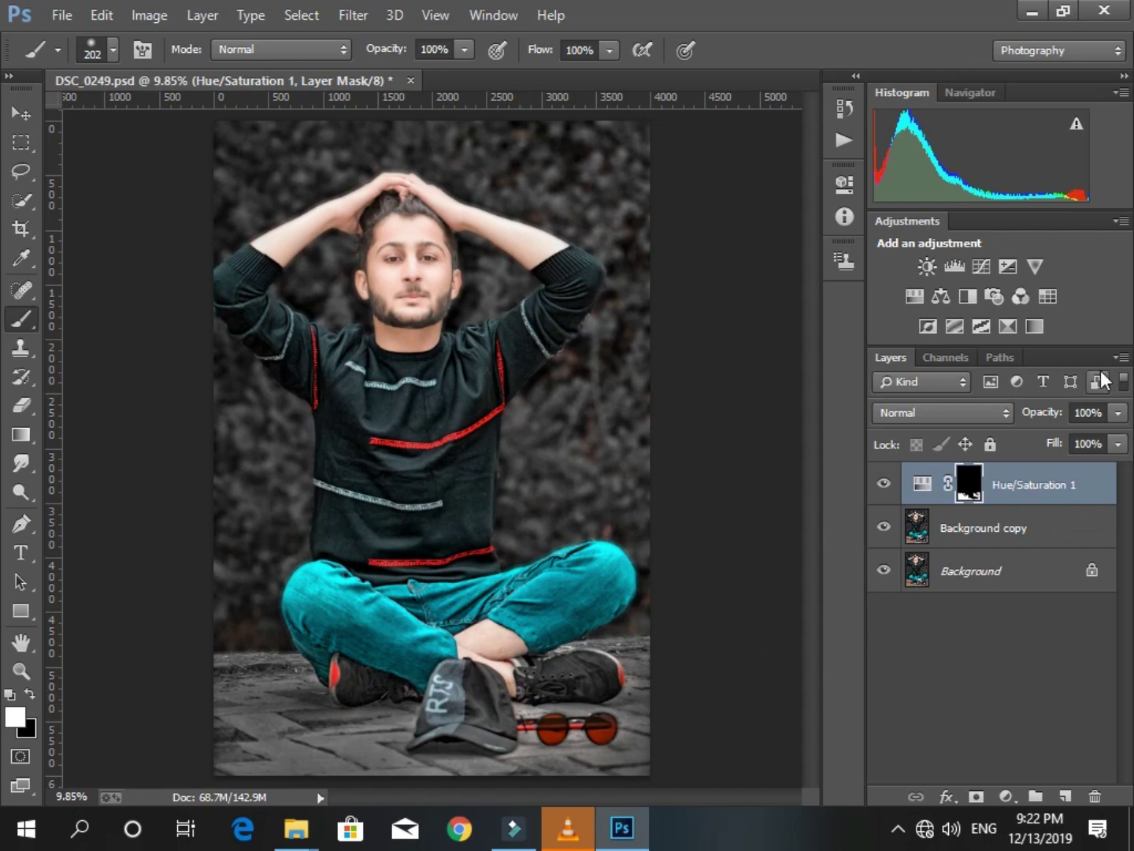
left_click(1124, 357)
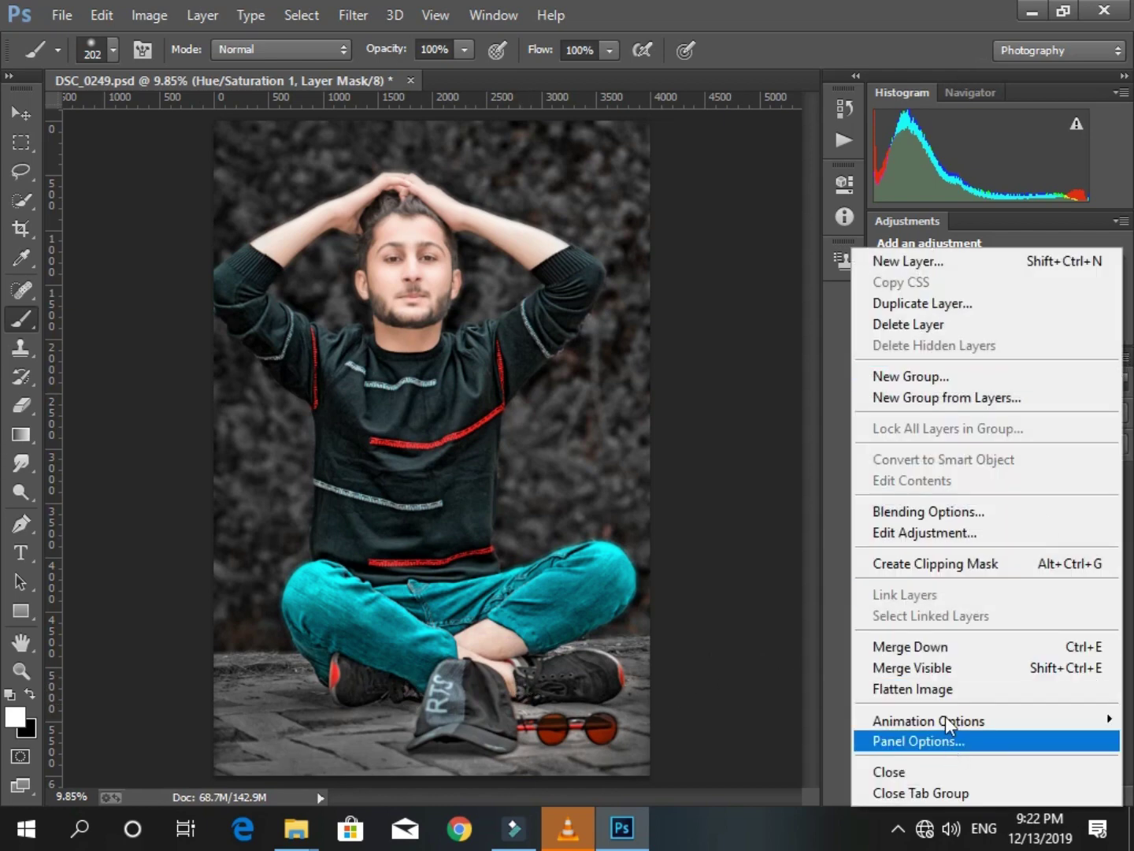
left_click(933, 673)
left_click_drag(985, 485, 1065, 795)
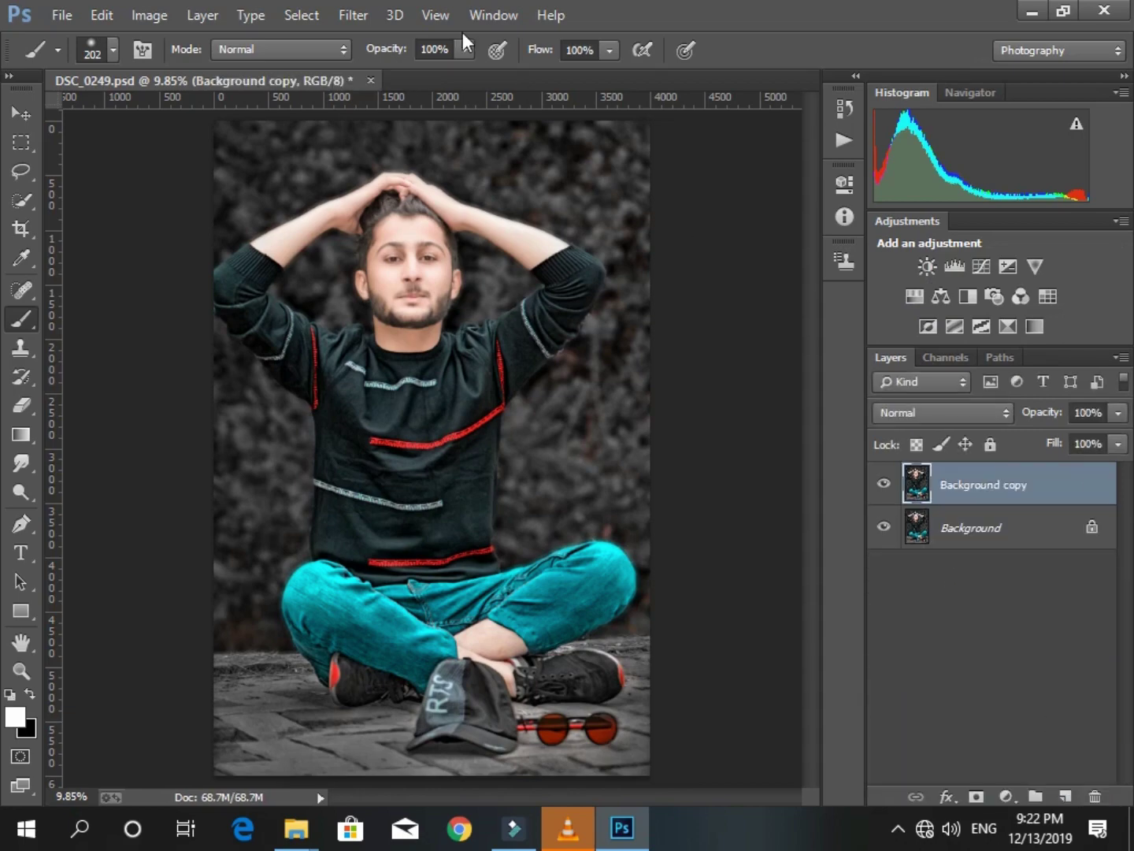
left_click(356, 10)
left_click(413, 144)
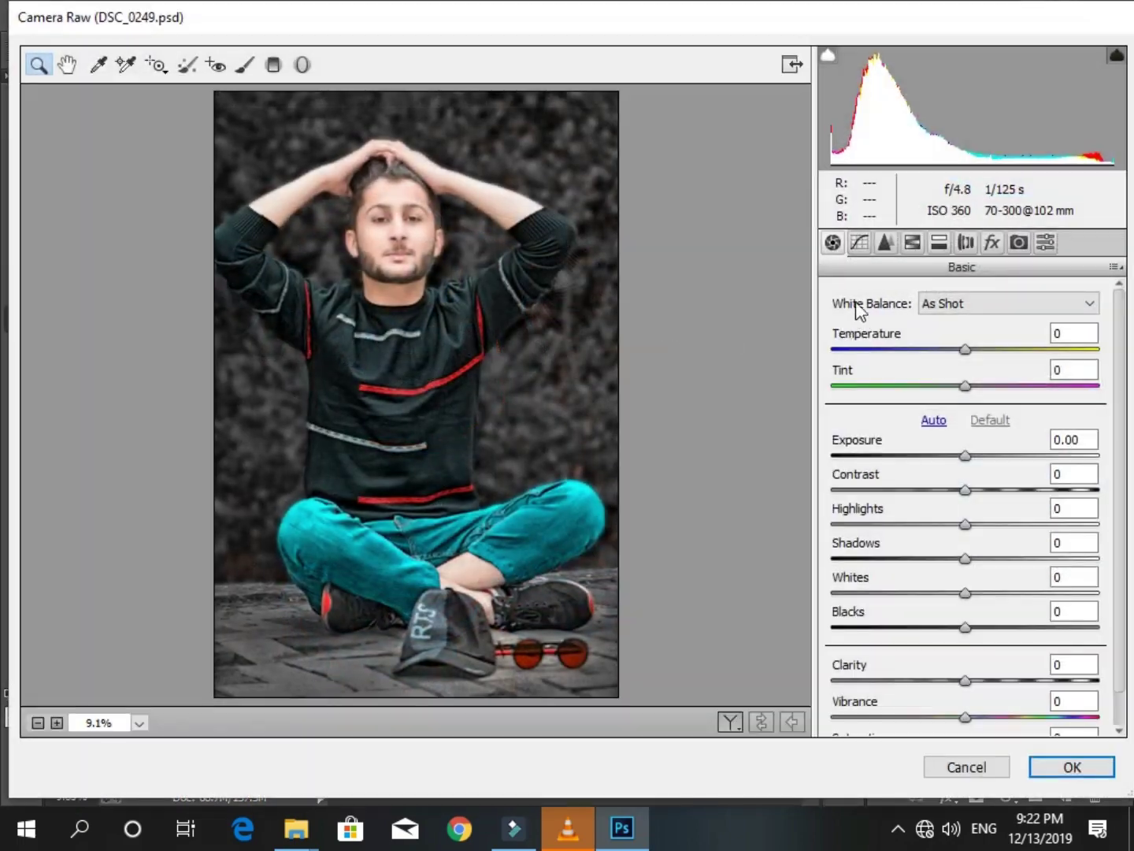
Apply Camera Raw with Clarity +6, Oranges luminance -28 and Oranges saturation -19.
mouse_move(965, 681)
left_mouse_down()
mouse_move(988, 681)
mouse_move(978, 690)
mouse_move(978, 679)
left_mouse_up()
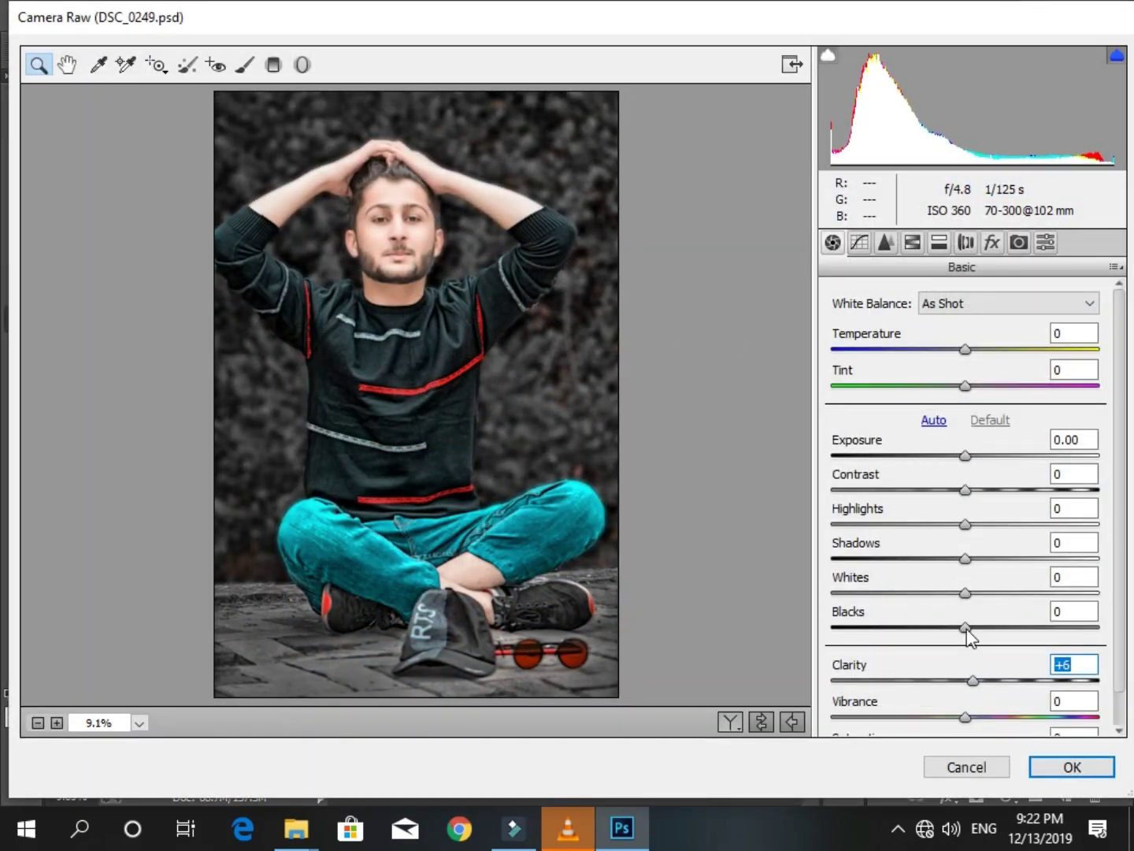
left_click(918, 237)
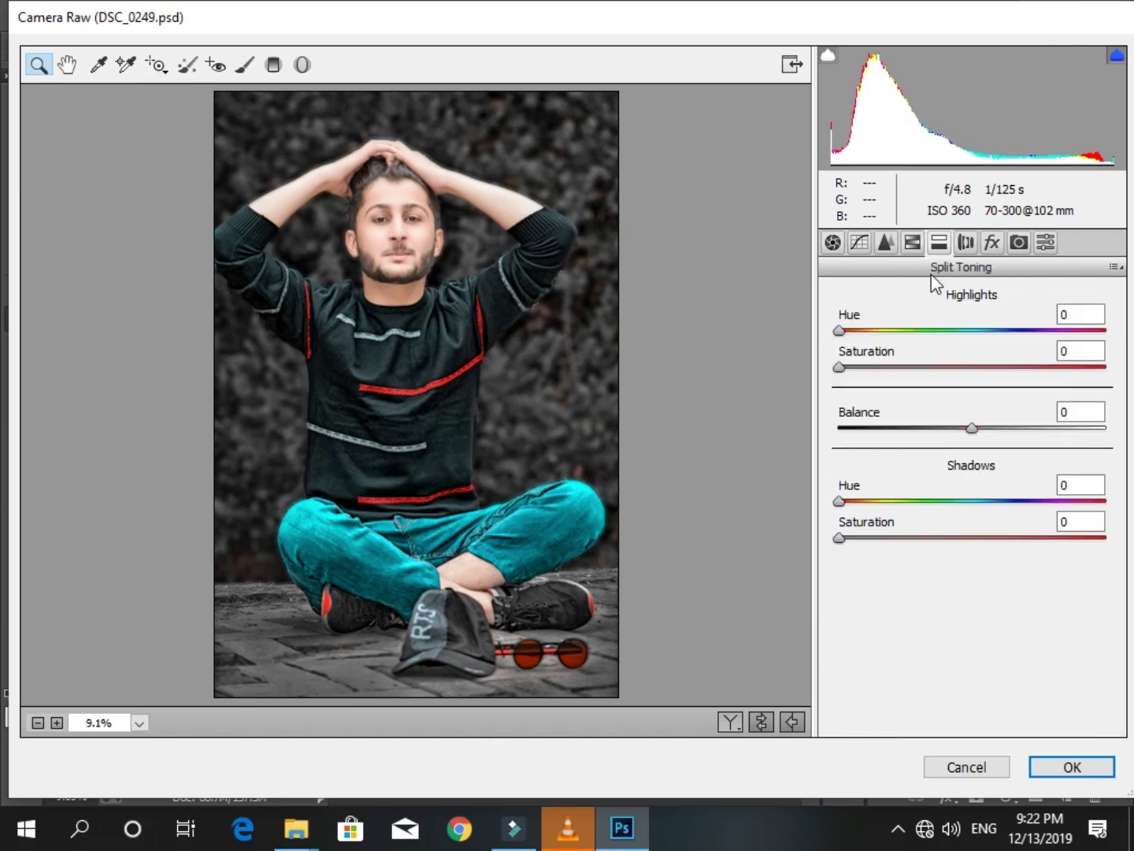
left_click(908, 251)
left_click(962, 327)
mouse_move(972, 436)
left_mouse_down()
mouse_move(936, 437)
mouse_move(946, 437)
left_mouse_up()
left_click(894, 328)
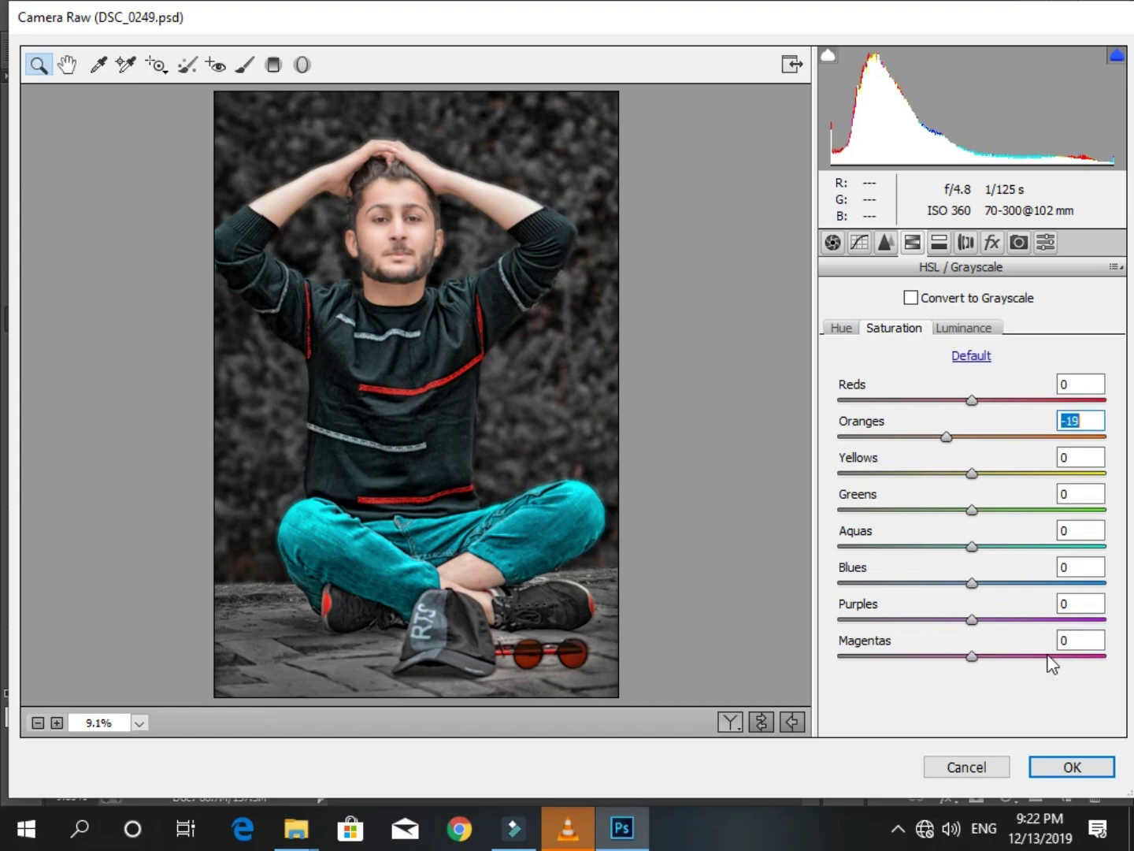
left_click(1064, 766)
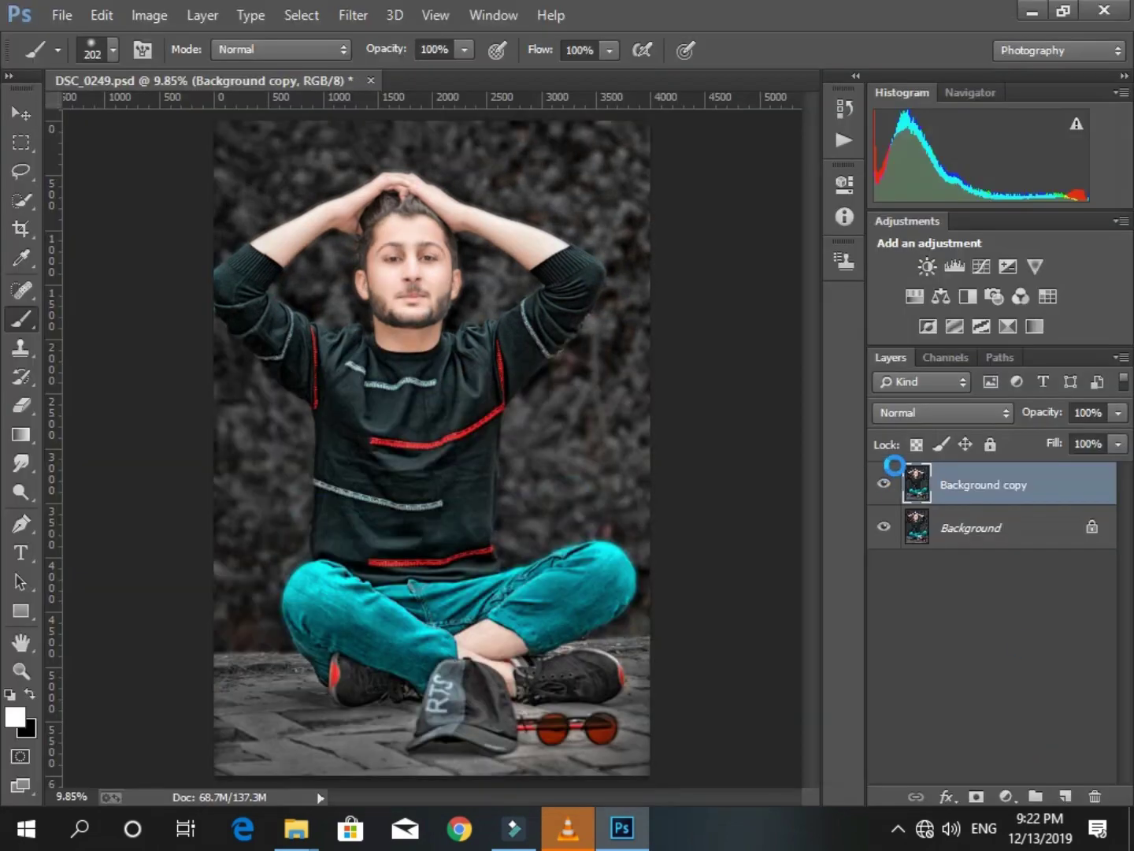
Merge visible, duplicate, and add a Selective Color layer with Whites Black at -28%.
left_click(1120, 360)
left_click(974, 685)
left_click_drag(984, 487, 1065, 794)
left_click(1006, 796)
left_click(695, 267)
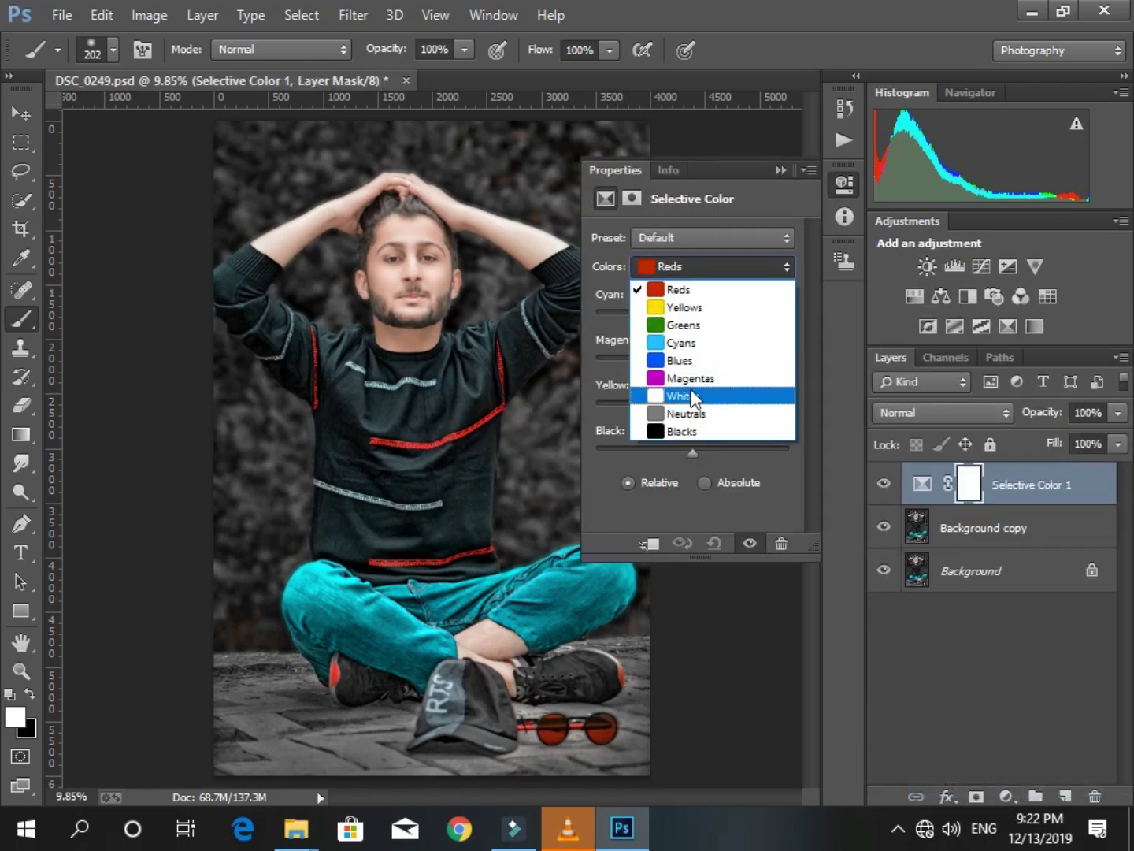
left_click(692, 396)
left_click_drag(684, 451, 657, 455)
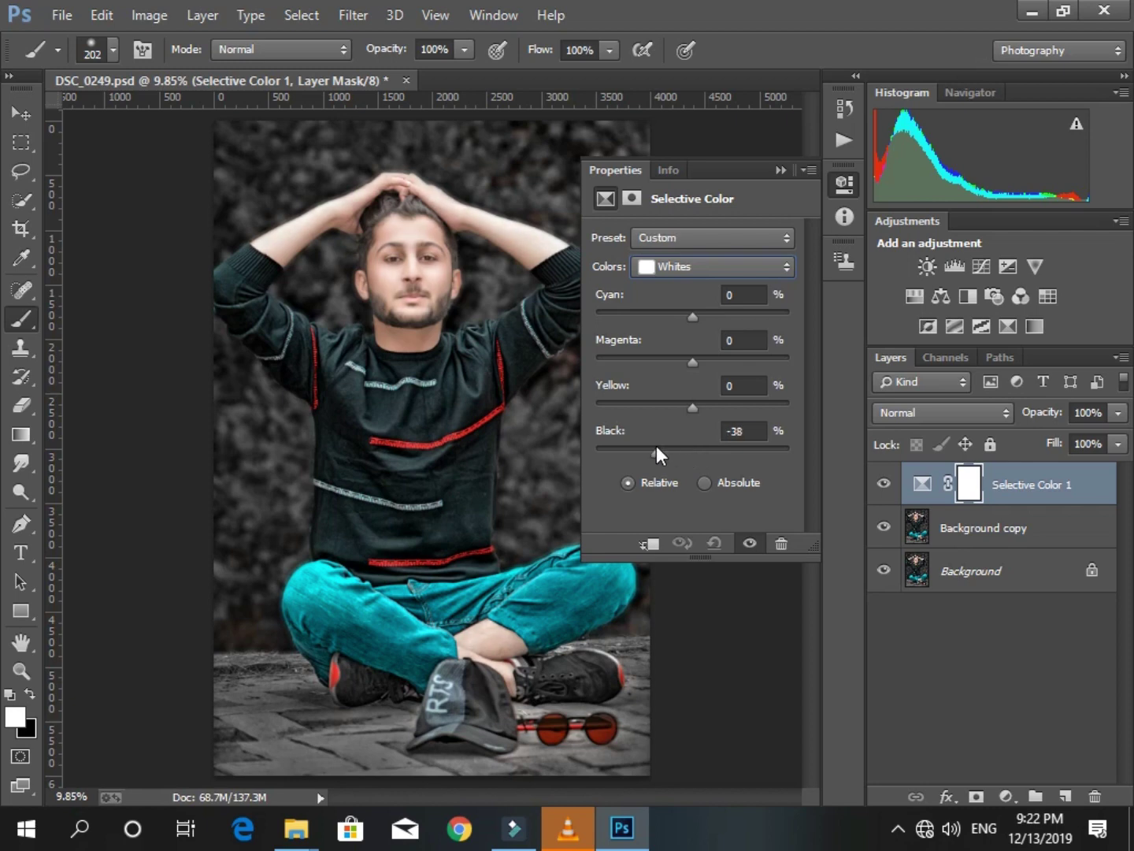
left_click(668, 452)
left_click(843, 184)
Flatten the image and add an empty Layer 1 on top.
left_click(1122, 358)
left_click(946, 682)
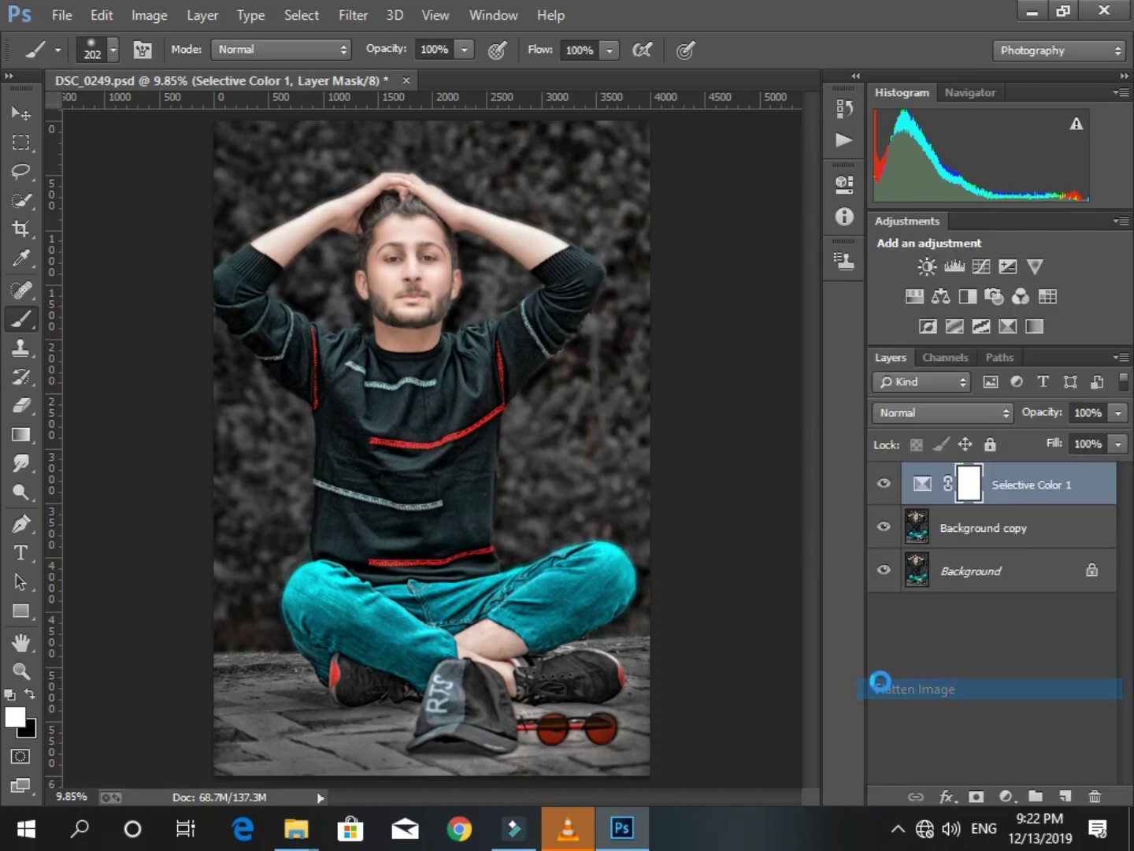
left_click(1066, 795)
Zoom to the eye at 300% and stamp the white 55 px pattern brush over the iris.
left_click(21, 670)
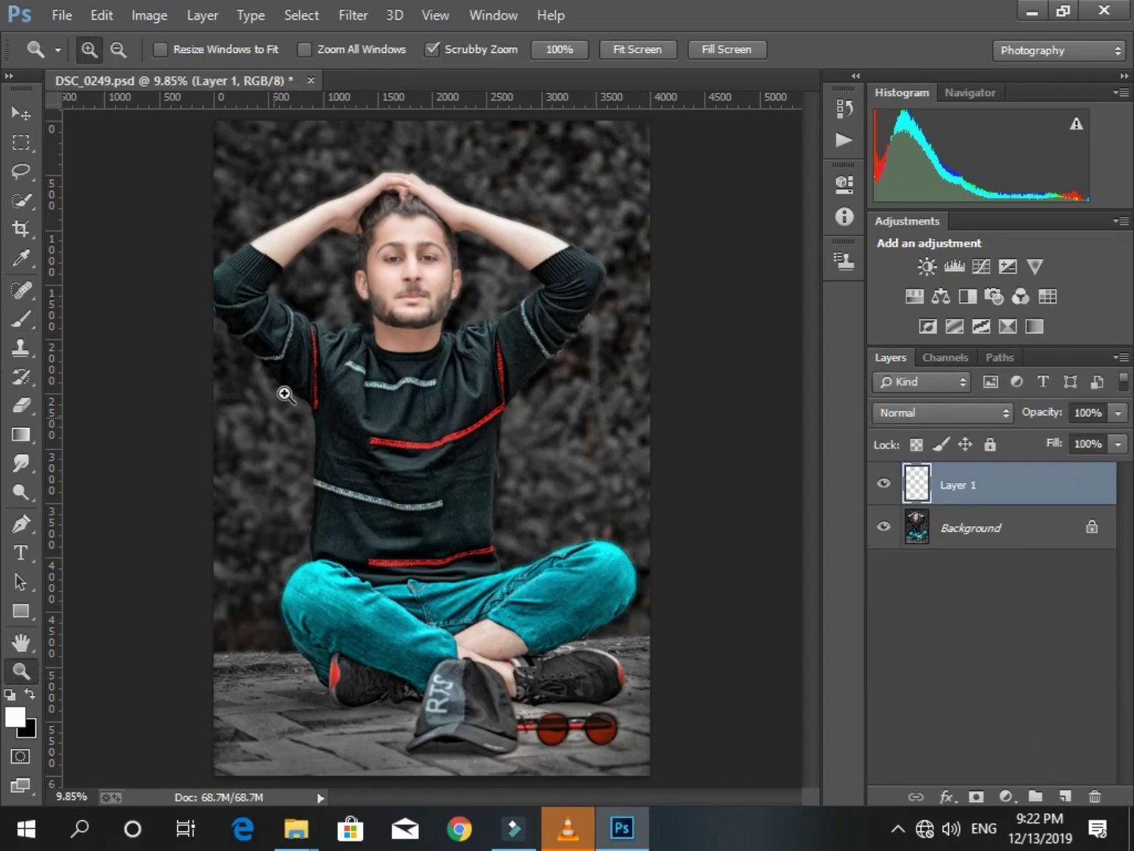
left_click_drag(450, 254, 436, 266)
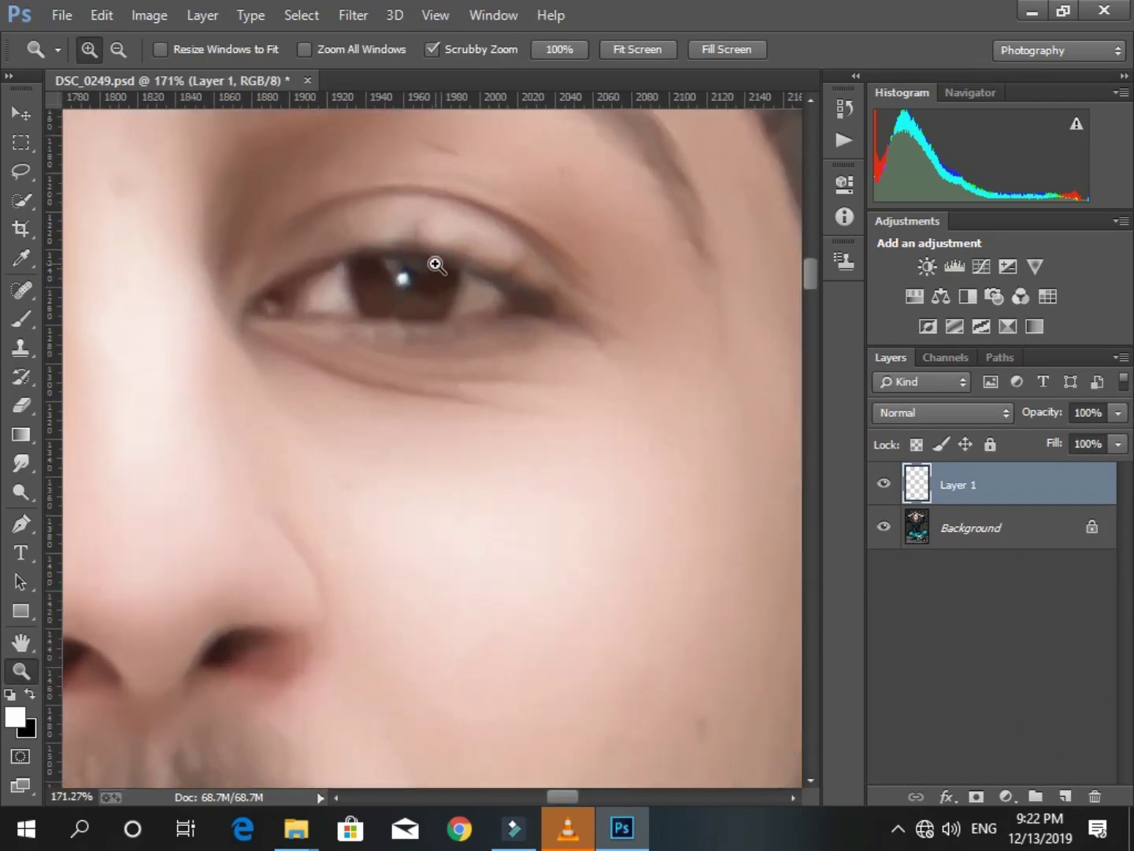
left_click(438, 266)
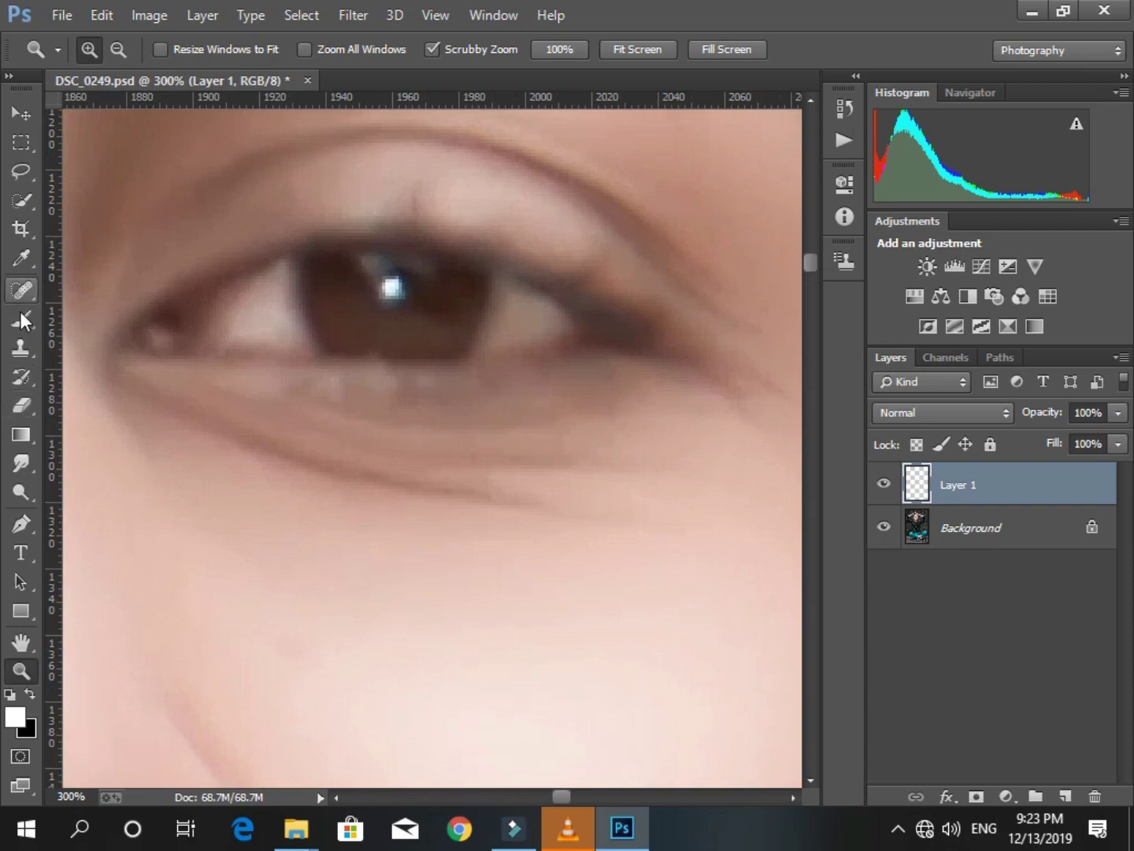
left_click(22, 319)
right_click(468, 286)
scroll(532, 500, "down", 5)
scroll(552, 513, "down", 5)
scroll(565, 510, "down", 3)
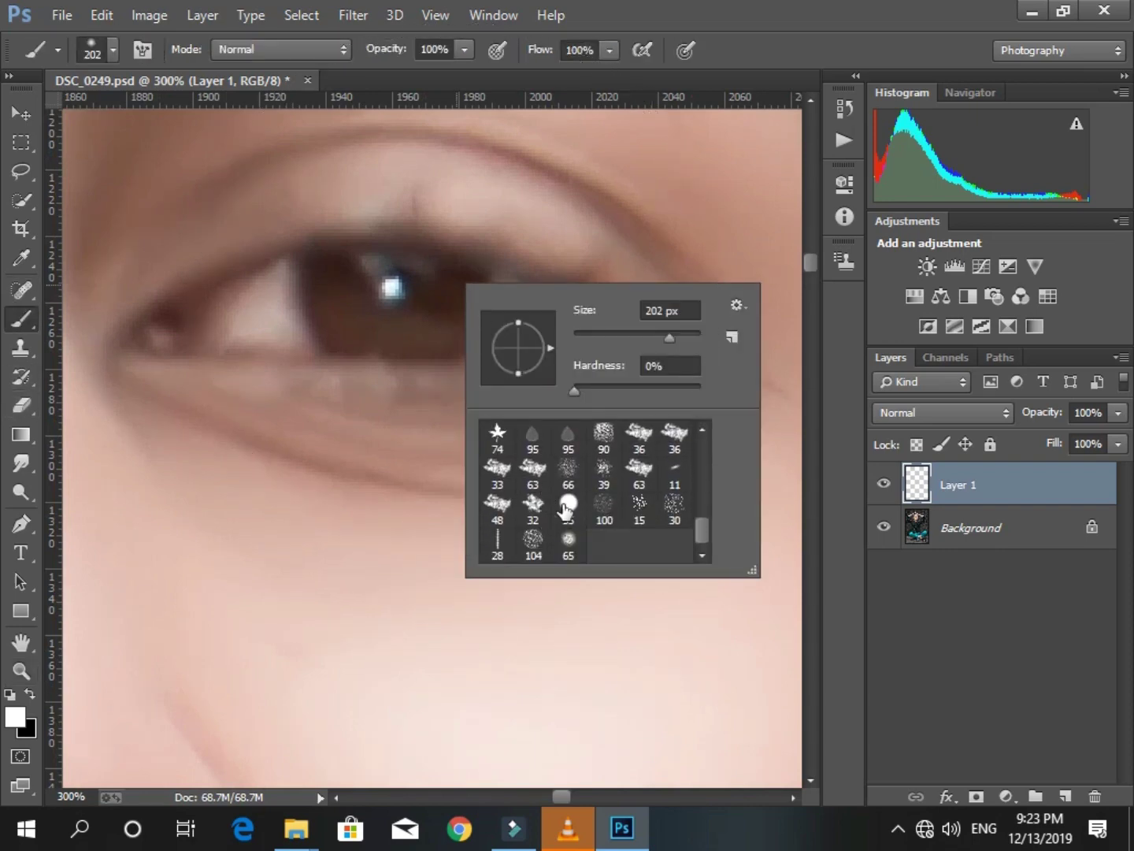
left_click(567, 507)
key("Return")
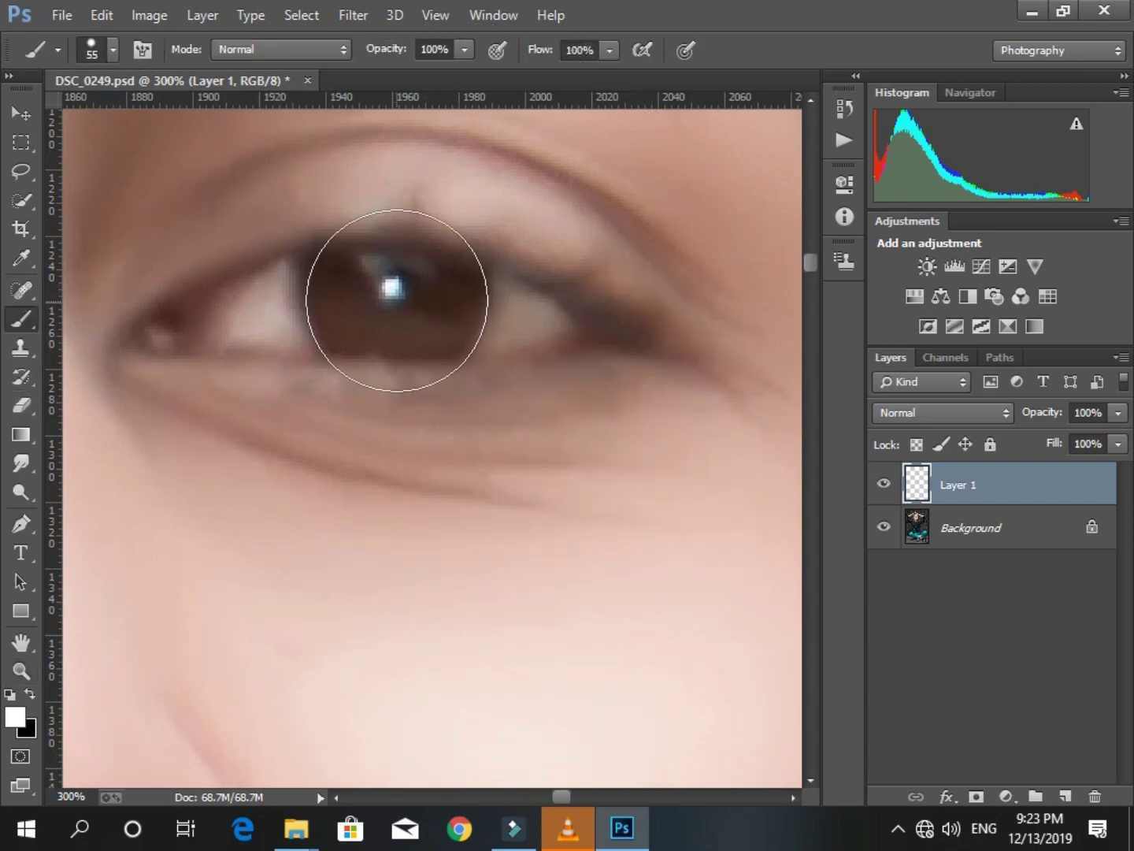
left_click(392, 300)
Erase the pattern from the iris centre, along both eyelids and around the pupil highlight.
left_click(22, 404)
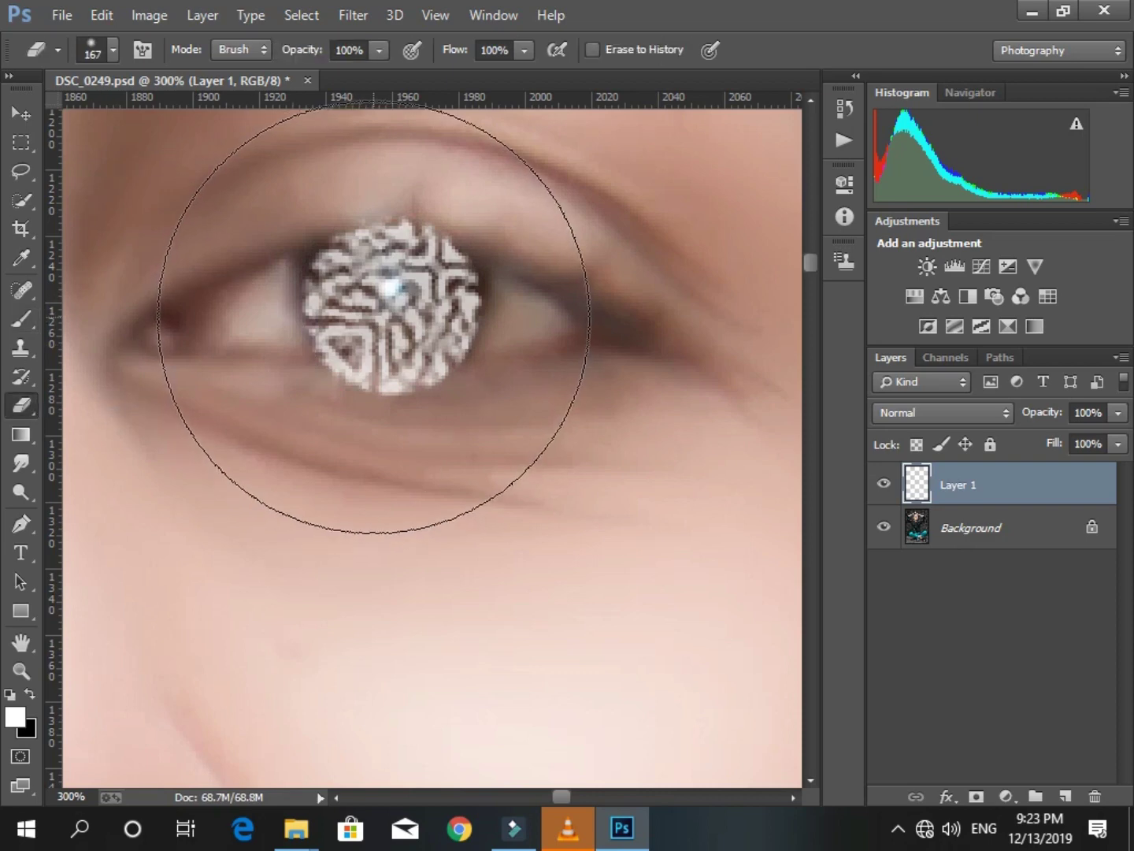
key("z")
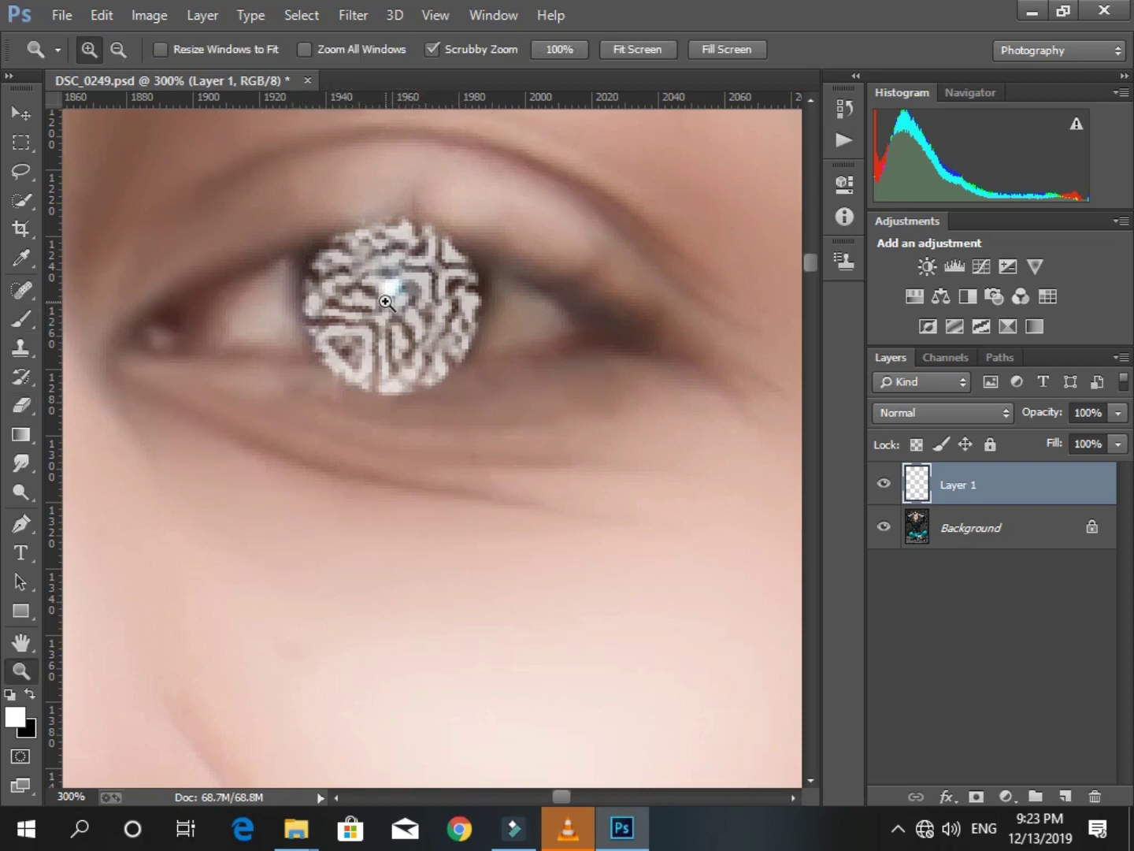
left_click(21, 405)
key("bracketleft")
key("bracketleft")
key("bracketleft")
key("bracketleft")
key("bracketleft")
key("bracketleft")
key("bracketleft")
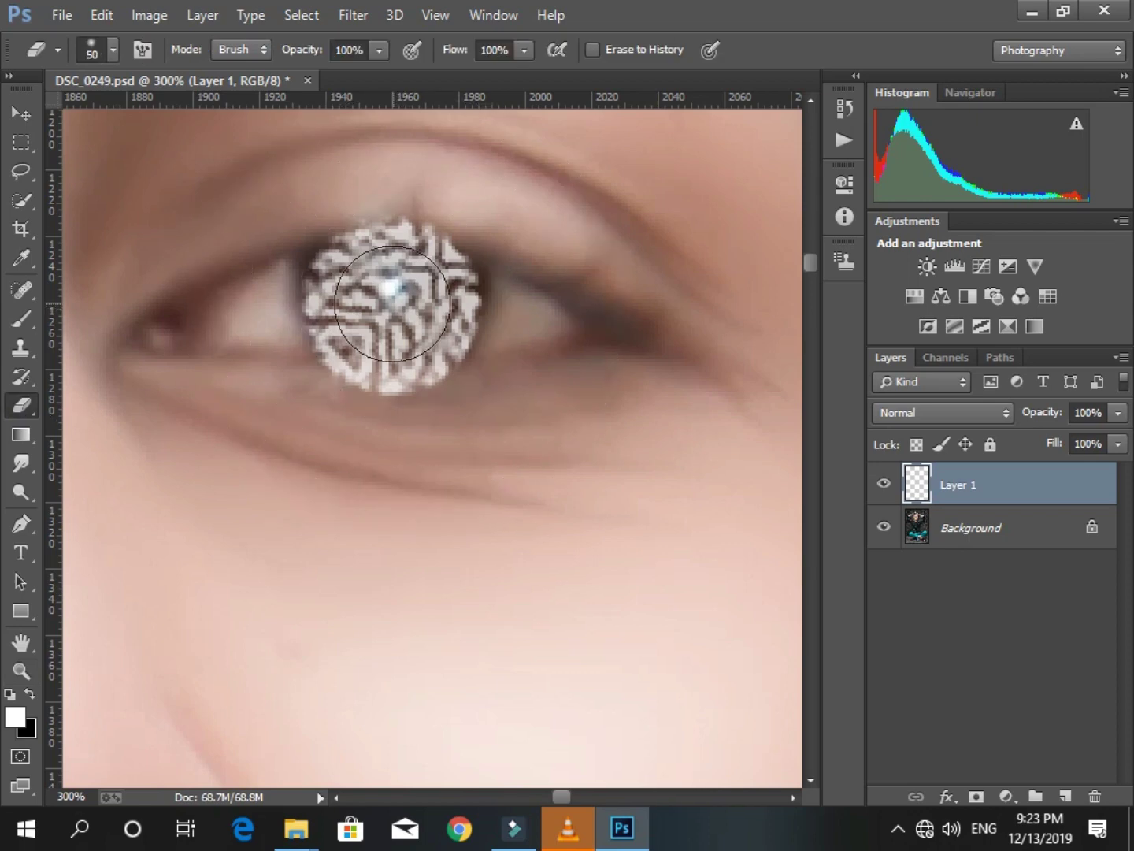
key("bracketleft")
key("bracketleft")
mouse_move(389, 303)
left_mouse_down()
mouse_move(409, 316)
mouse_move(379, 275)
left_mouse_up()
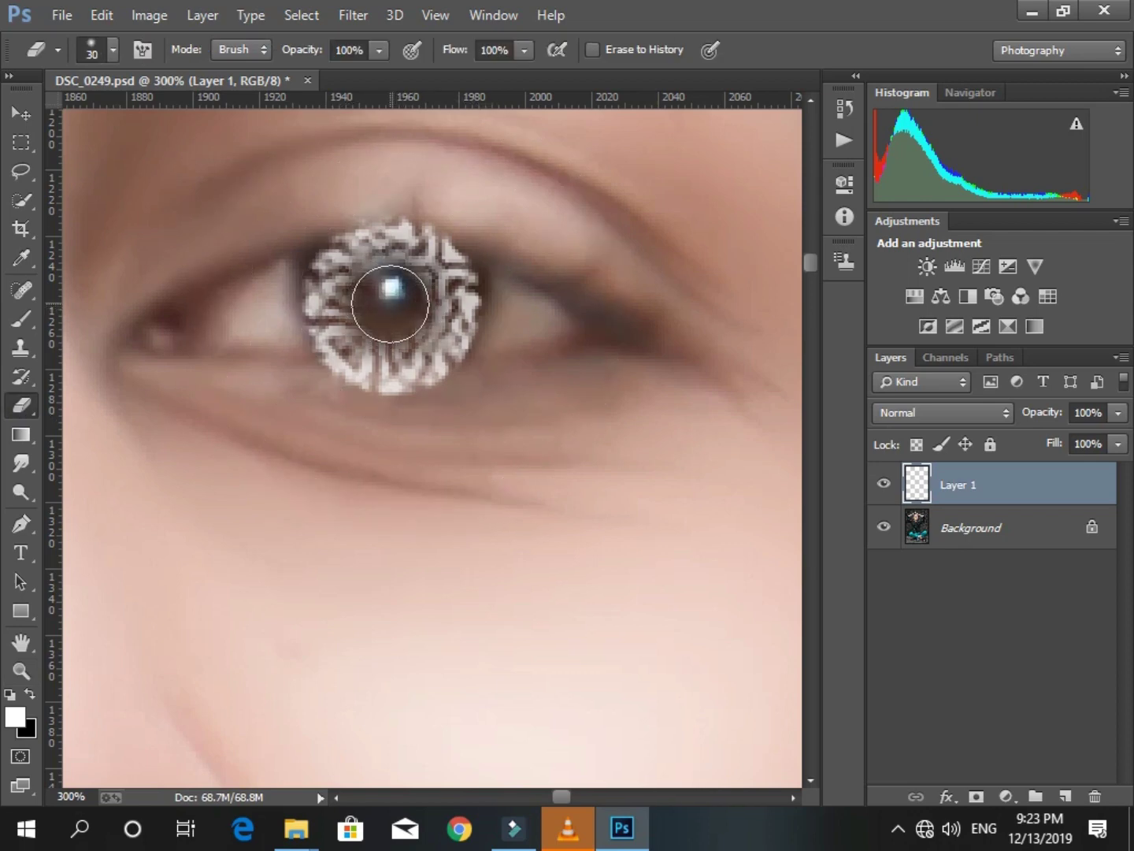
key("bracketleft")
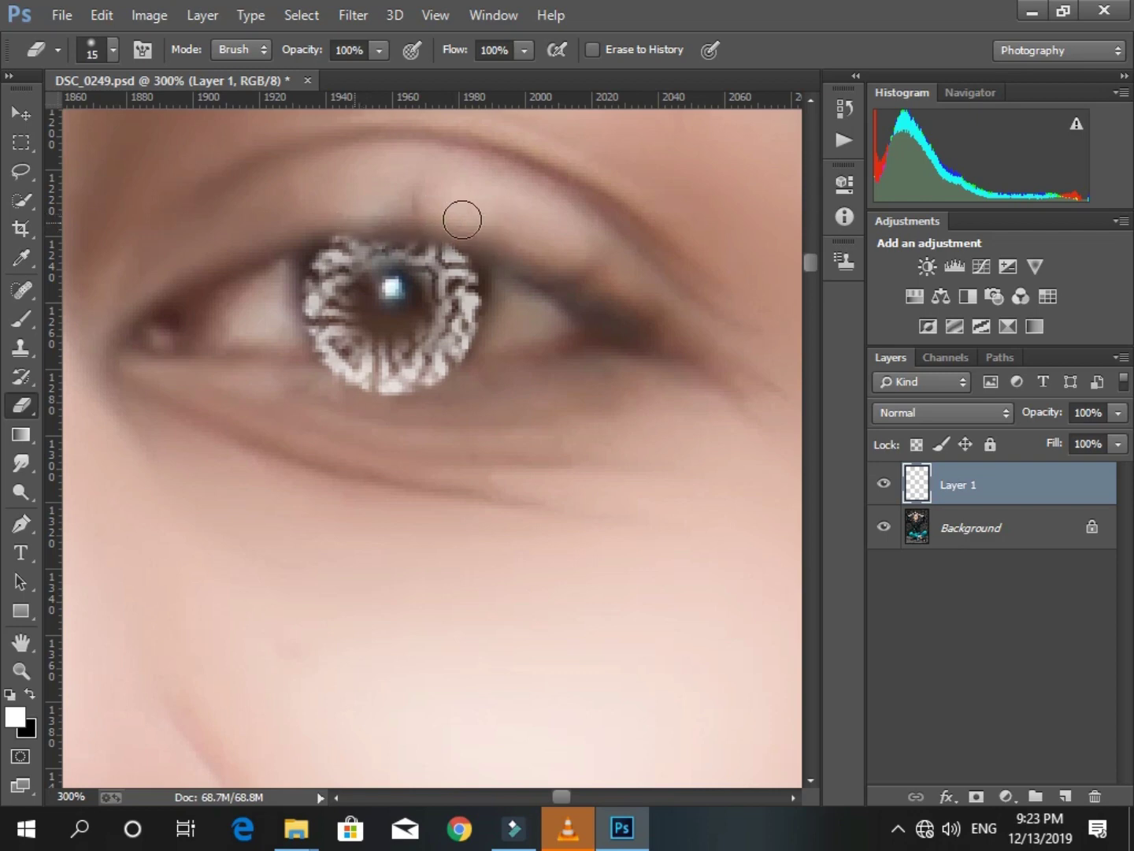
mouse_move(461, 217)
left_mouse_down()
mouse_move(327, 230)
mouse_move(403, 207)
left_mouse_up()
mouse_move(518, 354)
left_mouse_down()
mouse_move(517, 370)
mouse_move(448, 380)
mouse_move(266, 372)
left_mouse_up()
key("bracketright")
key("bracketright")
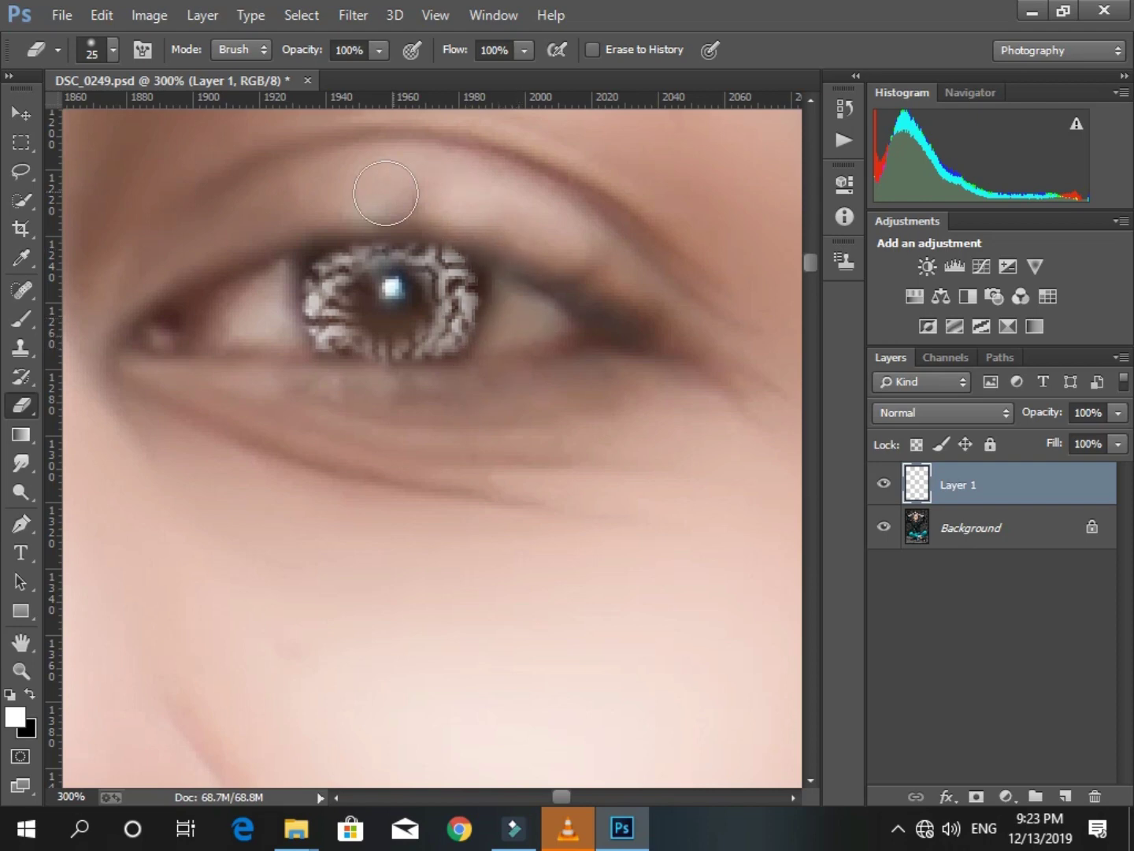
mouse_move(366, 316)
left_mouse_down()
mouse_move(392, 298)
mouse_move(308, 308)
left_mouse_up()
Scale the iris pattern down to fit, duplicate its layer and move the copy onto the other eye.
left_click(21, 114)
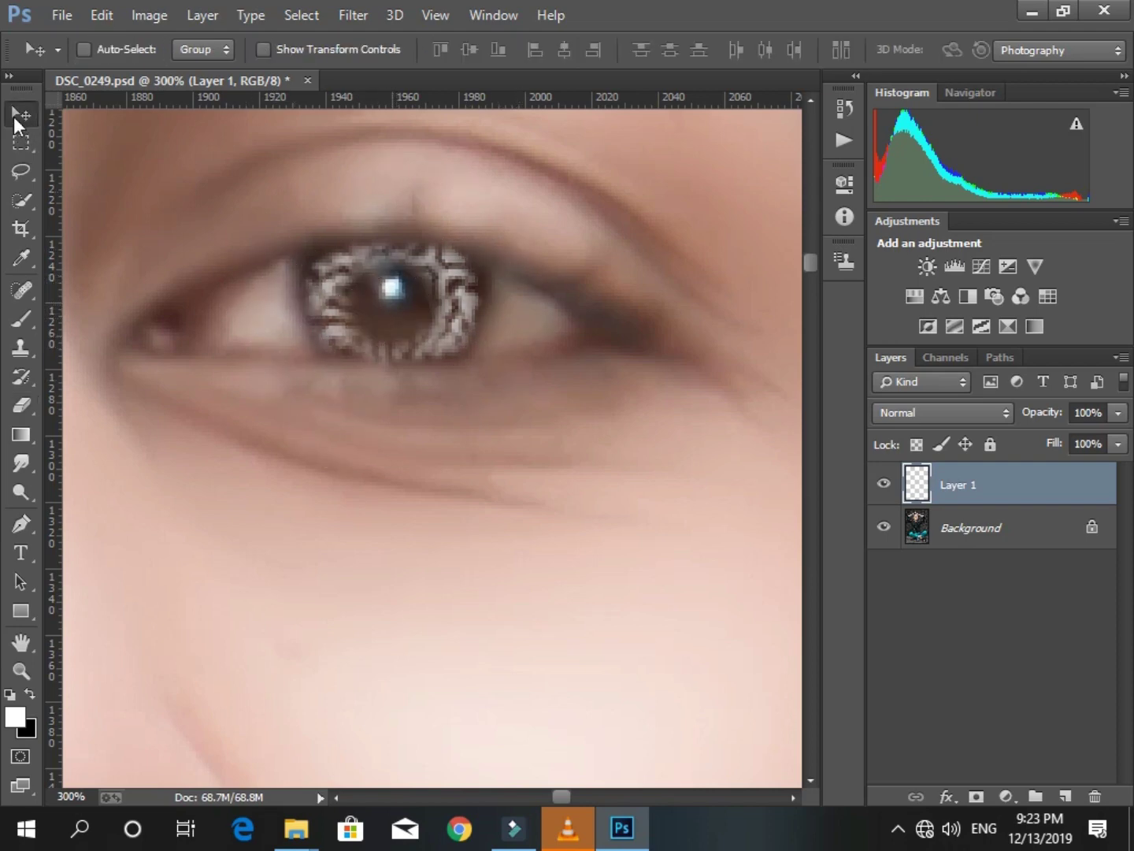
left_click(264, 49)
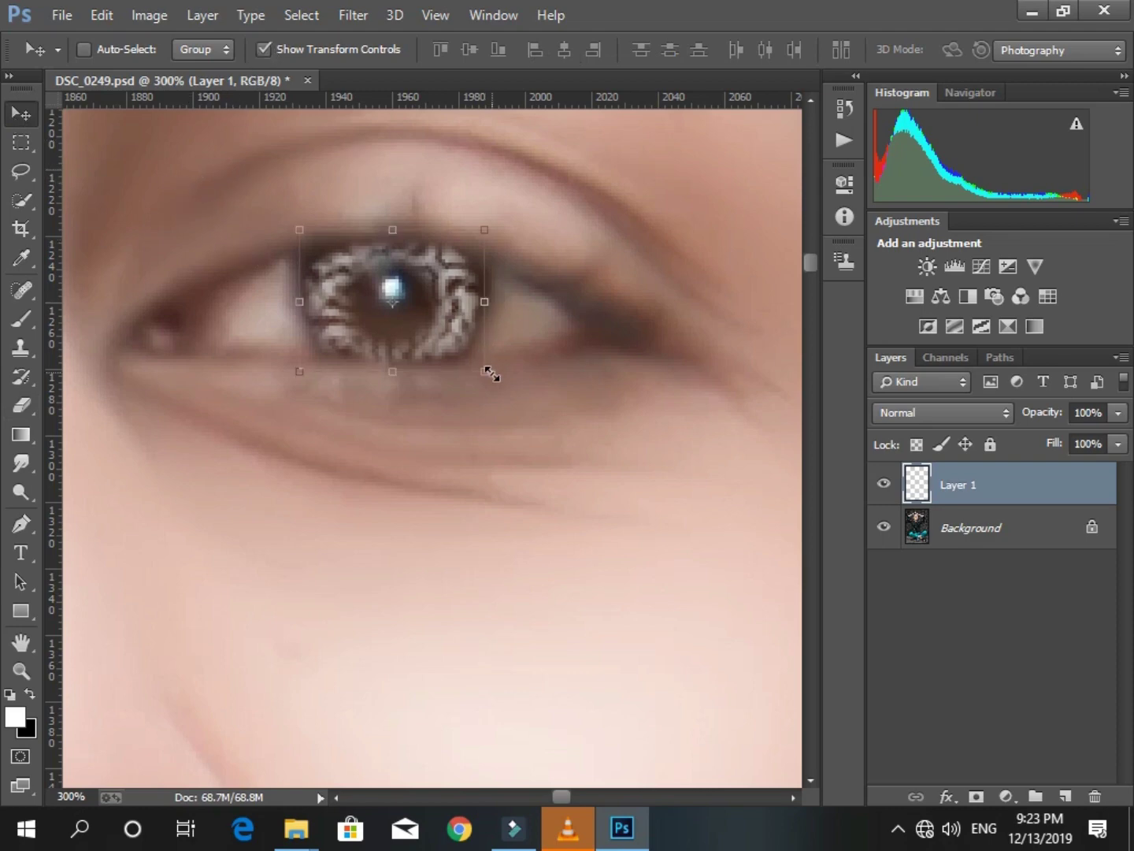
left_click_drag(491, 372, 444, 323)
key("Return")
left_click_drag(1043, 476, 1064, 796)
mouse_move(456, 485)
left_mouse_down()
mouse_move(626, 443)
mouse_move(712, 455)
mouse_move(774, 410)
left_mouse_up()
mouse_move(475, 461)
left_mouse_down()
mouse_move(343, 549)
mouse_move(350, 565)
mouse_move(351, 508)
left_mouse_up()
right_click(401, 425)
Merge the copied pattern down into Layer 1, duplicate it and adjust the fill amount.
left_click(425, 437)
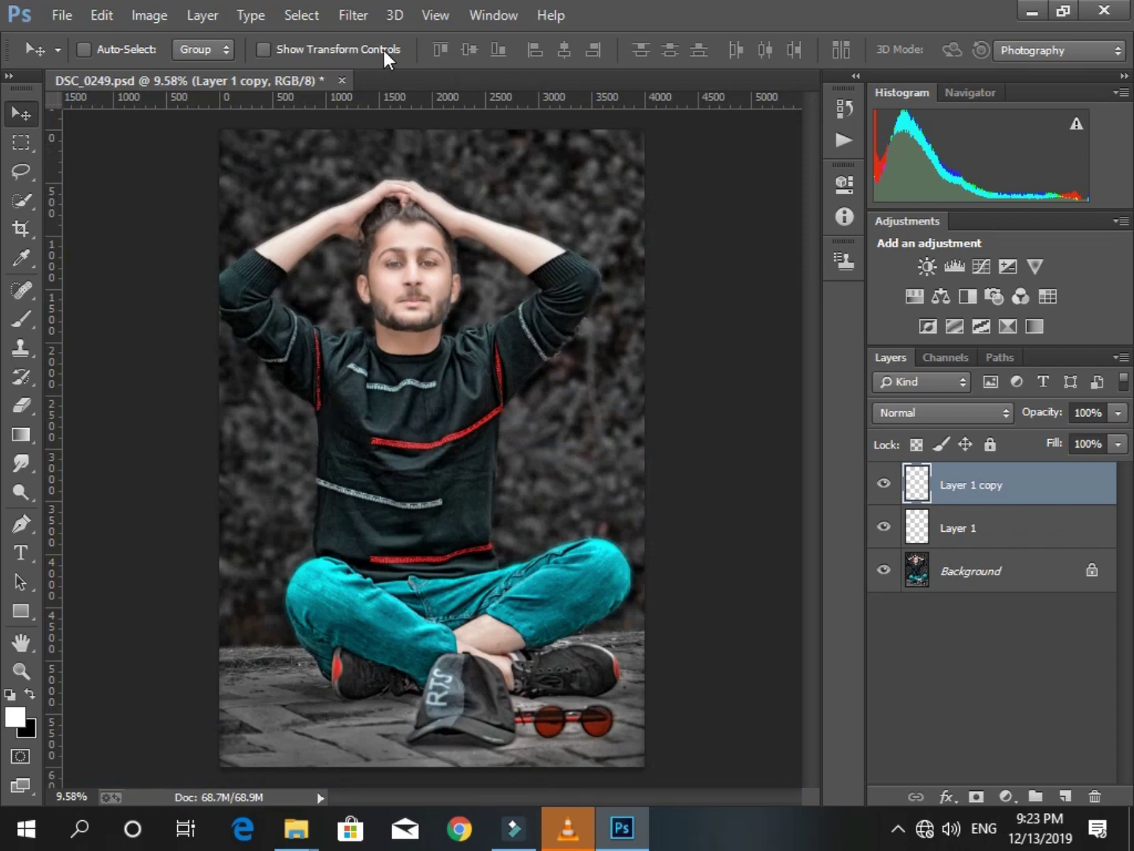
left_click(1122, 357)
left_click(938, 649)
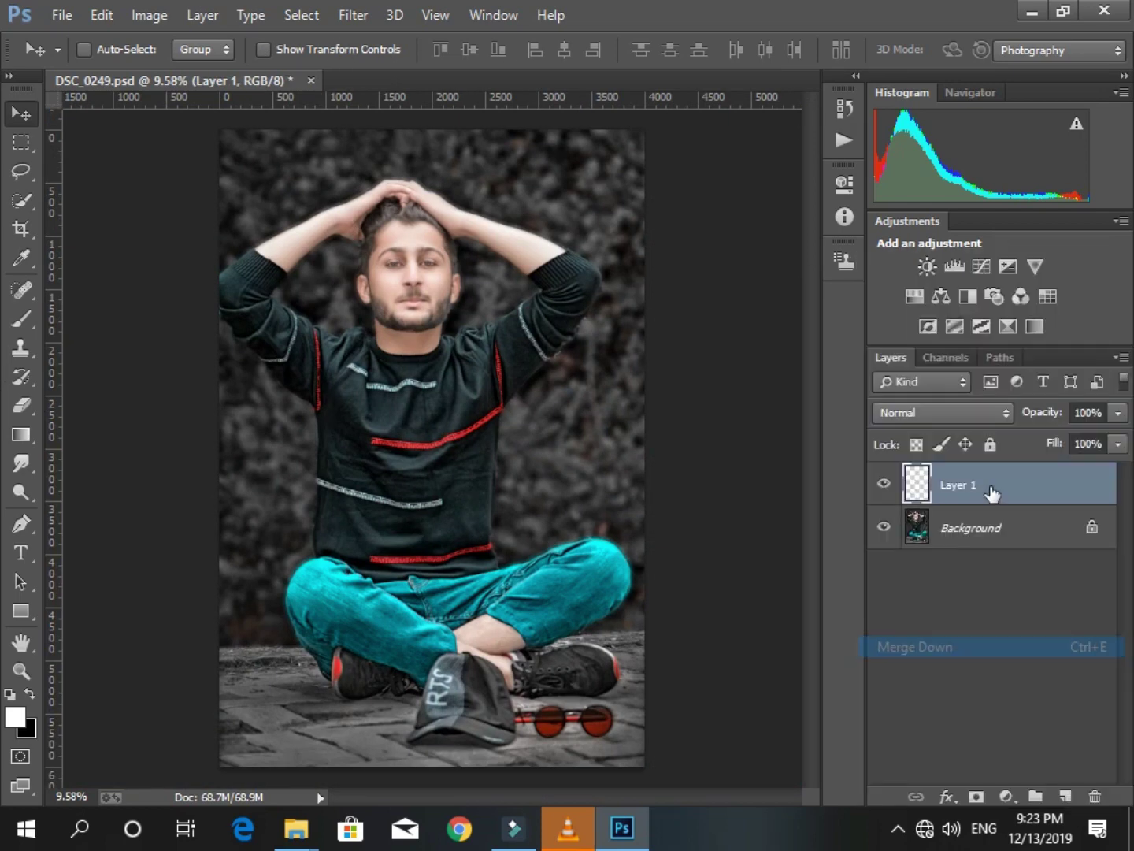
mouse_move(990, 487)
left_mouse_down()
mouse_move(1063, 740)
mouse_move(1066, 796)
left_mouse_up()
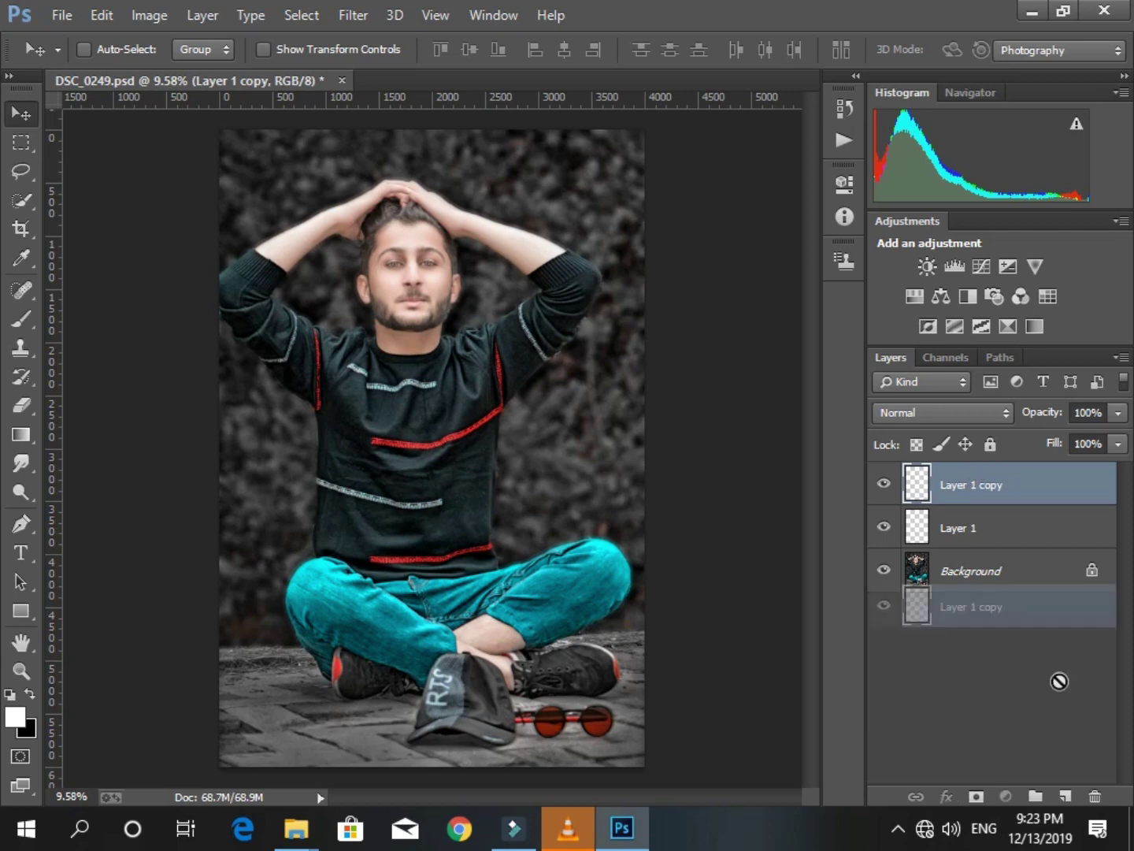
left_click(1117, 444)
Merge all visible layers, check the face up close, then duplicate Background.
left_click(1122, 357)
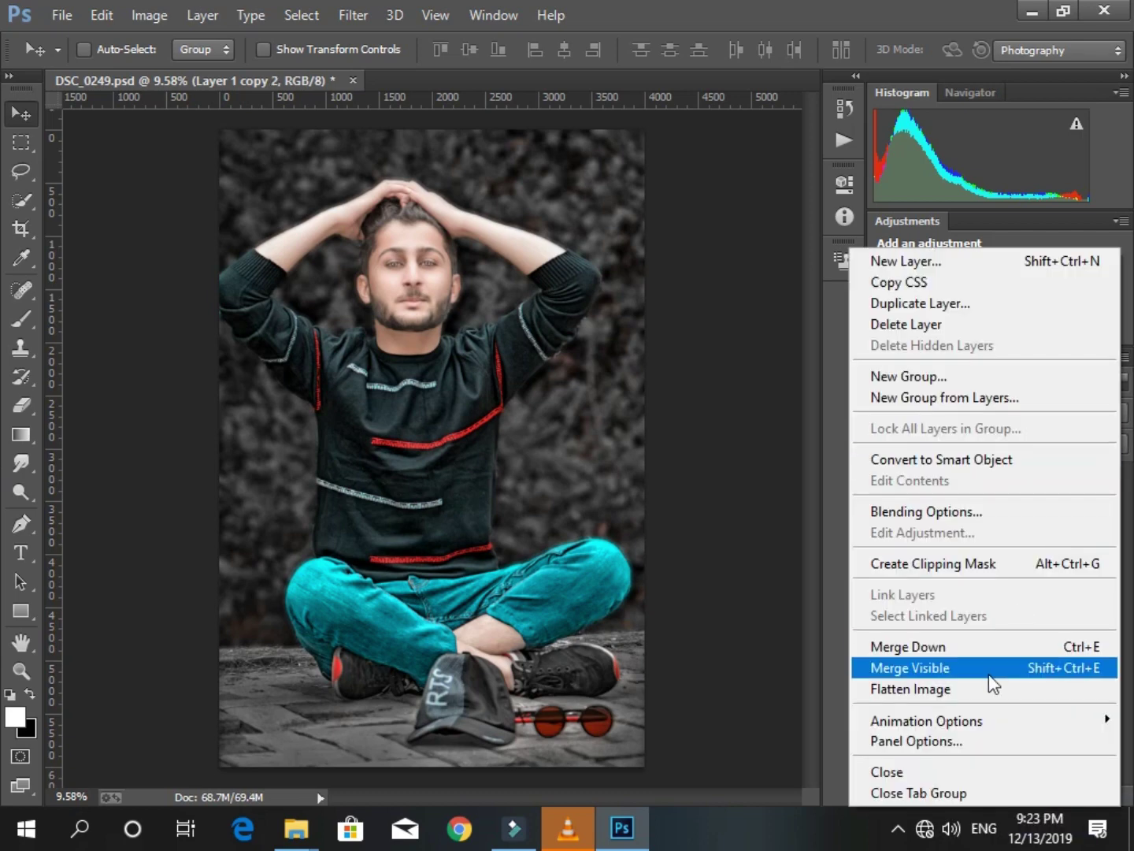
left_click(985, 669)
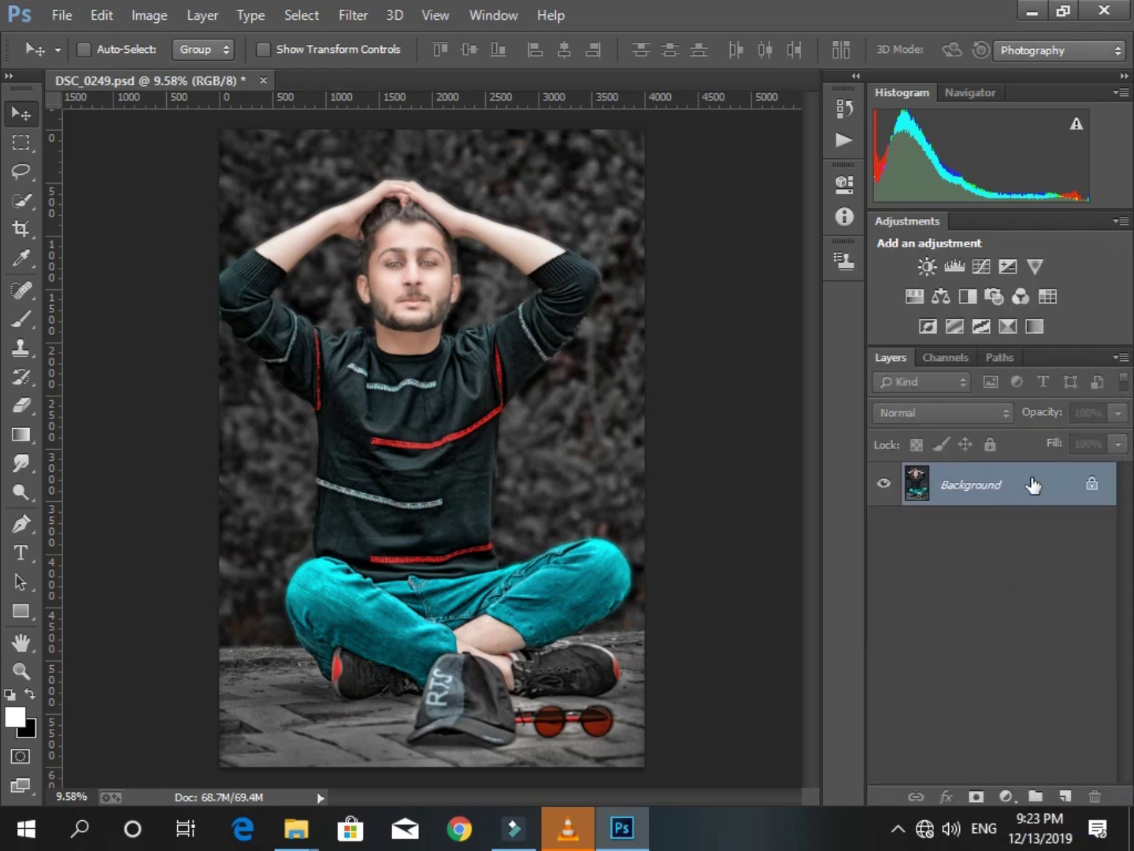
left_click(21, 671)
mouse_move(405, 227)
left_mouse_down()
mouse_move(499, 432)
mouse_move(436, 348)
left_mouse_up()
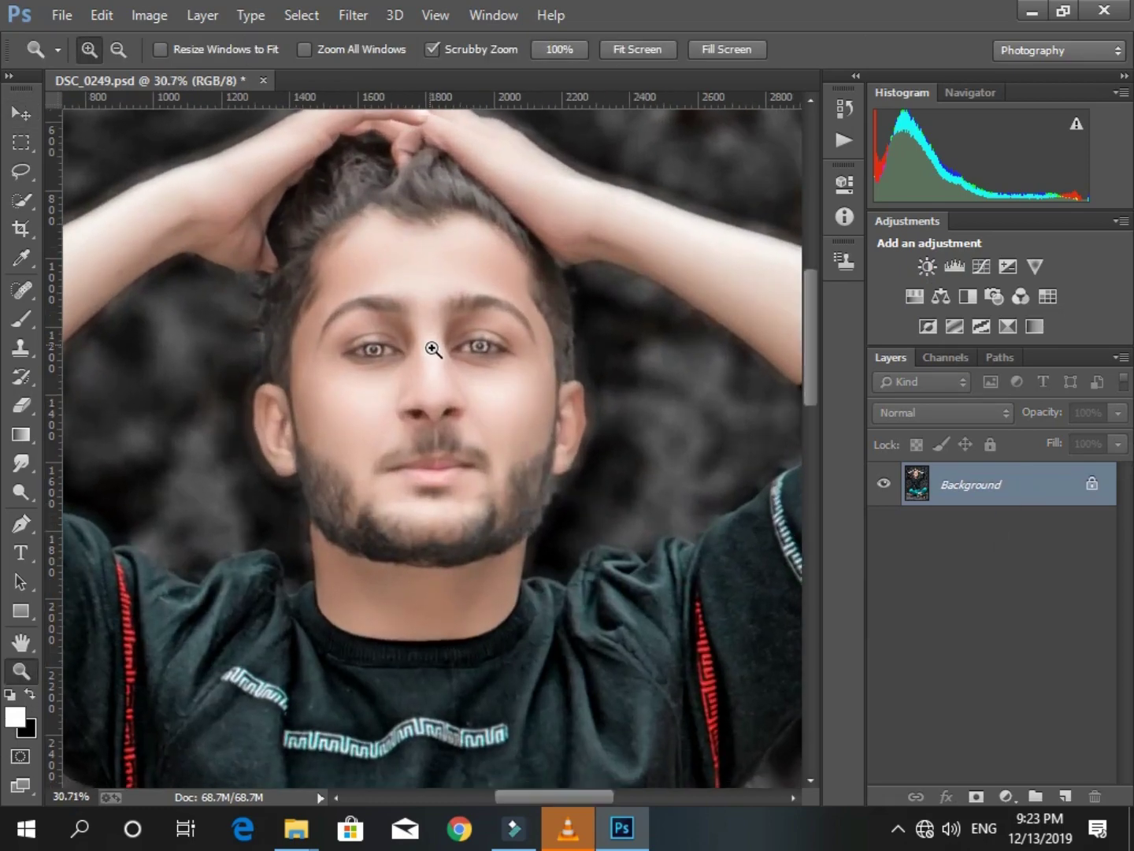
right_click(432, 366)
left_click(481, 382)
left_click(463, 347)
right_click(464, 346)
left_click(570, 361)
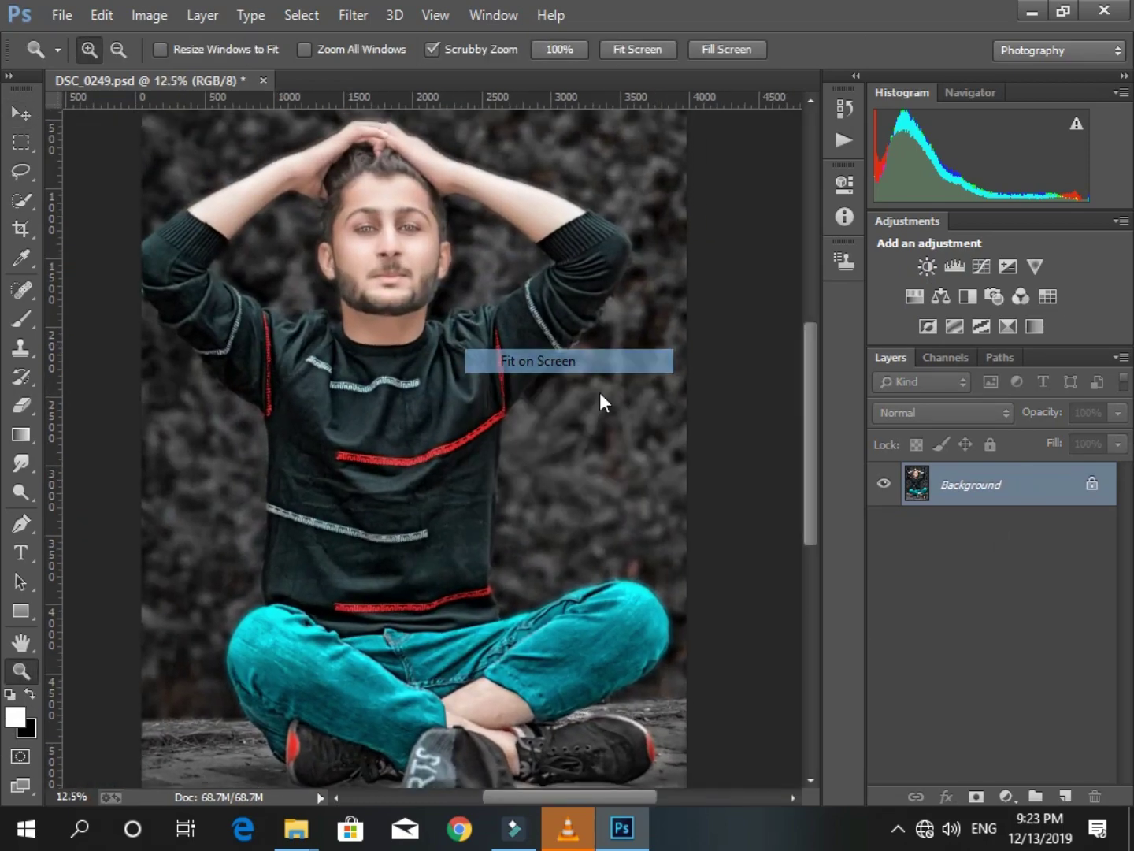
mouse_move(965, 484)
left_mouse_down()
mouse_move(1050, 796)
mouse_move(1066, 794)
left_mouse_up()
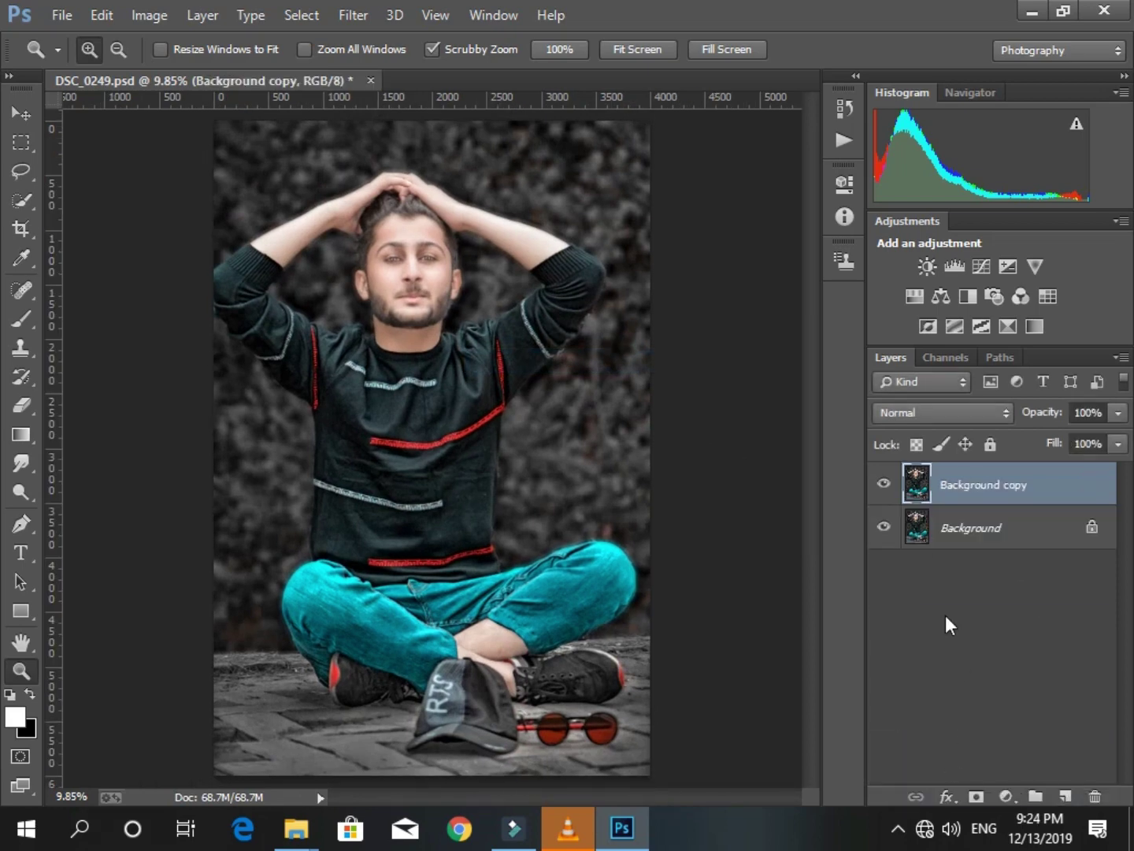
Add a Levels adjustment with the white input point at 252.
left_click(1006, 798)
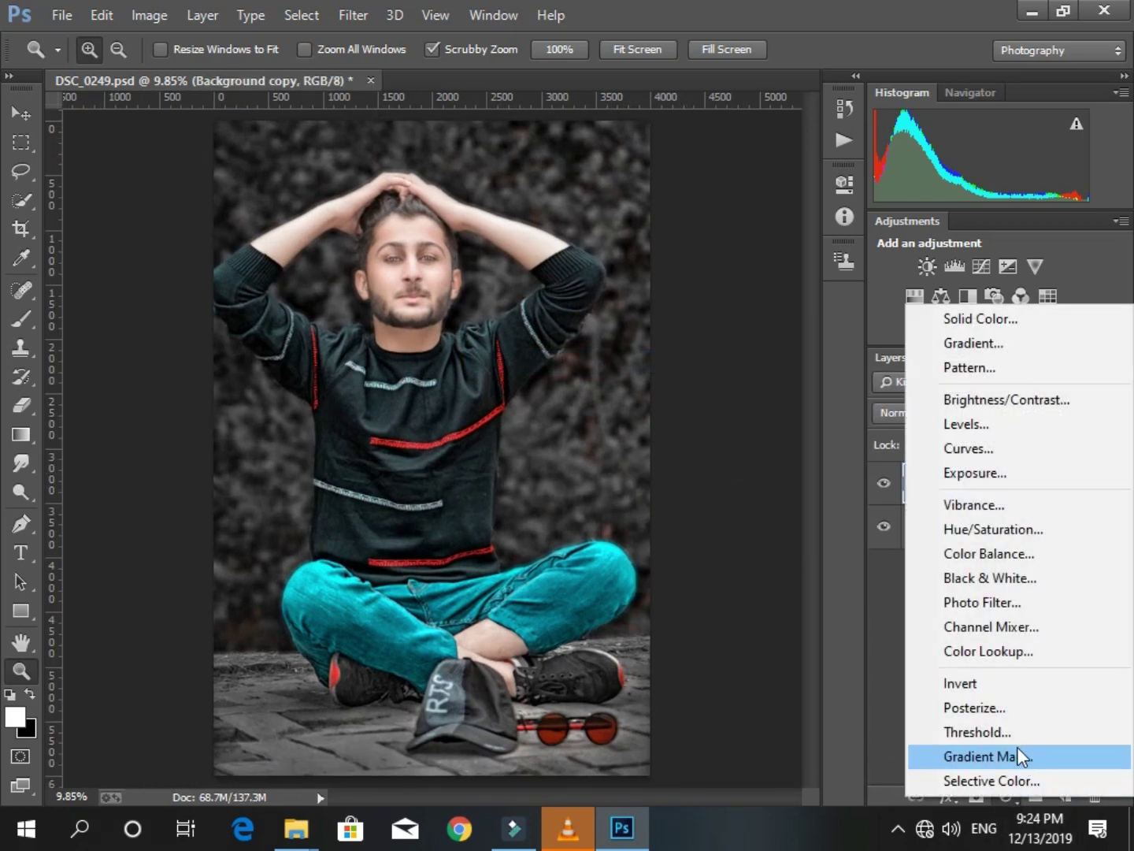
left_click(954, 425)
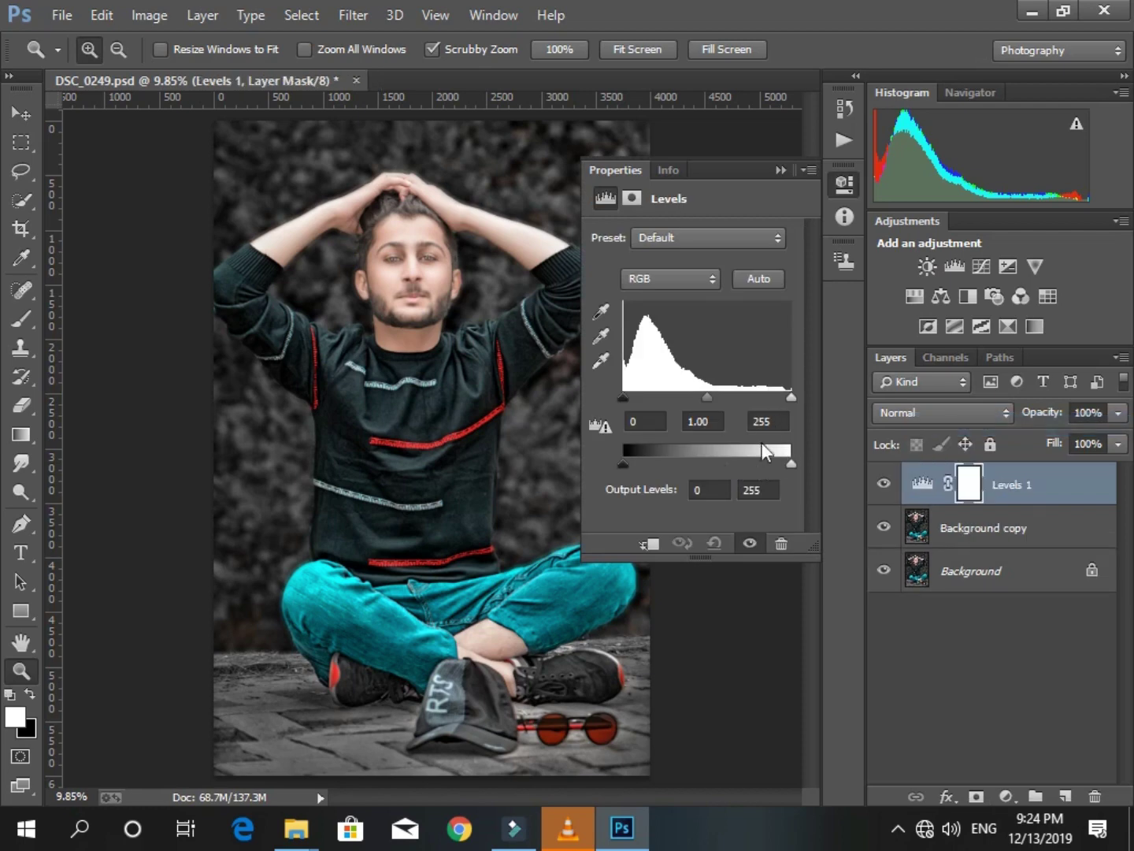
left_click_drag(789, 394, 787, 396)
left_click(780, 170)
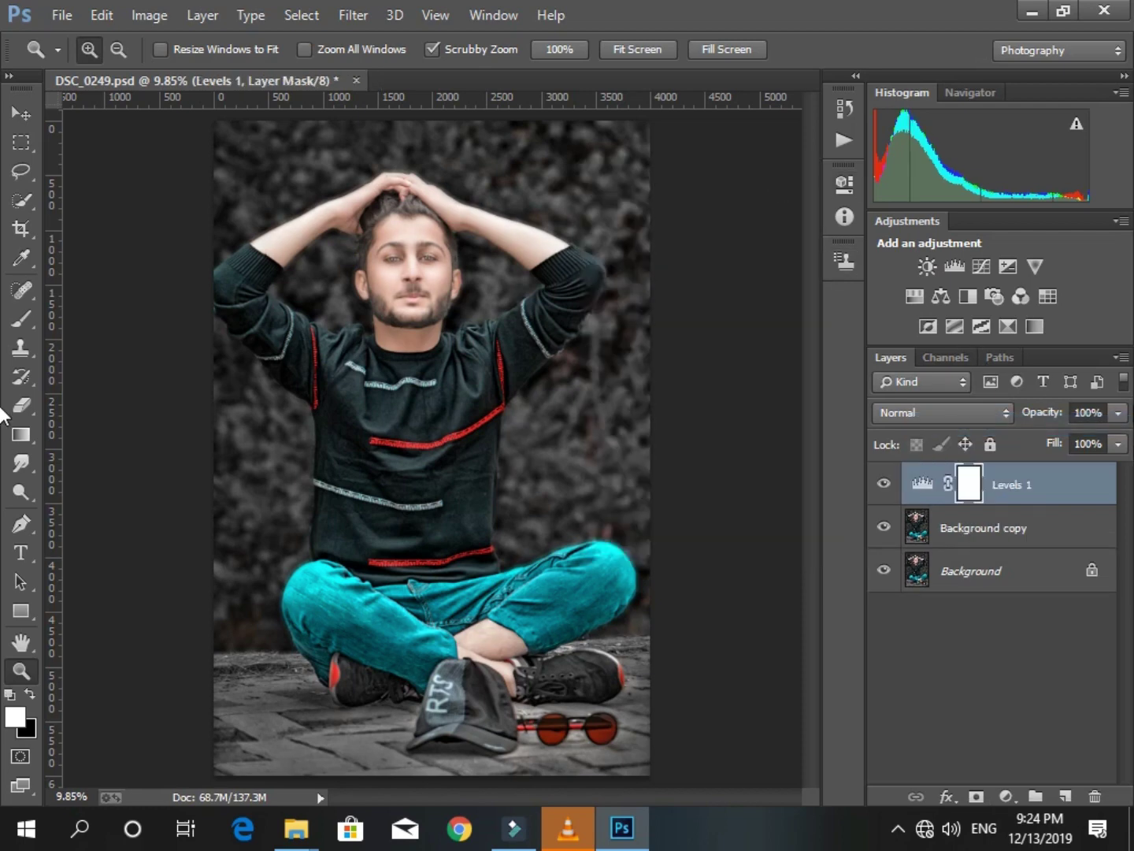
Flatten the image and duplicate the Background layer.
left_click(1122, 358)
left_click(906, 688)
left_click_drag(1024, 485, 1064, 796)
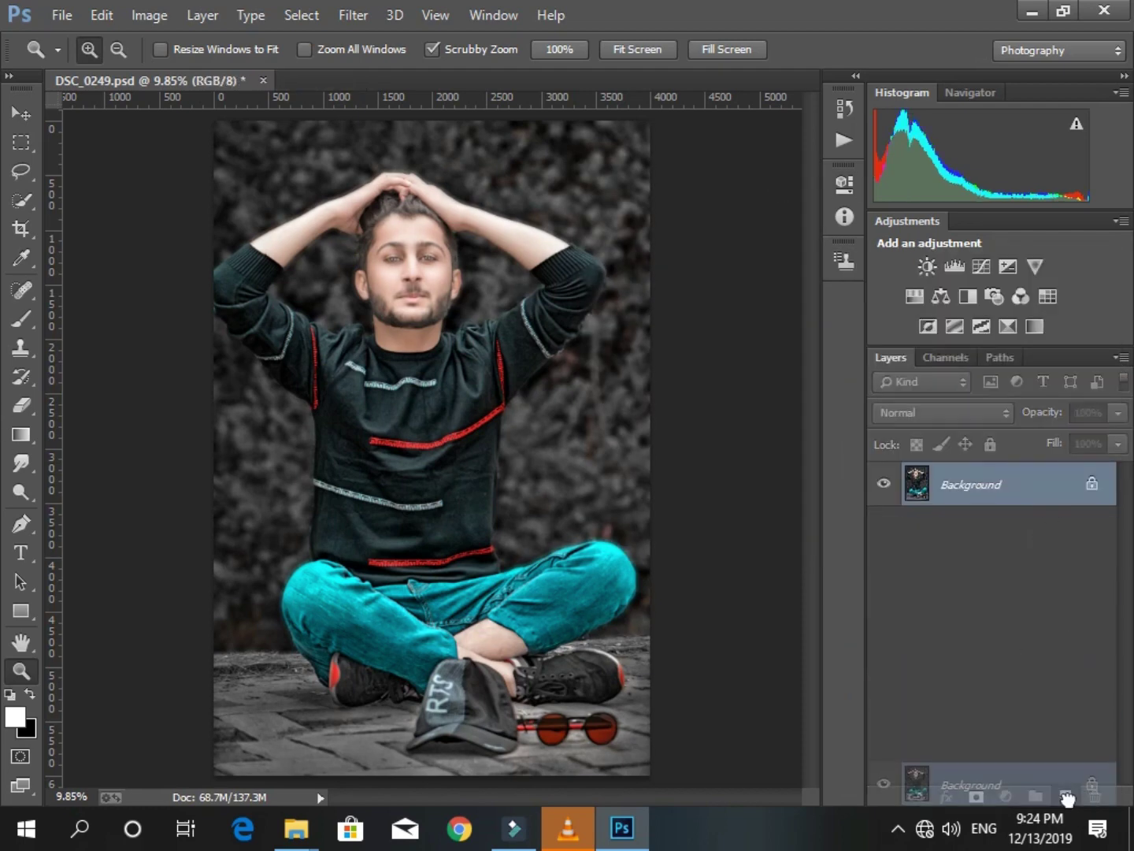
left_click(354, 15)
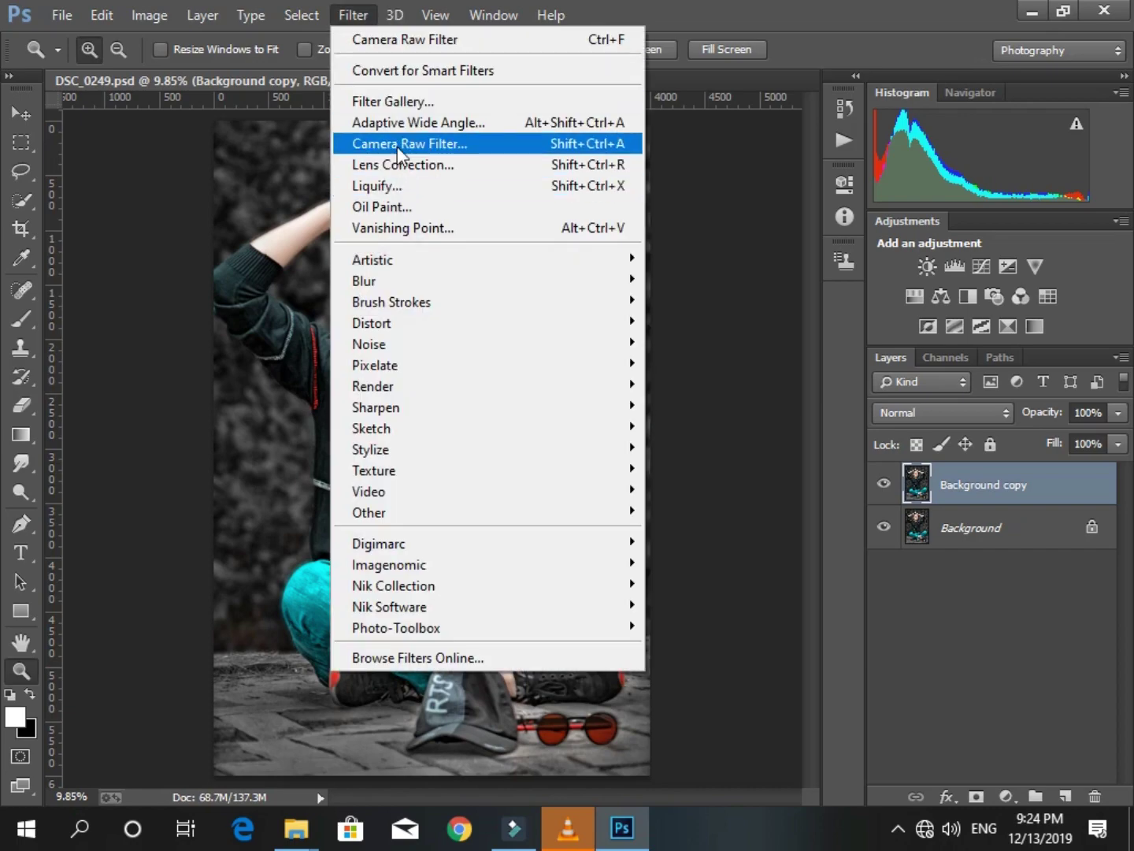
Apply Camera Raw saturation edits: Reds +30 and Oranges -13.
left_click(418, 145)
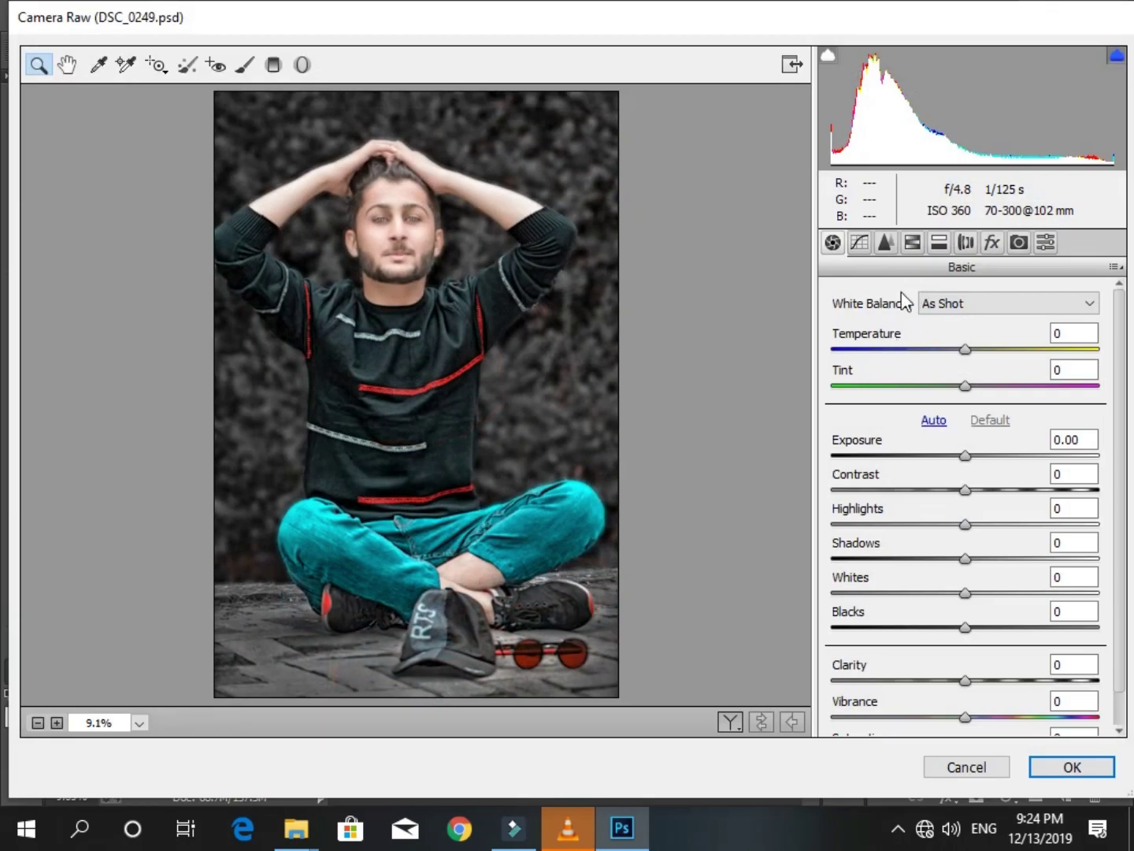
left_click(914, 245)
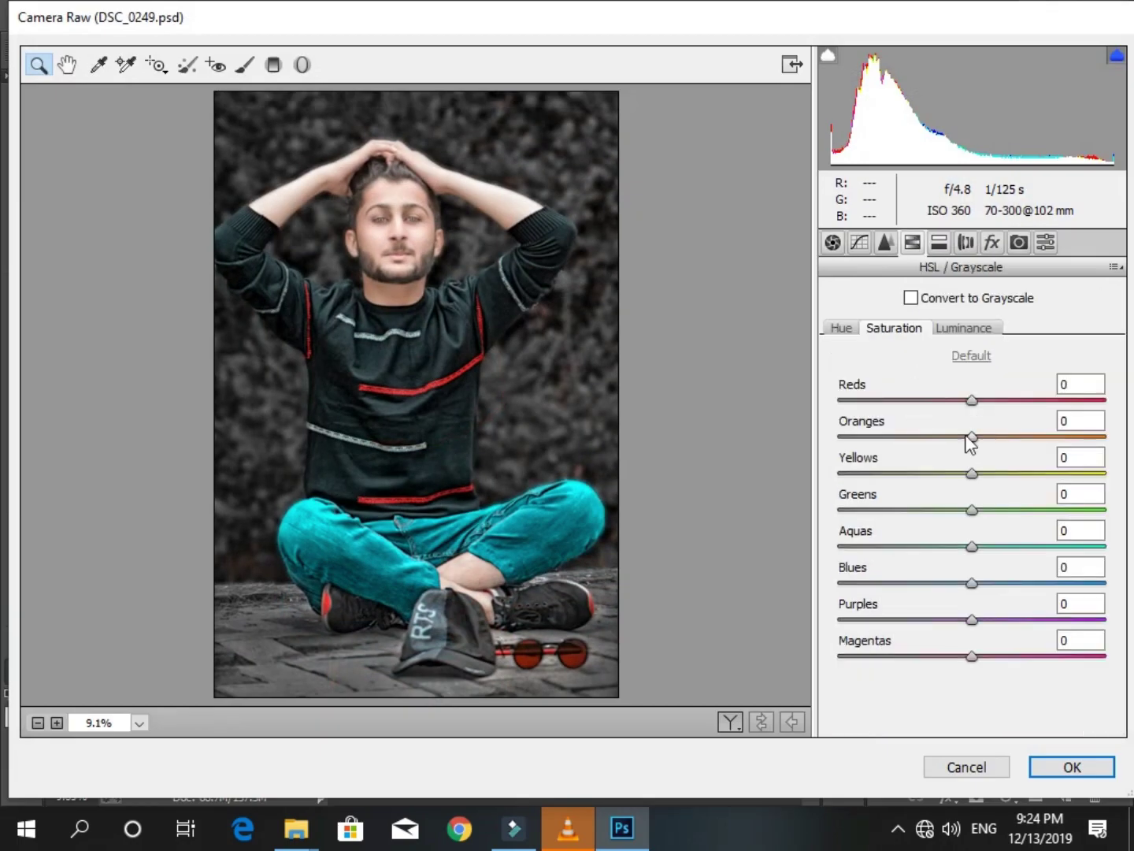
mouse_move(973, 438)
left_mouse_down()
mouse_move(946, 435)
mouse_move(1049, 401)
mouse_move(1015, 401)
mouse_move(956, 436)
left_mouse_up()
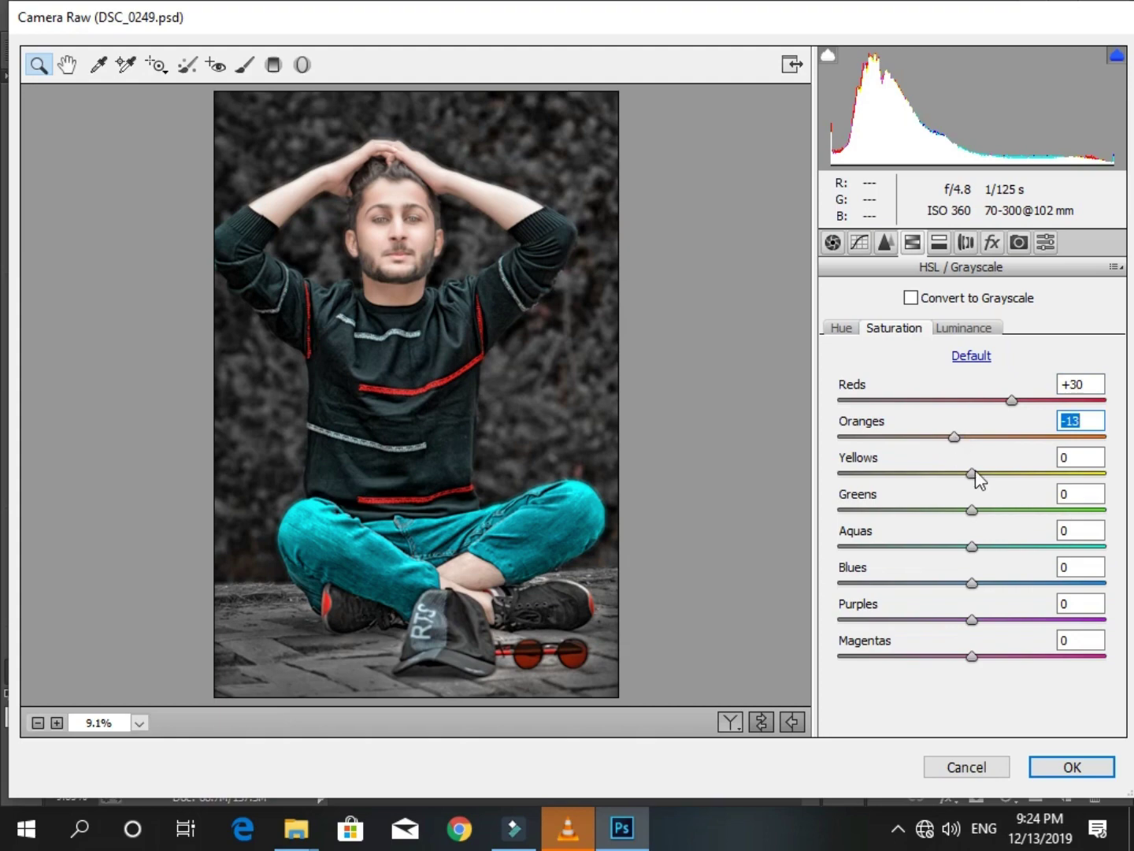
left_click(1064, 768)
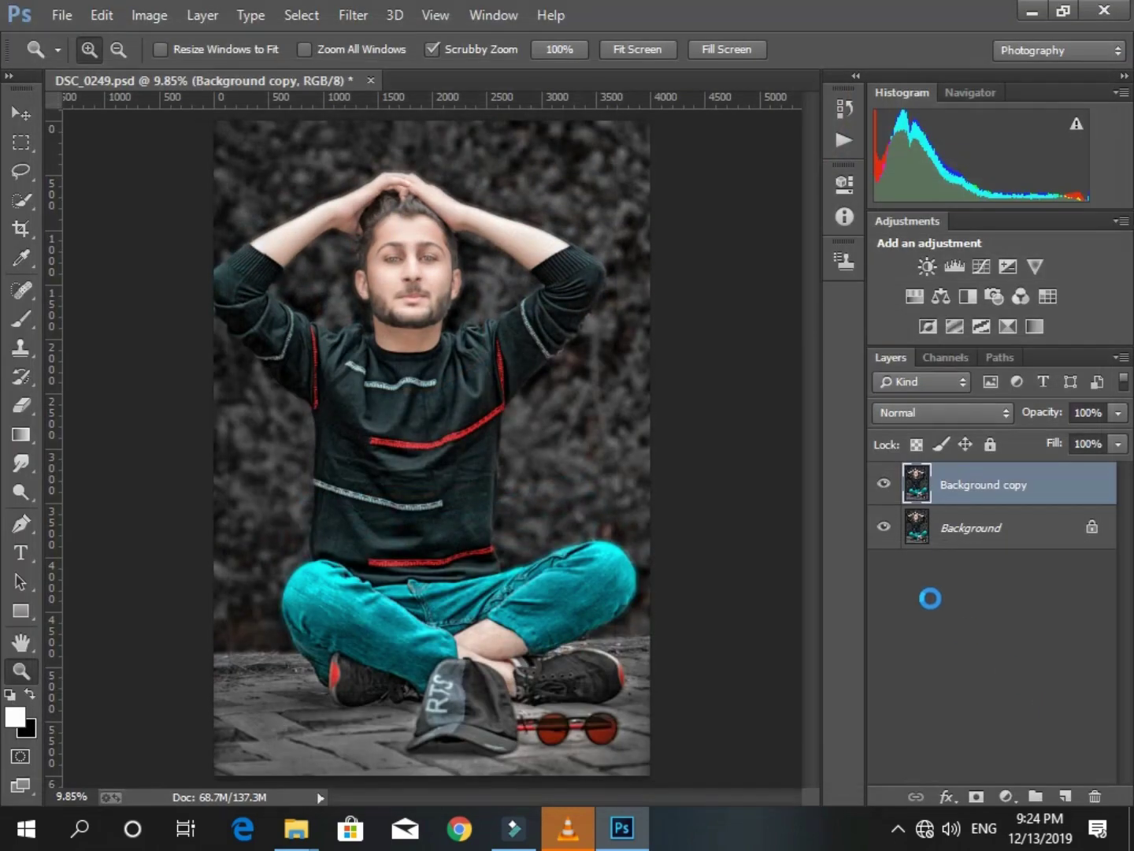
Merge all visible layers and duplicate the result onto a new layer.
left_click(1122, 357)
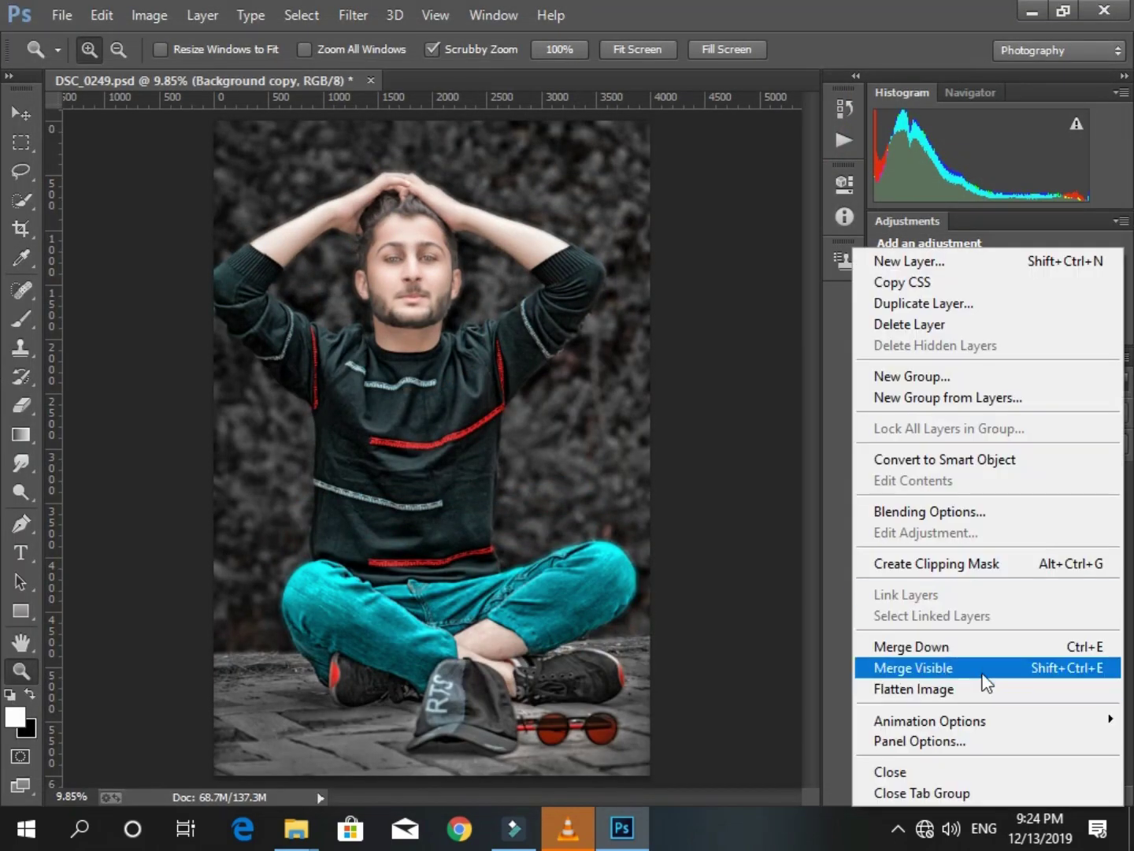
left_click(982, 679)
left_click_drag(1023, 511, 1065, 800)
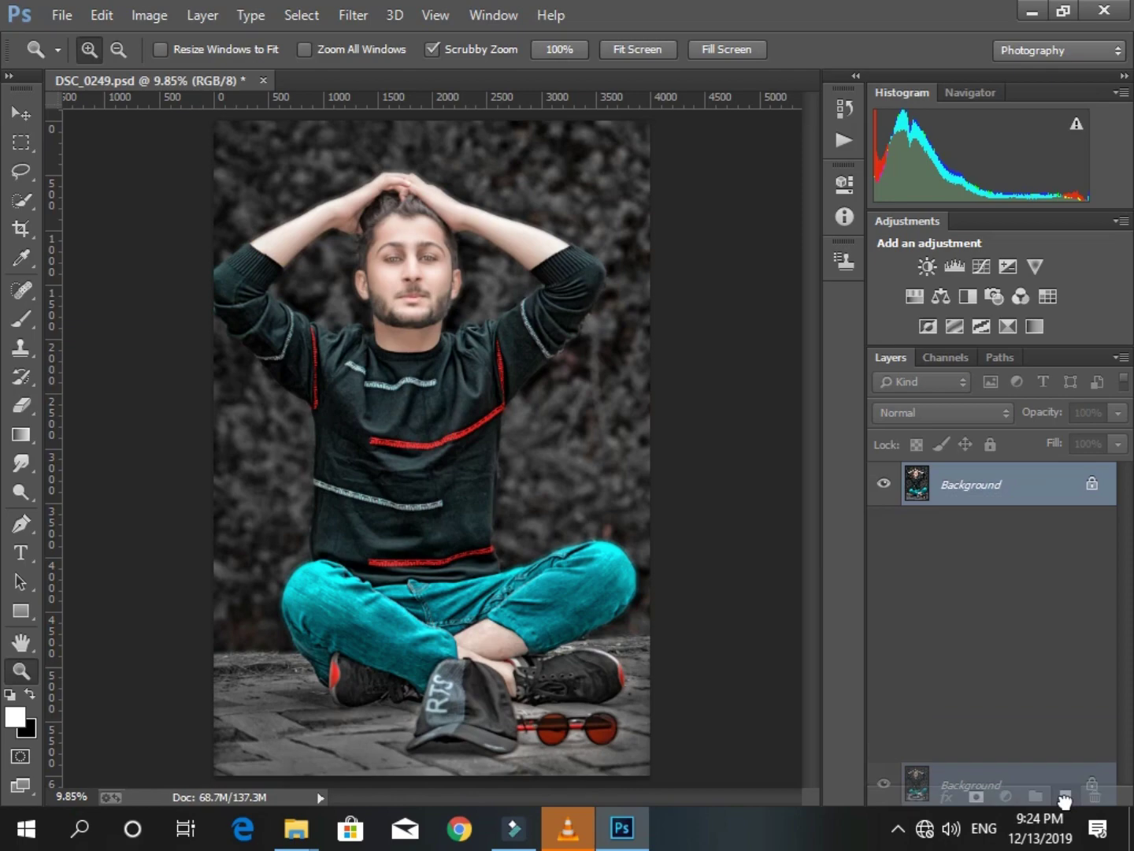
Apply the Oil Paint filter with Stylization 4 and Shine 0.
left_click(366, 10)
left_click(422, 208)
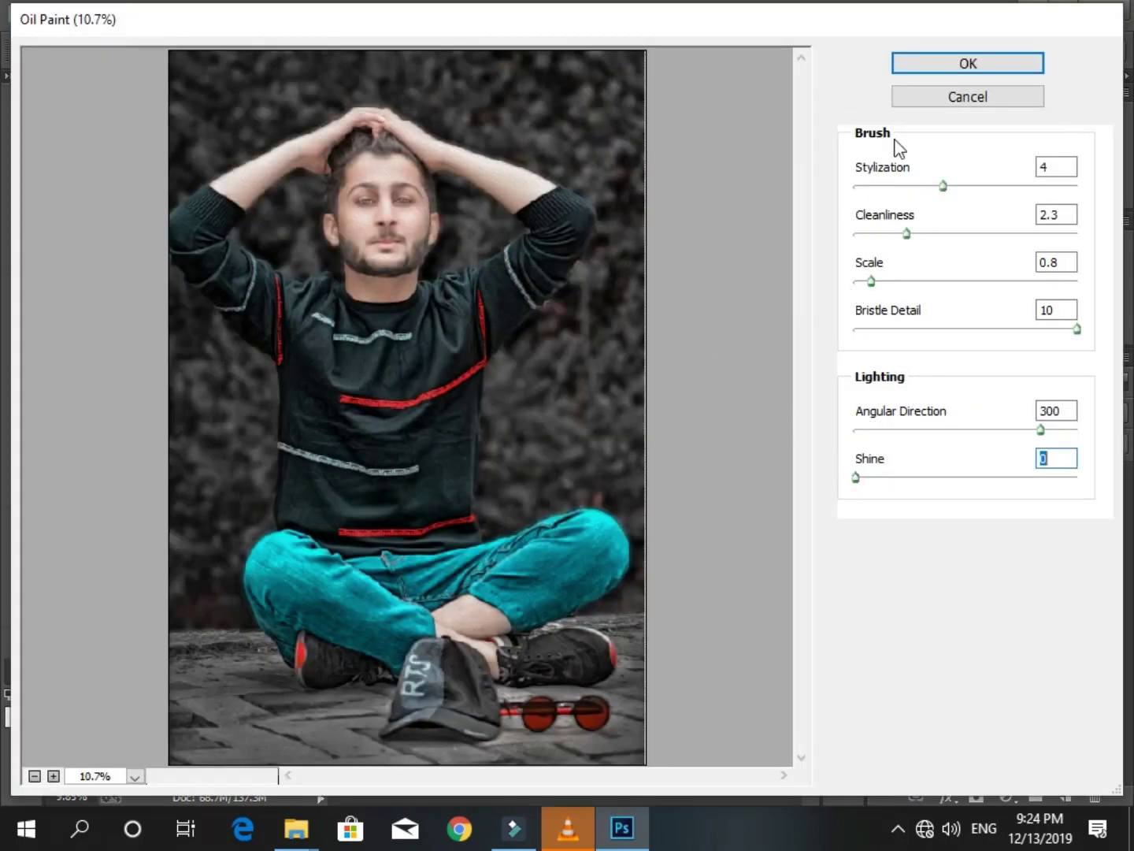
left_click(923, 61)
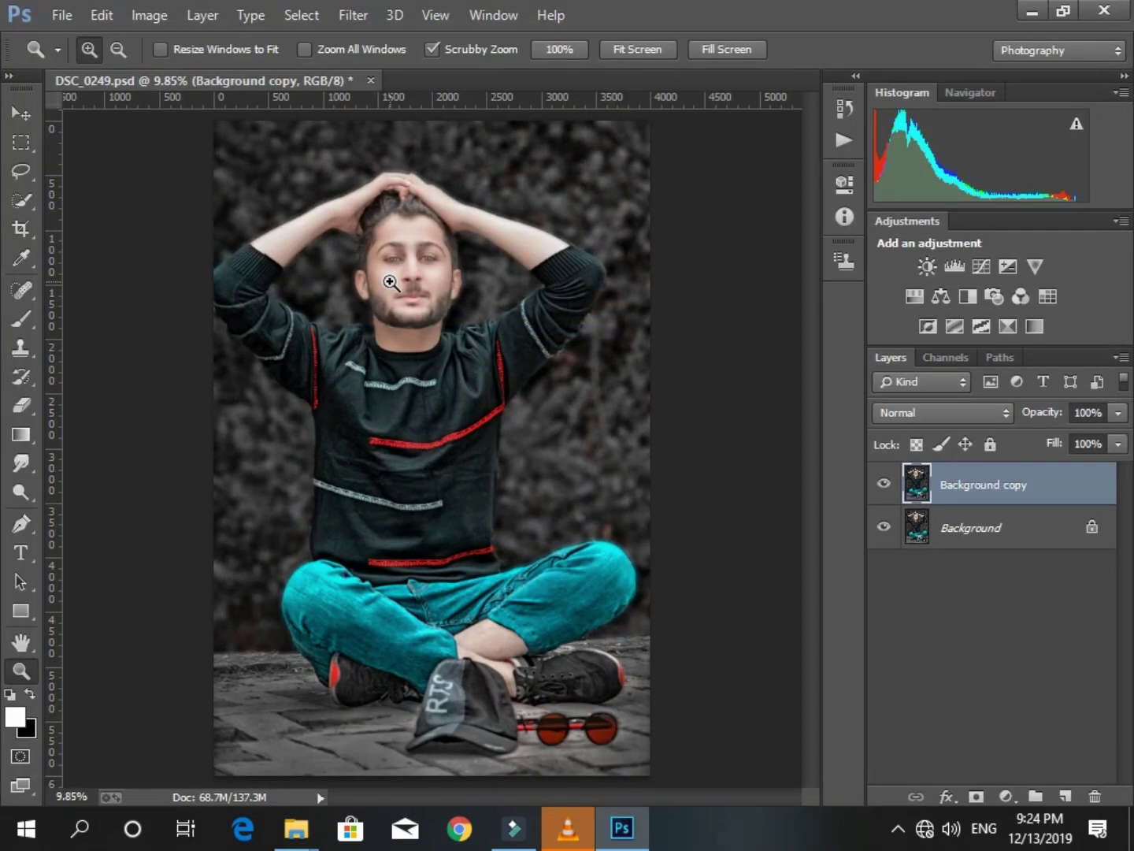
Zoom in on the face and set a 64 px eraser to restore the eyes.
left_click(395, 267)
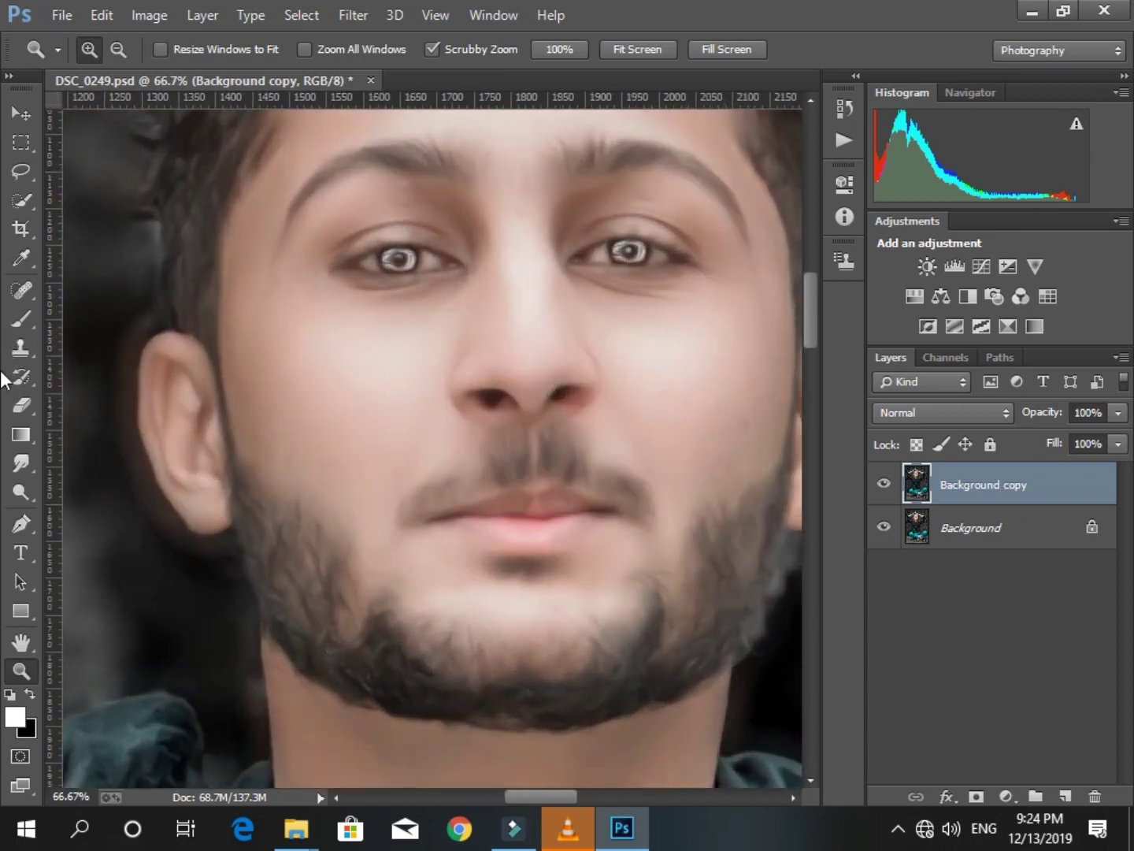
left_click(21, 405)
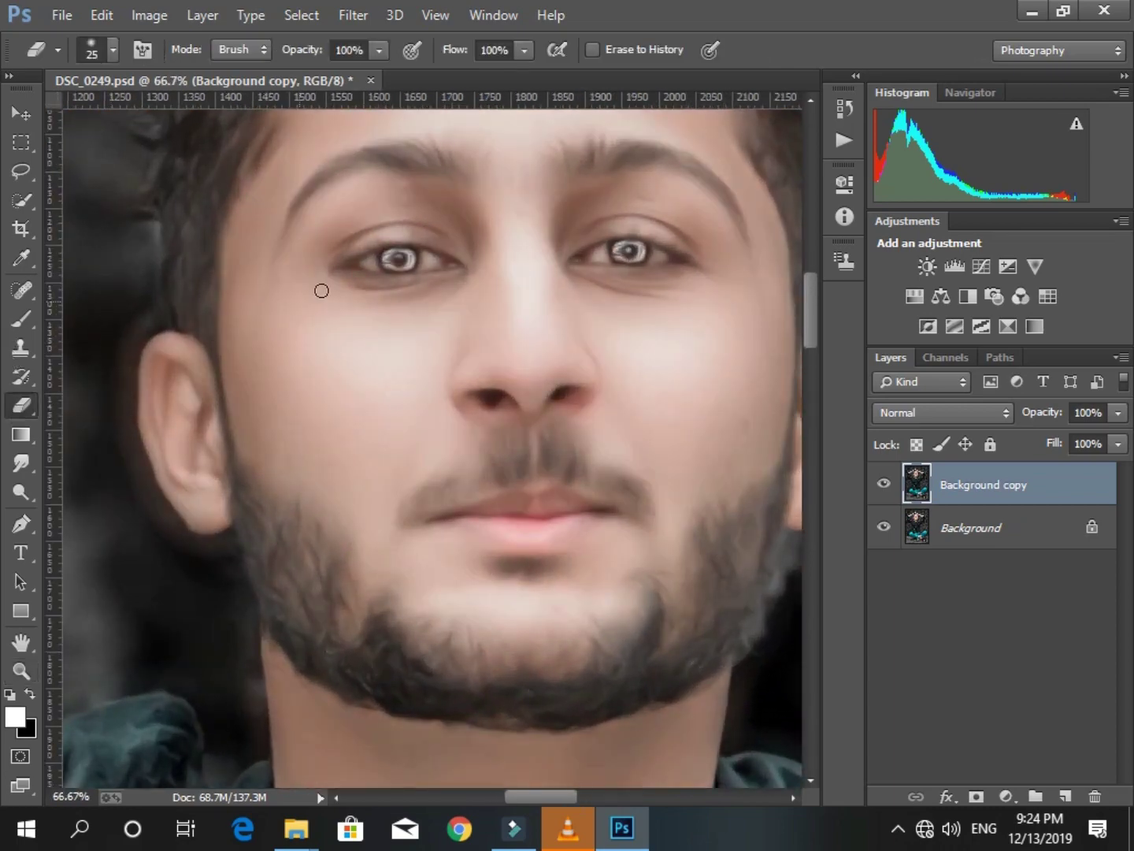
right_click(396, 256)
type("64")
key("Return")
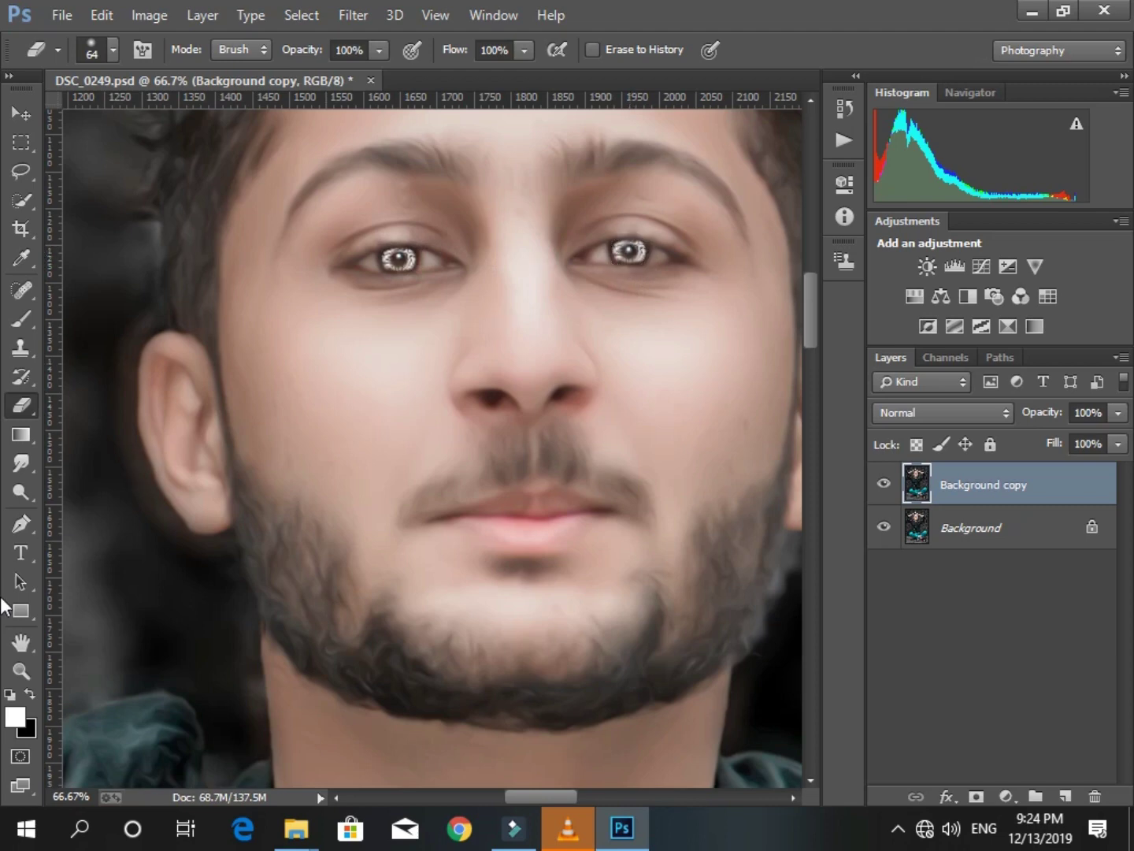
left_click(22, 669)
right_click(426, 523)
left_click(451, 541)
Merge all visible layers and duplicate the merged layer.
right_click(985, 485)
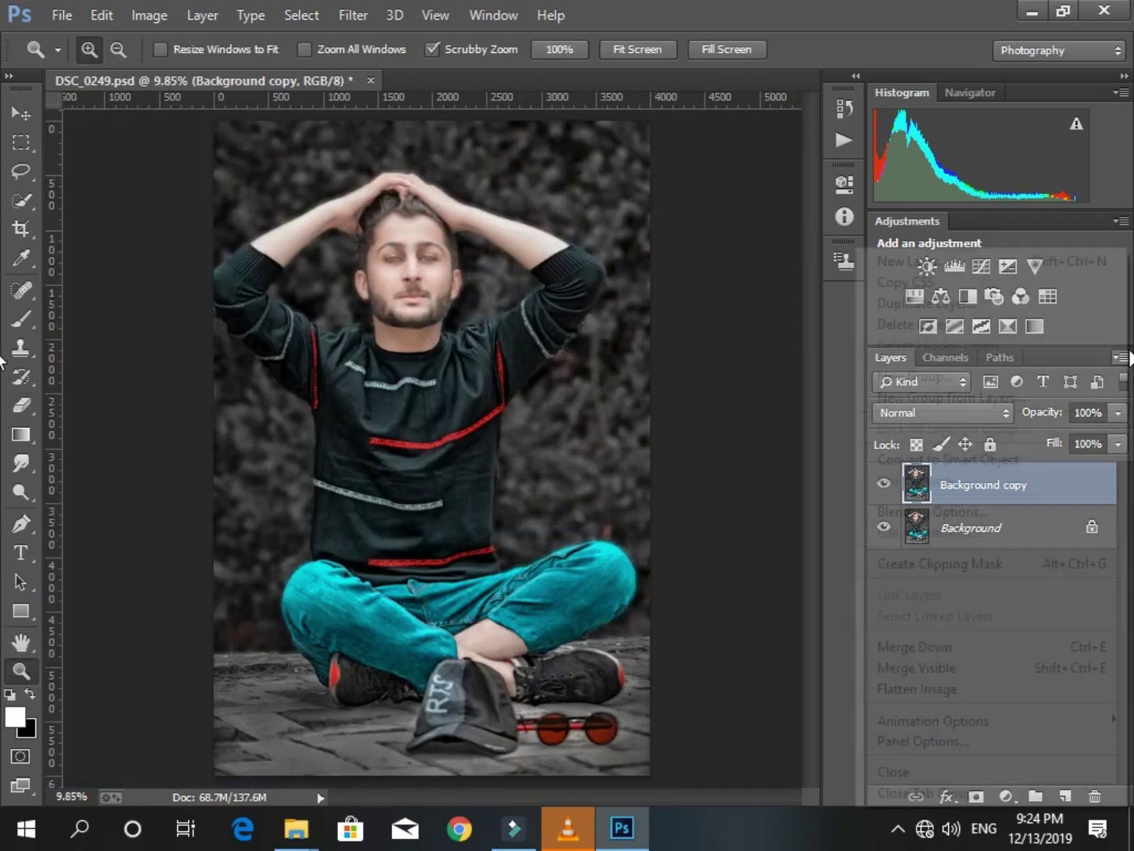
left_click(1003, 668)
left_click_drag(1026, 498, 1070, 799)
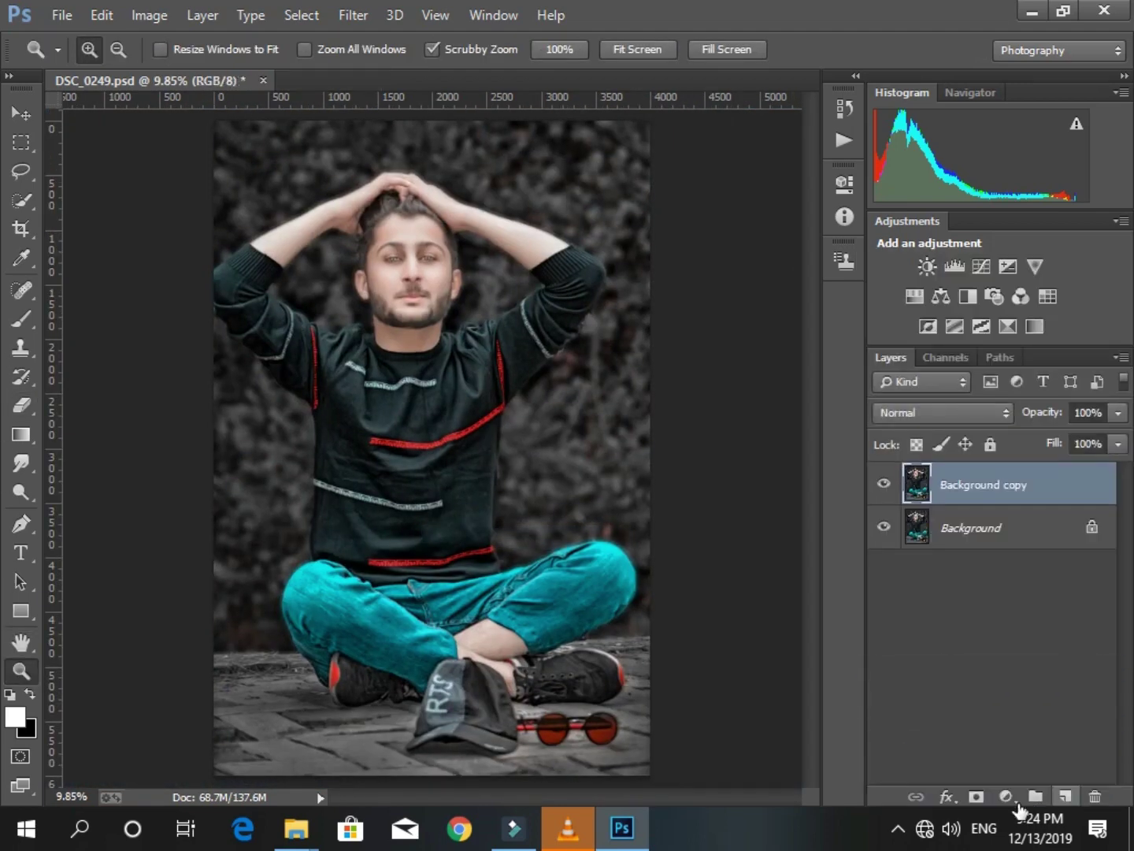
left_click(1018, 798)
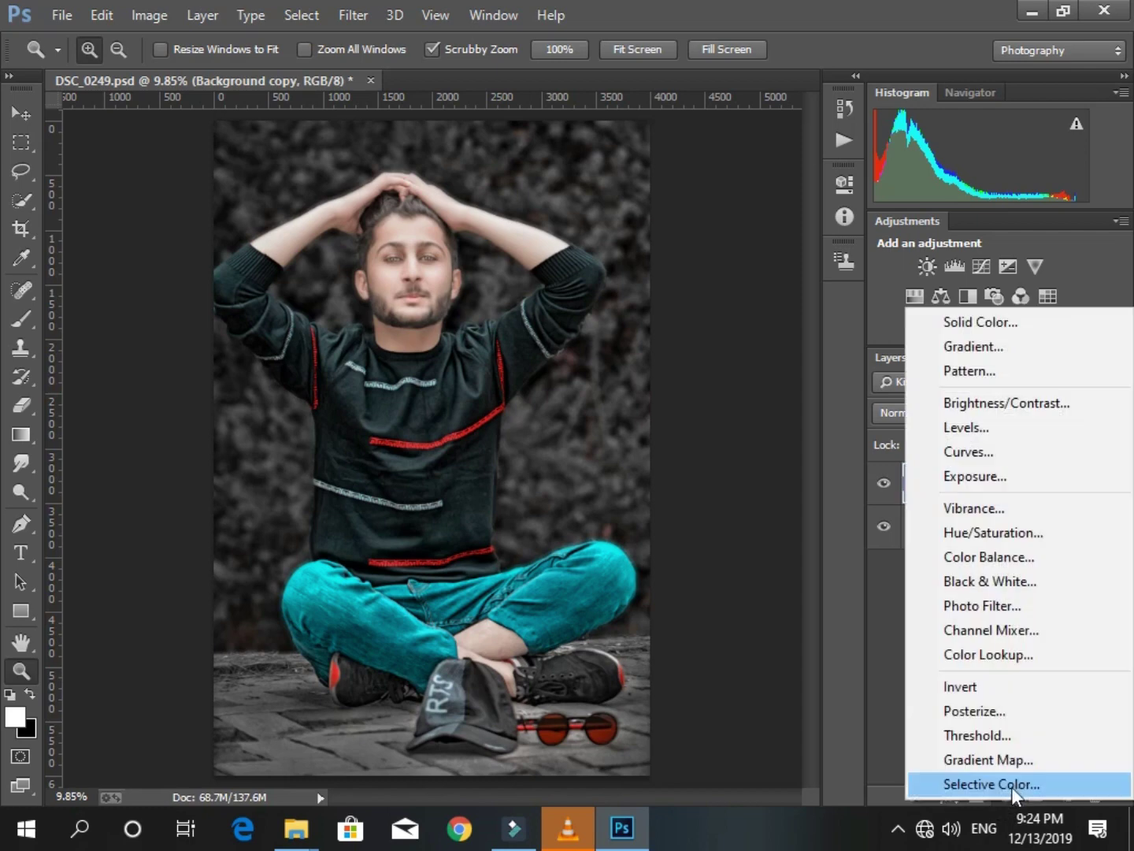
Add a Levels adjustment with white input 238 and merge it into the Background.
left_click(996, 429)
left_click_drag(792, 397, 780, 398)
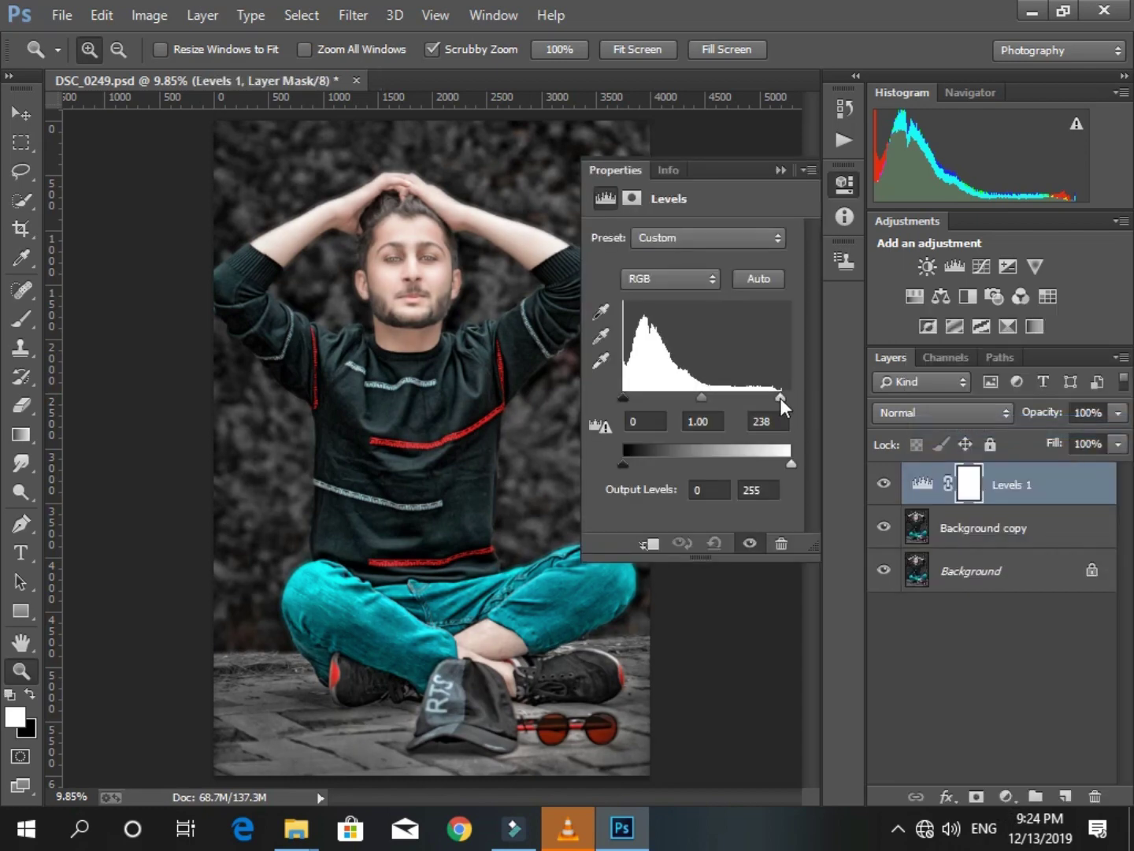
left_click(784, 169)
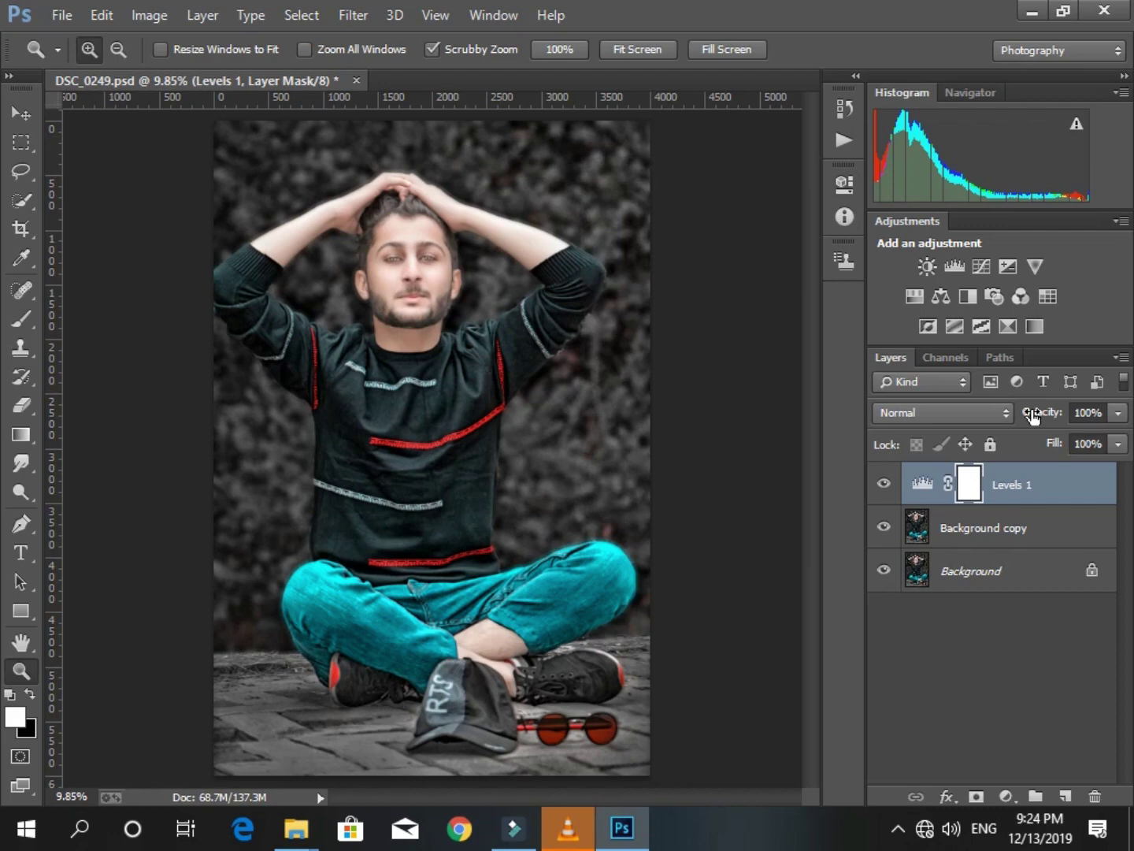
left_click(1123, 358)
left_click(976, 684)
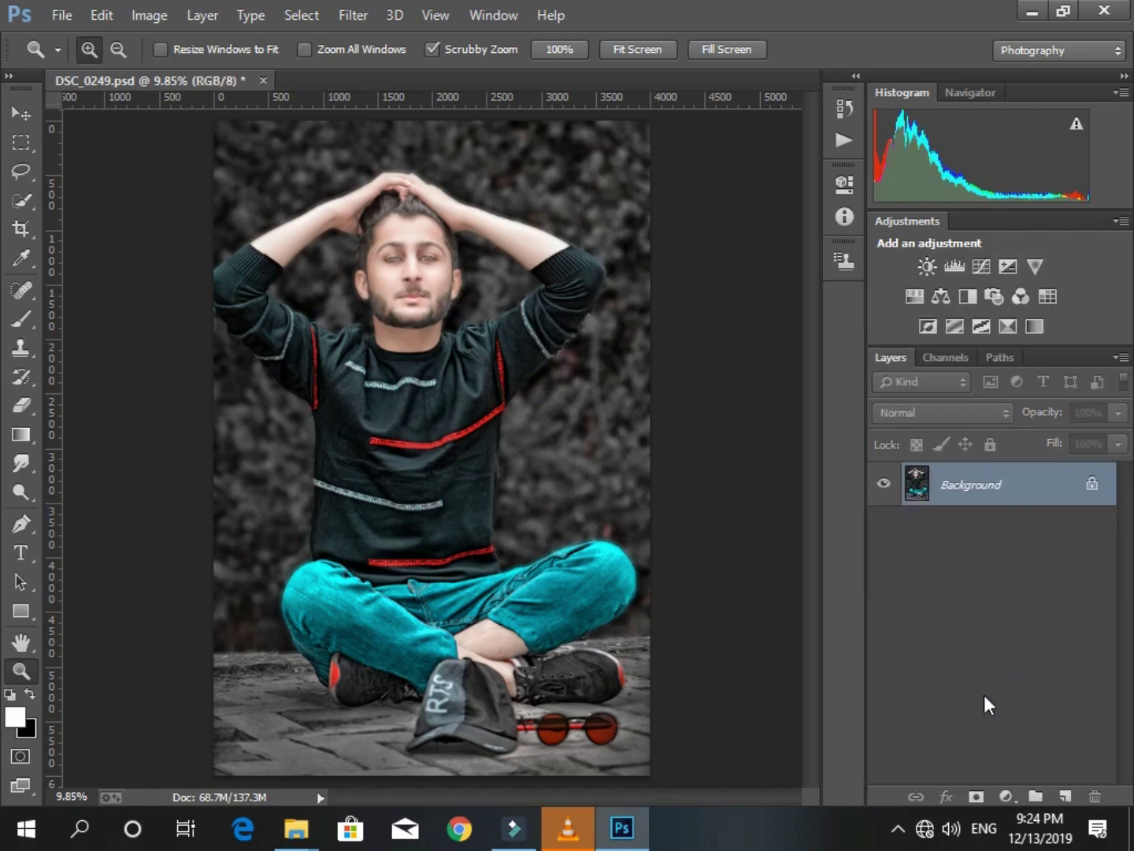
Add a Selective Color adjustment with Whites Black at -15% and flatten the image.
left_click(1006, 797)
left_click(977, 777)
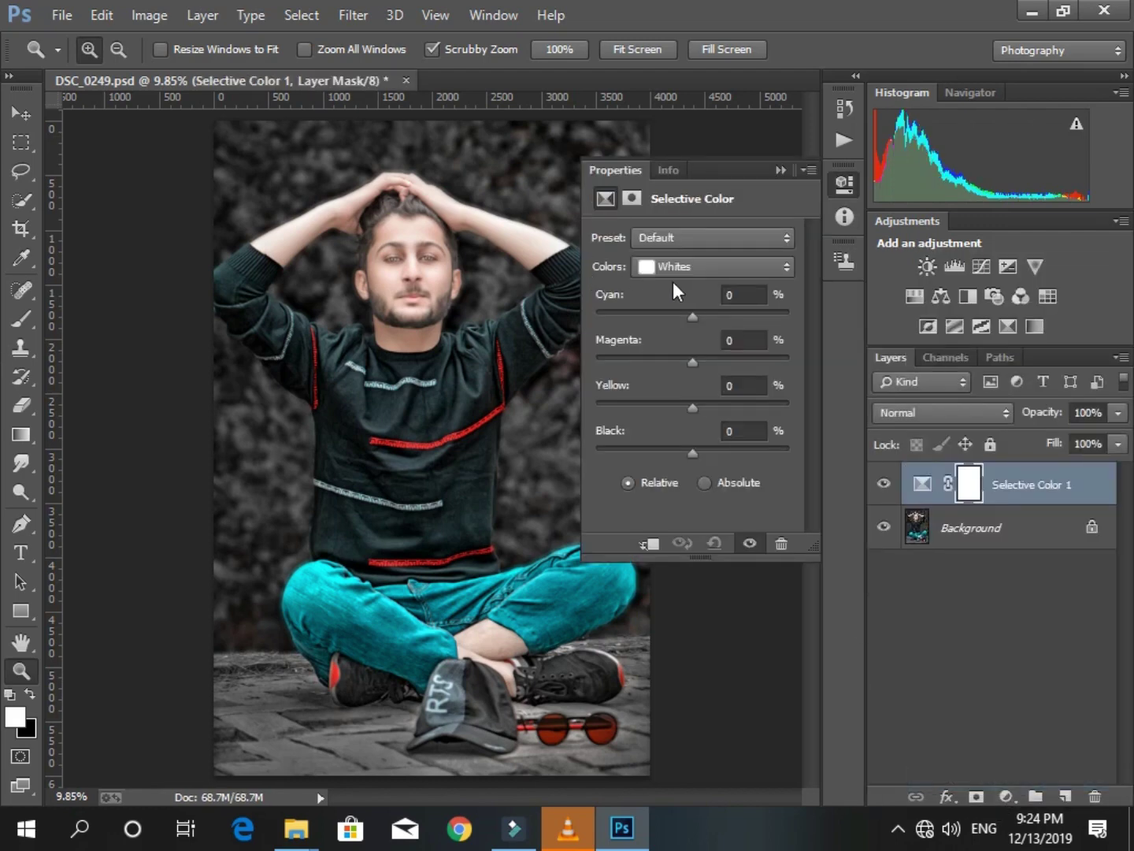
left_click_drag(691, 458, 679, 454)
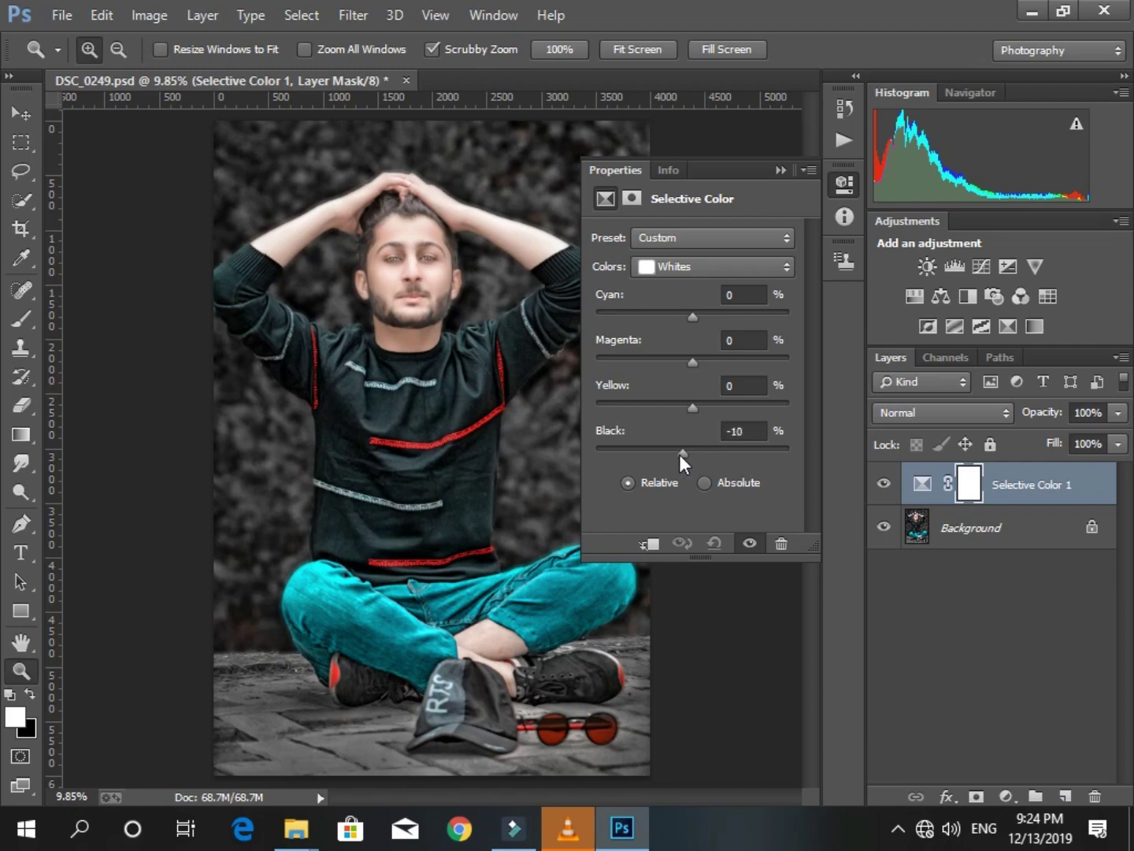
left_click(783, 167)
left_click(1122, 358)
left_click(978, 683)
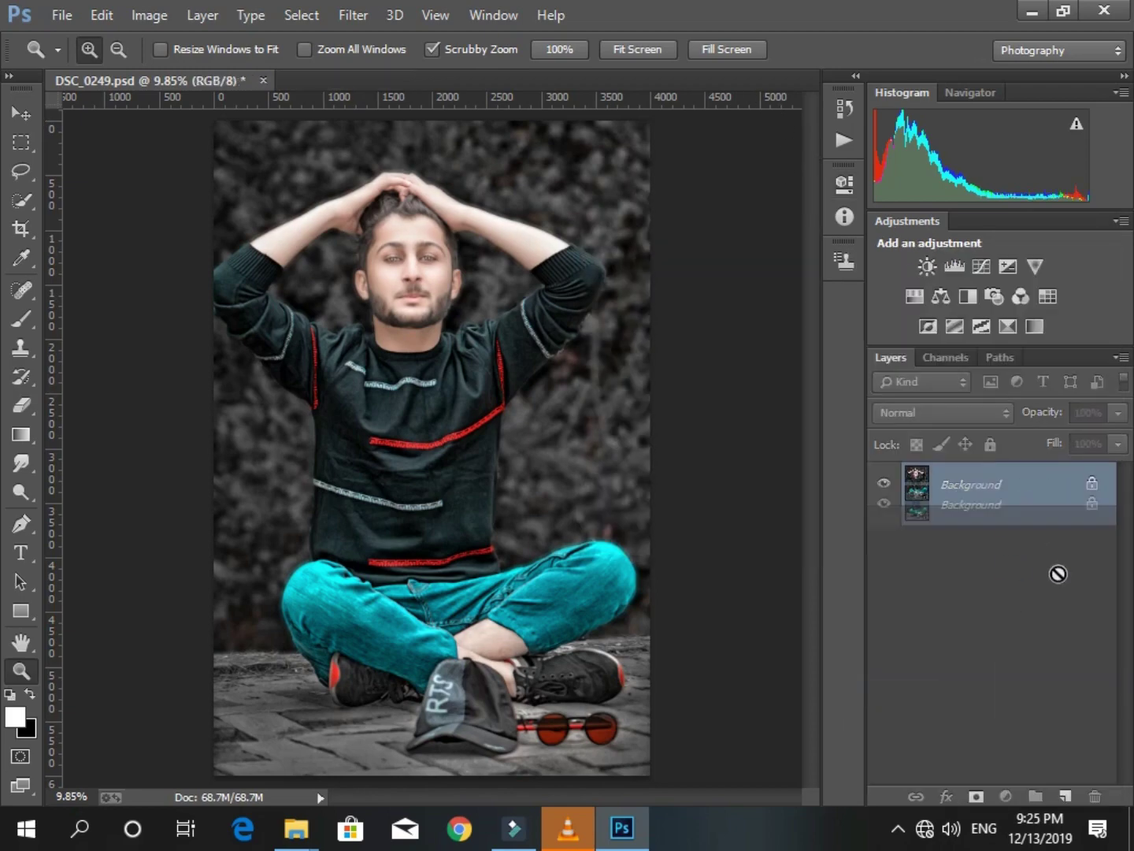
Duplicate the flattened Background and launch the Camera Raw Filter on the copy.
left_click_drag(1063, 499, 1065, 797)
left_click(354, 15)
left_click(417, 143)
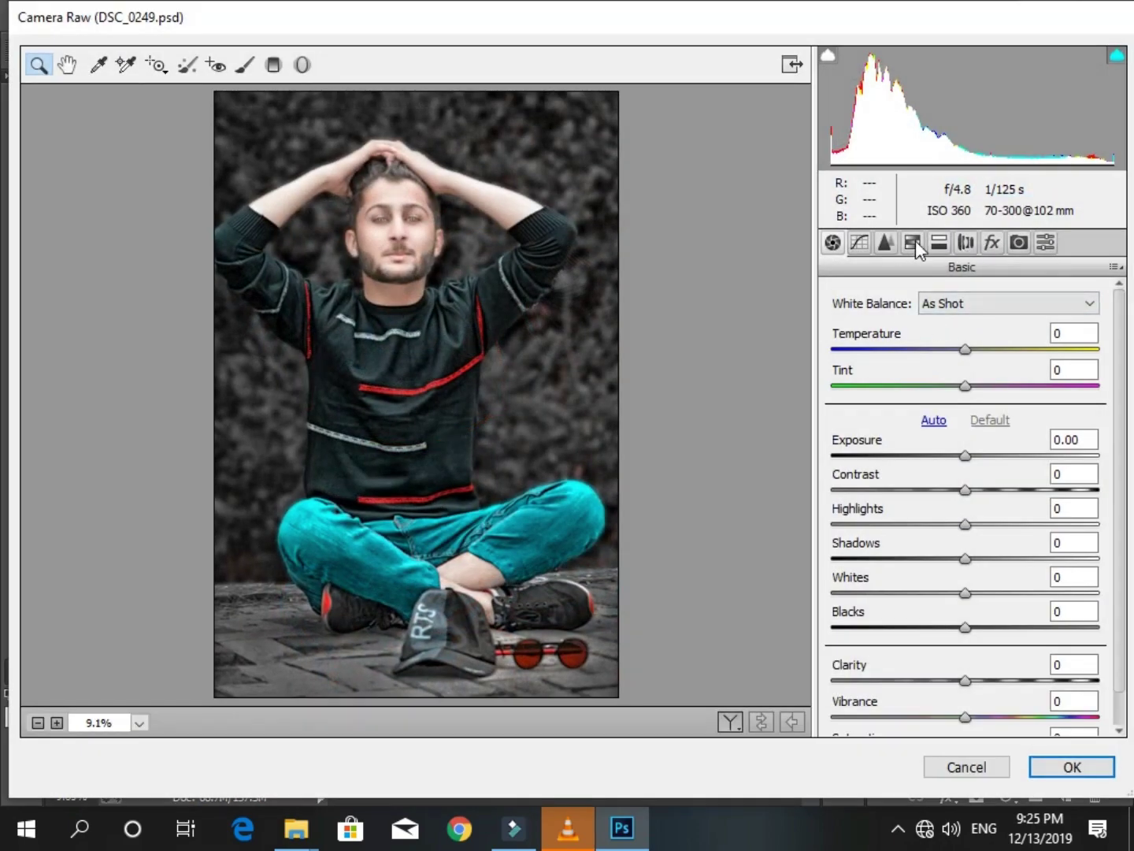
Lower orange and red luminance and slightly reduce orange saturation in Camera Raw.
left_click(913, 244)
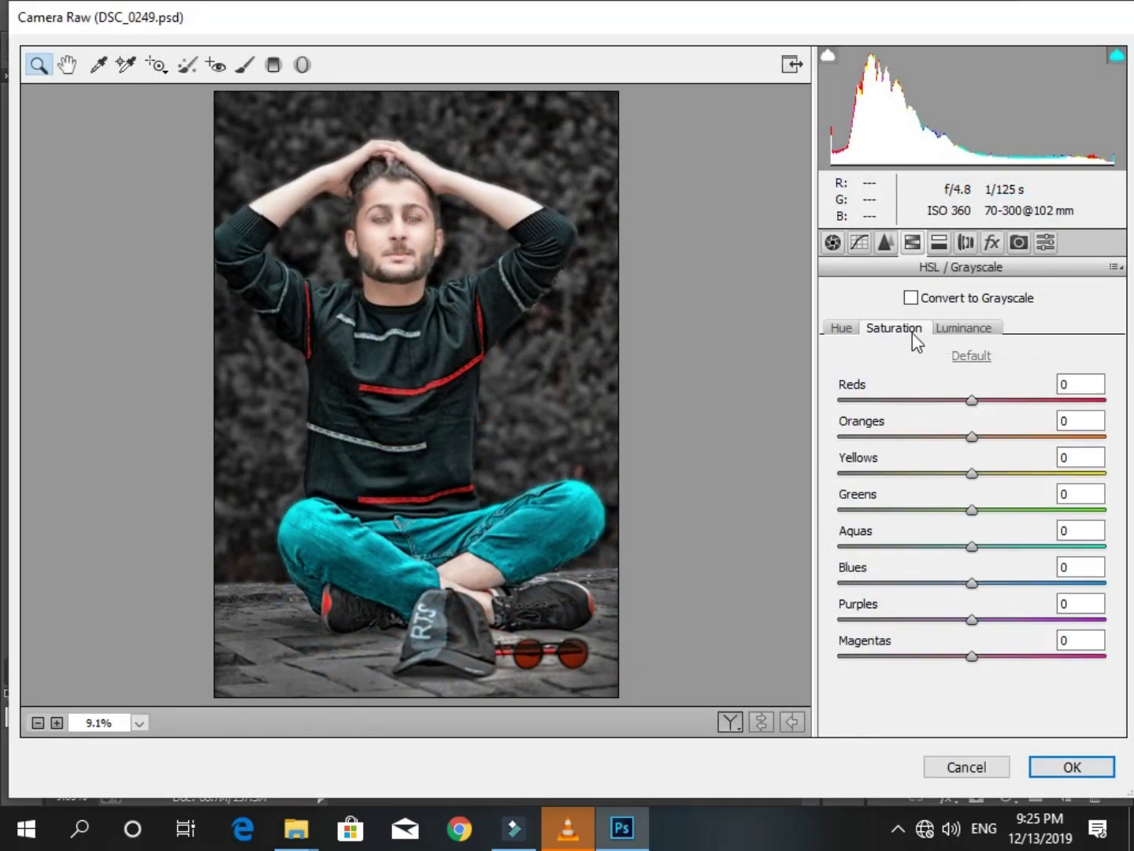
left_click(967, 330)
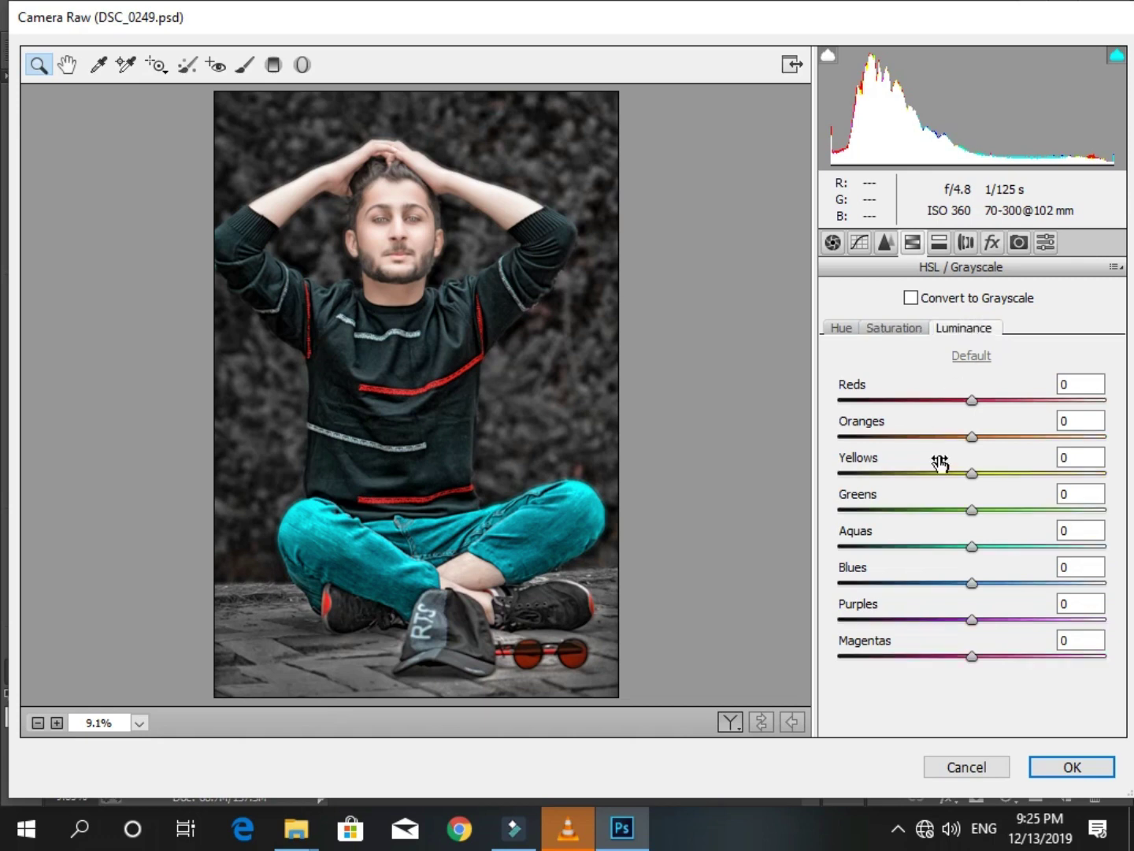
left_click_drag(973, 437, 966, 437)
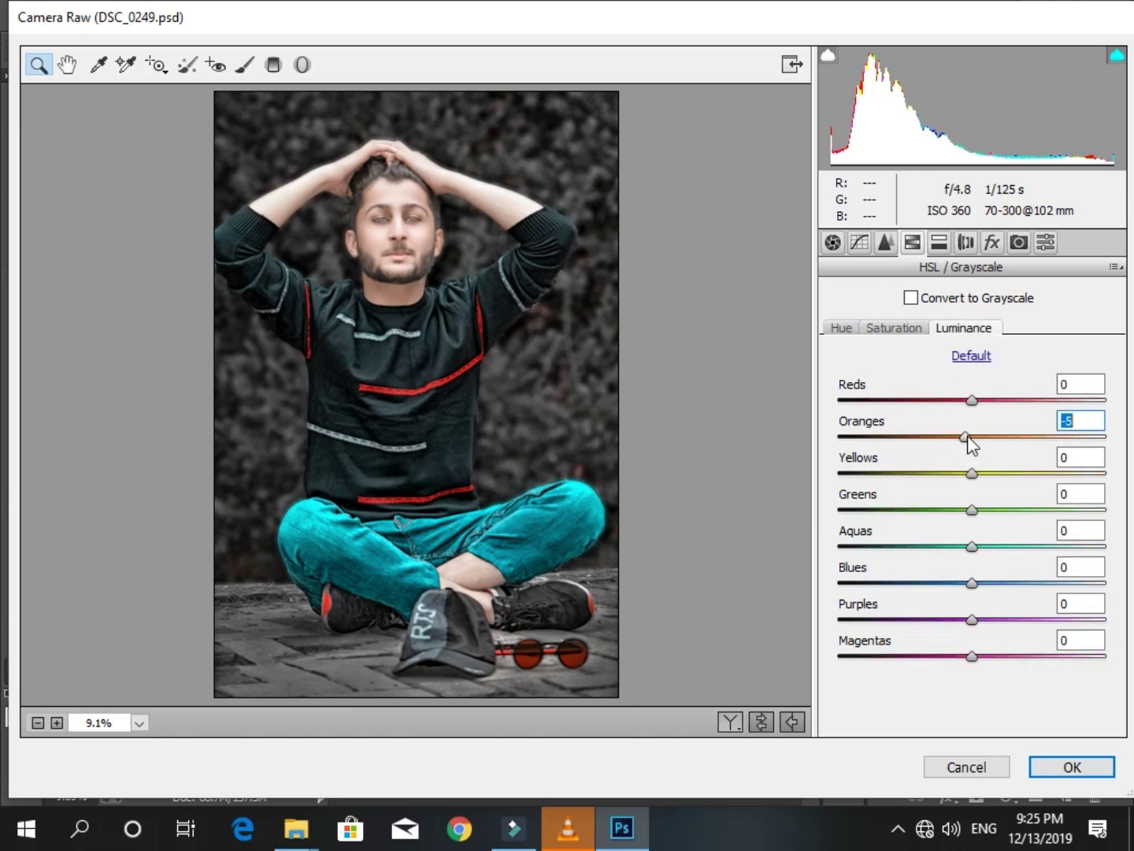
mouse_move(1010, 402)
left_mouse_down()
mouse_move(1064, 413)
mouse_move(993, 409)
mouse_move(1045, 401)
mouse_move(977, 400)
left_mouse_up()
left_click(906, 331)
left_click(962, 328)
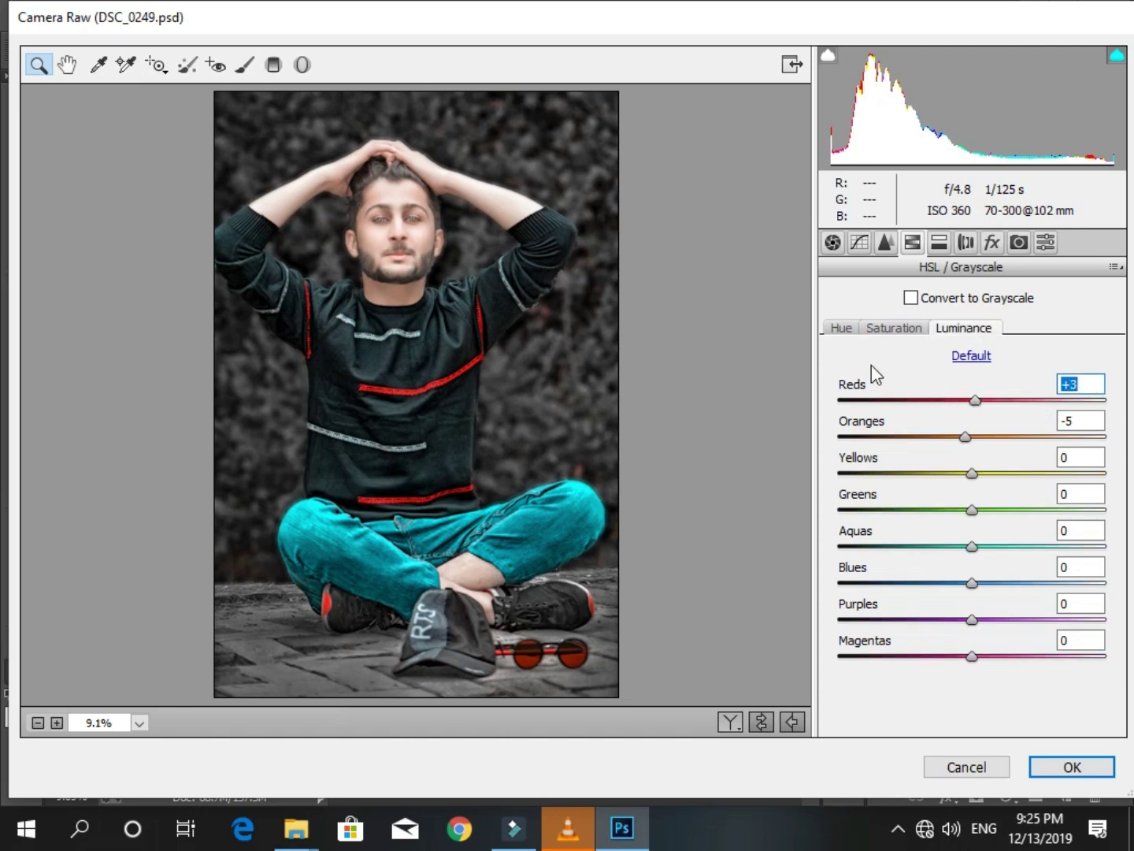
left_click(893, 330)
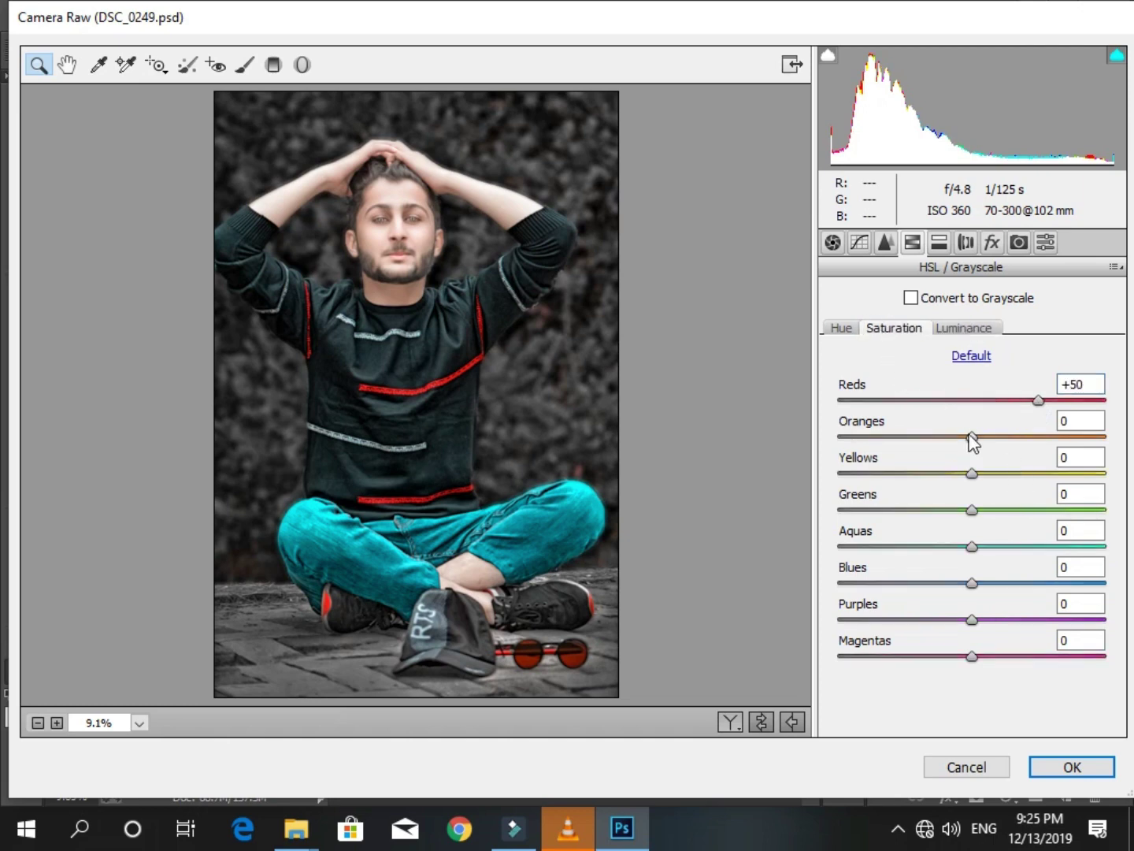
left_click_drag(973, 443, 958, 443)
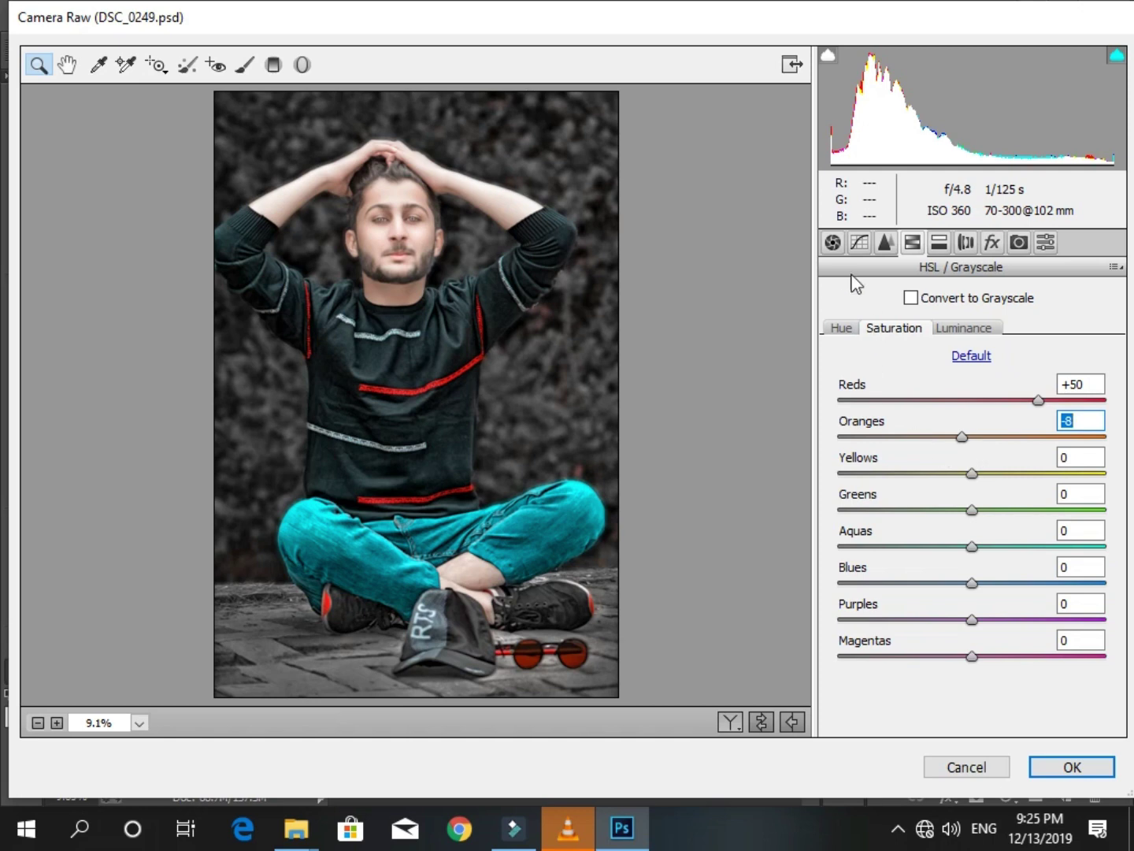
Add Clarity +10 and -1.95 exposure graduated filters at lower-left and top corners, then apply.
left_click(833, 244)
left_click_drag(967, 680, 981, 681)
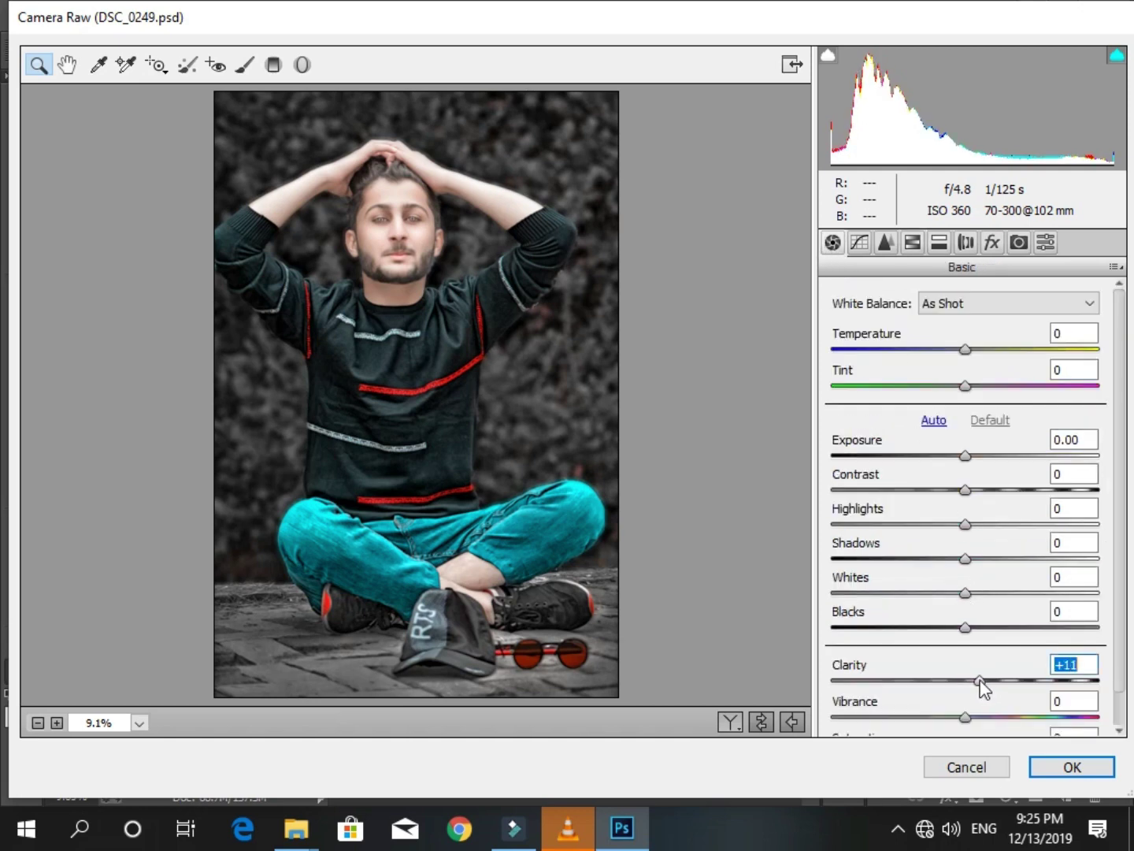
left_click(273, 65)
left_click_drag(166, 674, 298, 530)
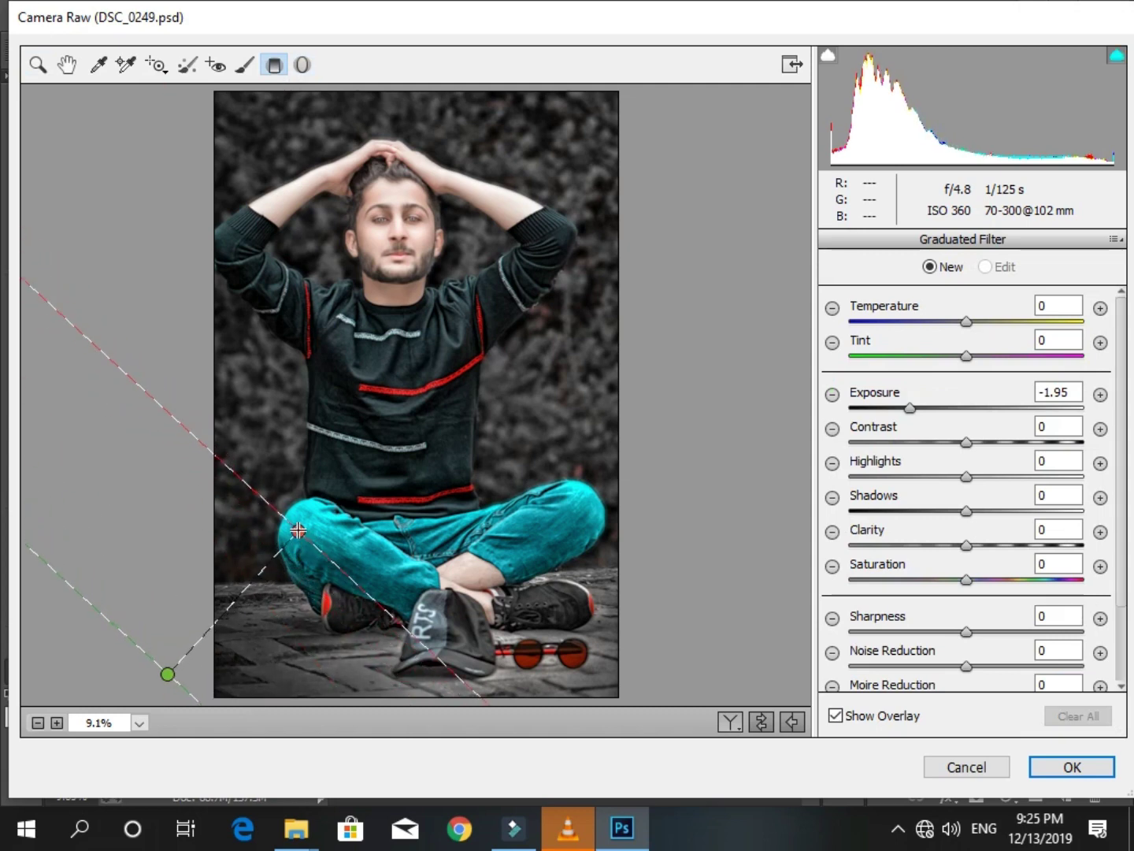
left_click_drag(298, 531, 265, 479)
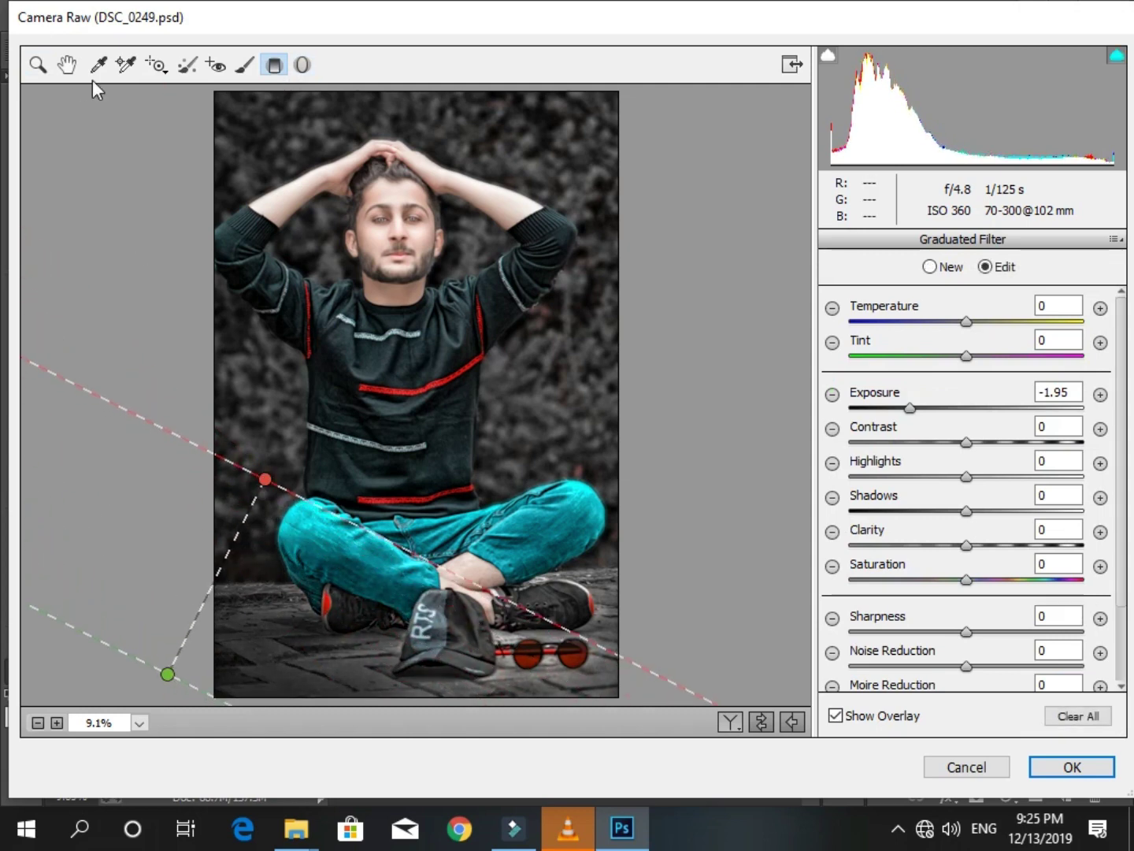
left_click_drag(189, 115, 223, 188)
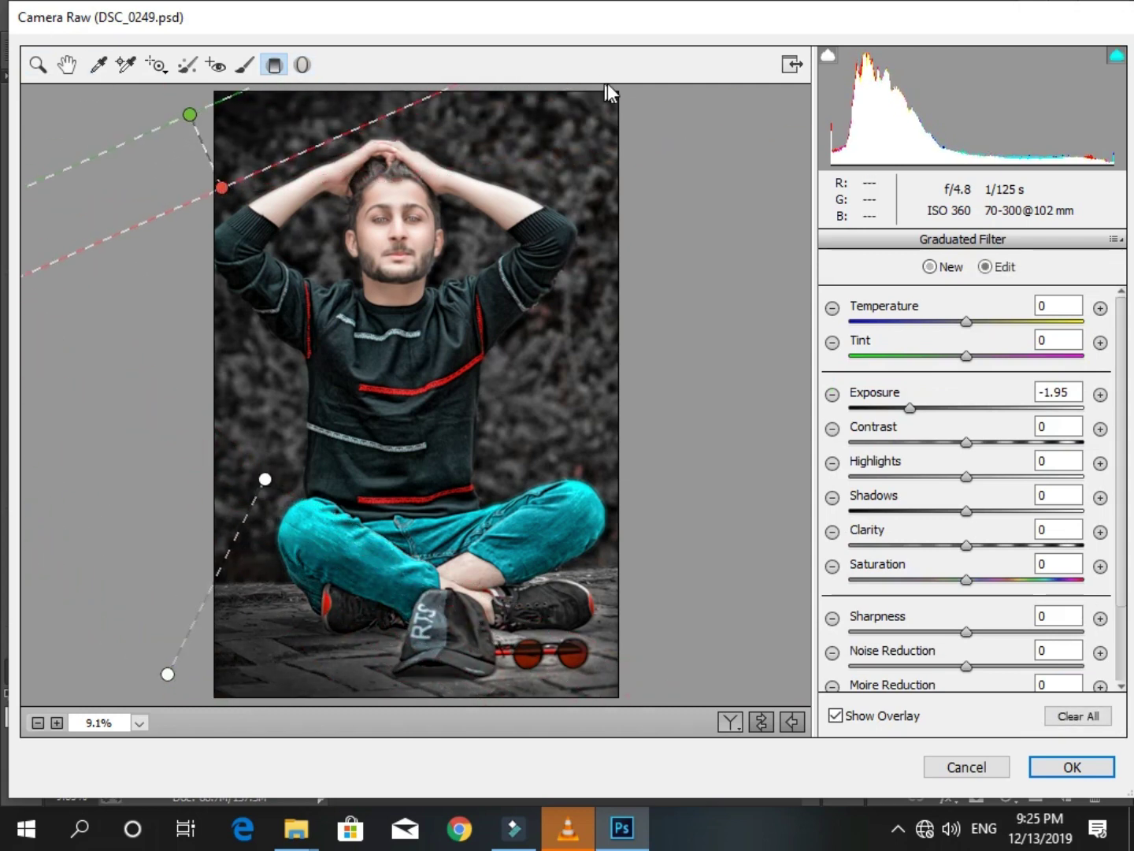
left_click_drag(639, 104, 562, 216)
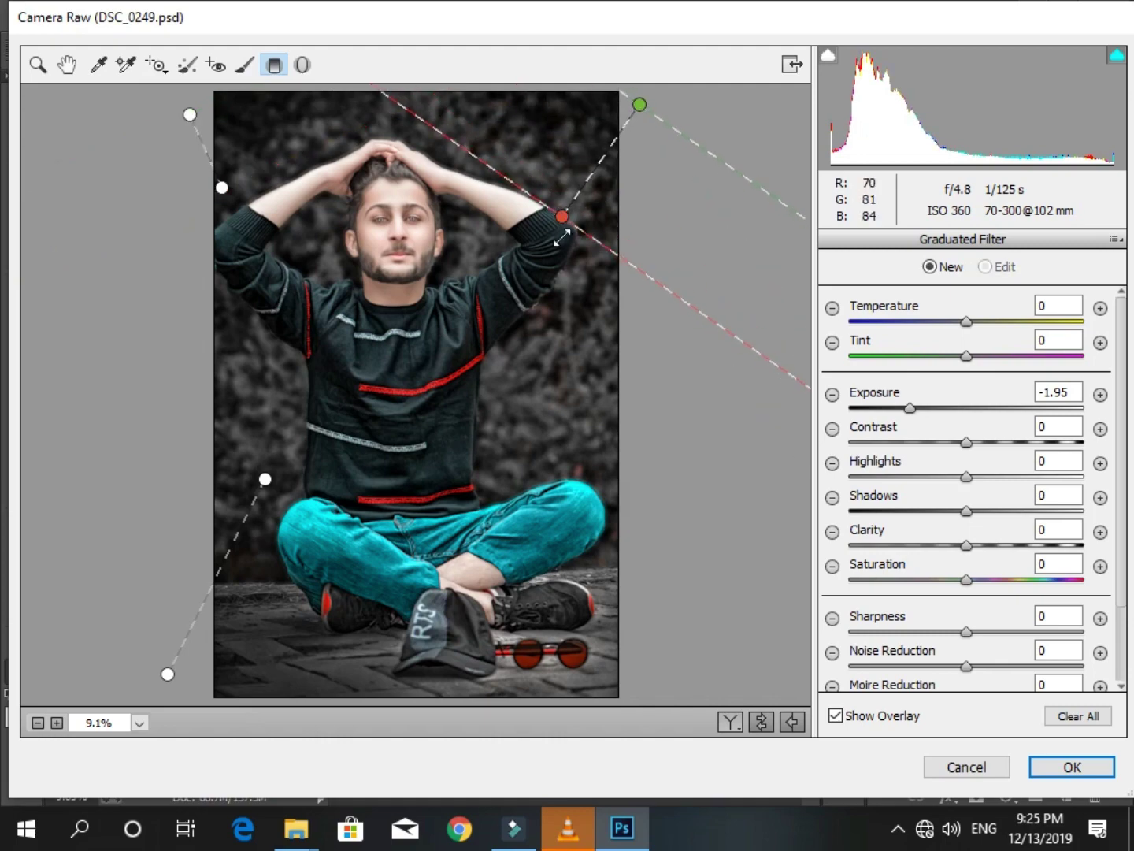
left_click(1087, 767)
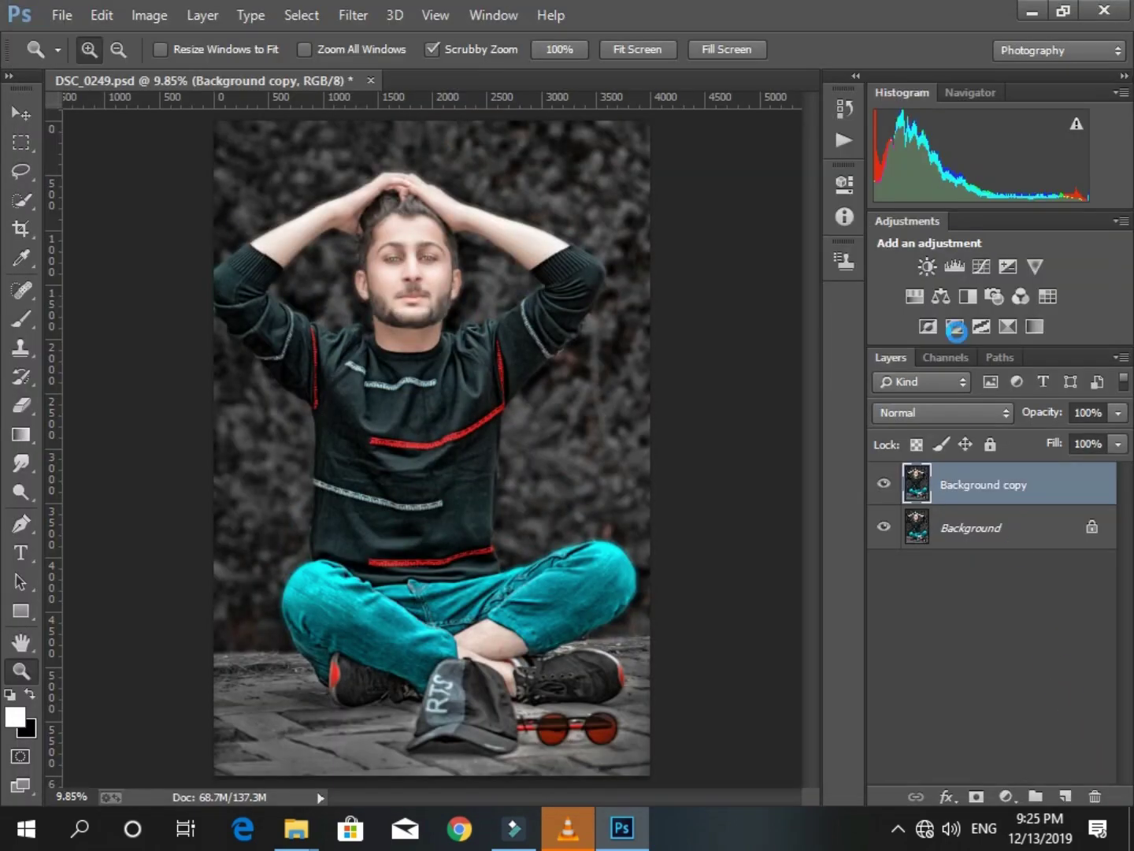
Flatten the image, duplicate the Background, and open Camera Raw on the copy.
left_click(1121, 357)
left_click(1022, 689)
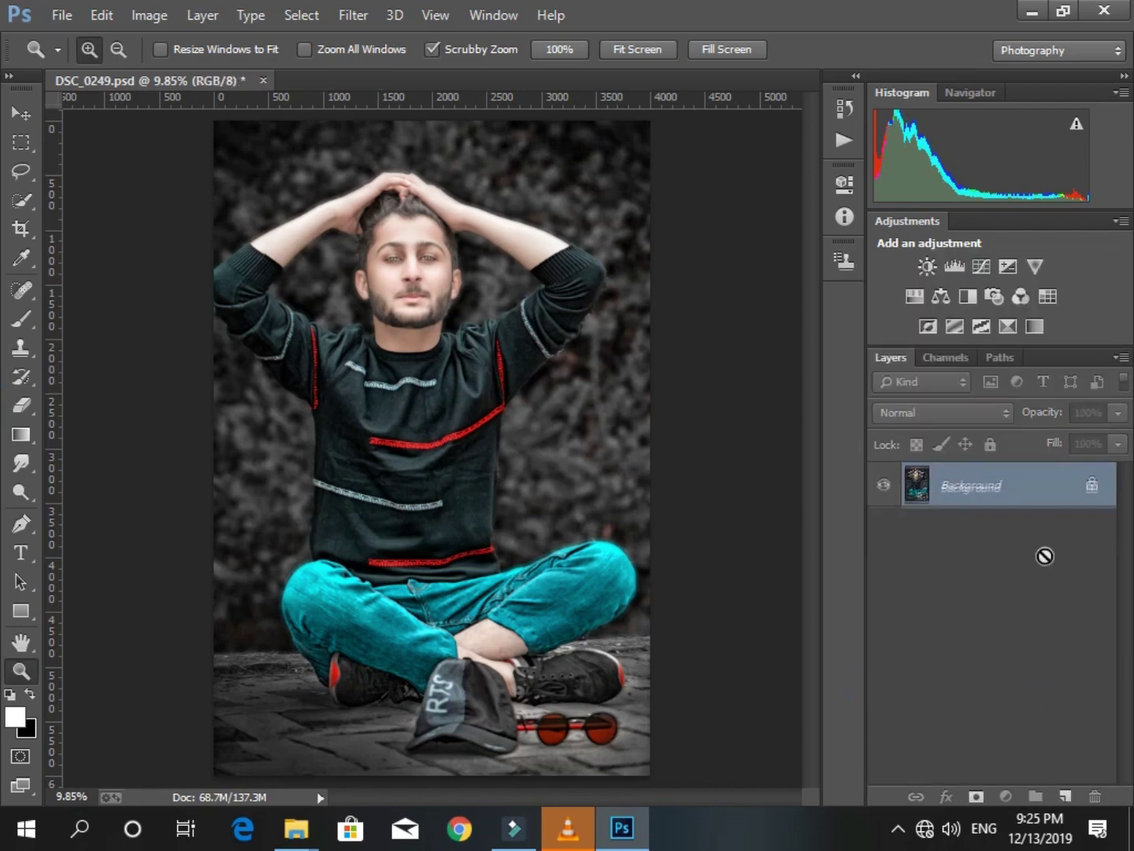
left_click_drag(1016, 485, 1065, 795)
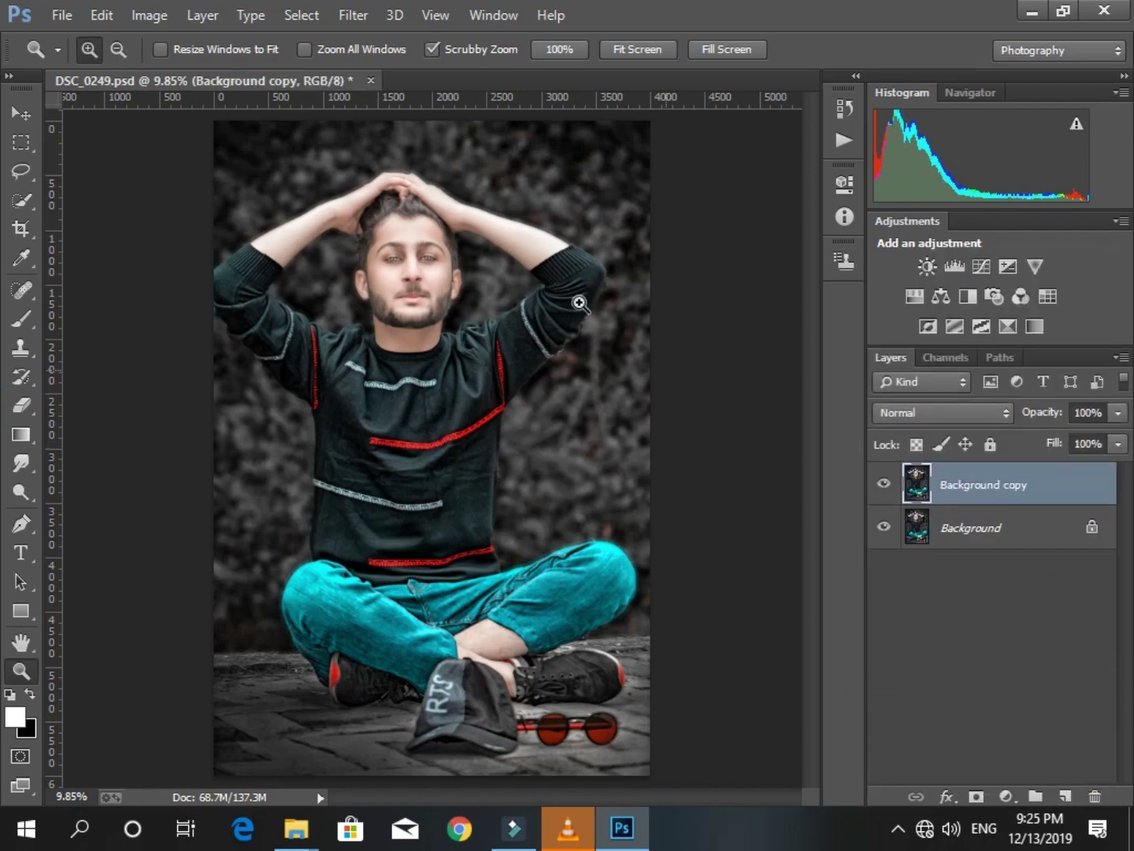
left_click(362, 15)
left_click(458, 138)
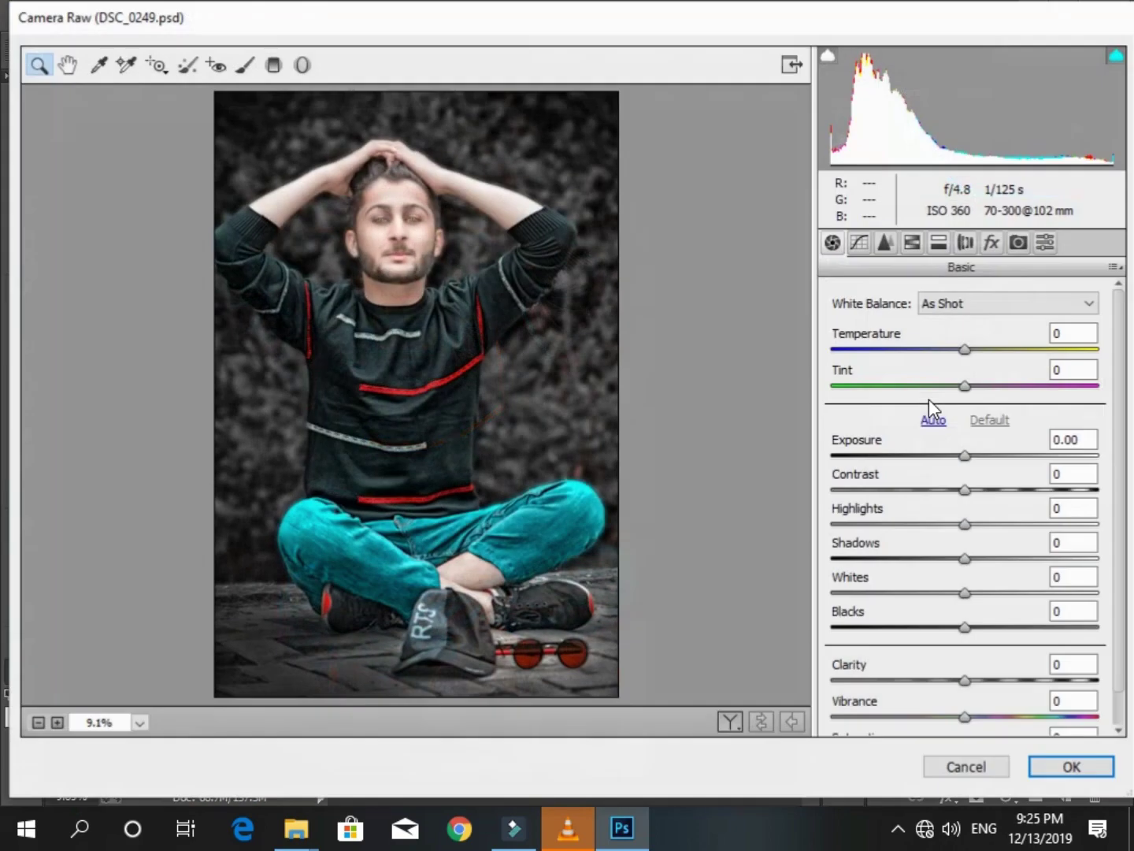
Set Exposure to +0.20 and Clarity to +7 in Camera Raw and apply.
left_click_drag(964, 456, 970, 455)
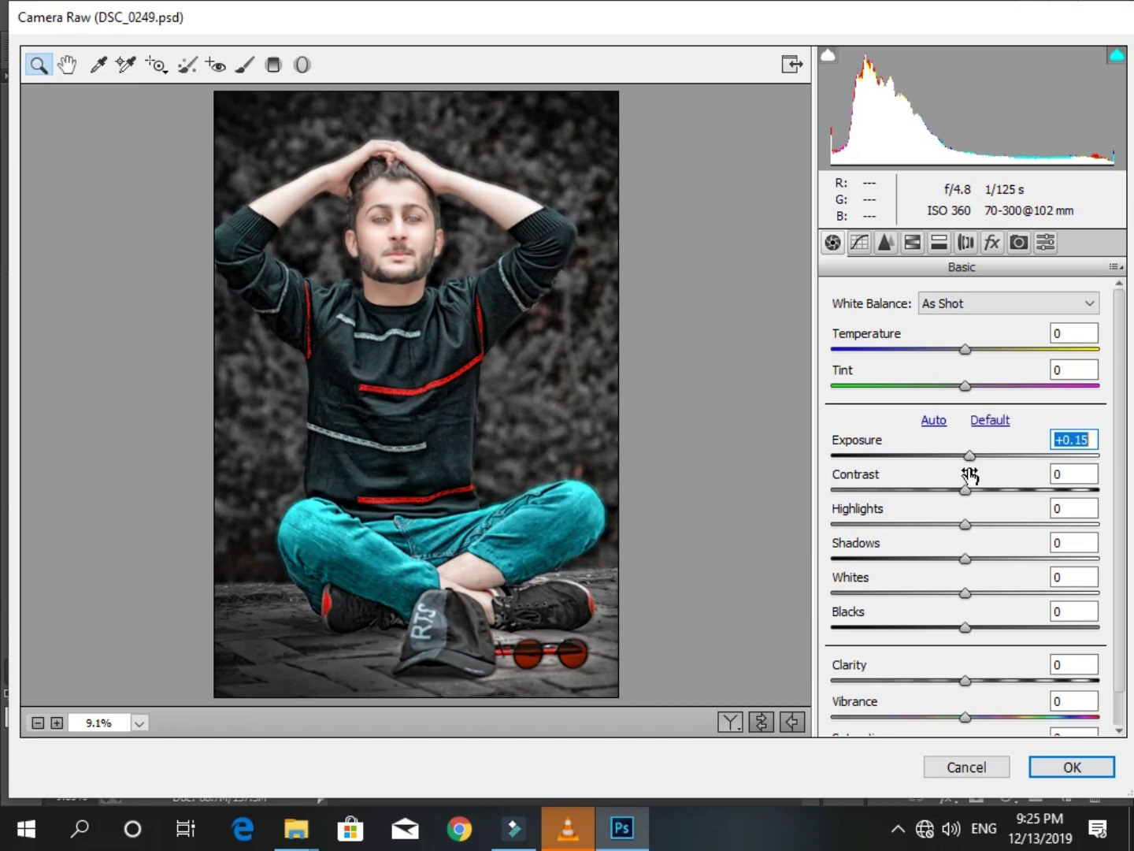
left_click_drag(969, 683, 981, 682)
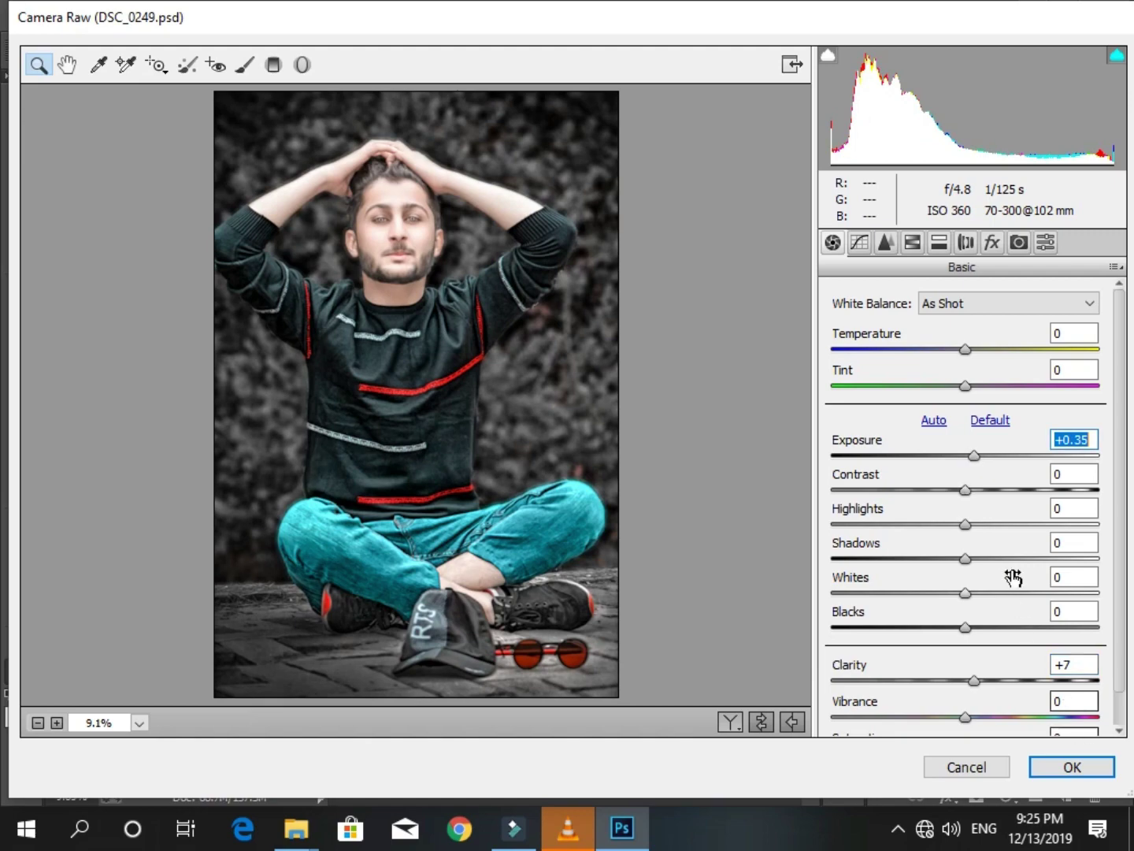
left_click_drag(975, 452, 972, 453)
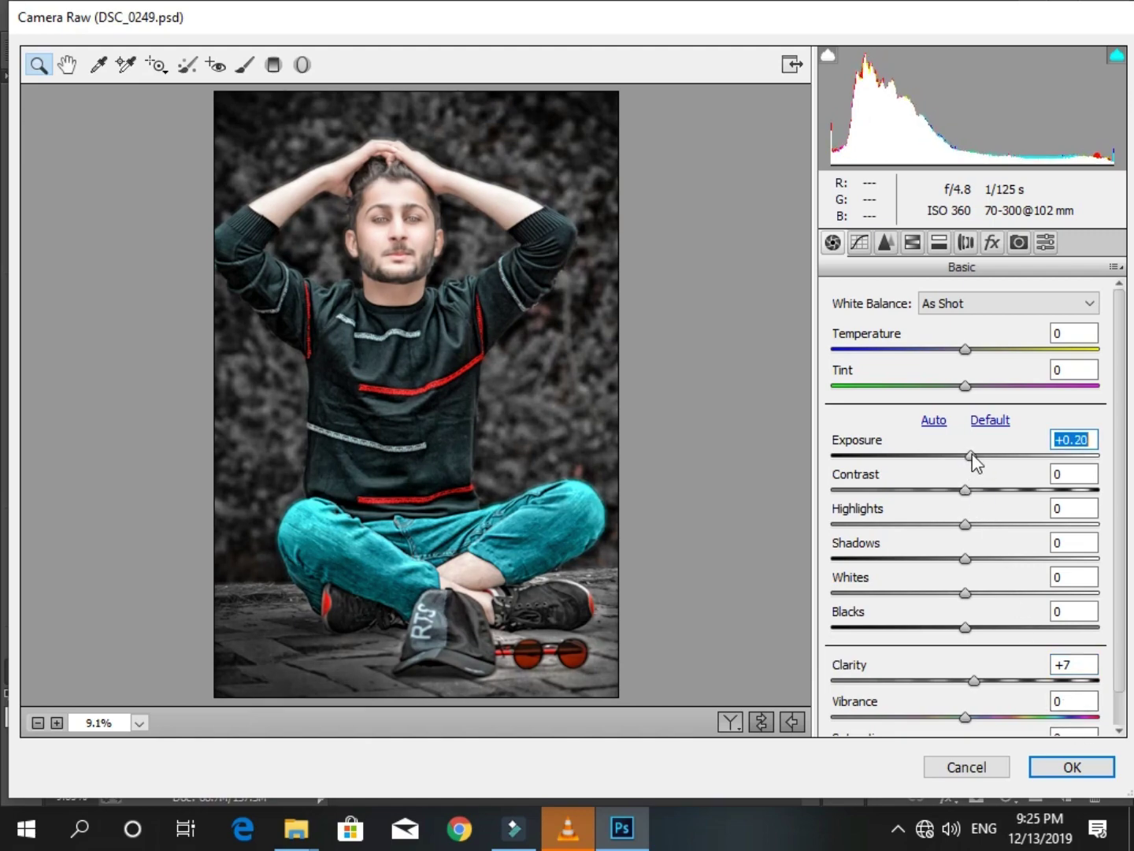
left_click(1074, 765)
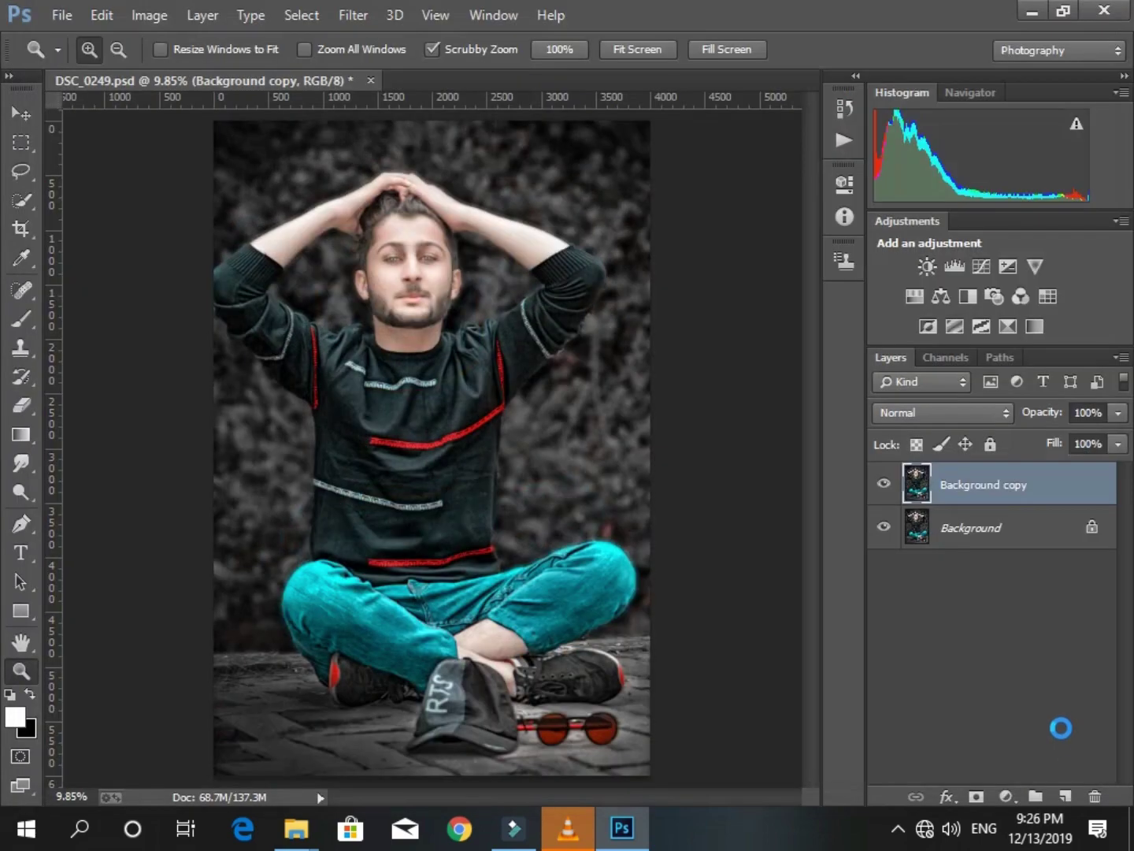
left_click(1119, 361)
Flatten the image, then Place Embedded file 222 with the 'I never dreamed about success' quote.
left_click(981, 692)
left_click(60, 15)
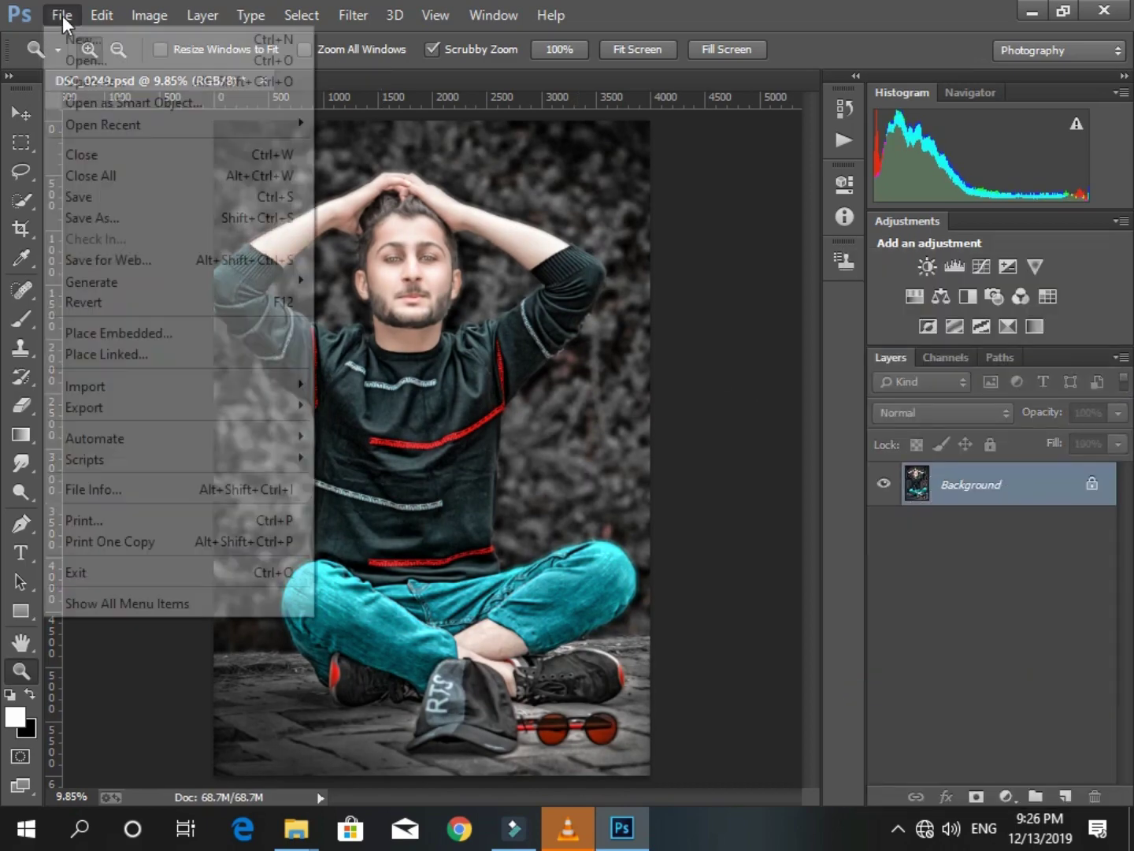
left_click(163, 331)
scroll(600, 507, "down", 2)
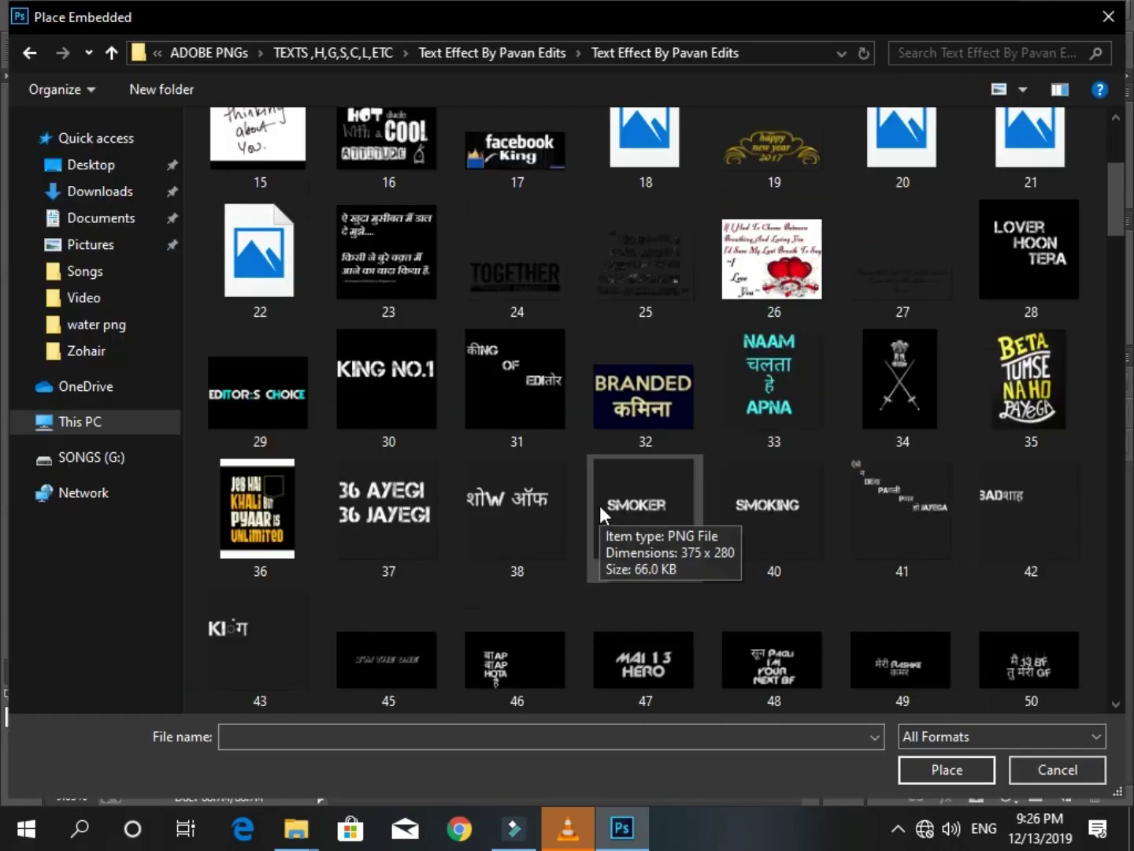
scroll(600, 508, "down", 3)
scroll(624, 513, "down", 3)
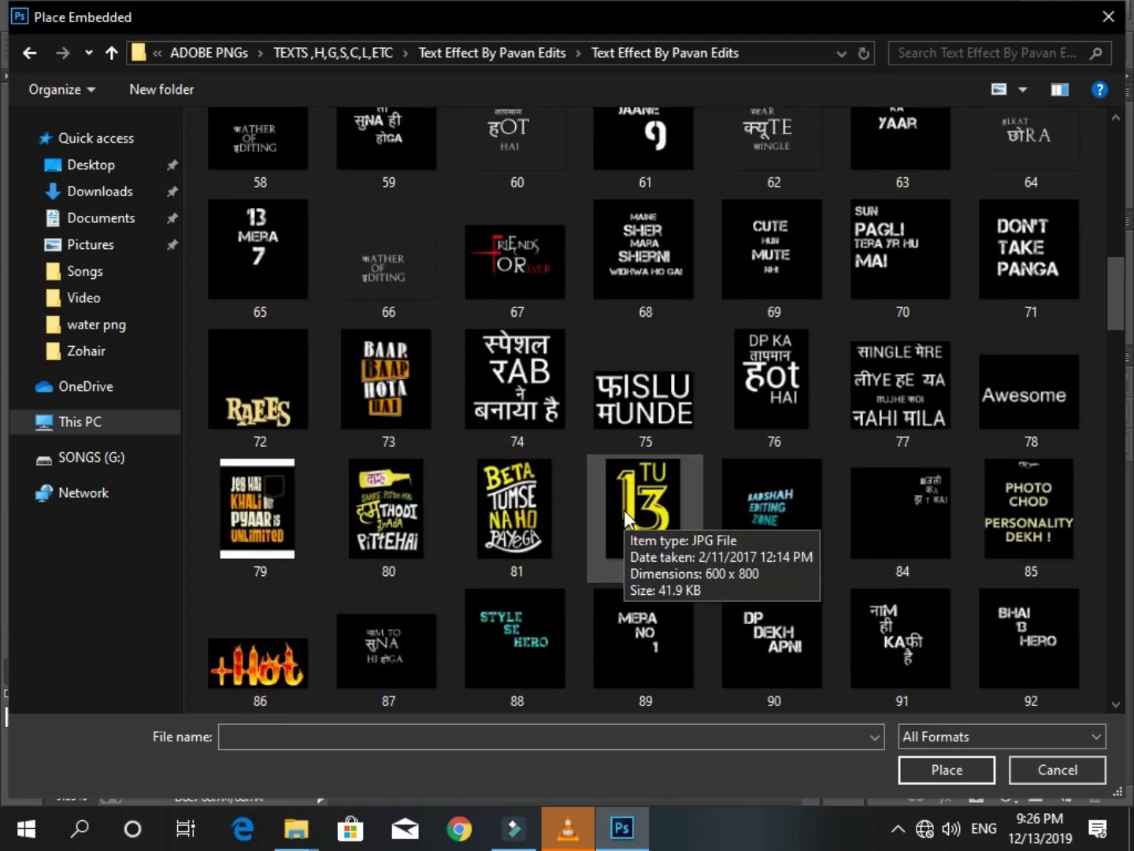
scroll(624, 510, "down", 3)
scroll(641, 498, "down", 3)
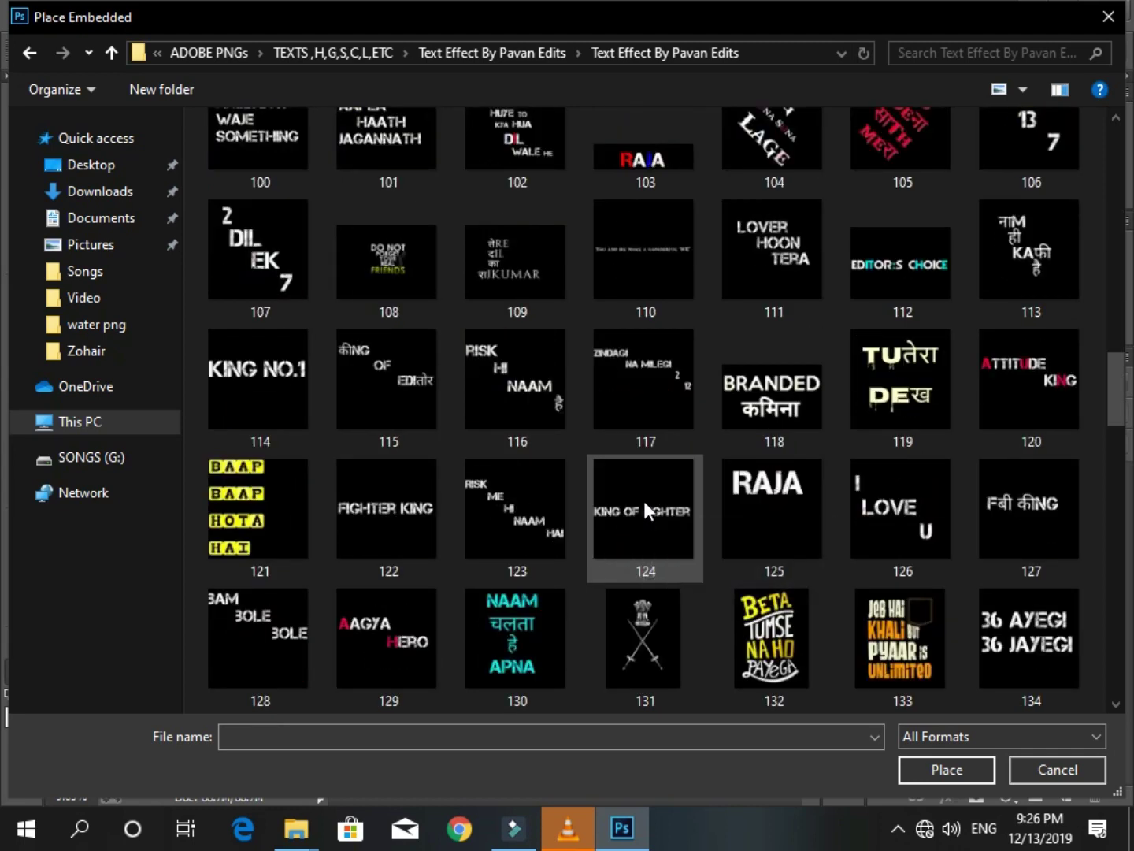
scroll(643, 502, "down", 3)
scroll(644, 508, "down", 3)
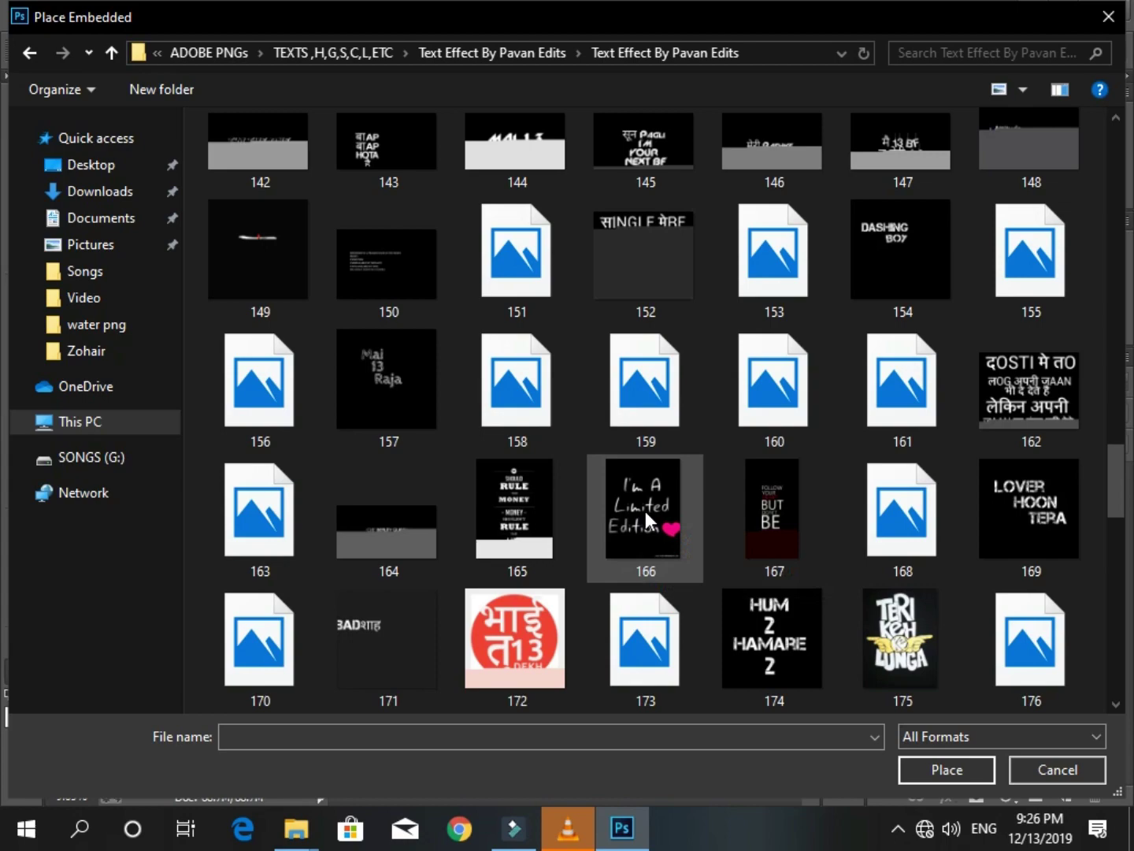
scroll(645, 511, "down", 3)
scroll(654, 596, "down", 3)
scroll(652, 591, "down", 3)
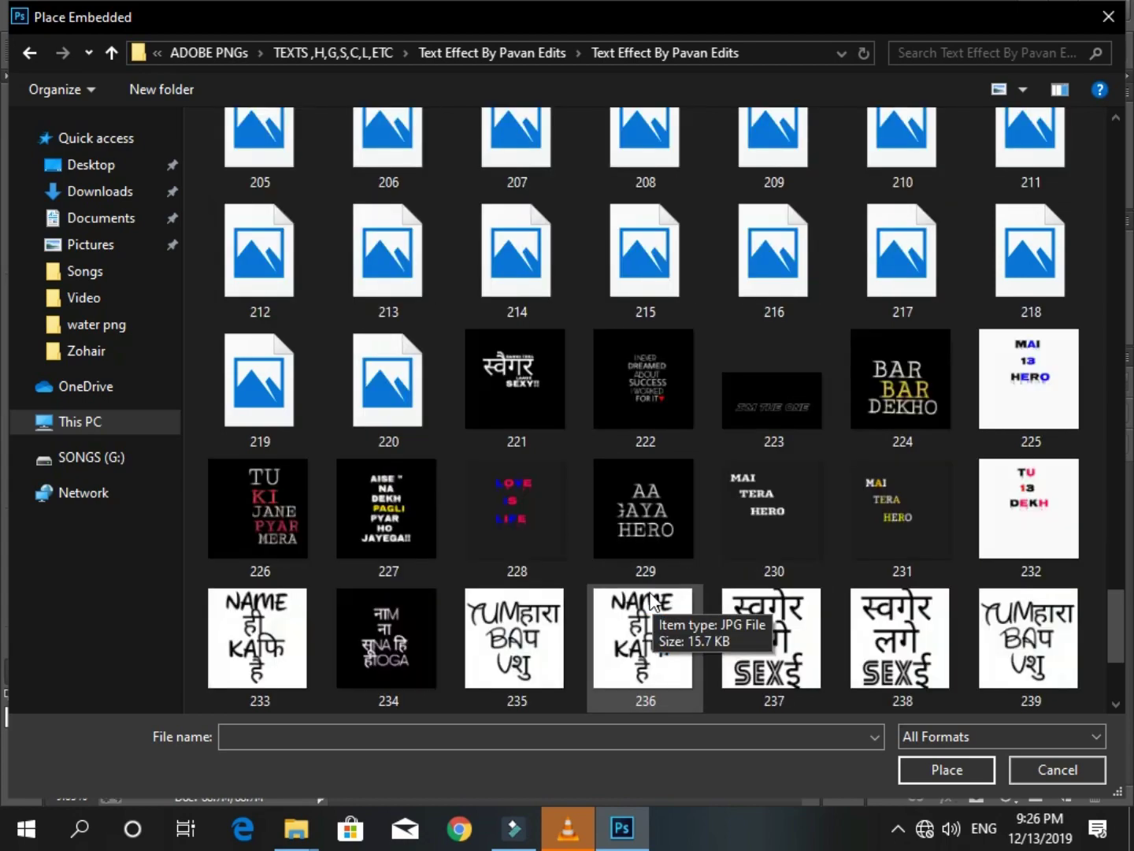
double_click(644, 387)
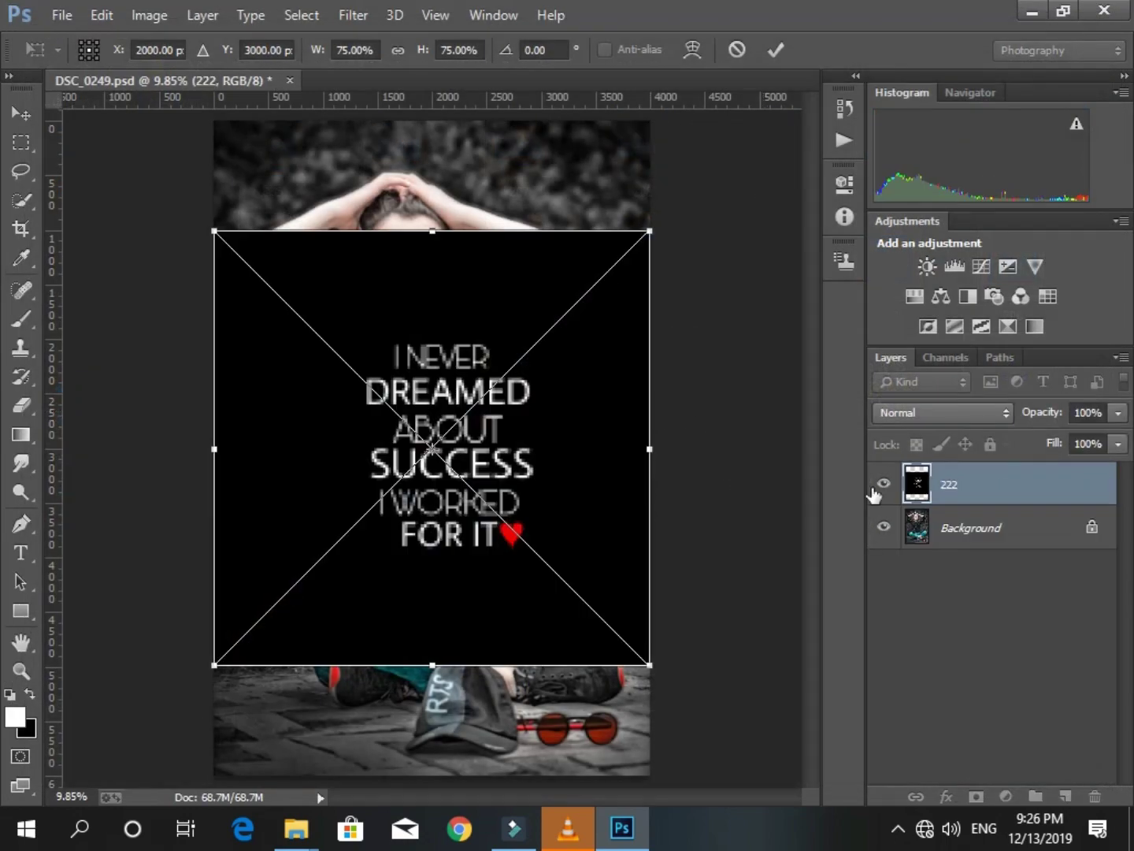
Set the text layer to Screen blend mode and shrink it beside the man at right.
left_click(941, 413)
left_click(926, 187)
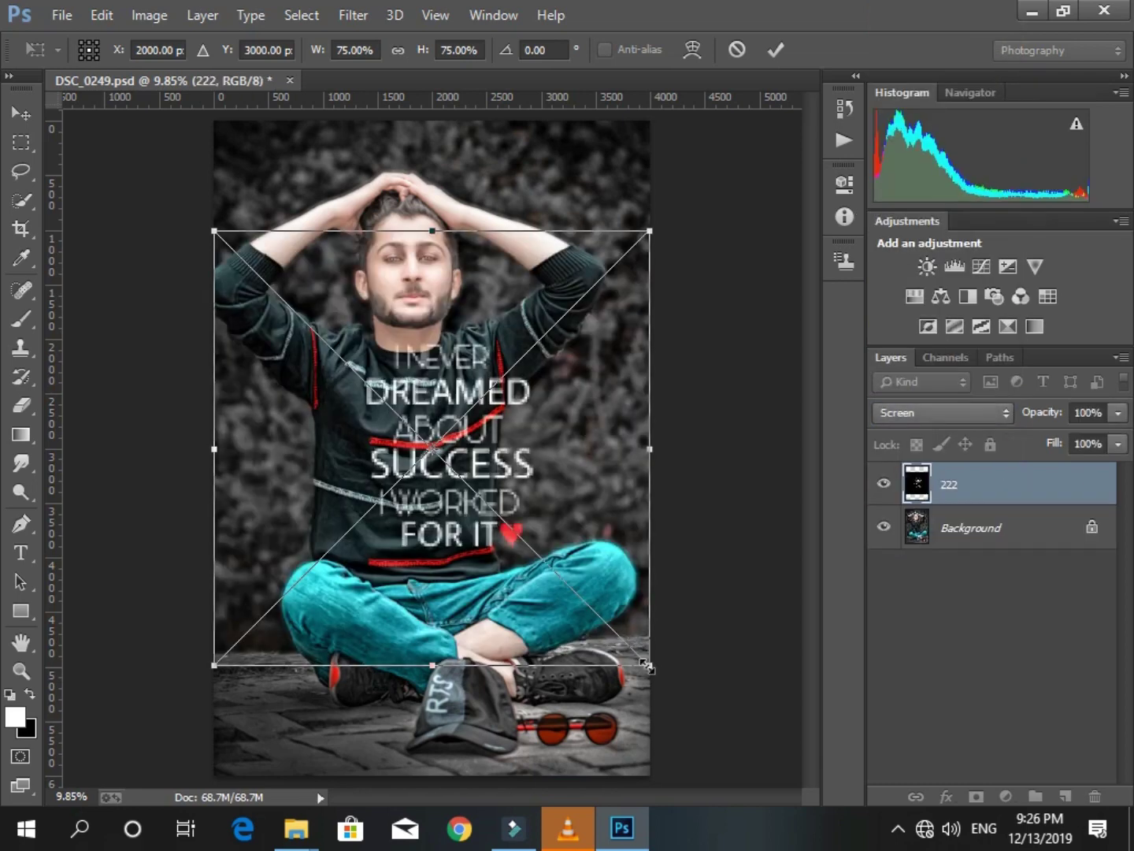
mouse_move(646, 666)
left_mouse_down()
mouse_move(377, 411)
mouse_move(372, 386)
mouse_move(604, 410)
mouse_move(734, 602)
left_mouse_up()
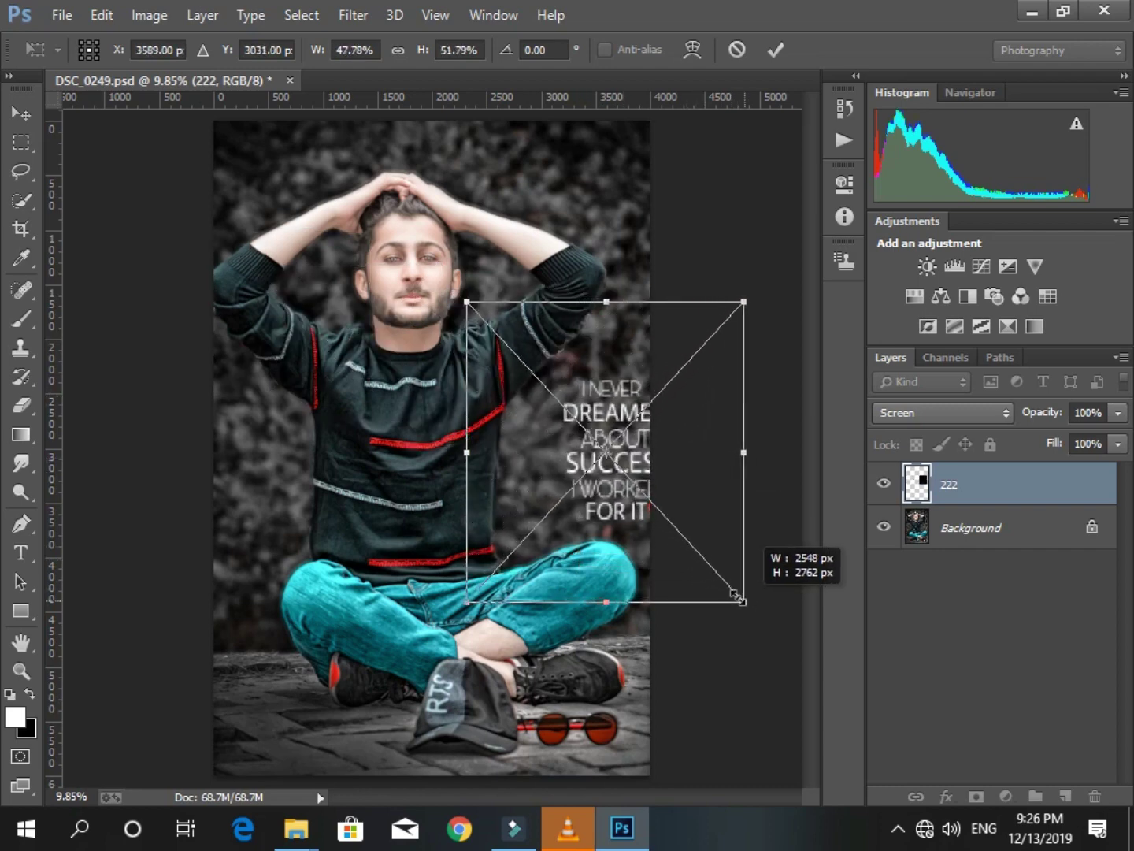
left_click_drag(712, 513, 691, 516)
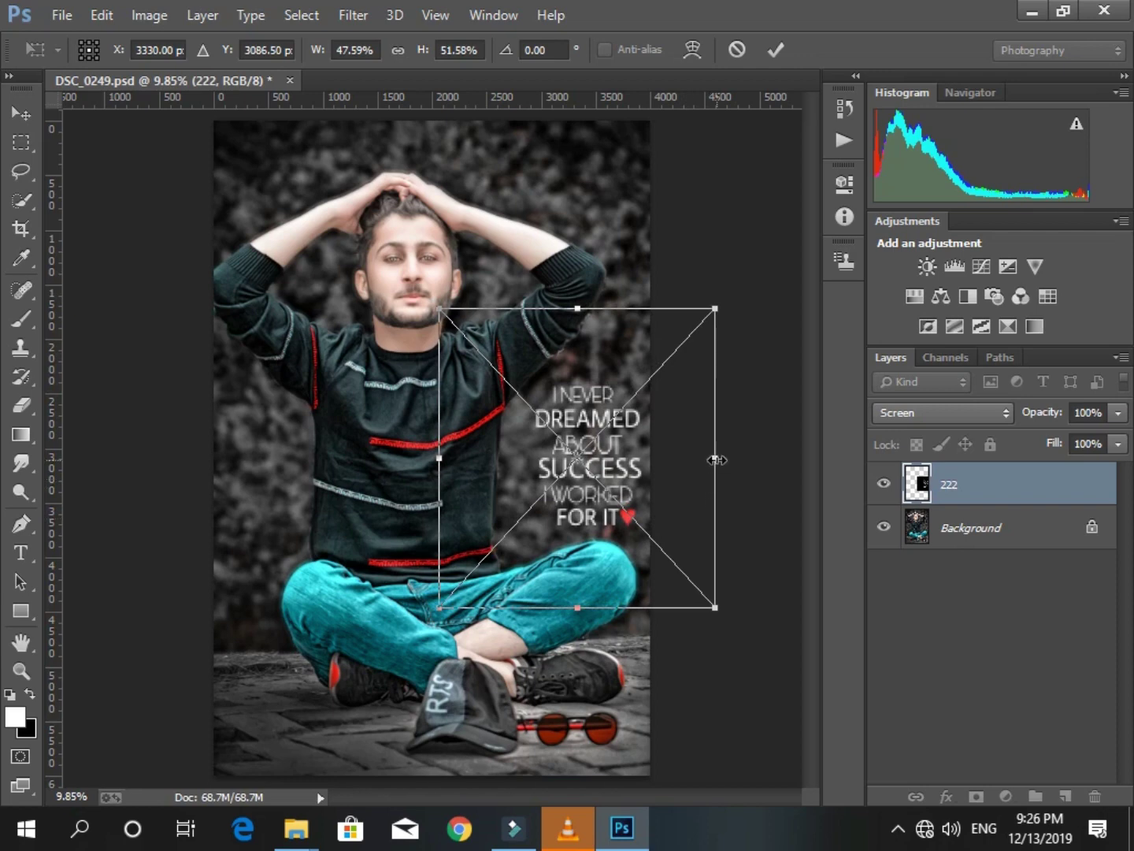
mouse_move(716, 459)
left_mouse_down()
mouse_move(736, 459)
mouse_move(697, 493)
left_mouse_up()
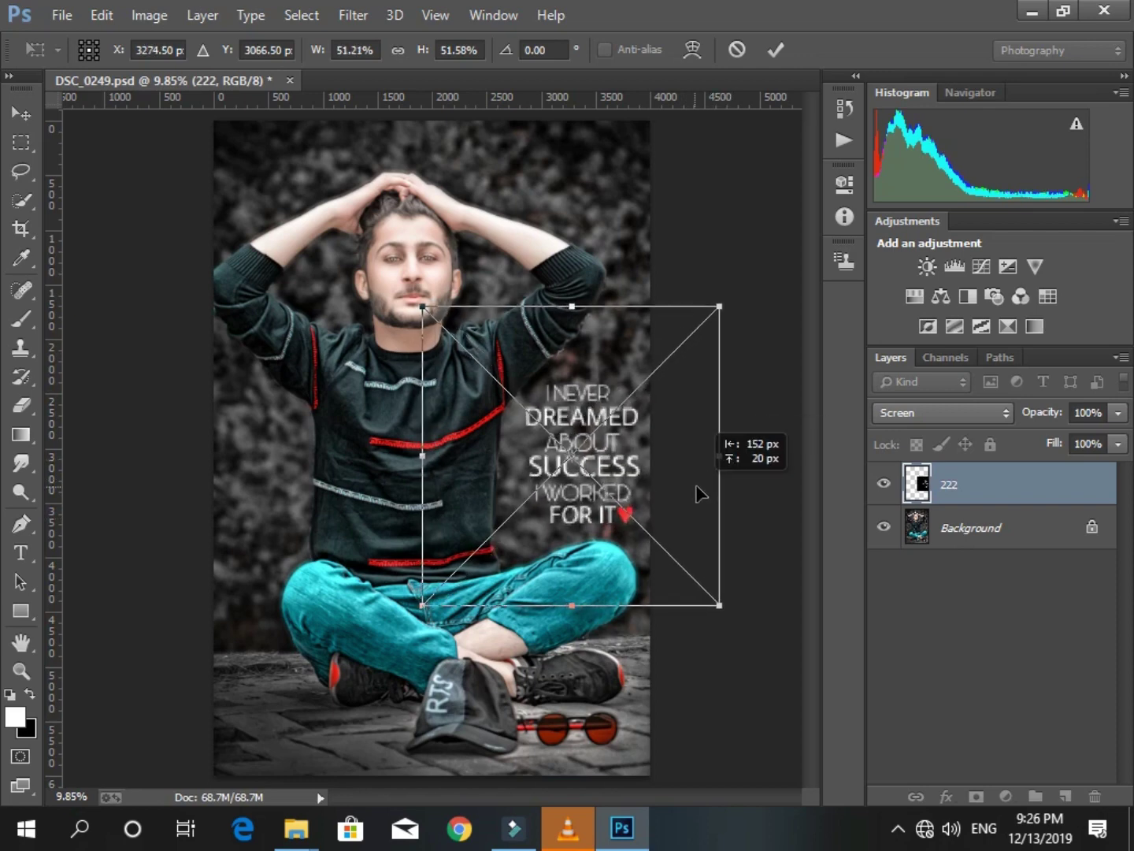
Commit the text transform and merge visible layers into the Background.
key("z")
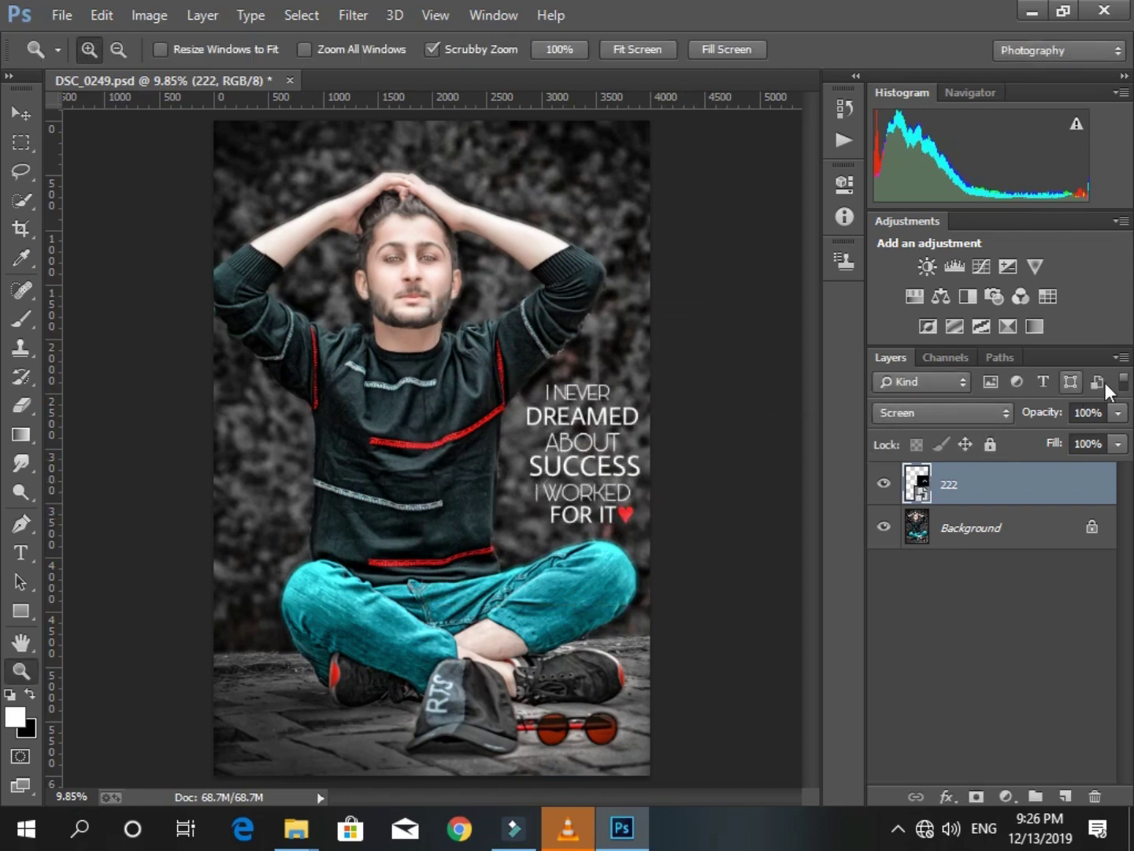
left_click(1120, 357)
left_click(976, 666)
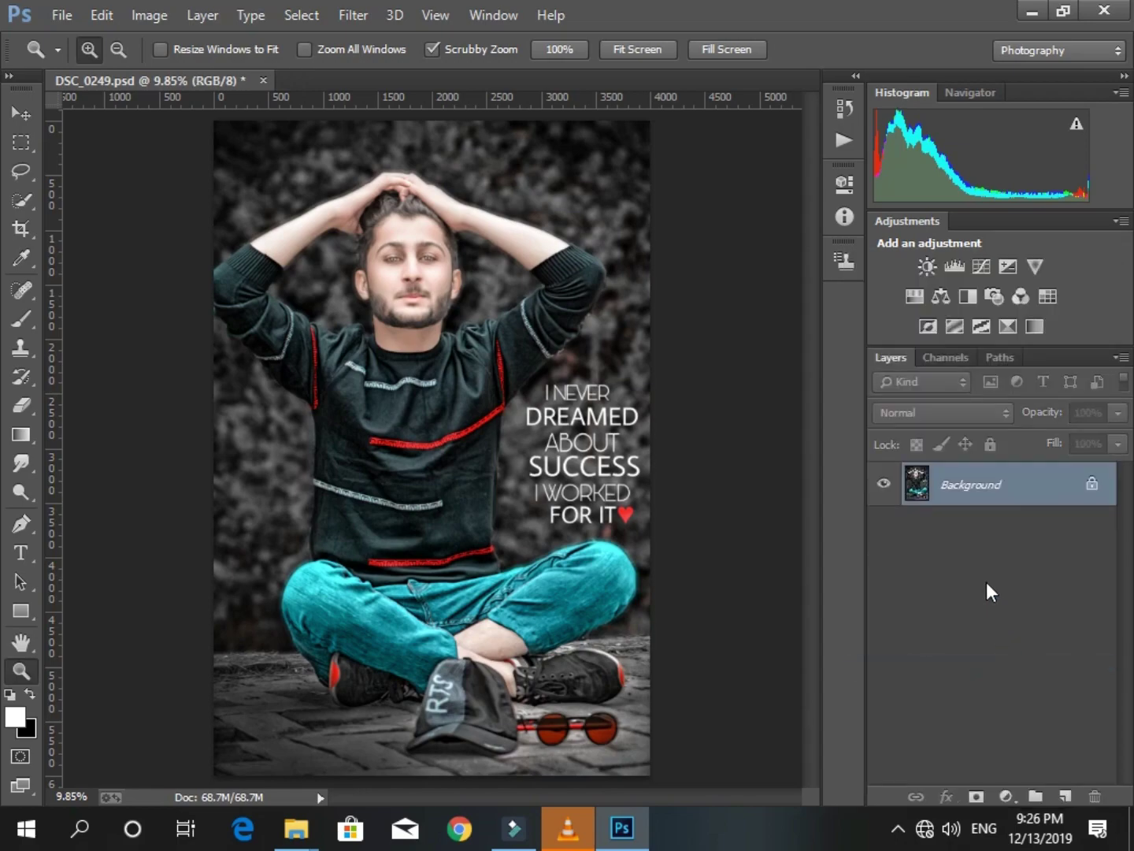